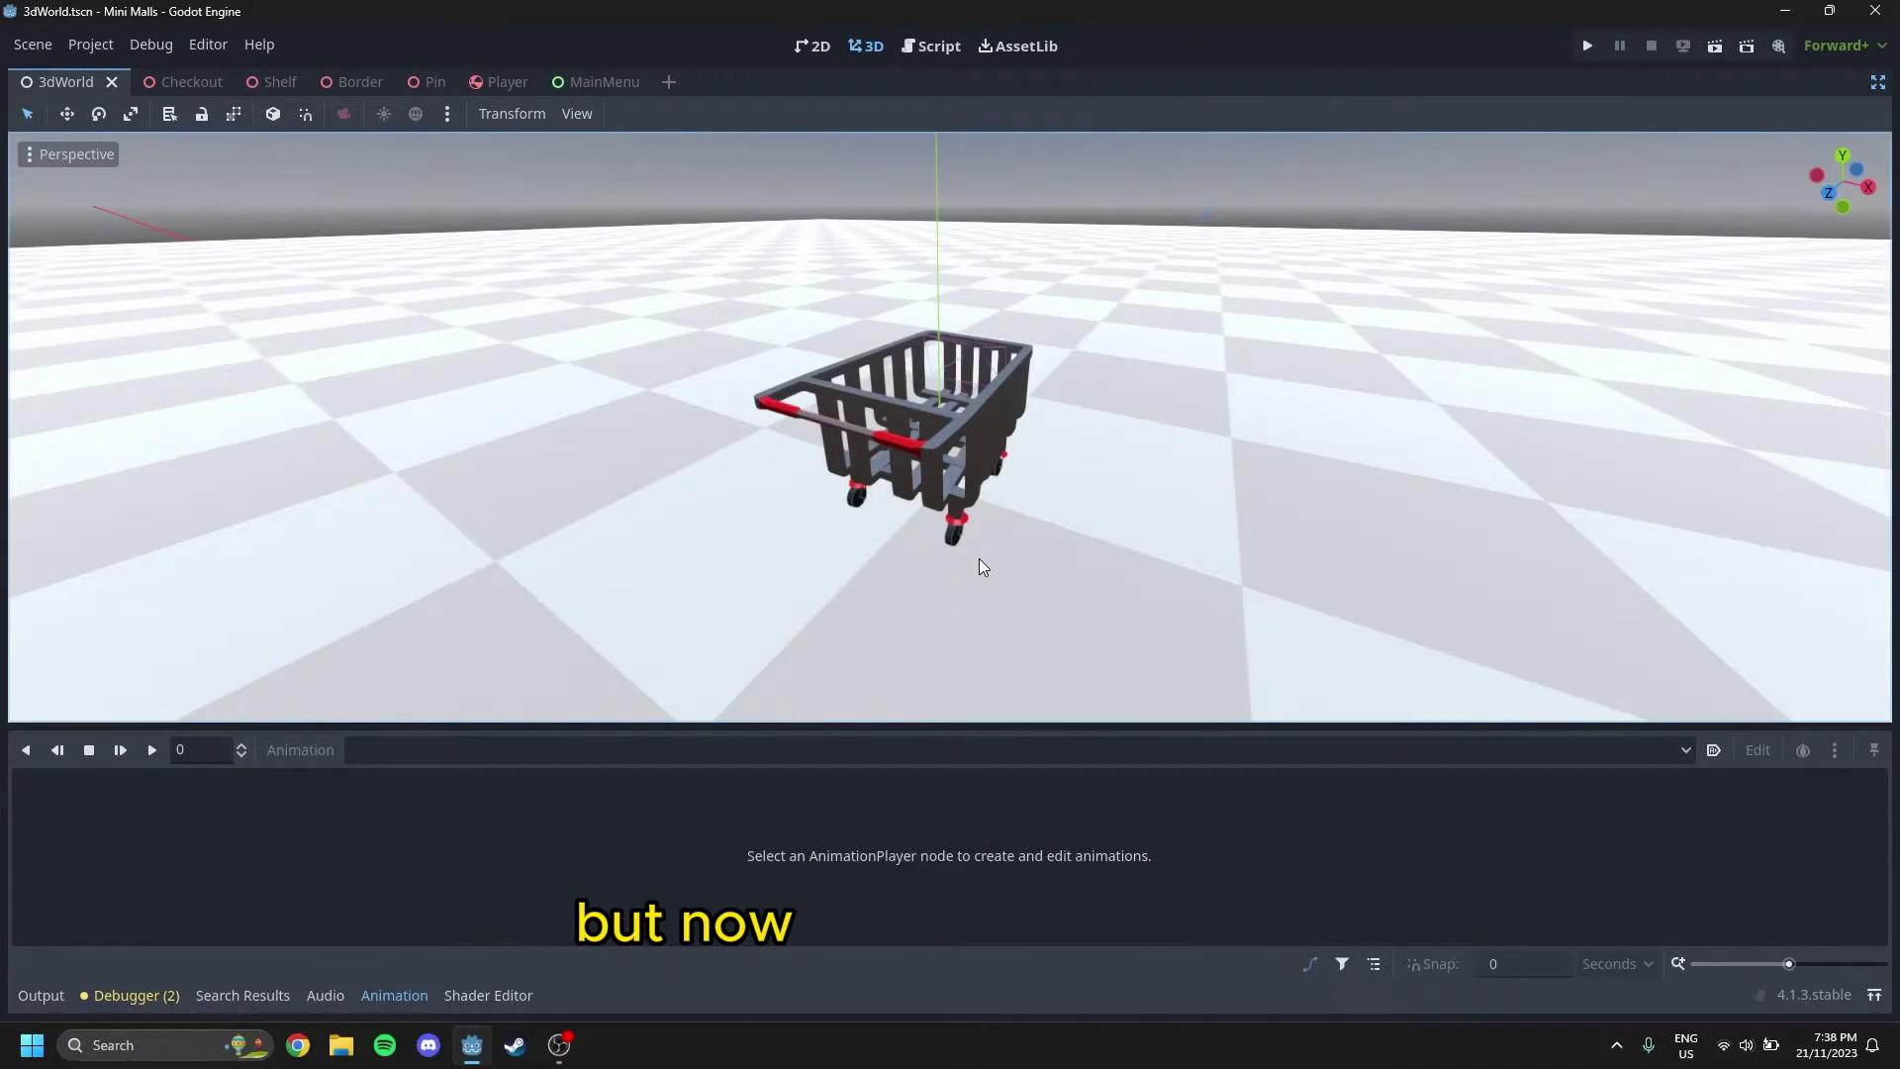
middle_drag(978, 562, 478, 472)
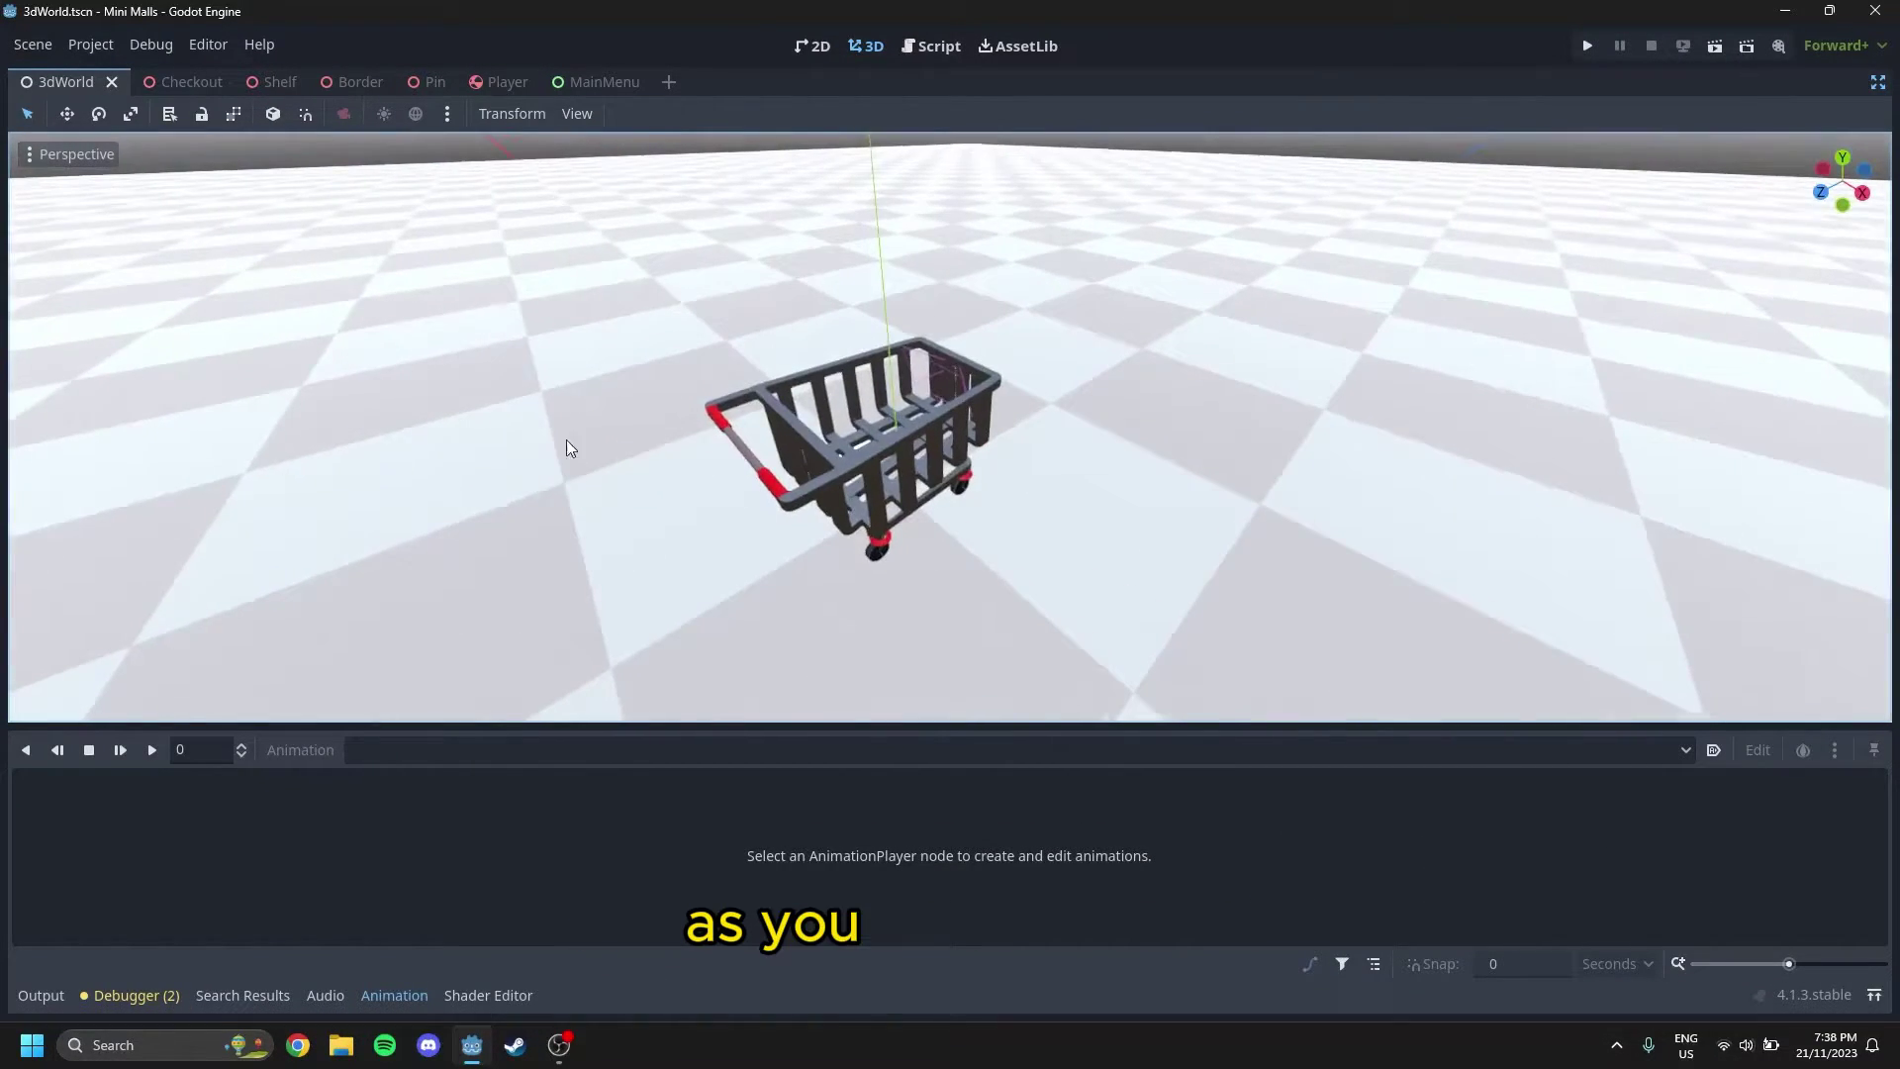
scroll(307, 455, down, 2)
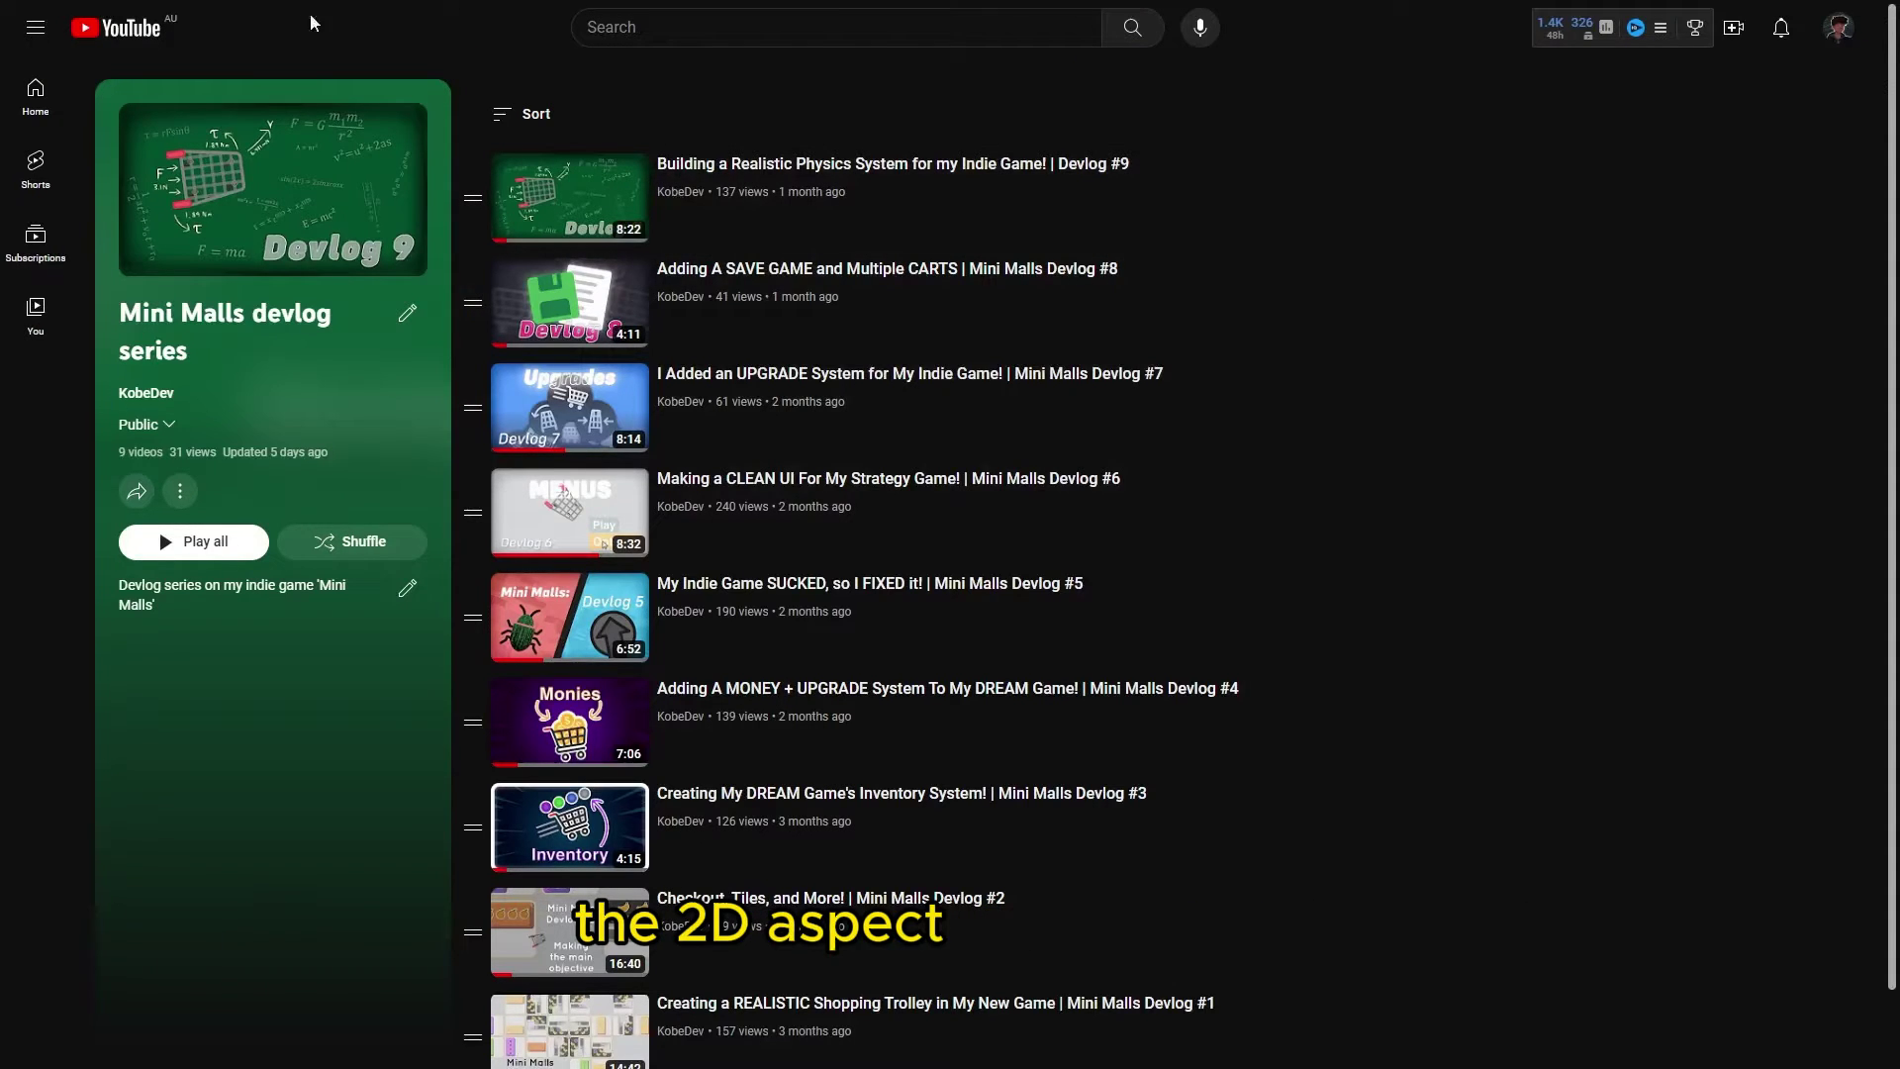
scroll(76, 109, down, 2)
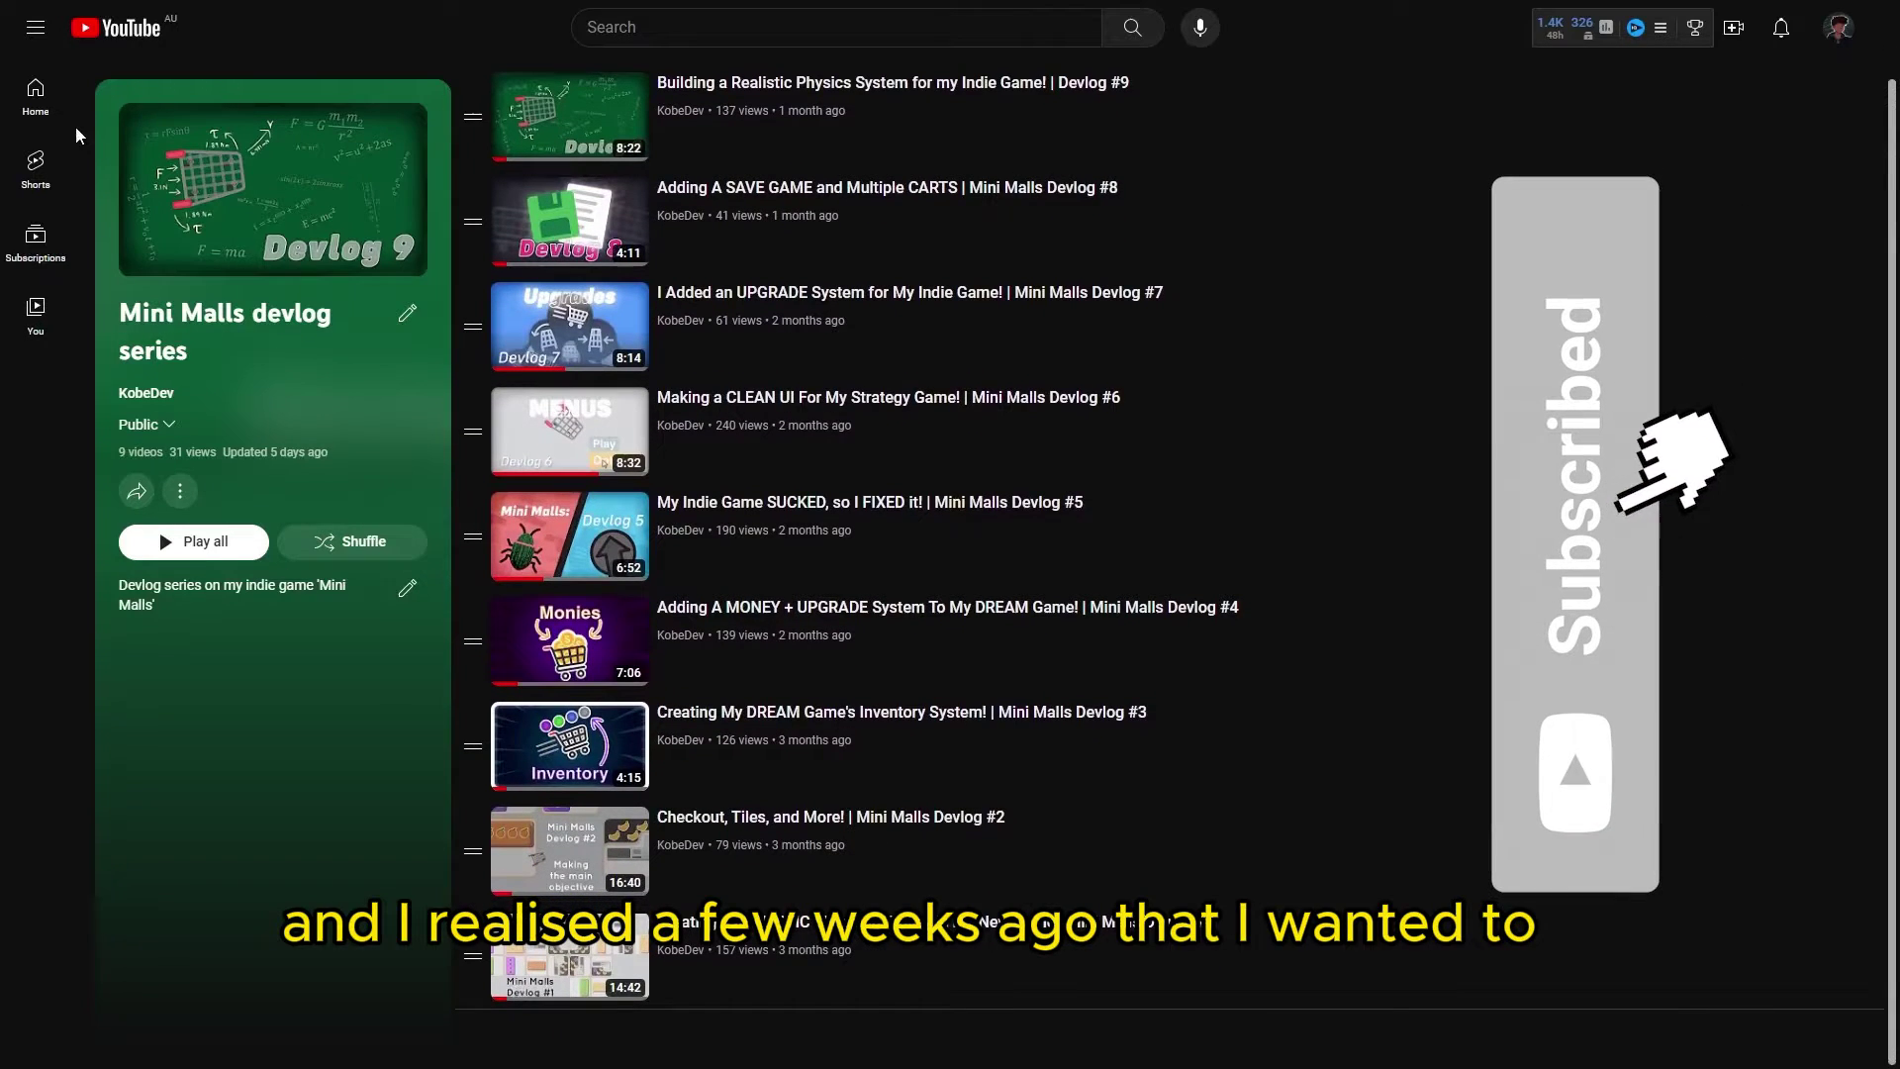
scroll(80, 135, up, 2)
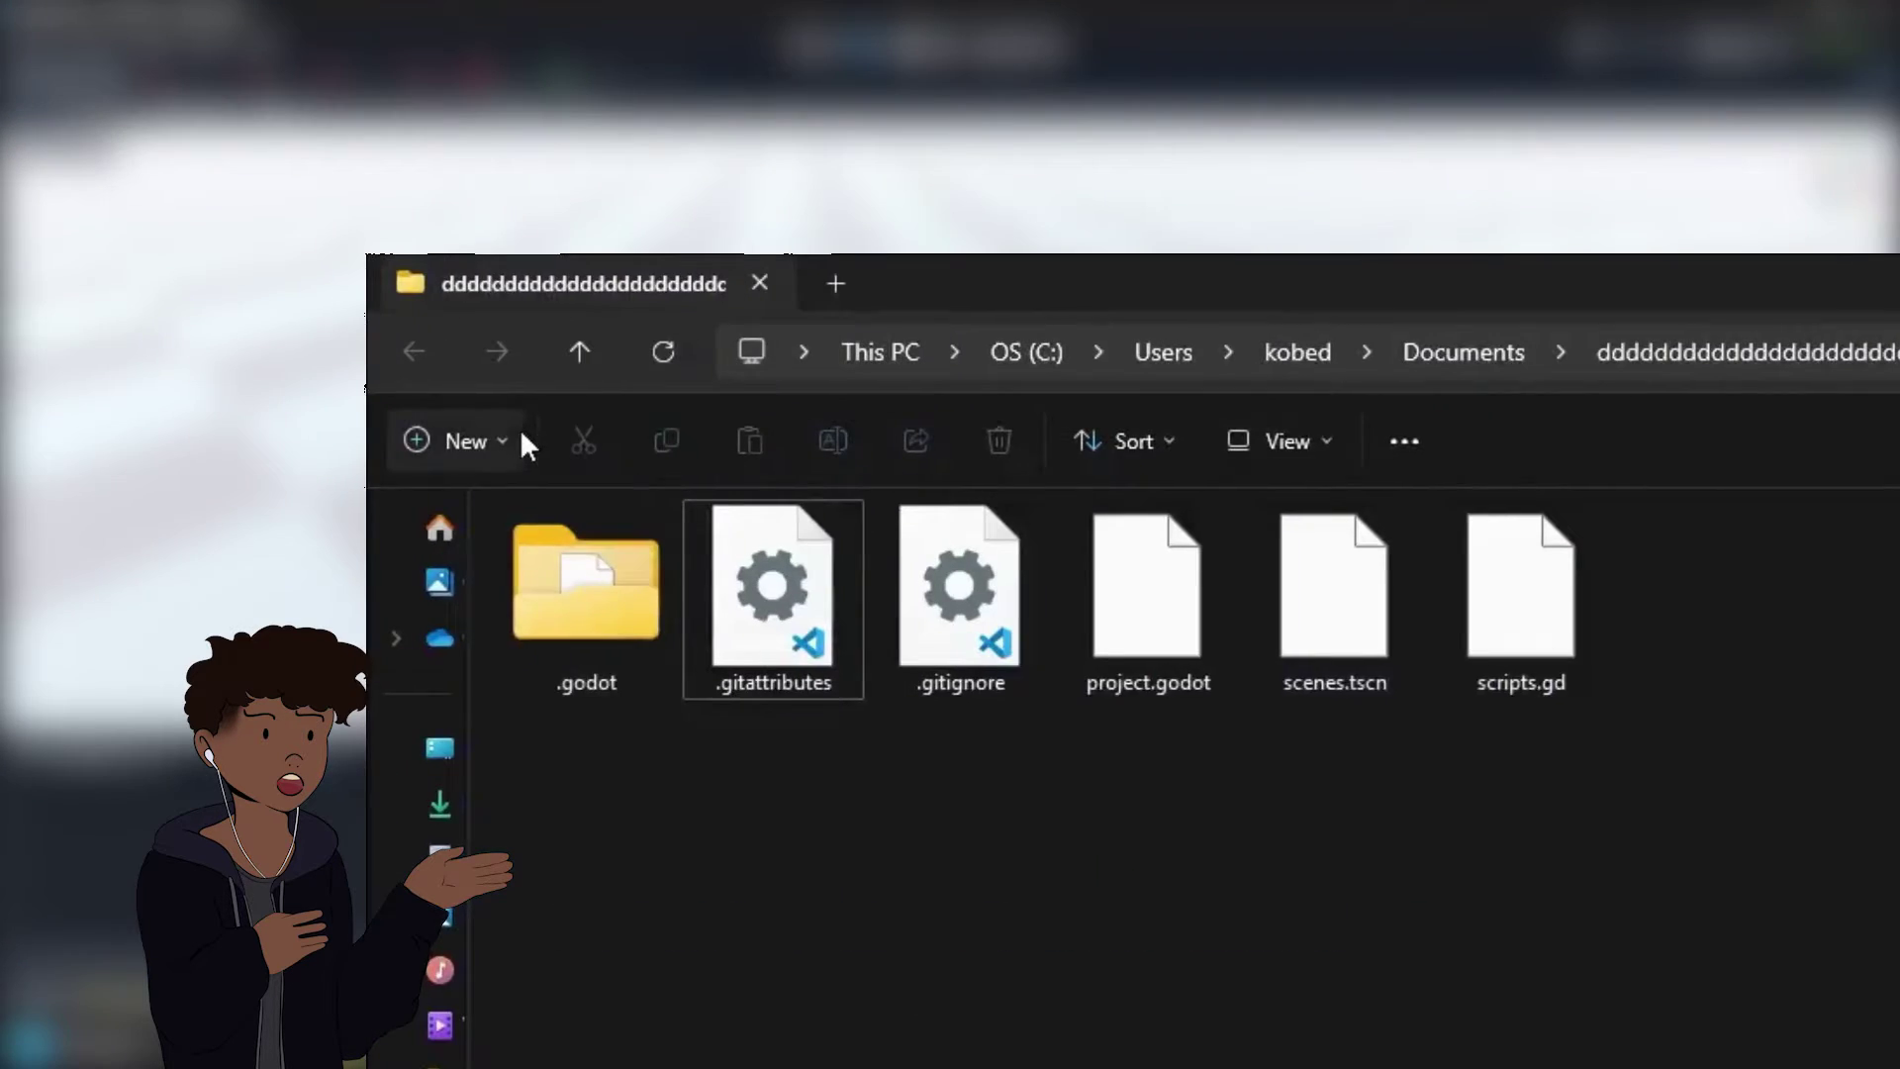
Create a new folder named 3d inside the Godot project folder.
click(524, 437)
click(521, 437)
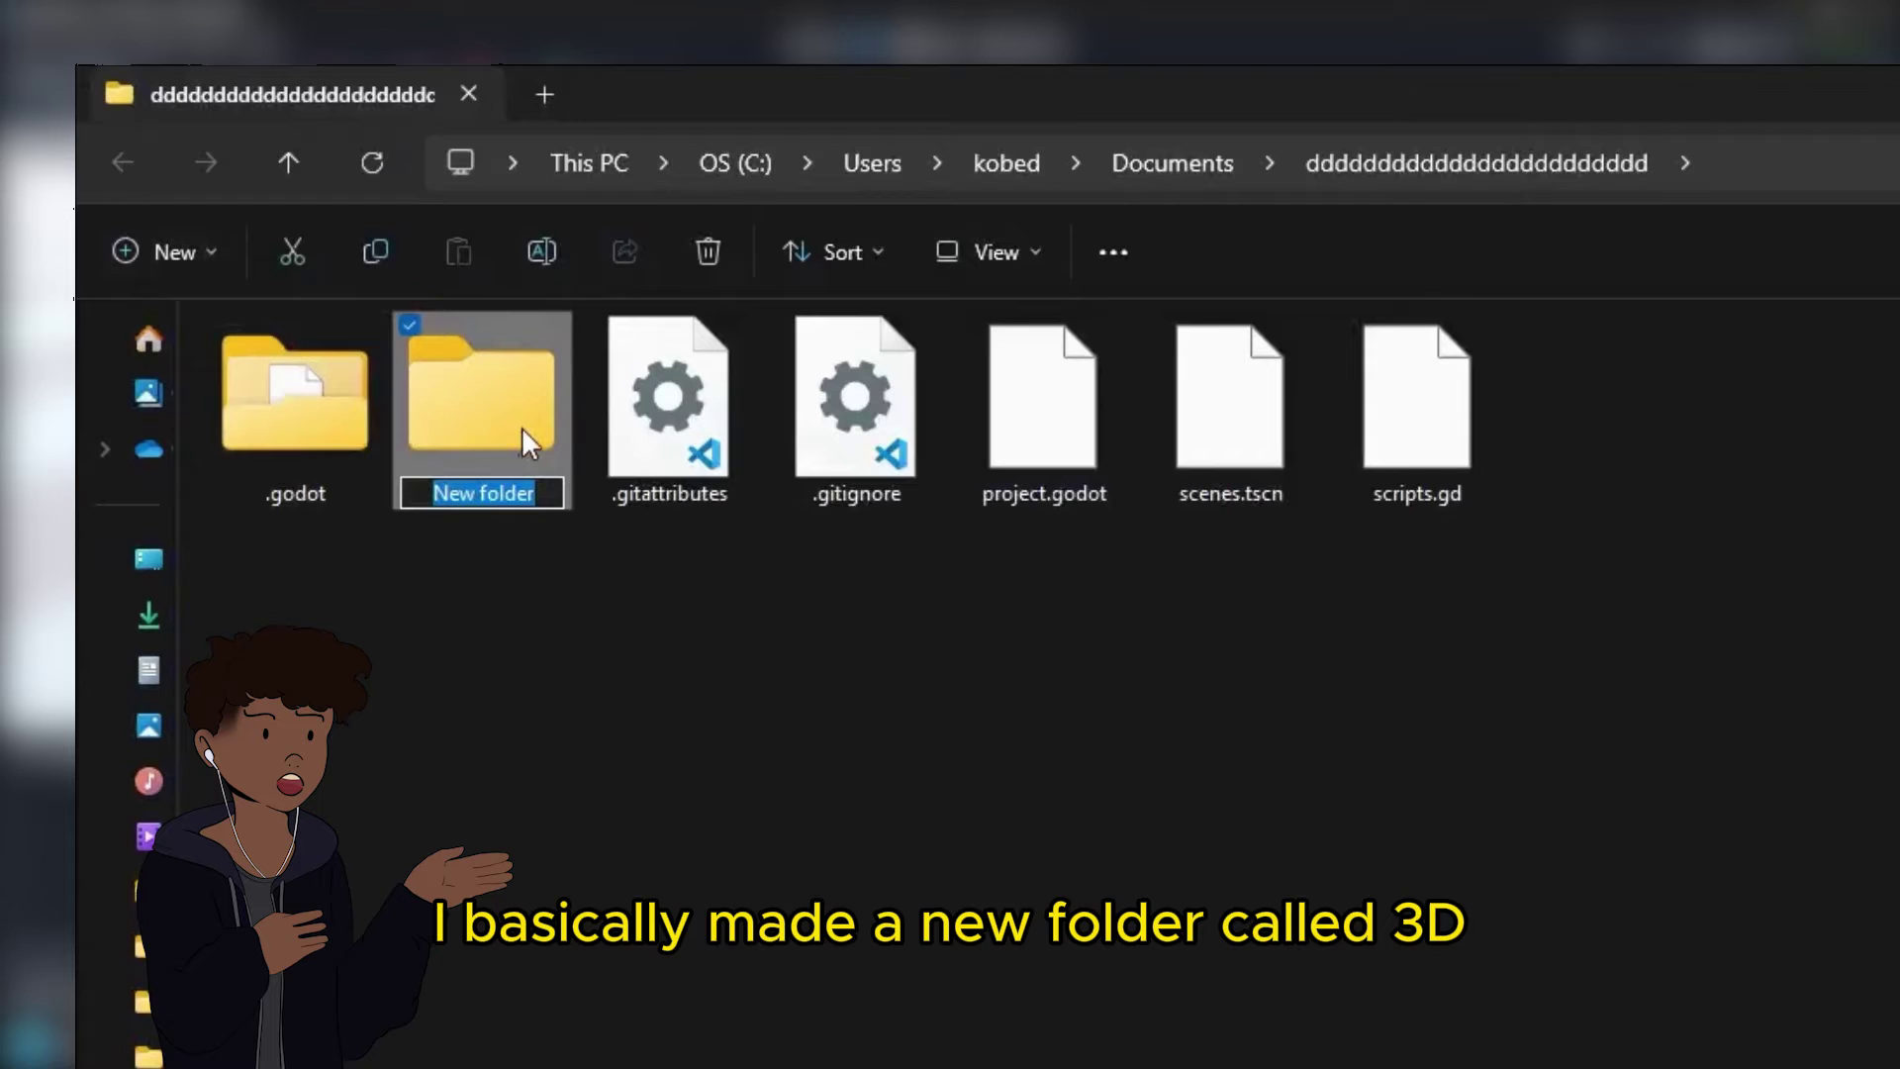
text(3d)
key(Return)
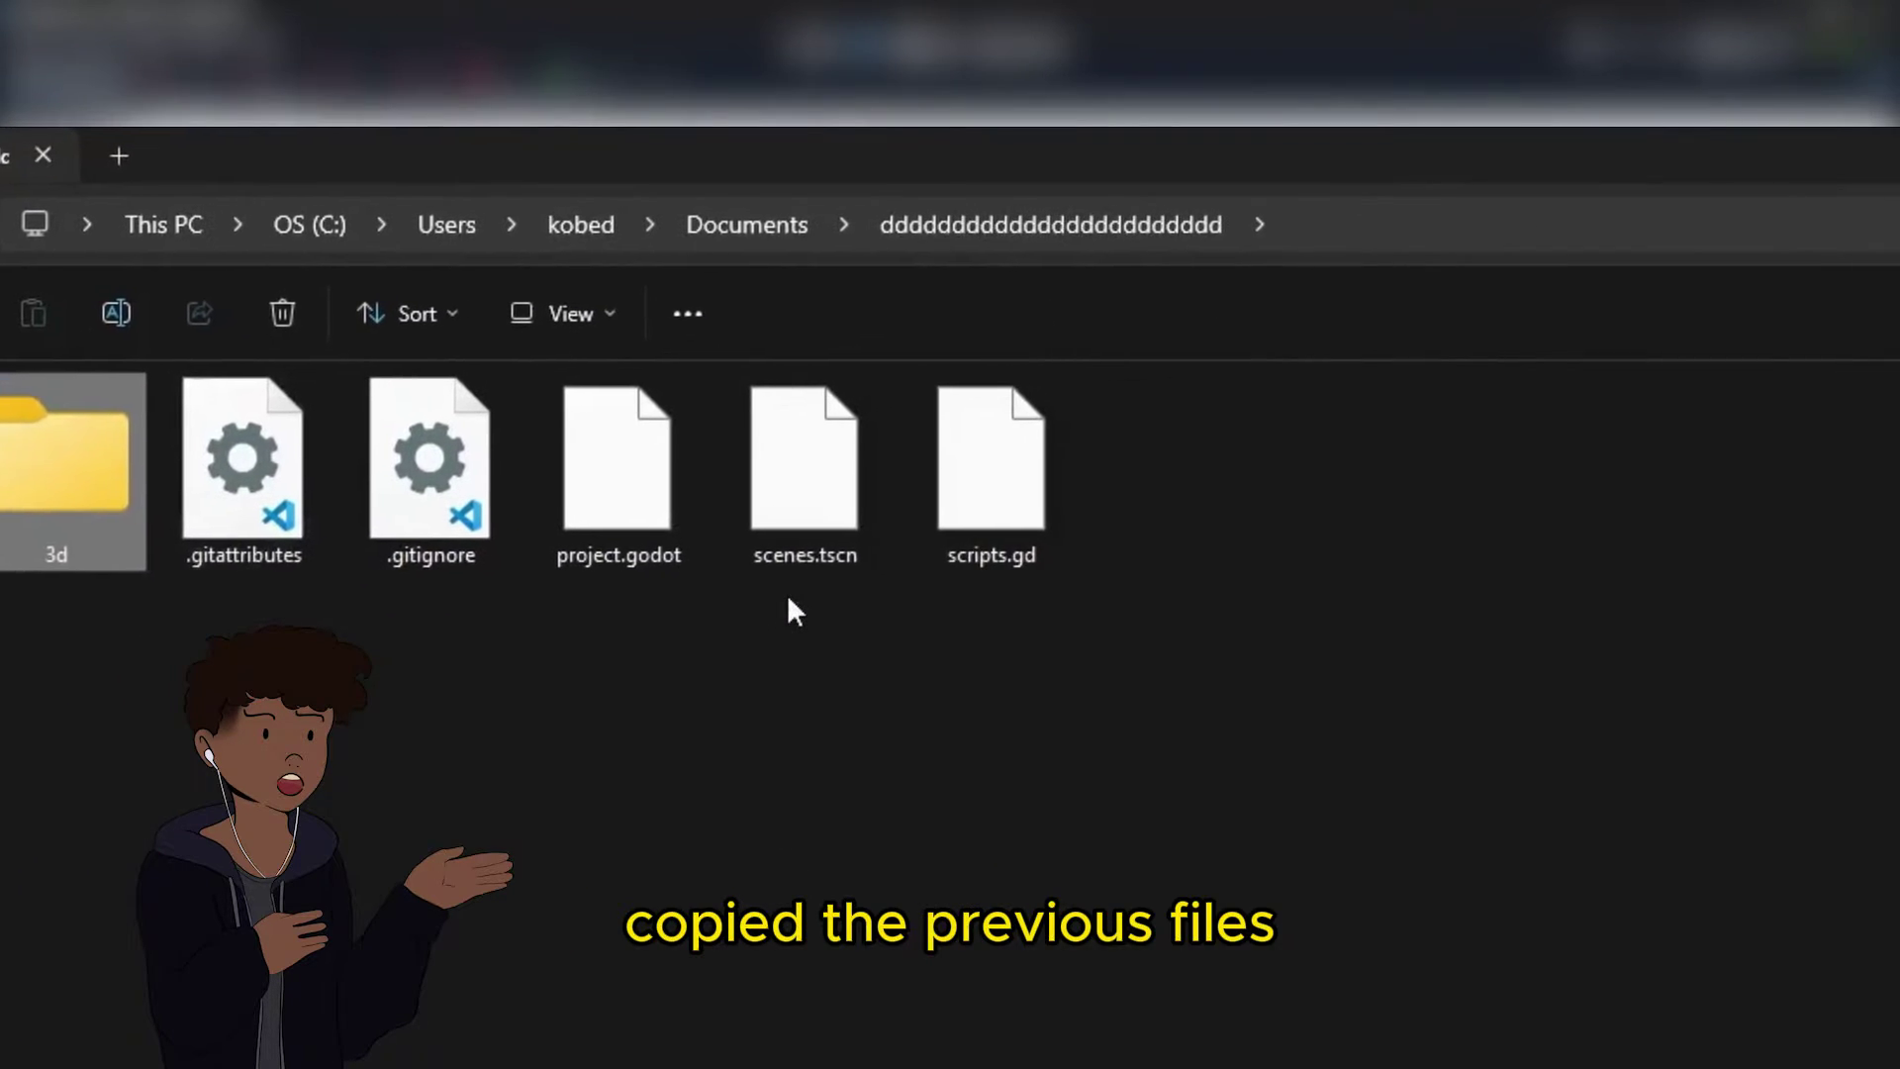
Move scenes.tscn and scripts.gd together into the 3d folder.
drag(1226, 534, 1296, 507)
drag(787, 595, 5, 536)
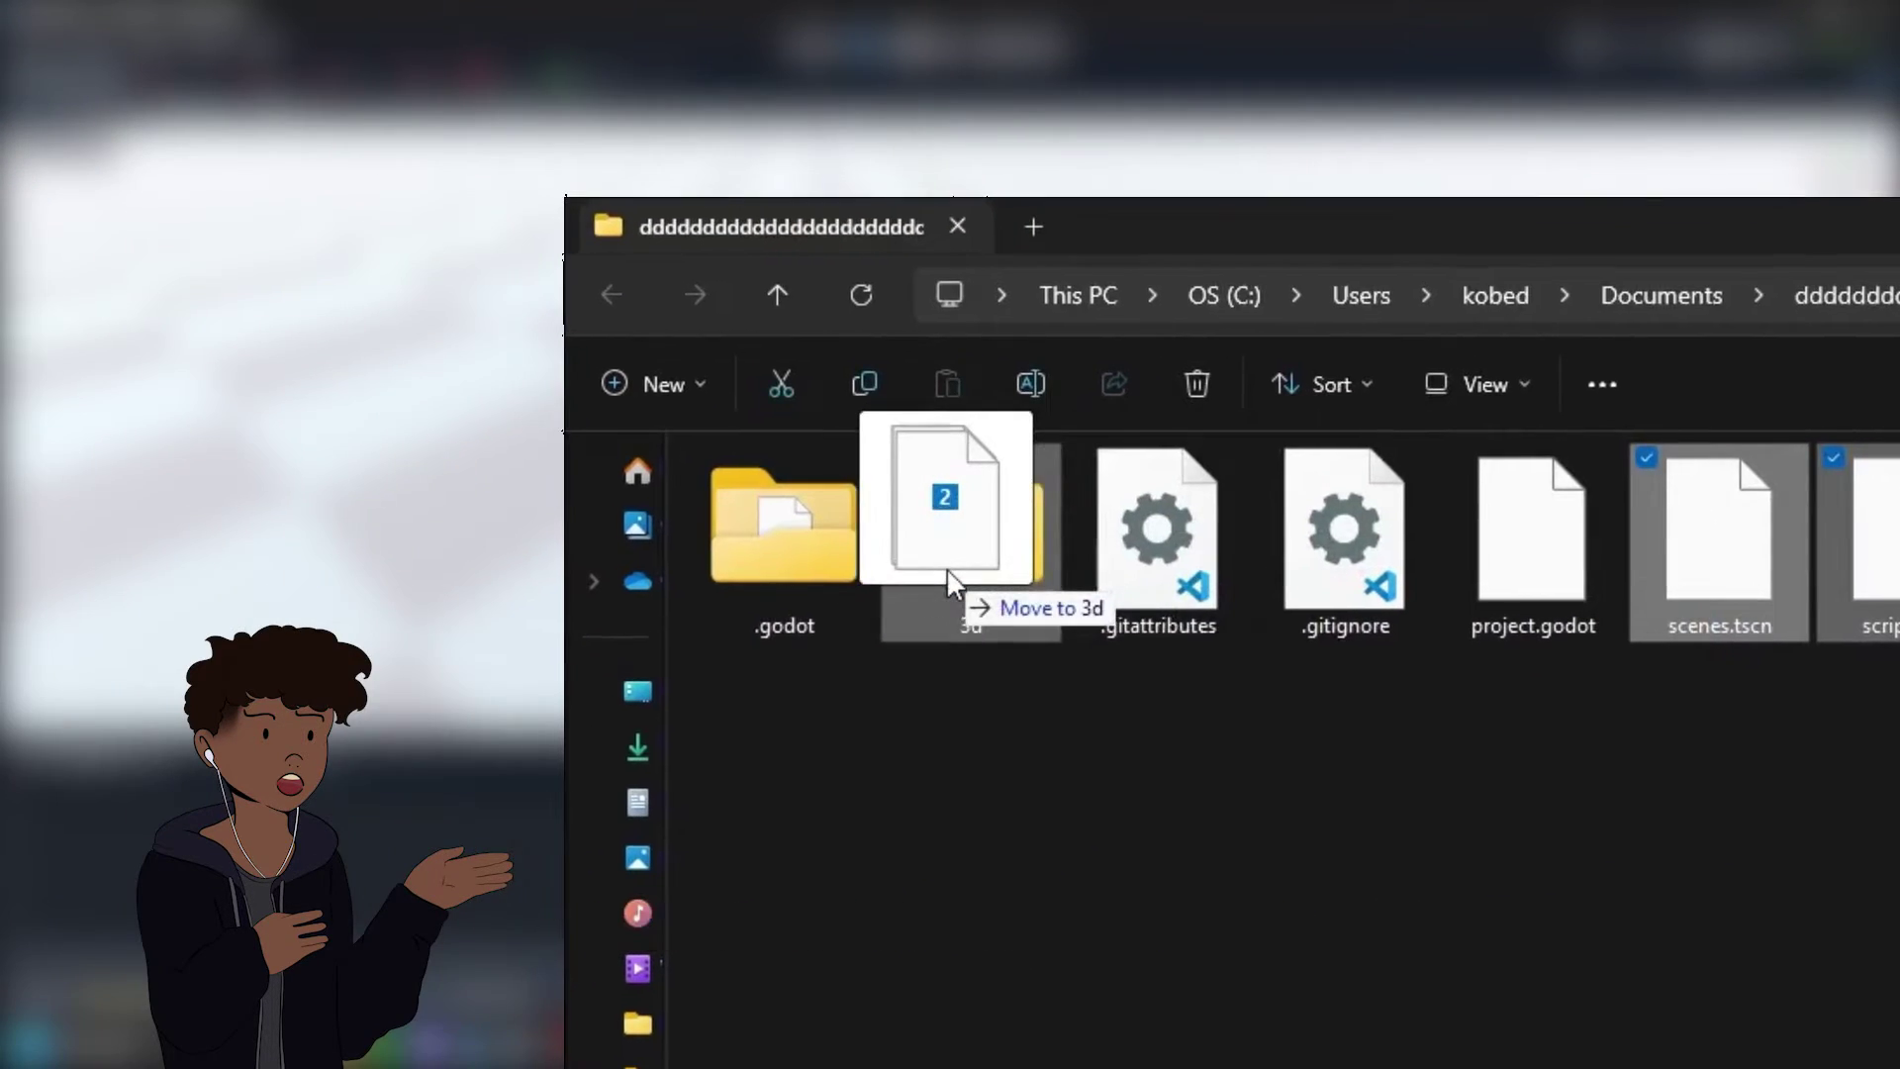
drag(946, 567, 946, 568)
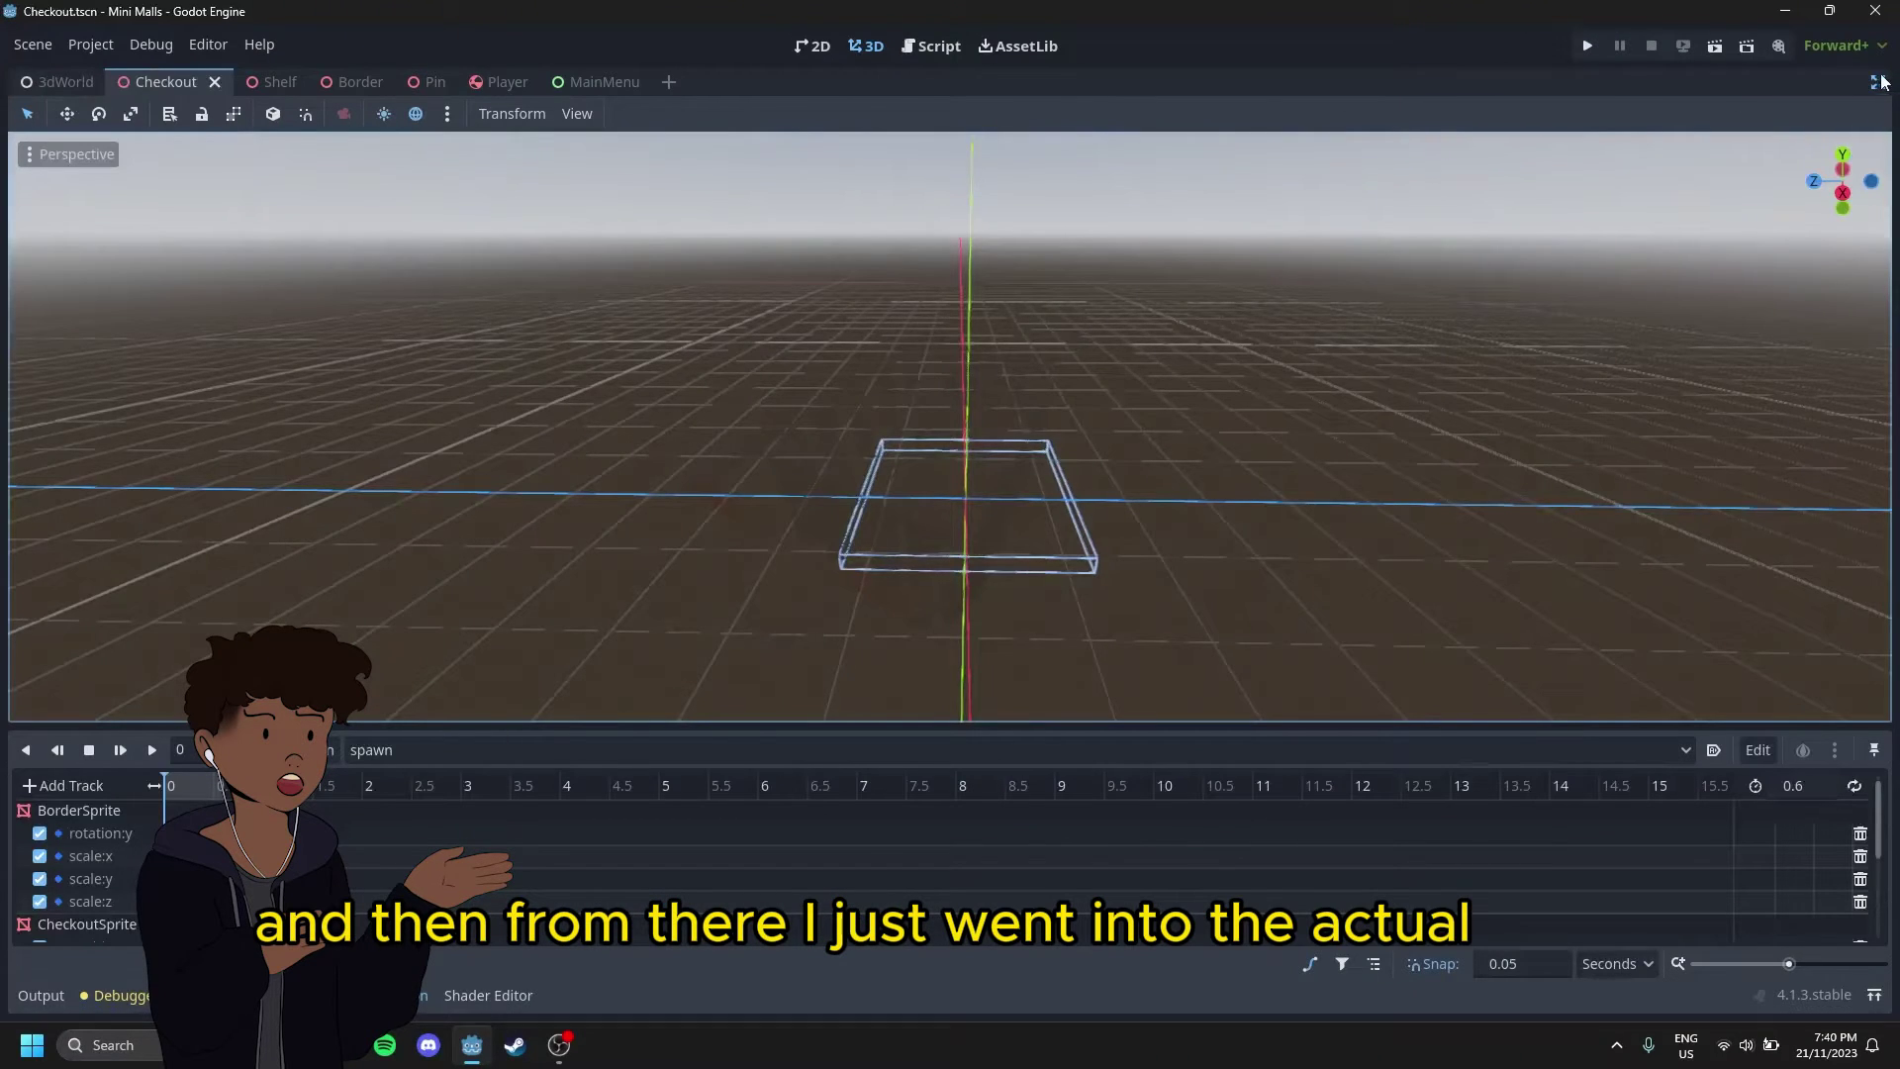
Restore the editor docks and view the node type choices for the Checkout root node, leaving its type as Node3D.
click(1876, 82)
click(79, 149)
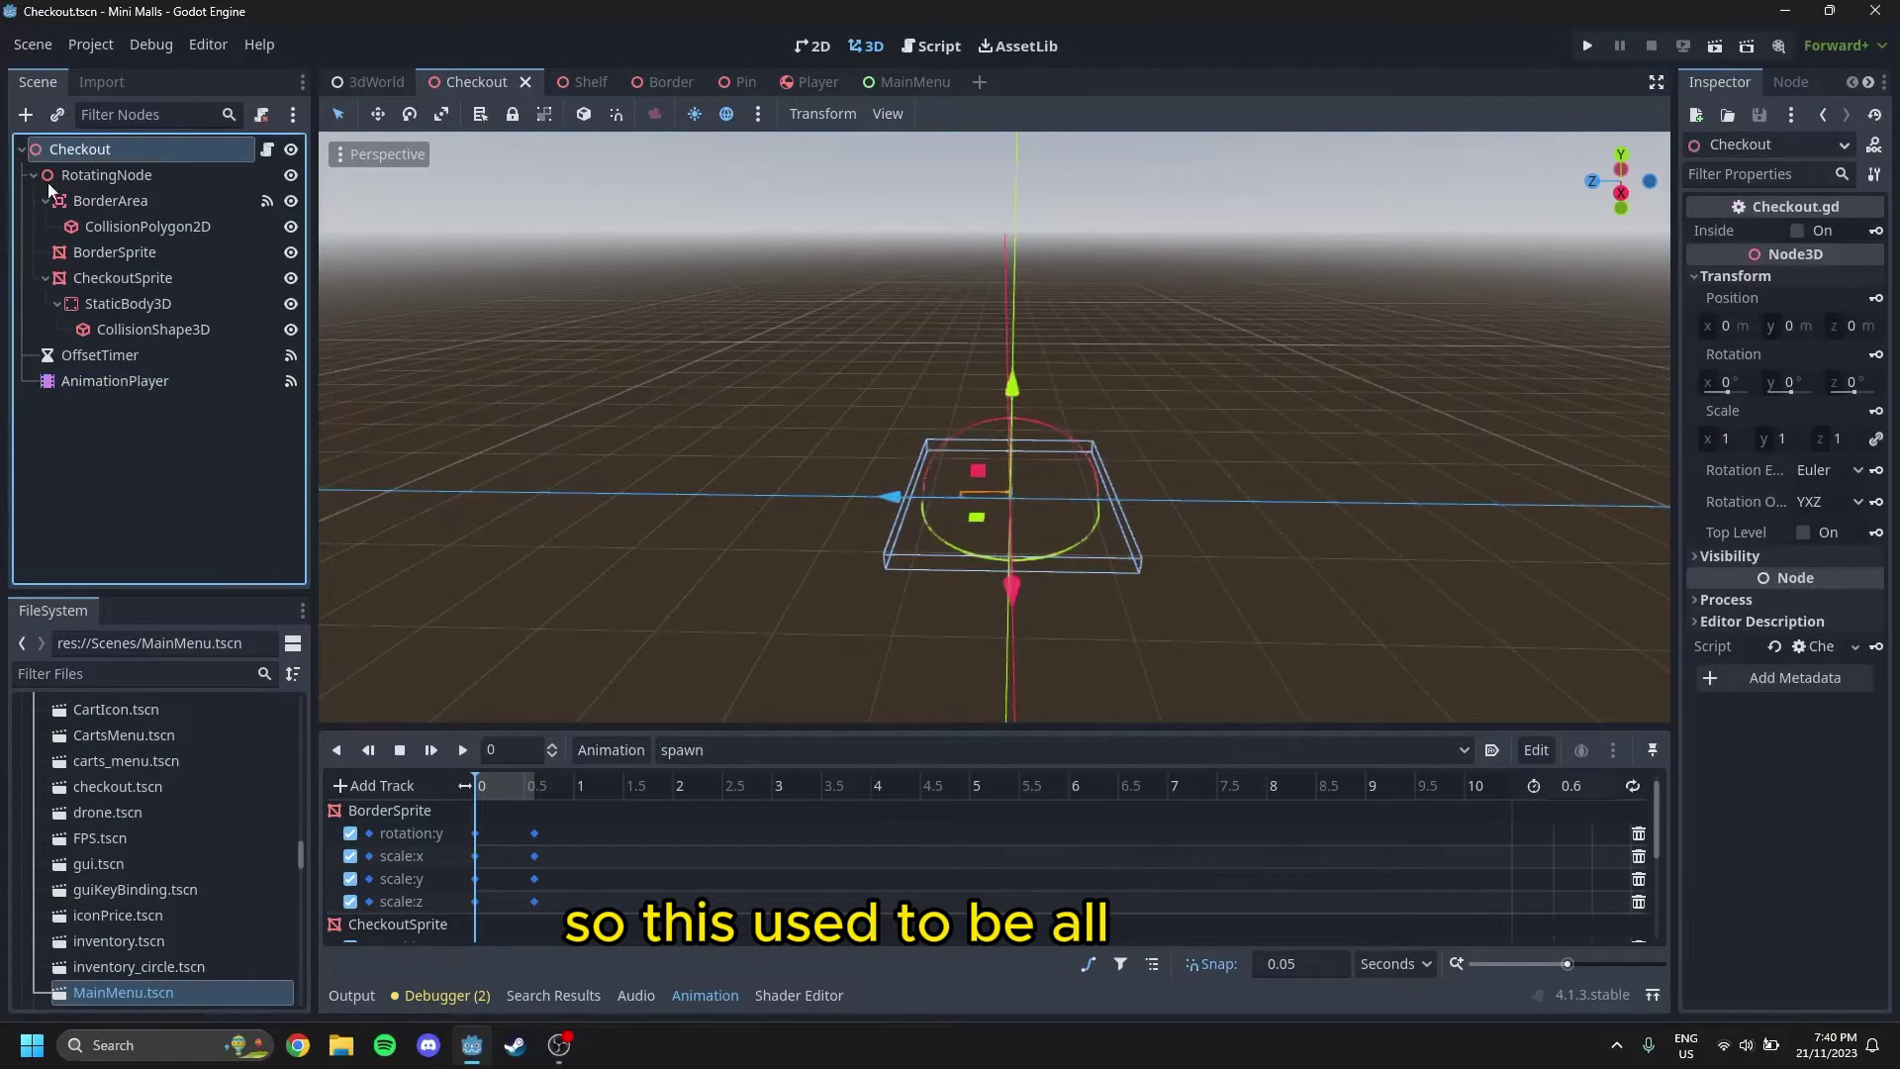
right_click(107, 149)
click(228, 484)
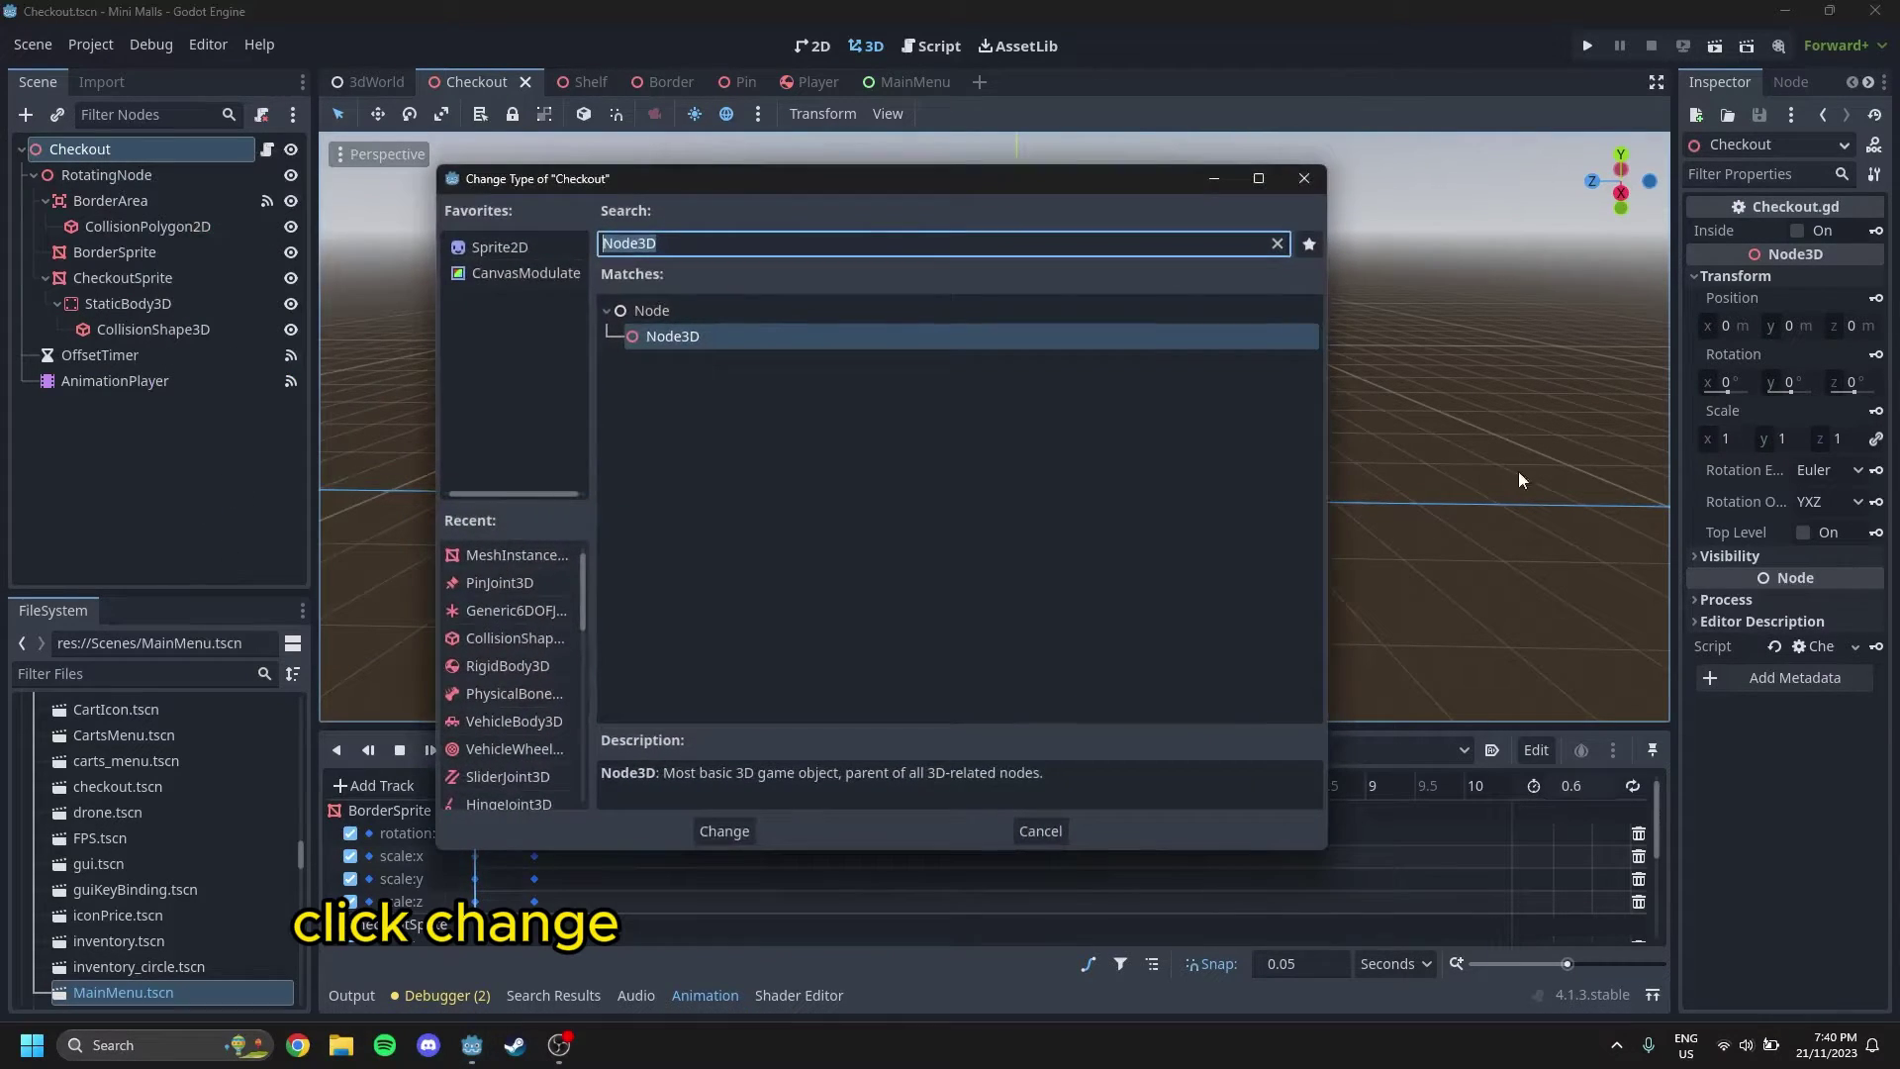
click(1040, 831)
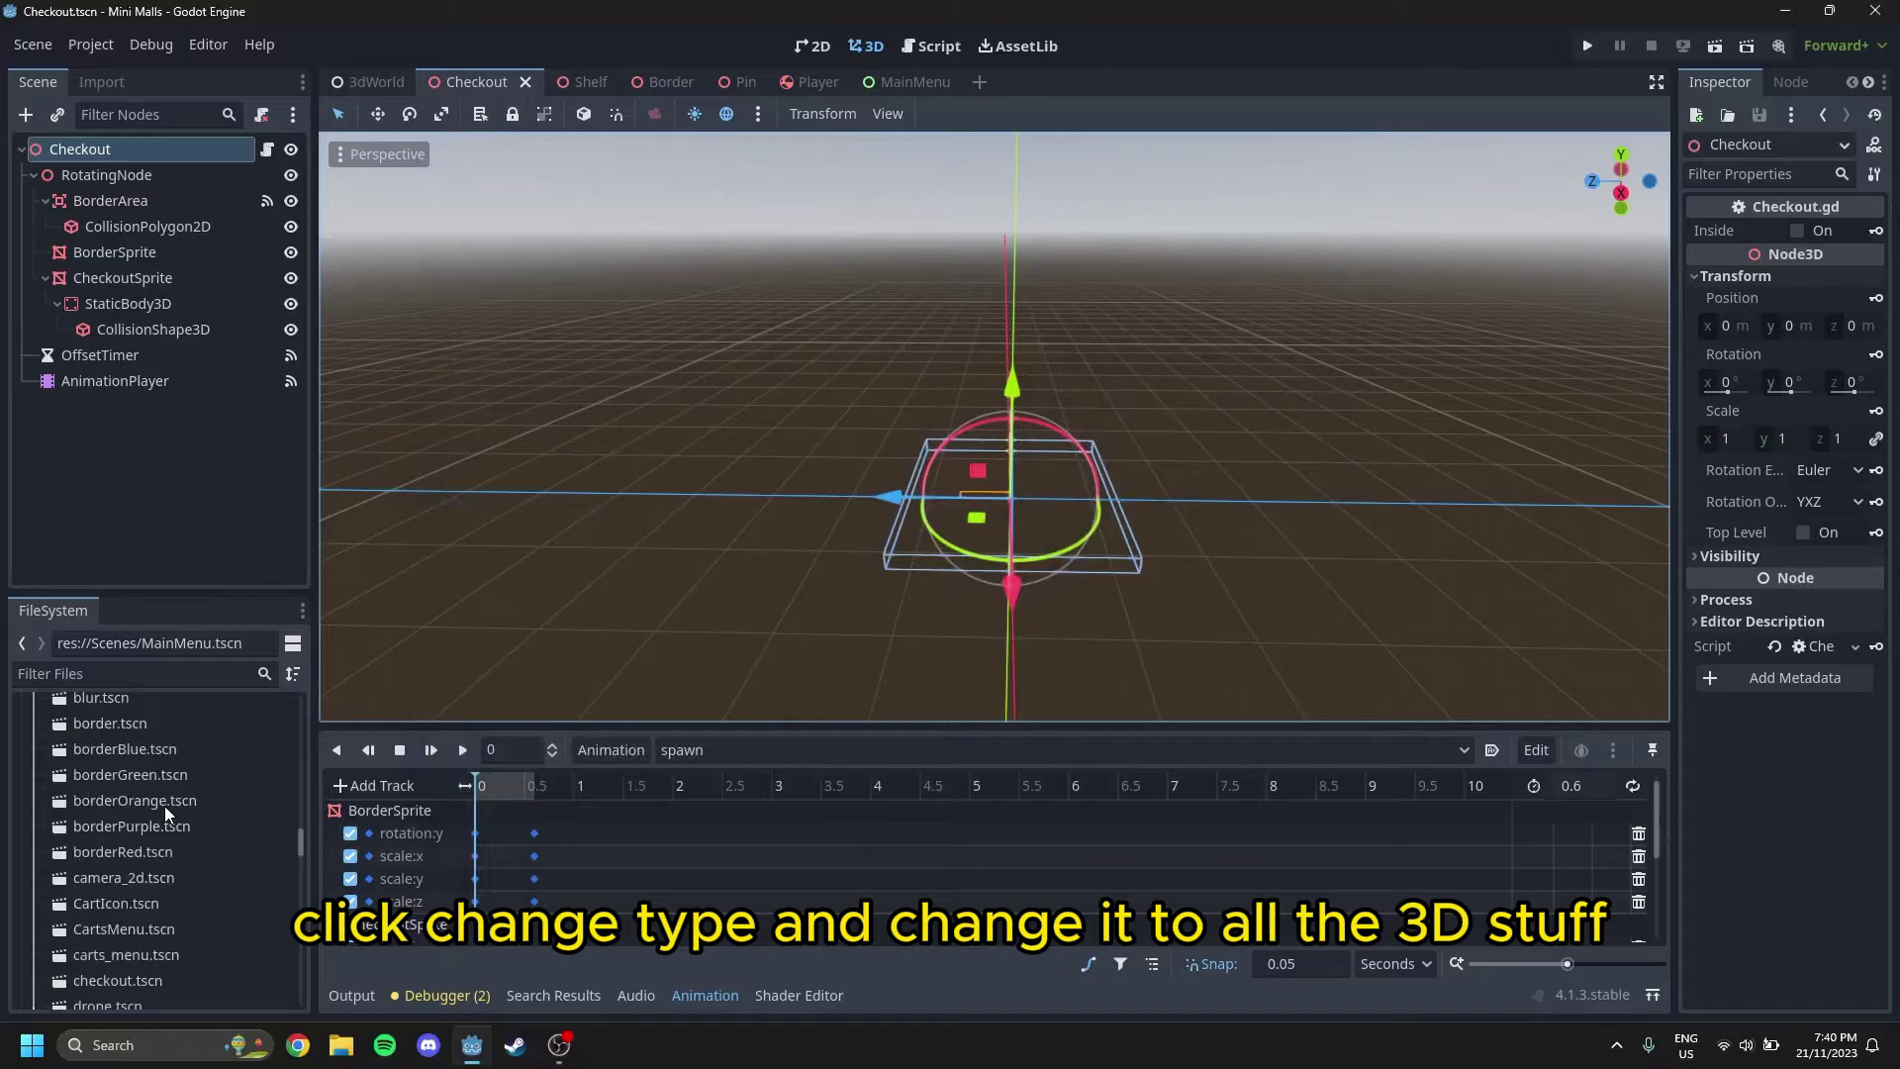
Look through the project's files, the beginning of the Checkout script and the Checkout scene in 3D.
scroll(158, 802, down, 10)
scroll(150, 798, up, 12)
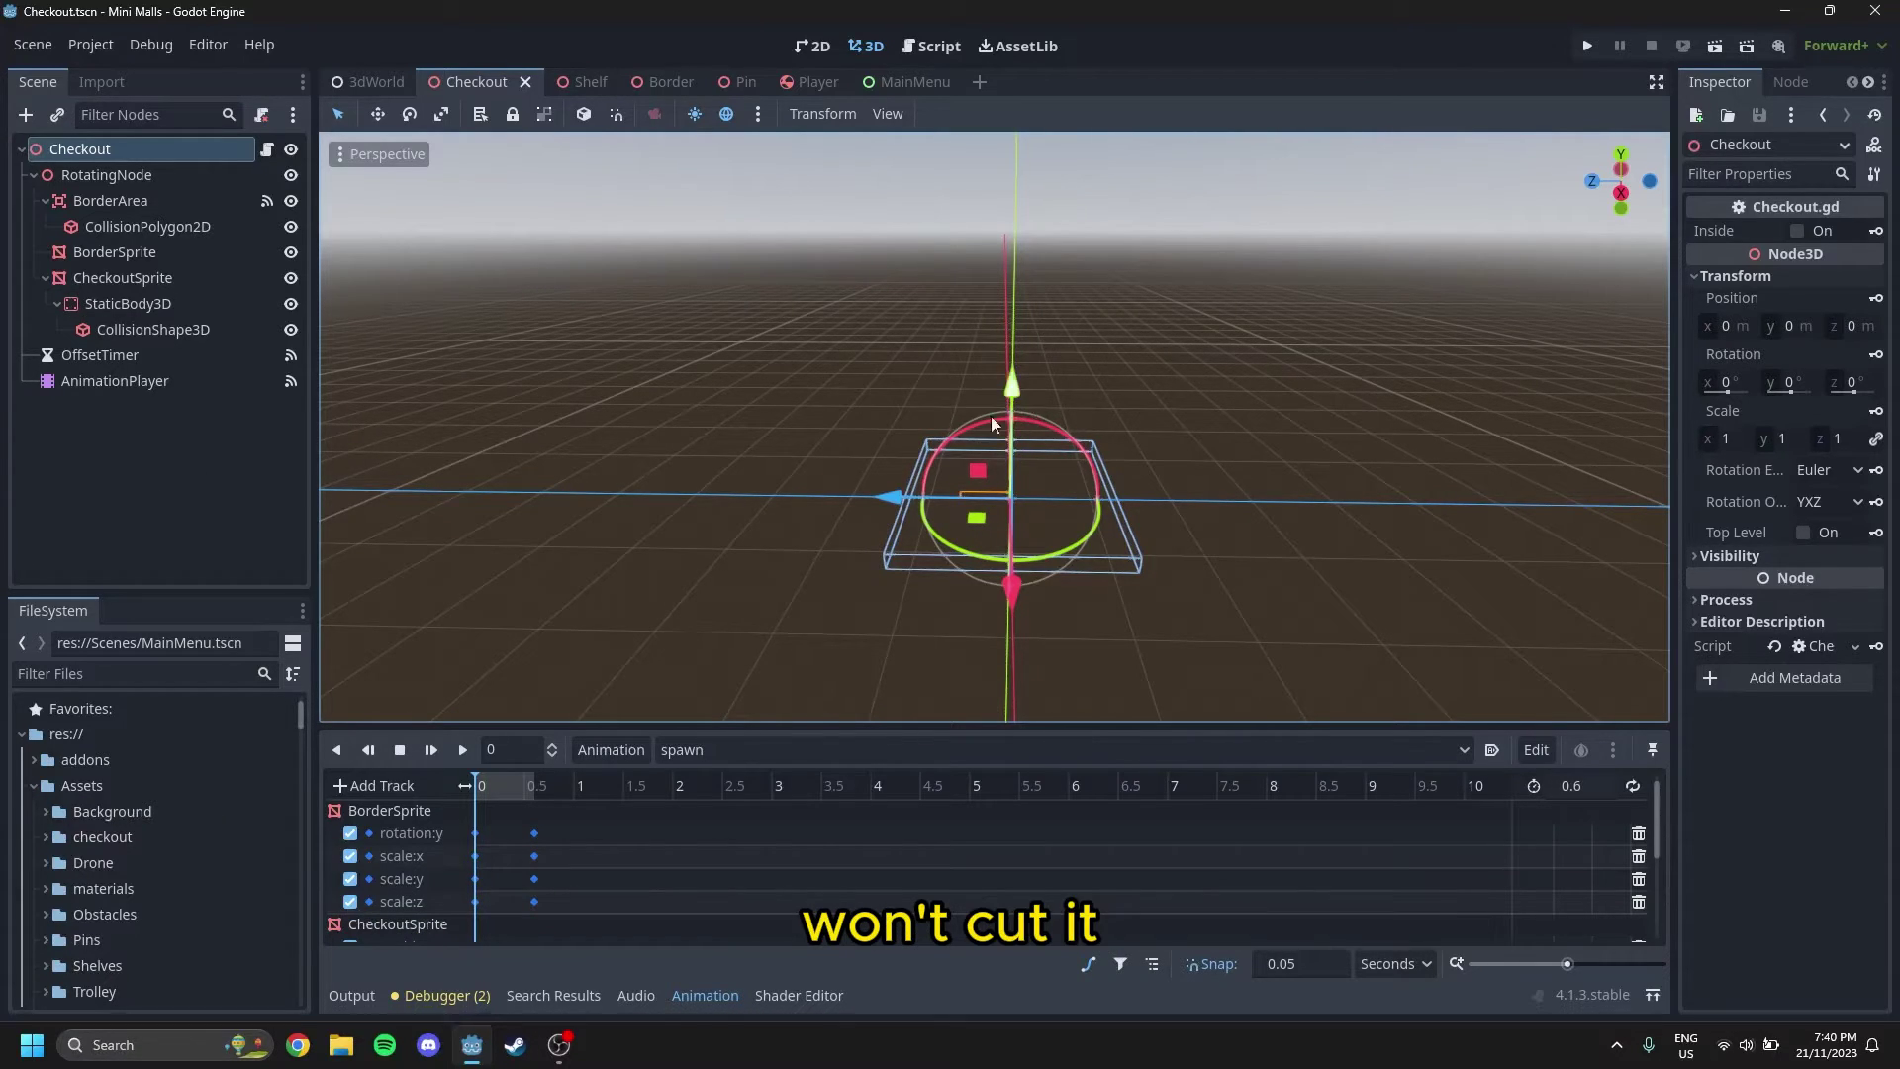
middle_drag(994, 424, 965, 509)
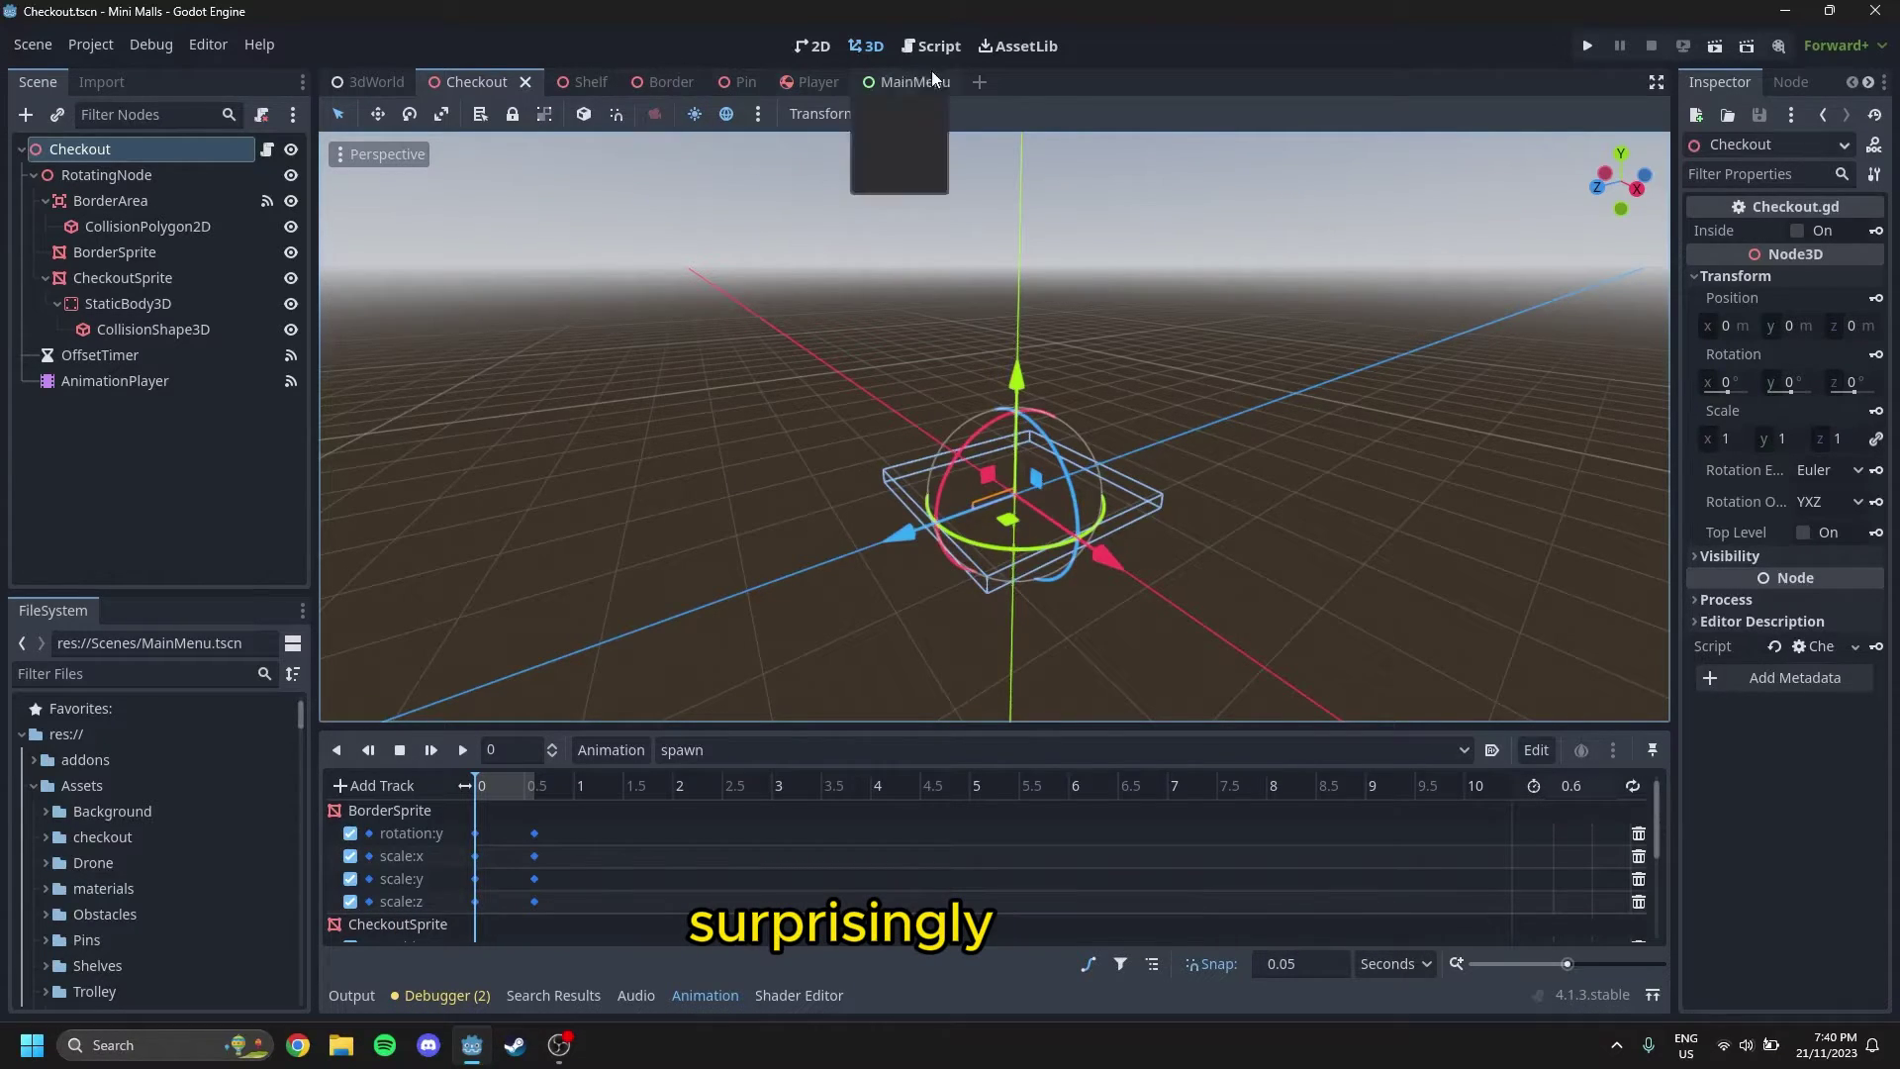
click(912, 47)
key(Escape)
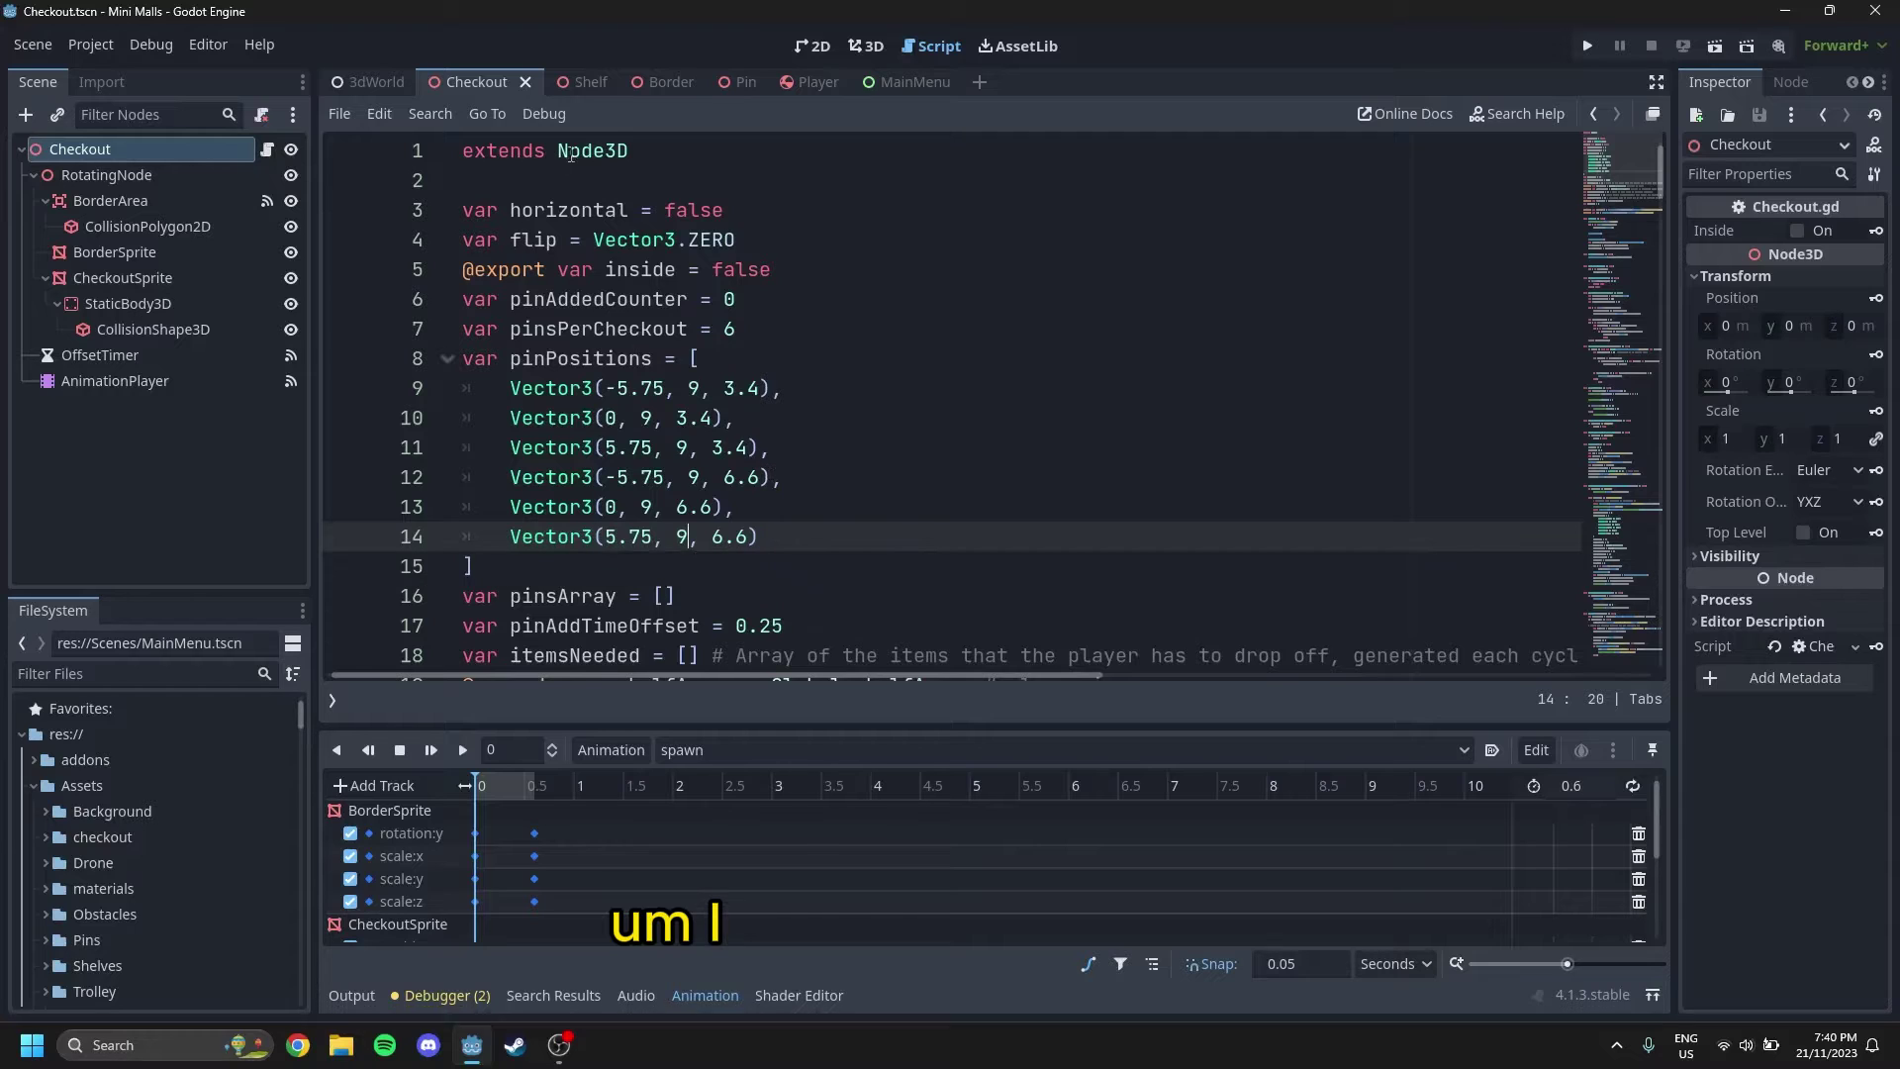
click(851, 46)
middle_drag(1154, 490, 1233, 562)
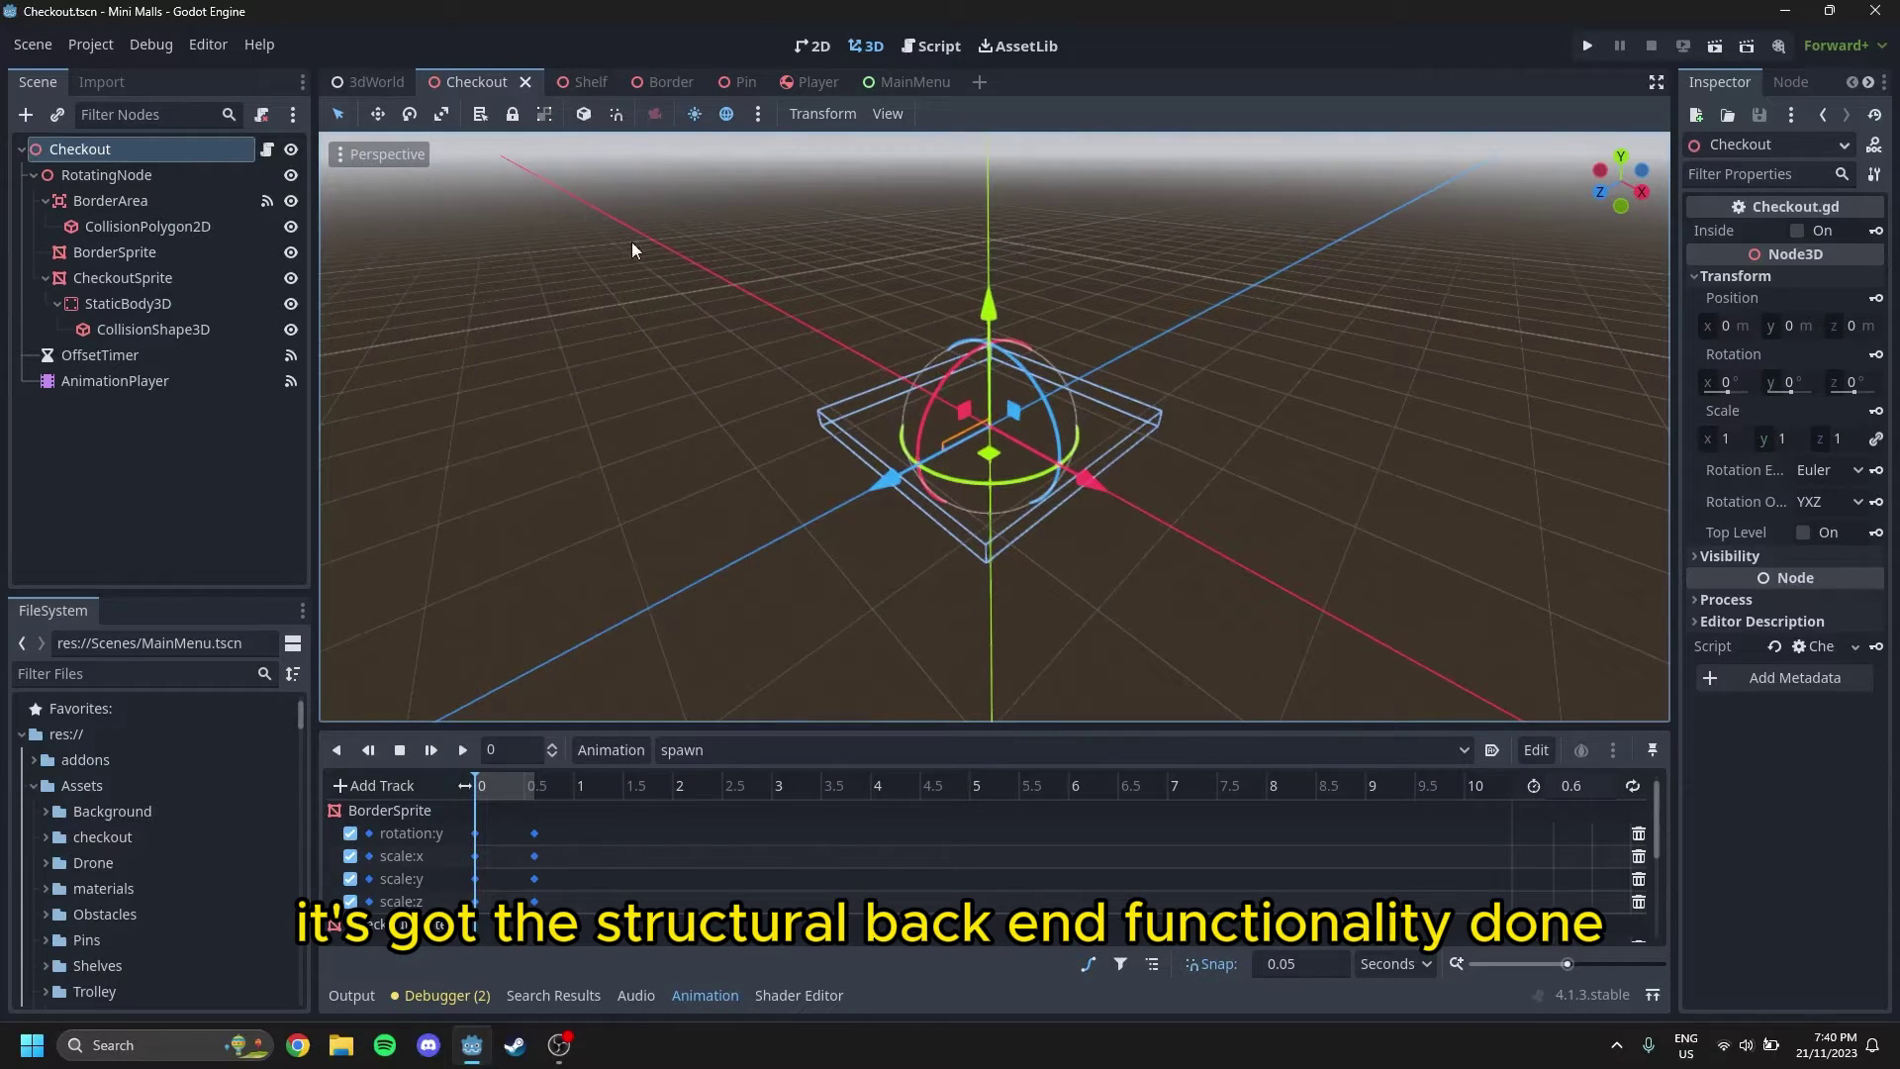
Inspect the shelf model in the Border scene and the shopping cart in the Player scene.
click(644, 75)
middle_drag(895, 342, 1050, 453)
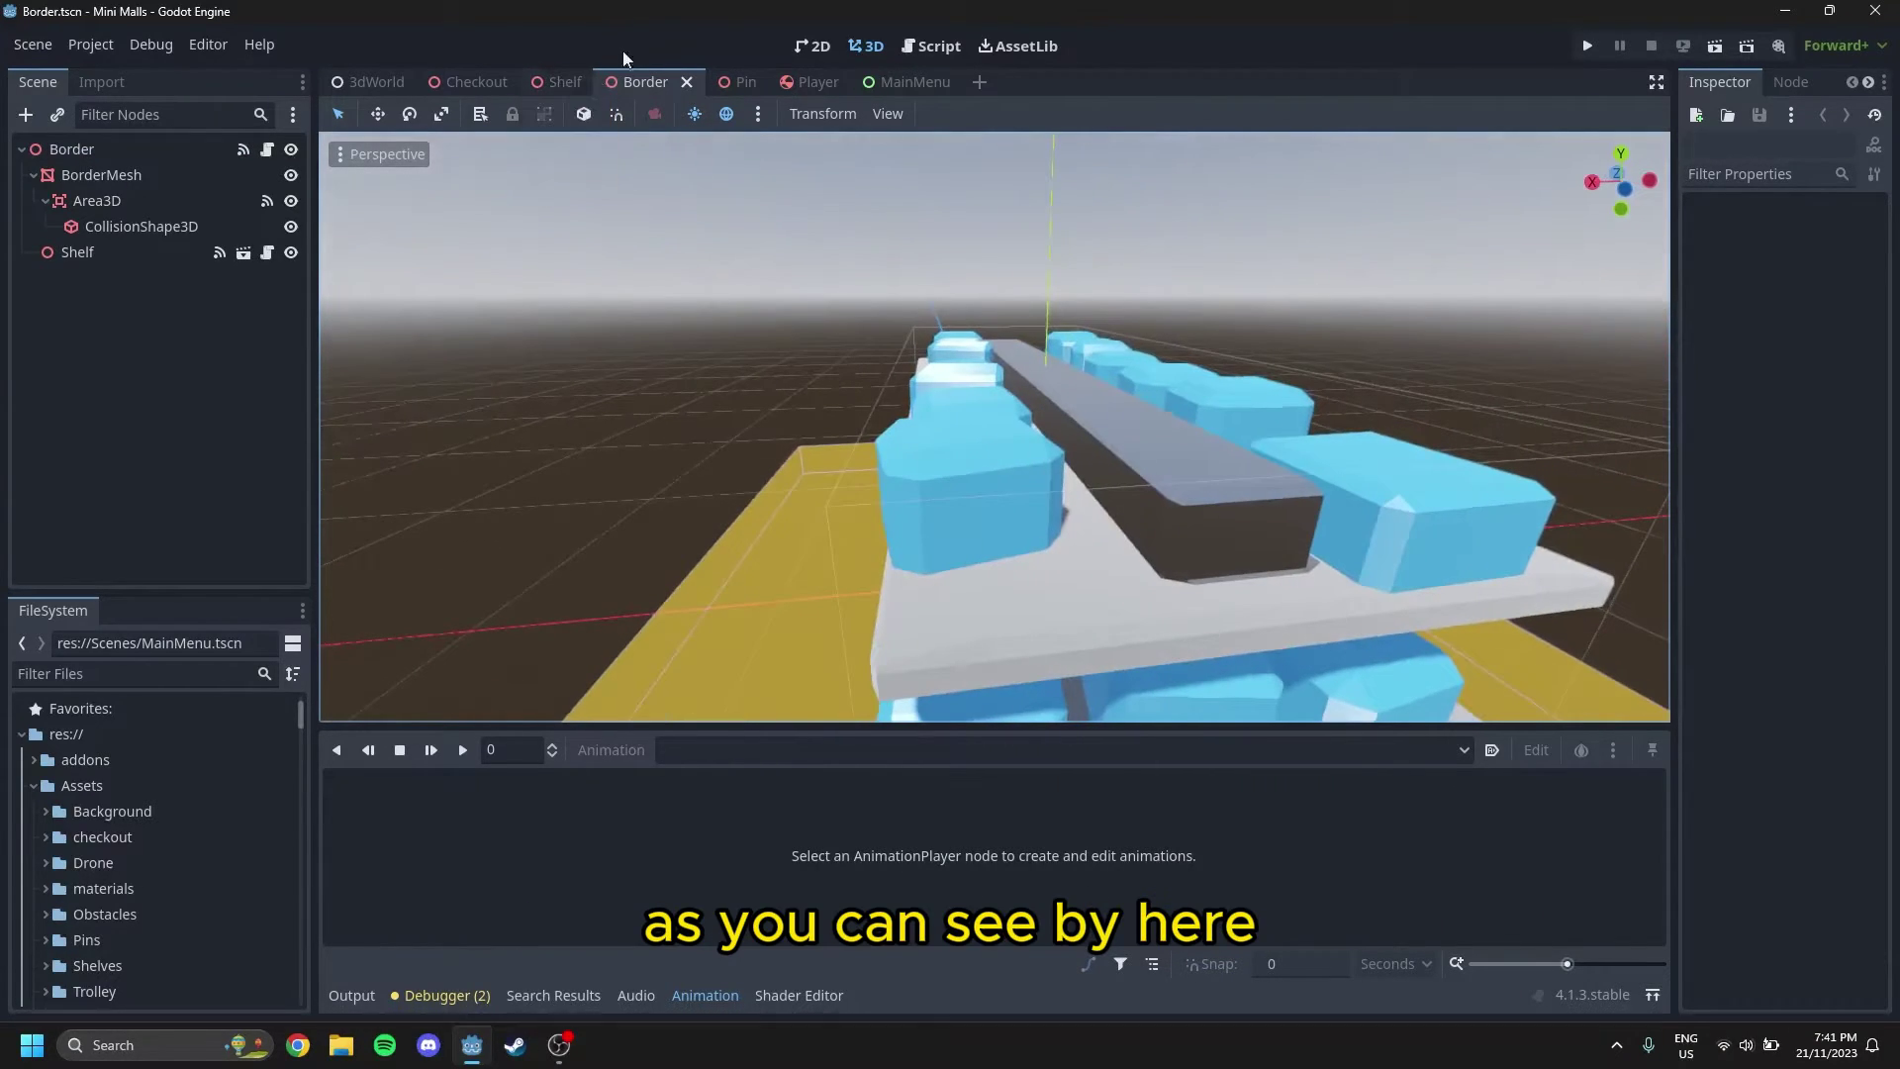
click(797, 83)
scroll(983, 418, up, 20)
middle_drag(881, 313, 951, 354)
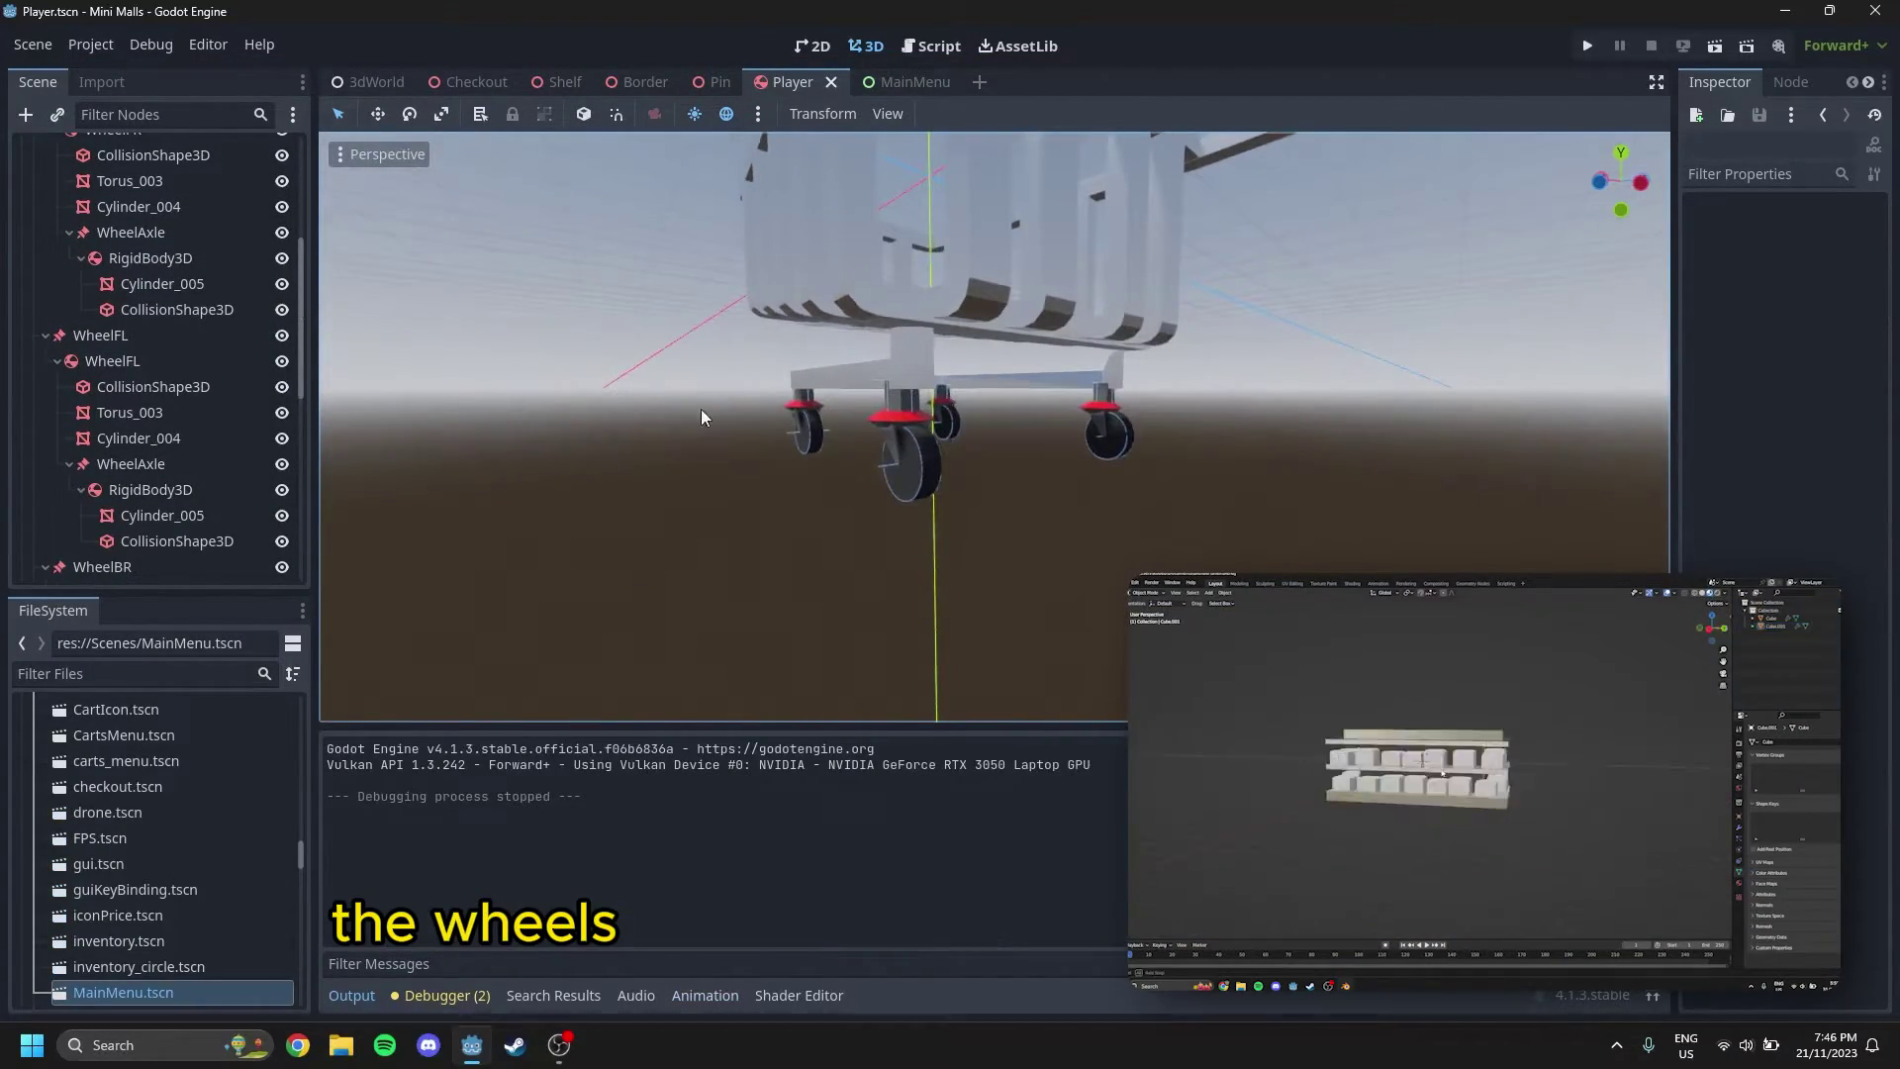
Try rotating the WheelFL rigid body of the cart about its vertical axis.
middle_drag(702, 410, 1032, 471)
middle_drag(911, 436, 960, 404)
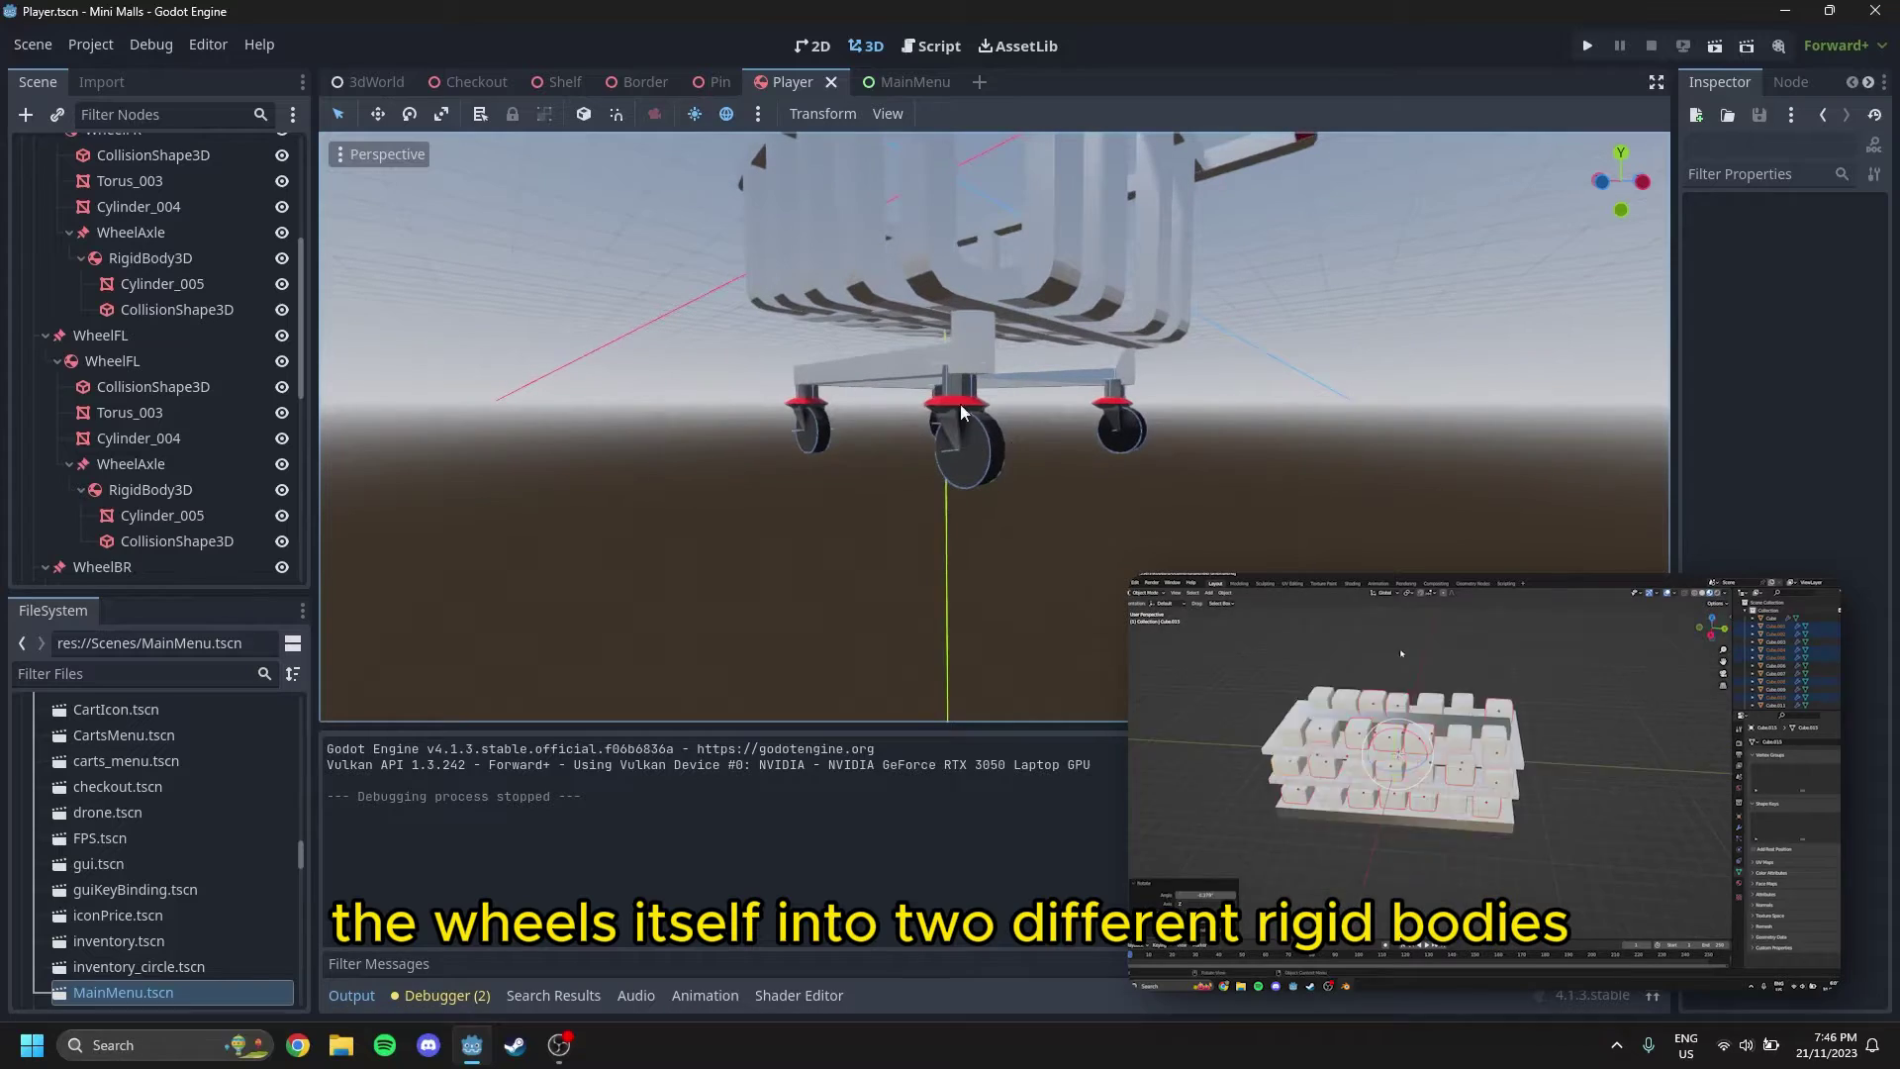
click(802, 428)
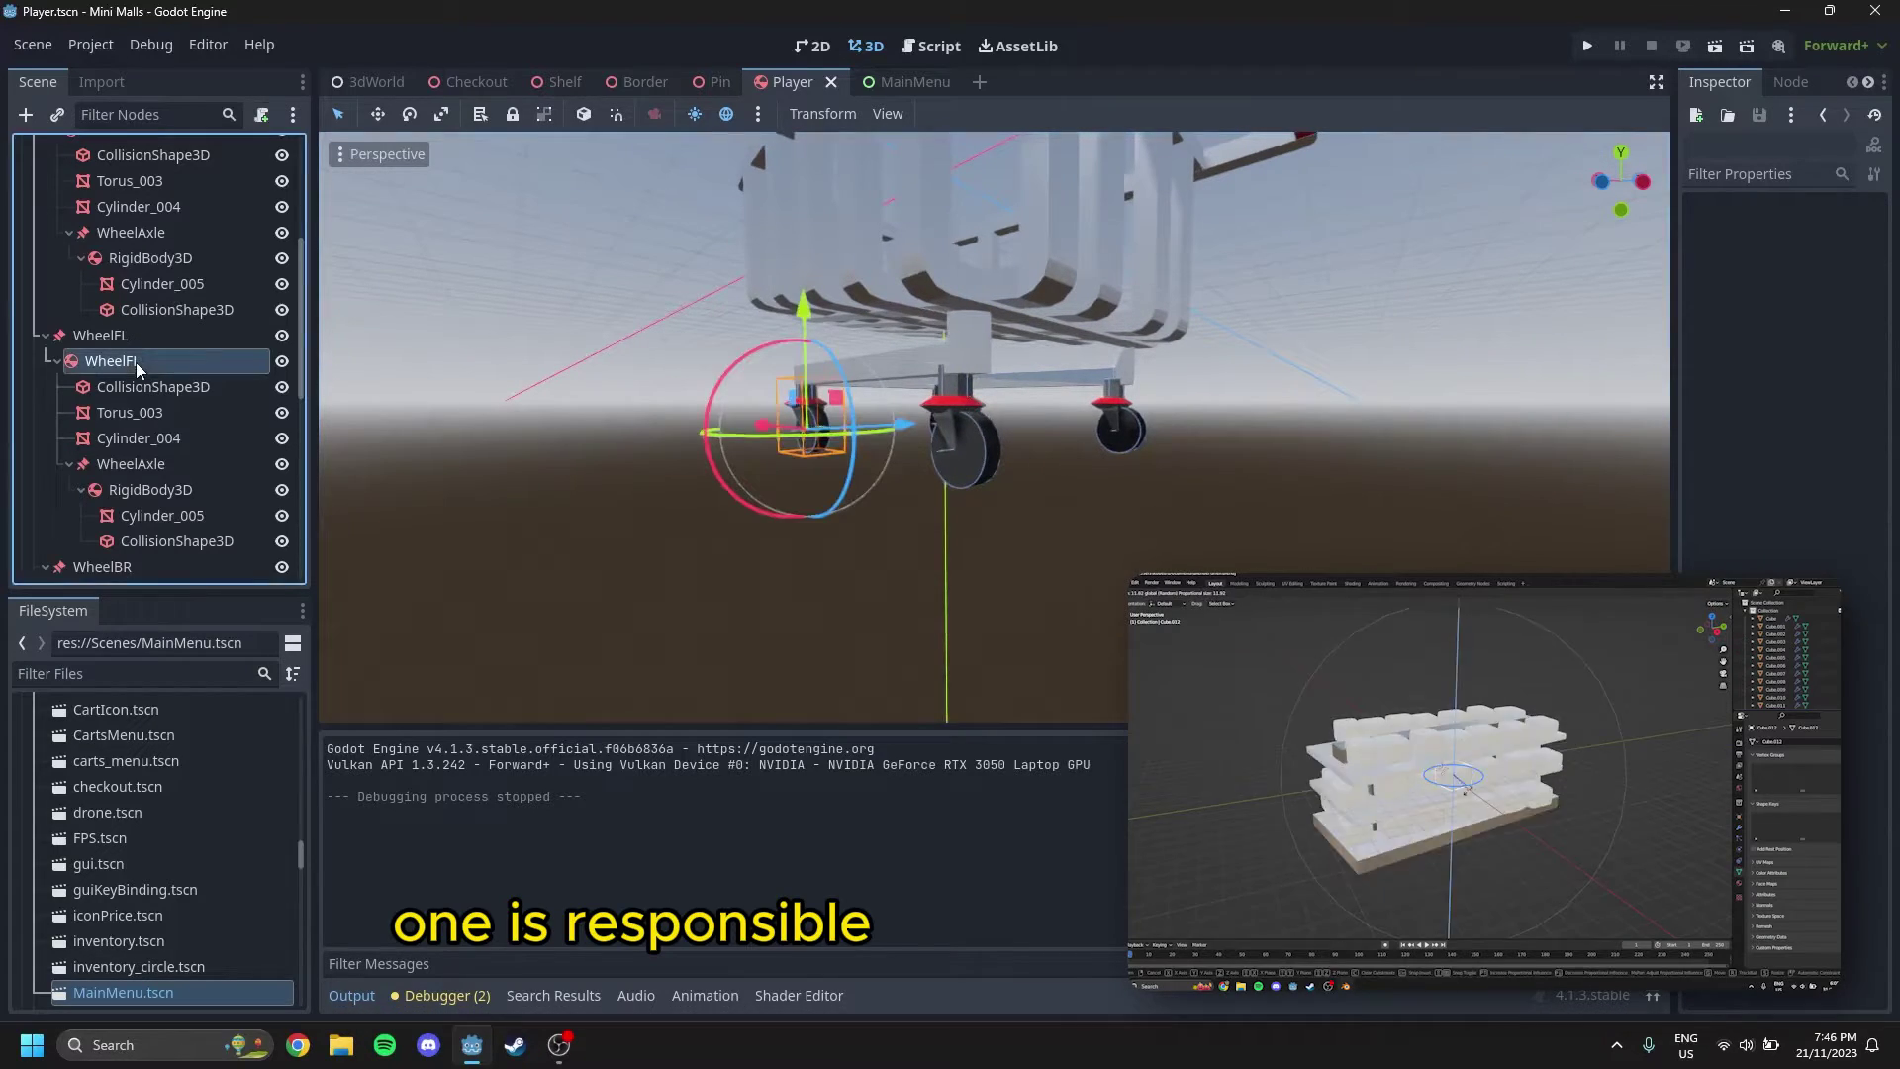
drag(774, 439, 792, 444)
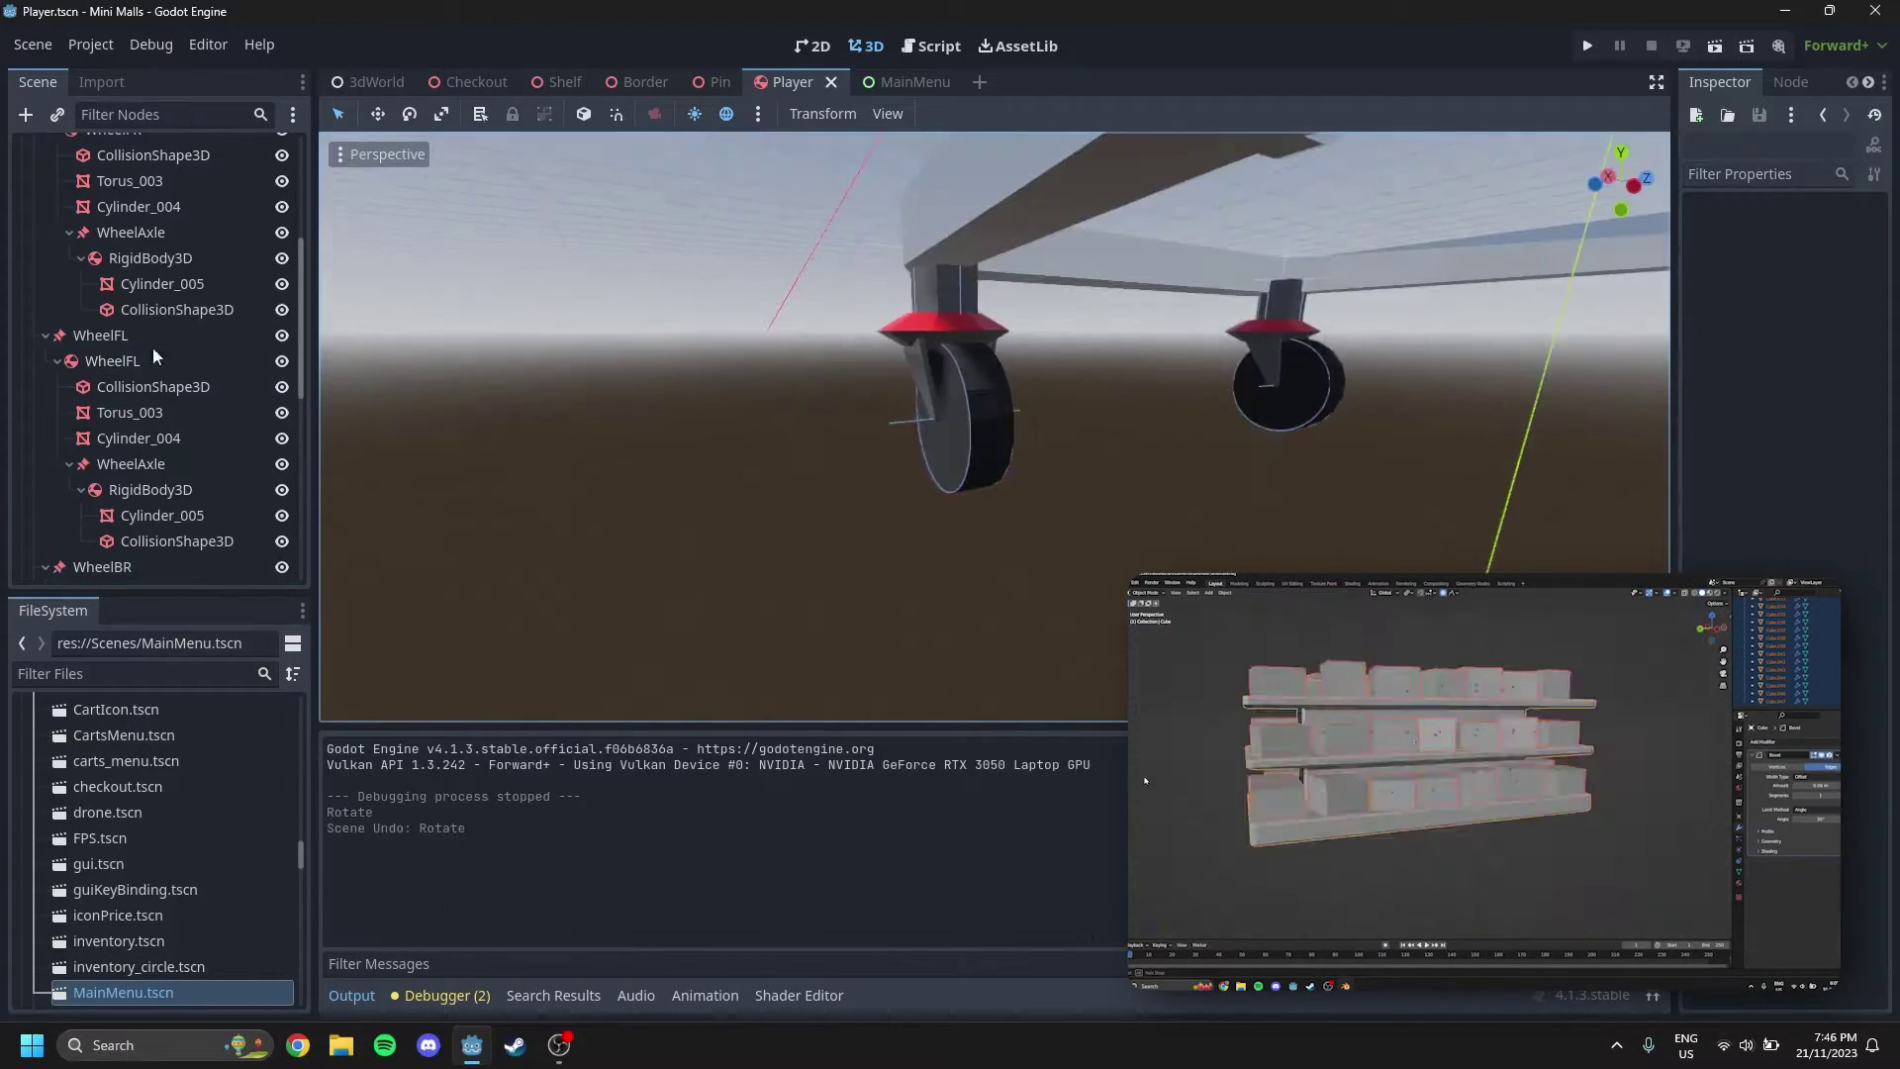
Try rotating the RigidBody3D under WheelFL's WheelAxle, expand its physics material settings, and undo the rotation.
click(140, 490)
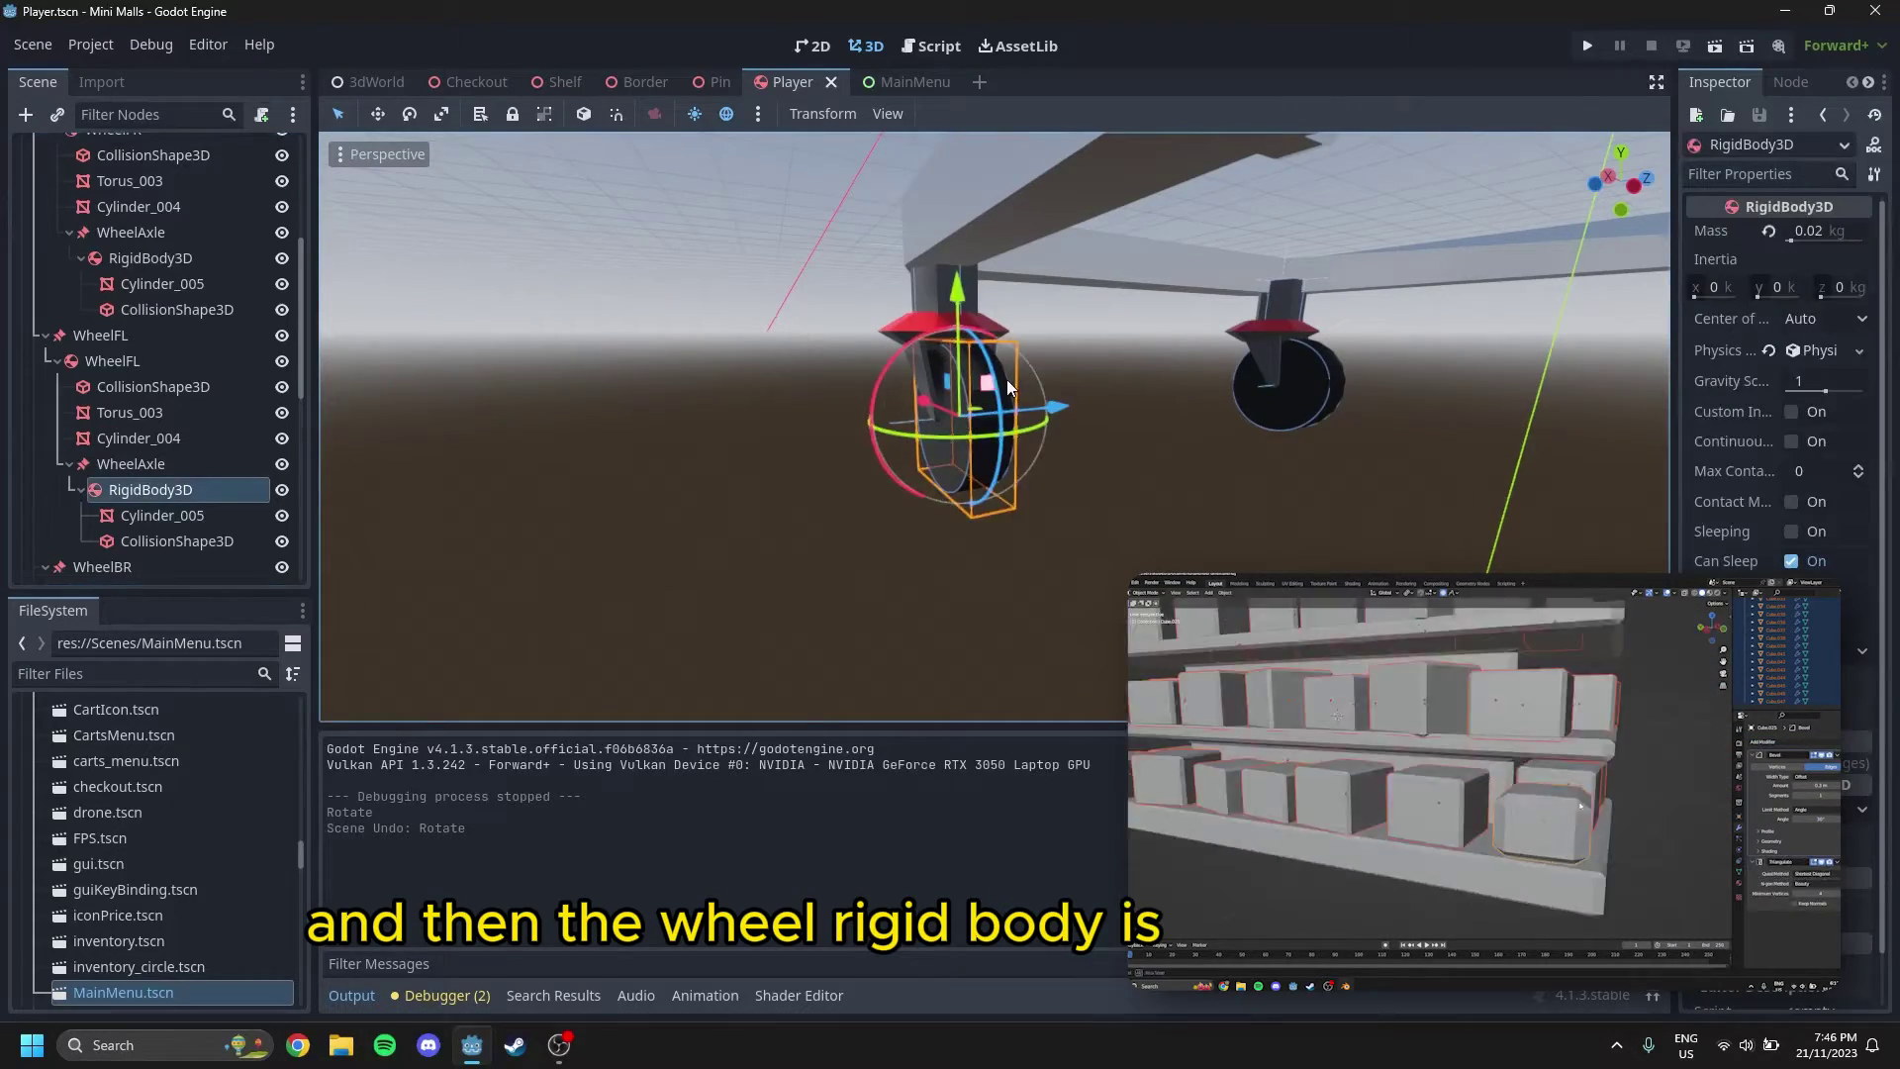
middle_drag(1006, 378, 816, 442)
drag(814, 440, 958, 472)
middle_drag(959, 472, 1434, 455)
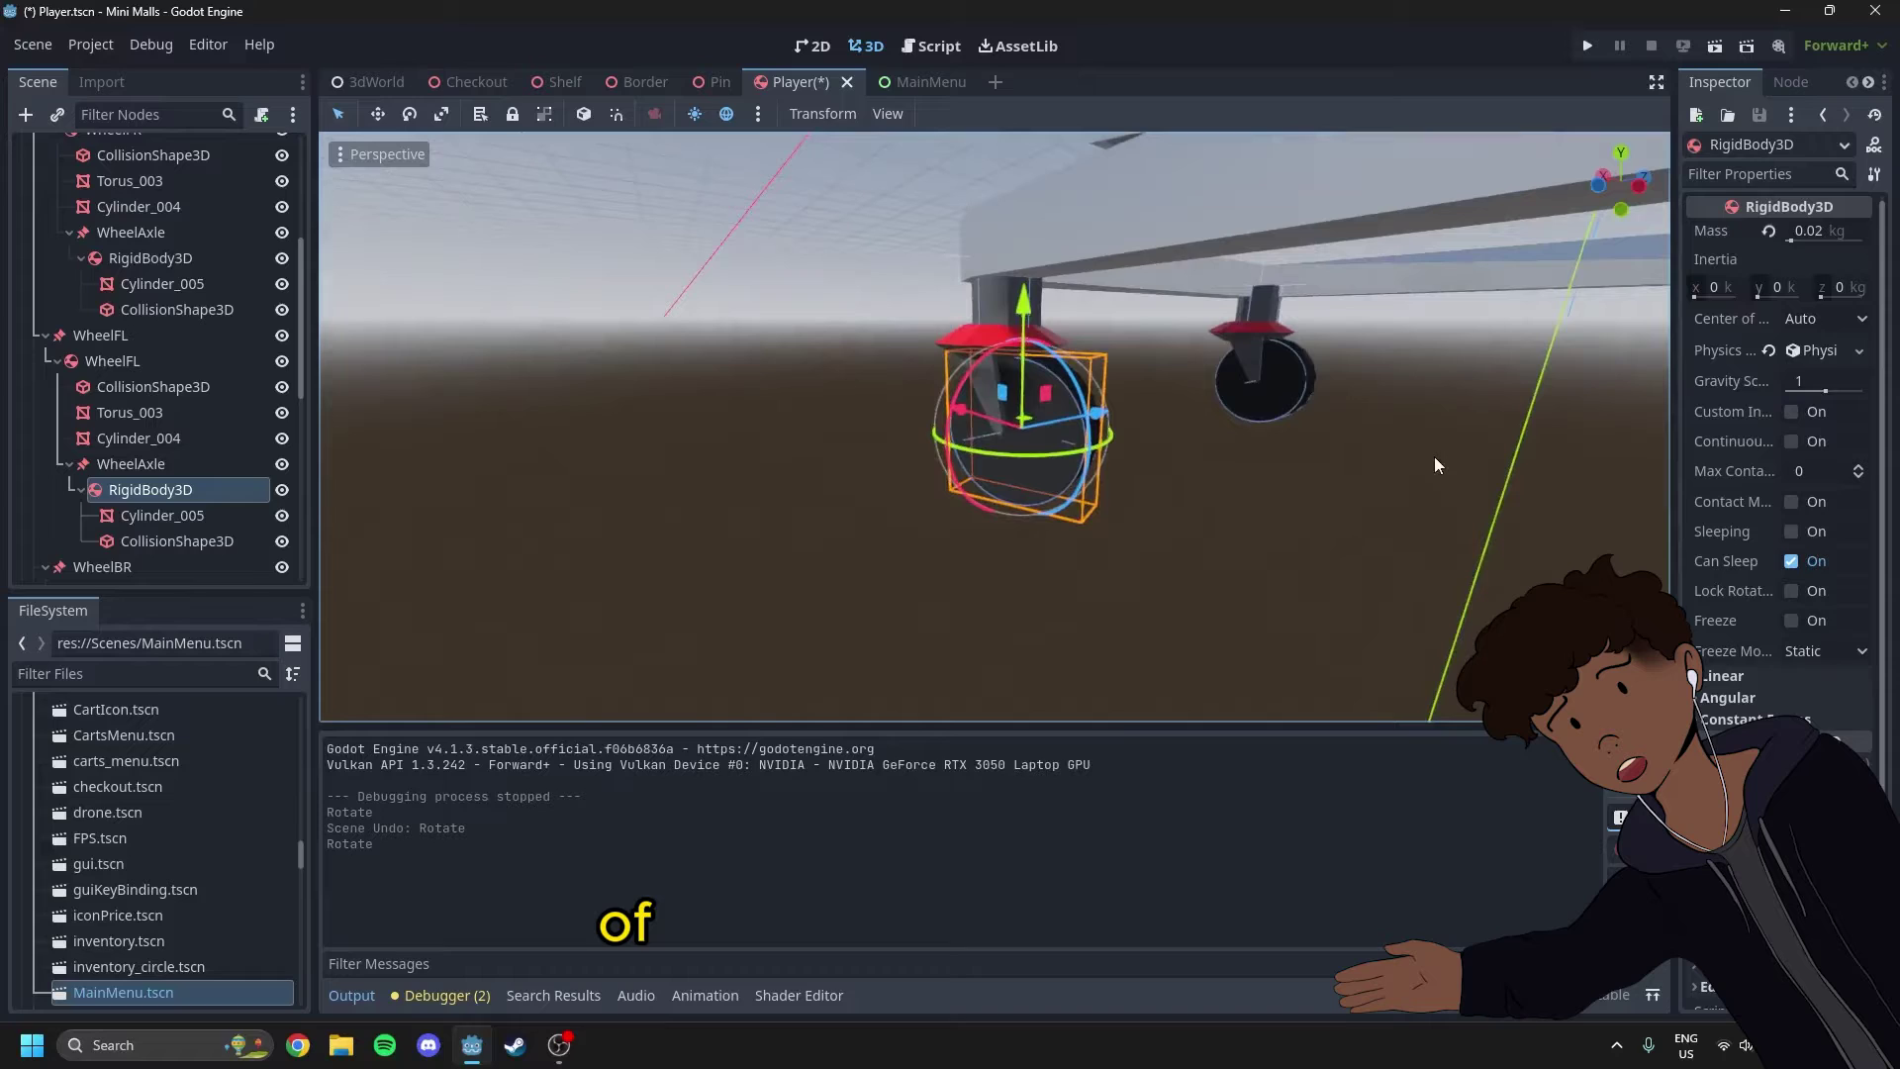
click(1821, 357)
key(ctrl+z)
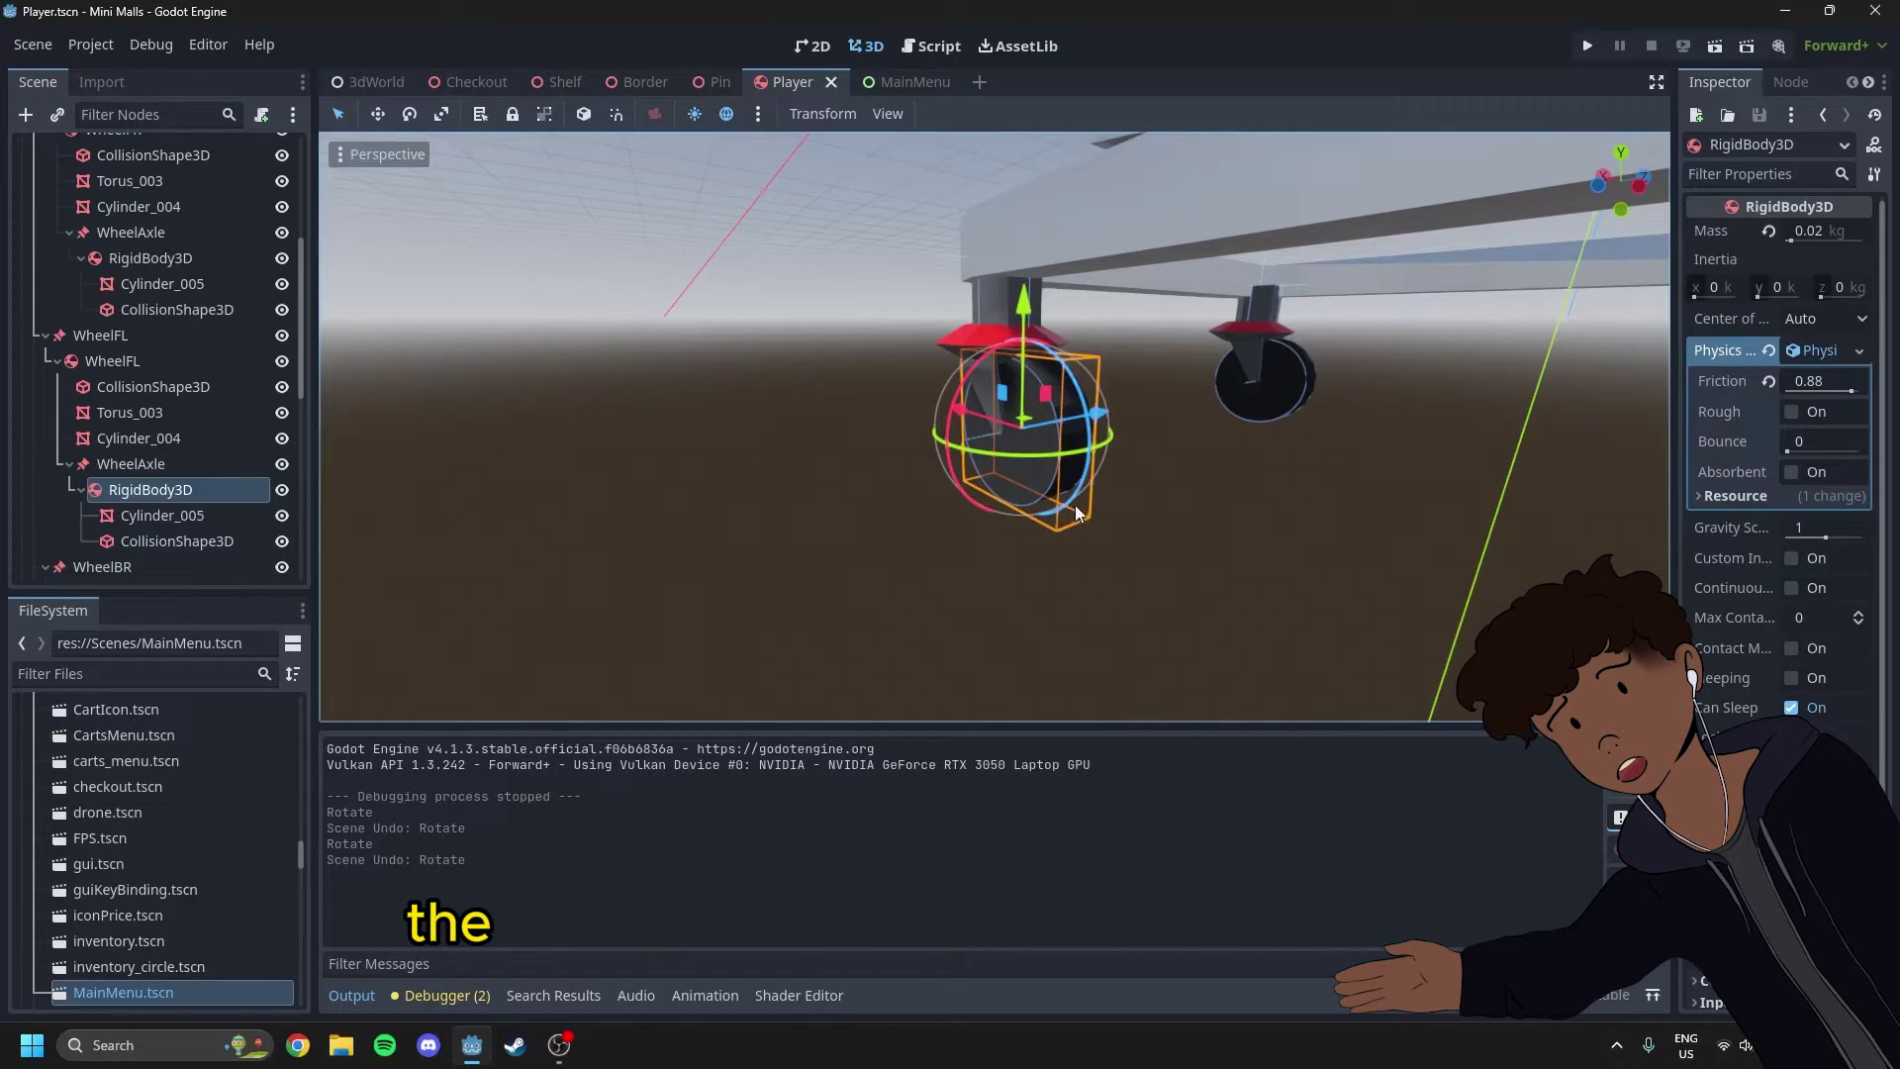
Try rotating the front-left wheel's RigidBody3D out of alignment like a faulty wheel, and undo it.
drag(1097, 436, 1134, 647)
click(1258, 667)
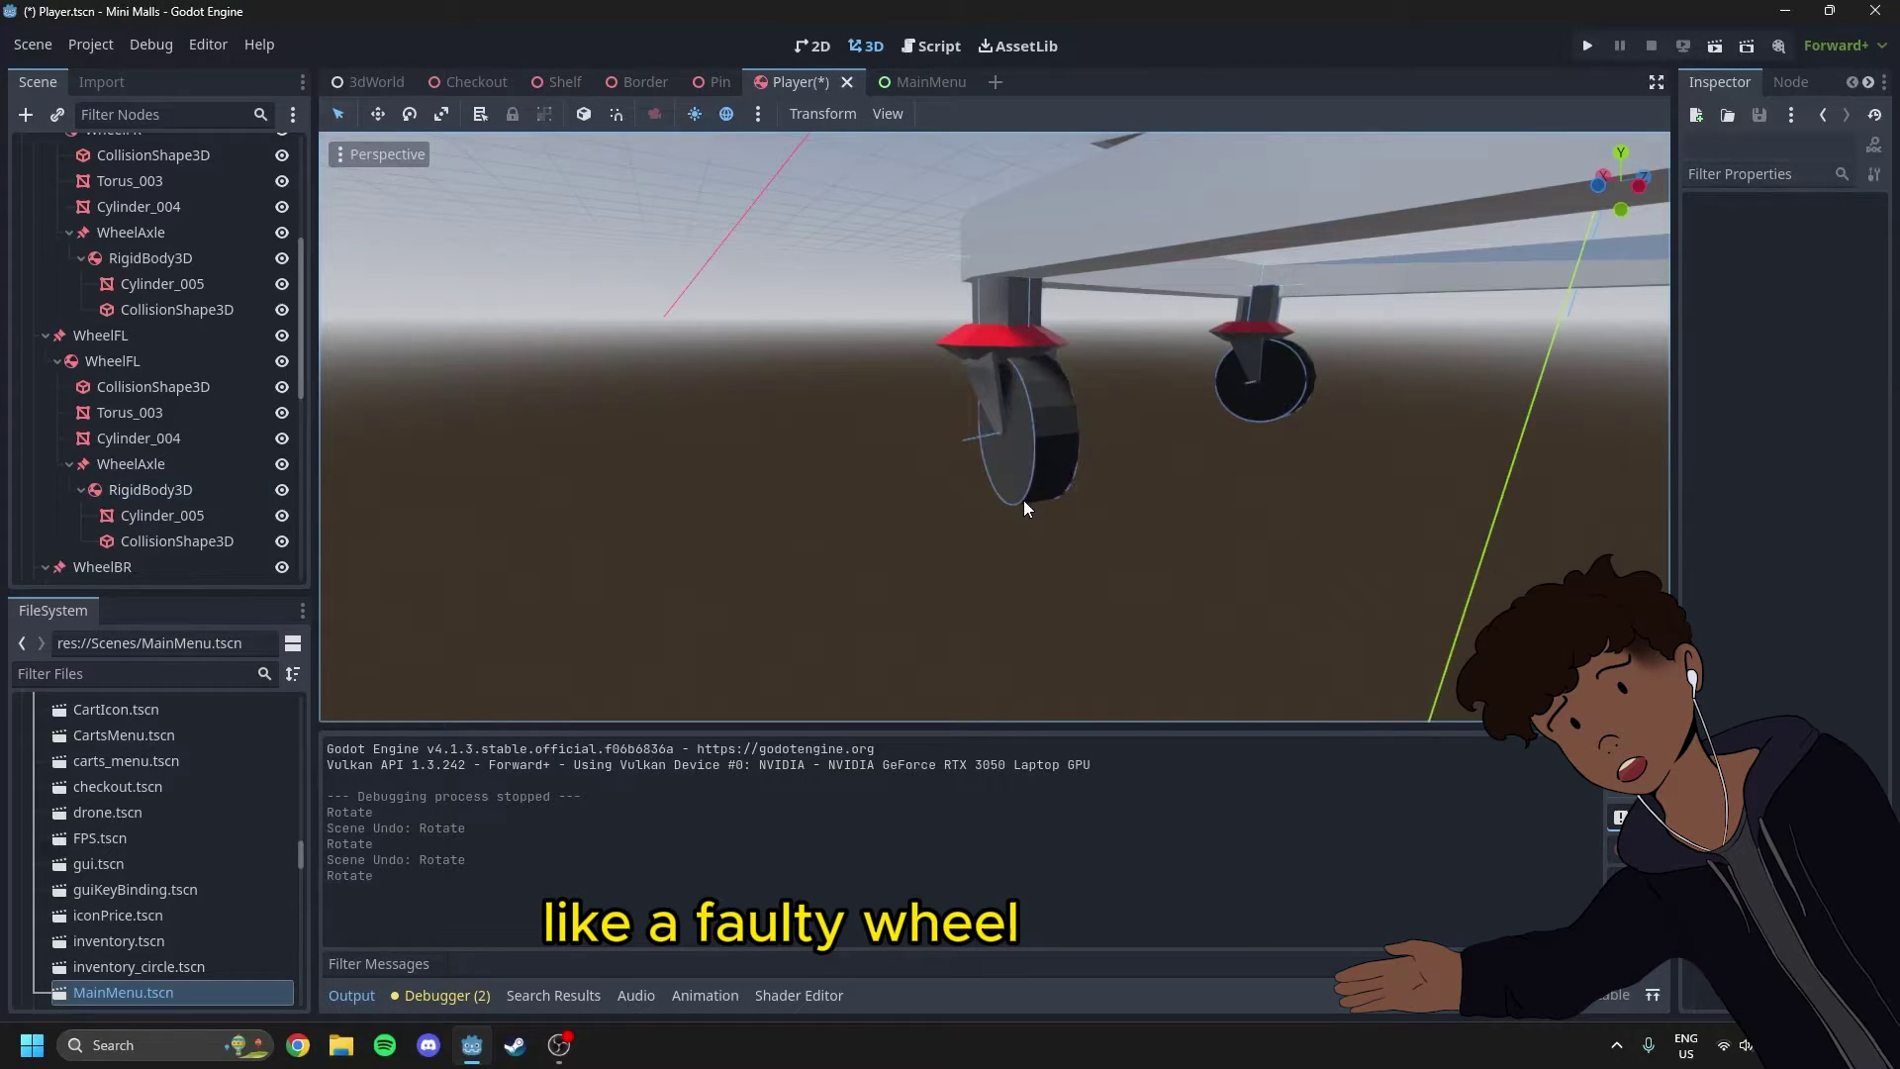
key(ctrl+z)
Examine the cart's wheels from below and select the RigidBody3D of the front-left wheel.
middle_drag(1020, 490, 1019, 552)
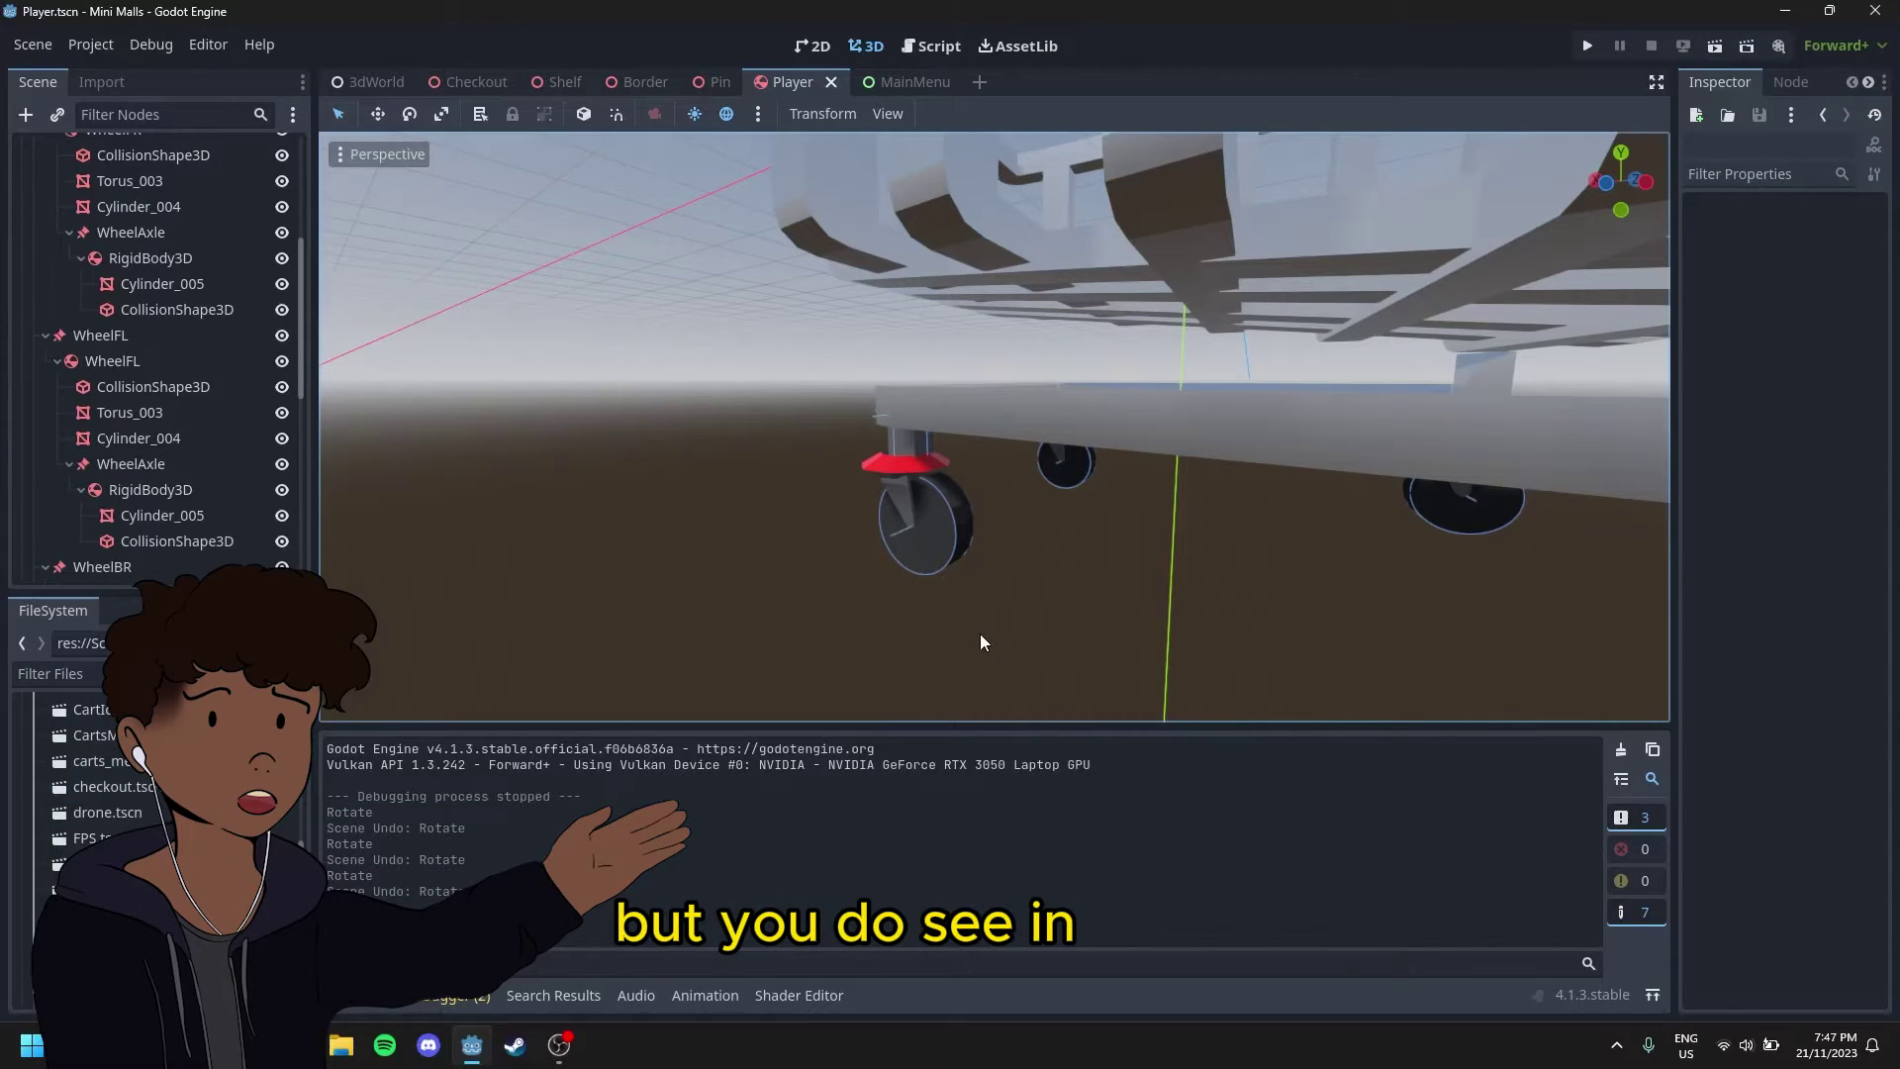
middle_drag(1071, 542, 1012, 542)
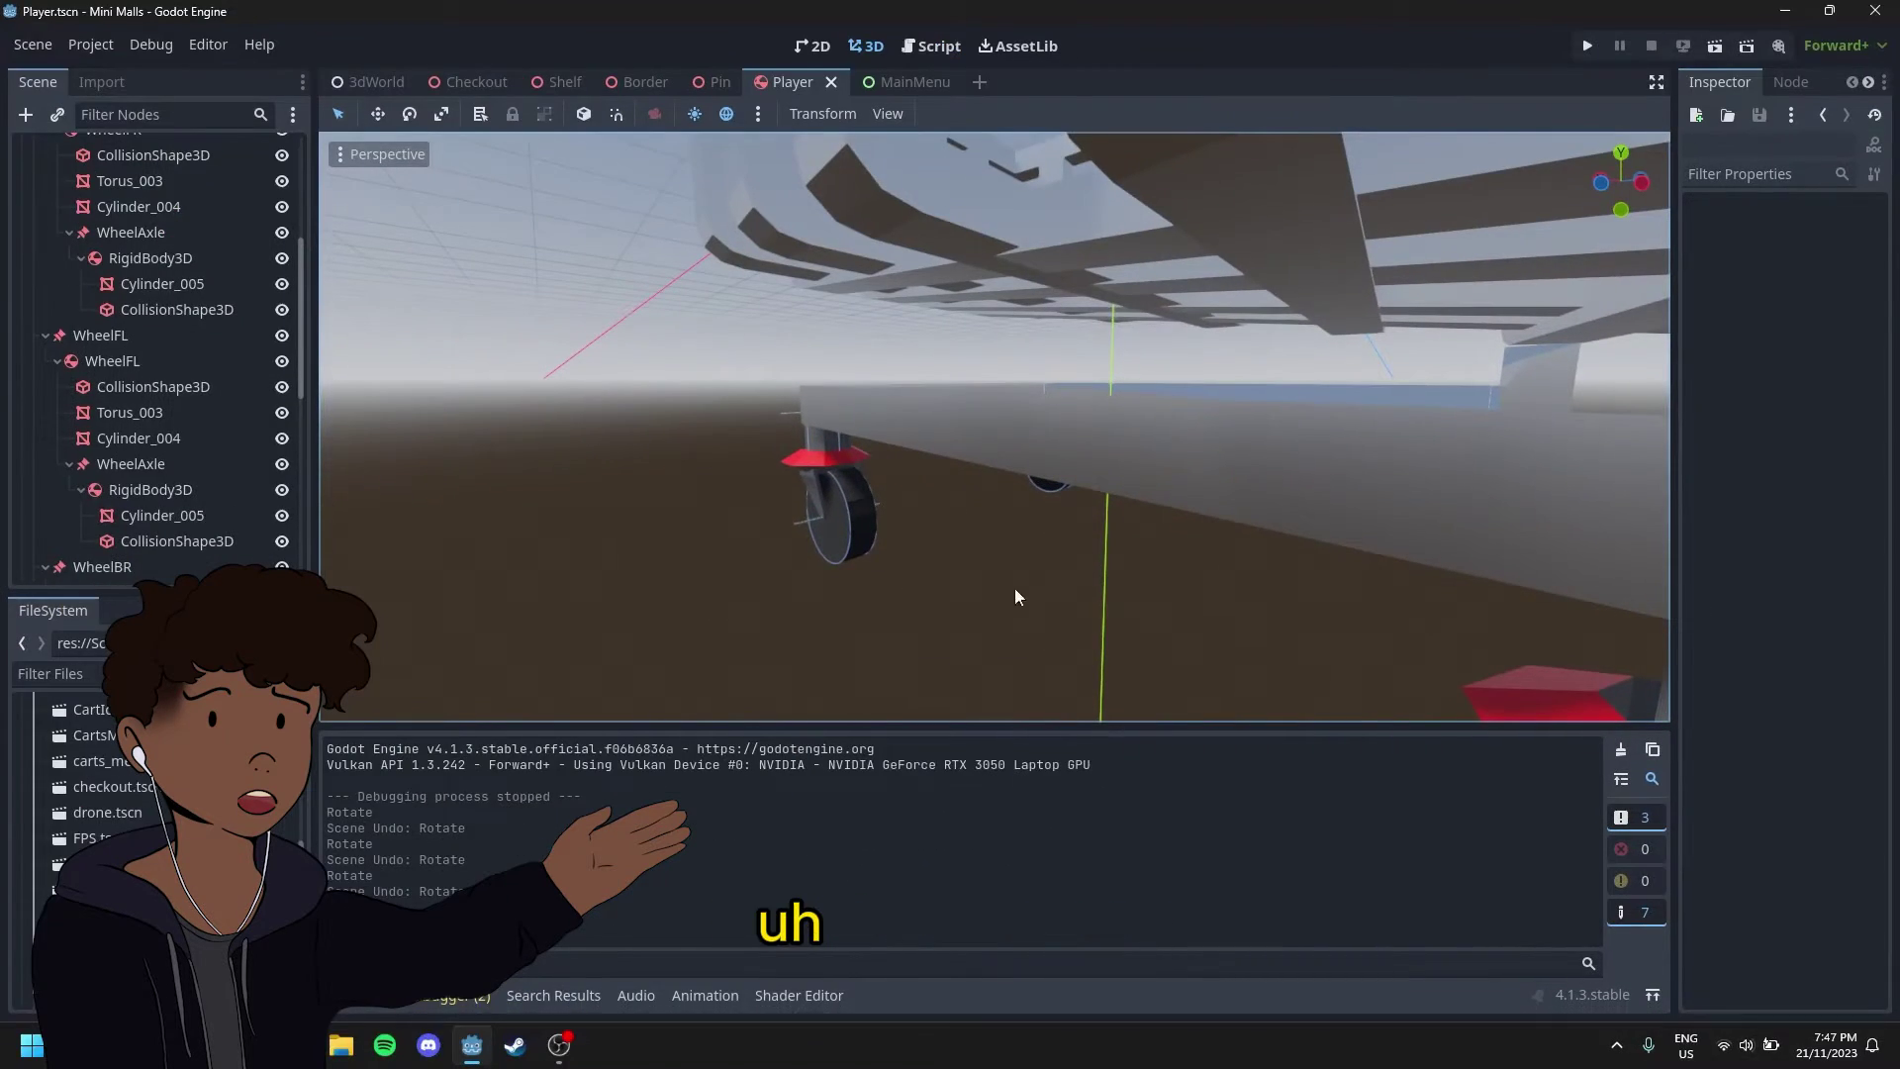
click(146, 490)
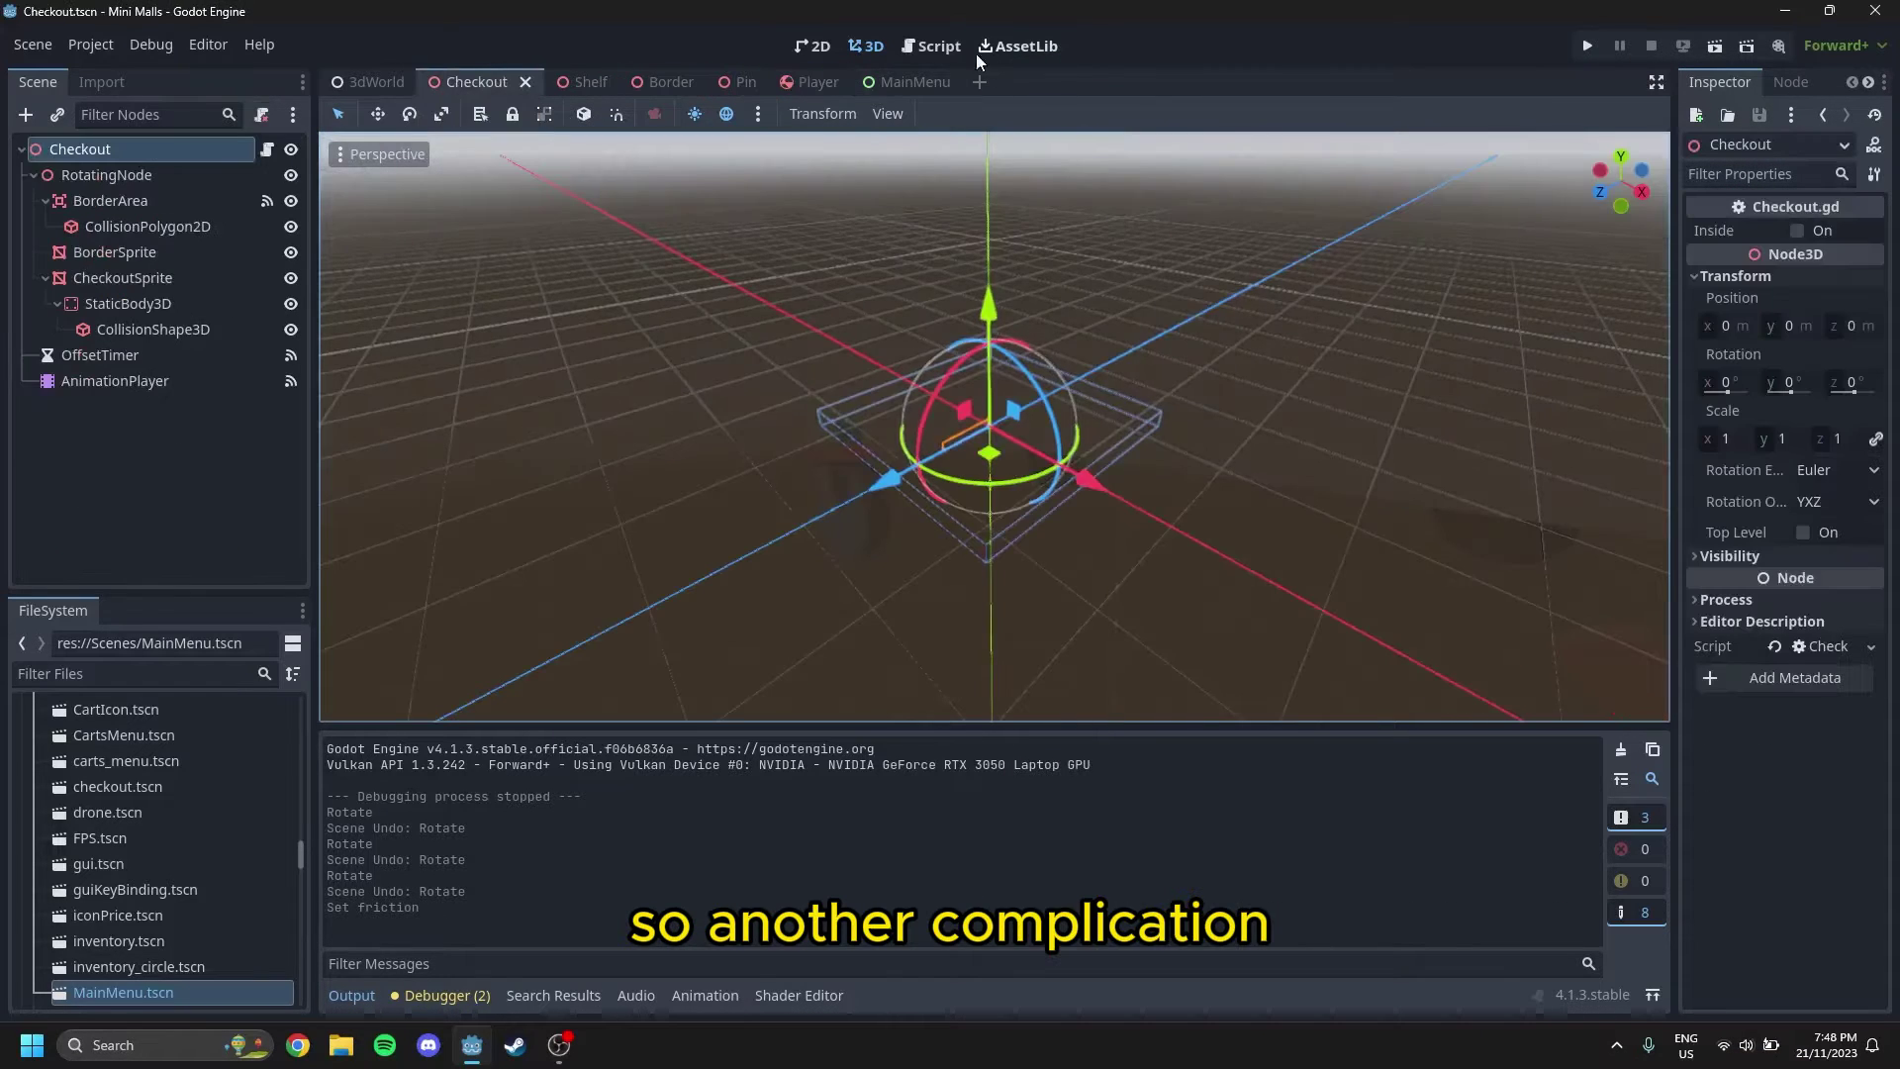
Open the Checkout script and review its variables, Vector3 pin positions and _ready function.
click(932, 46)
scroll(846, 436, down, 9)
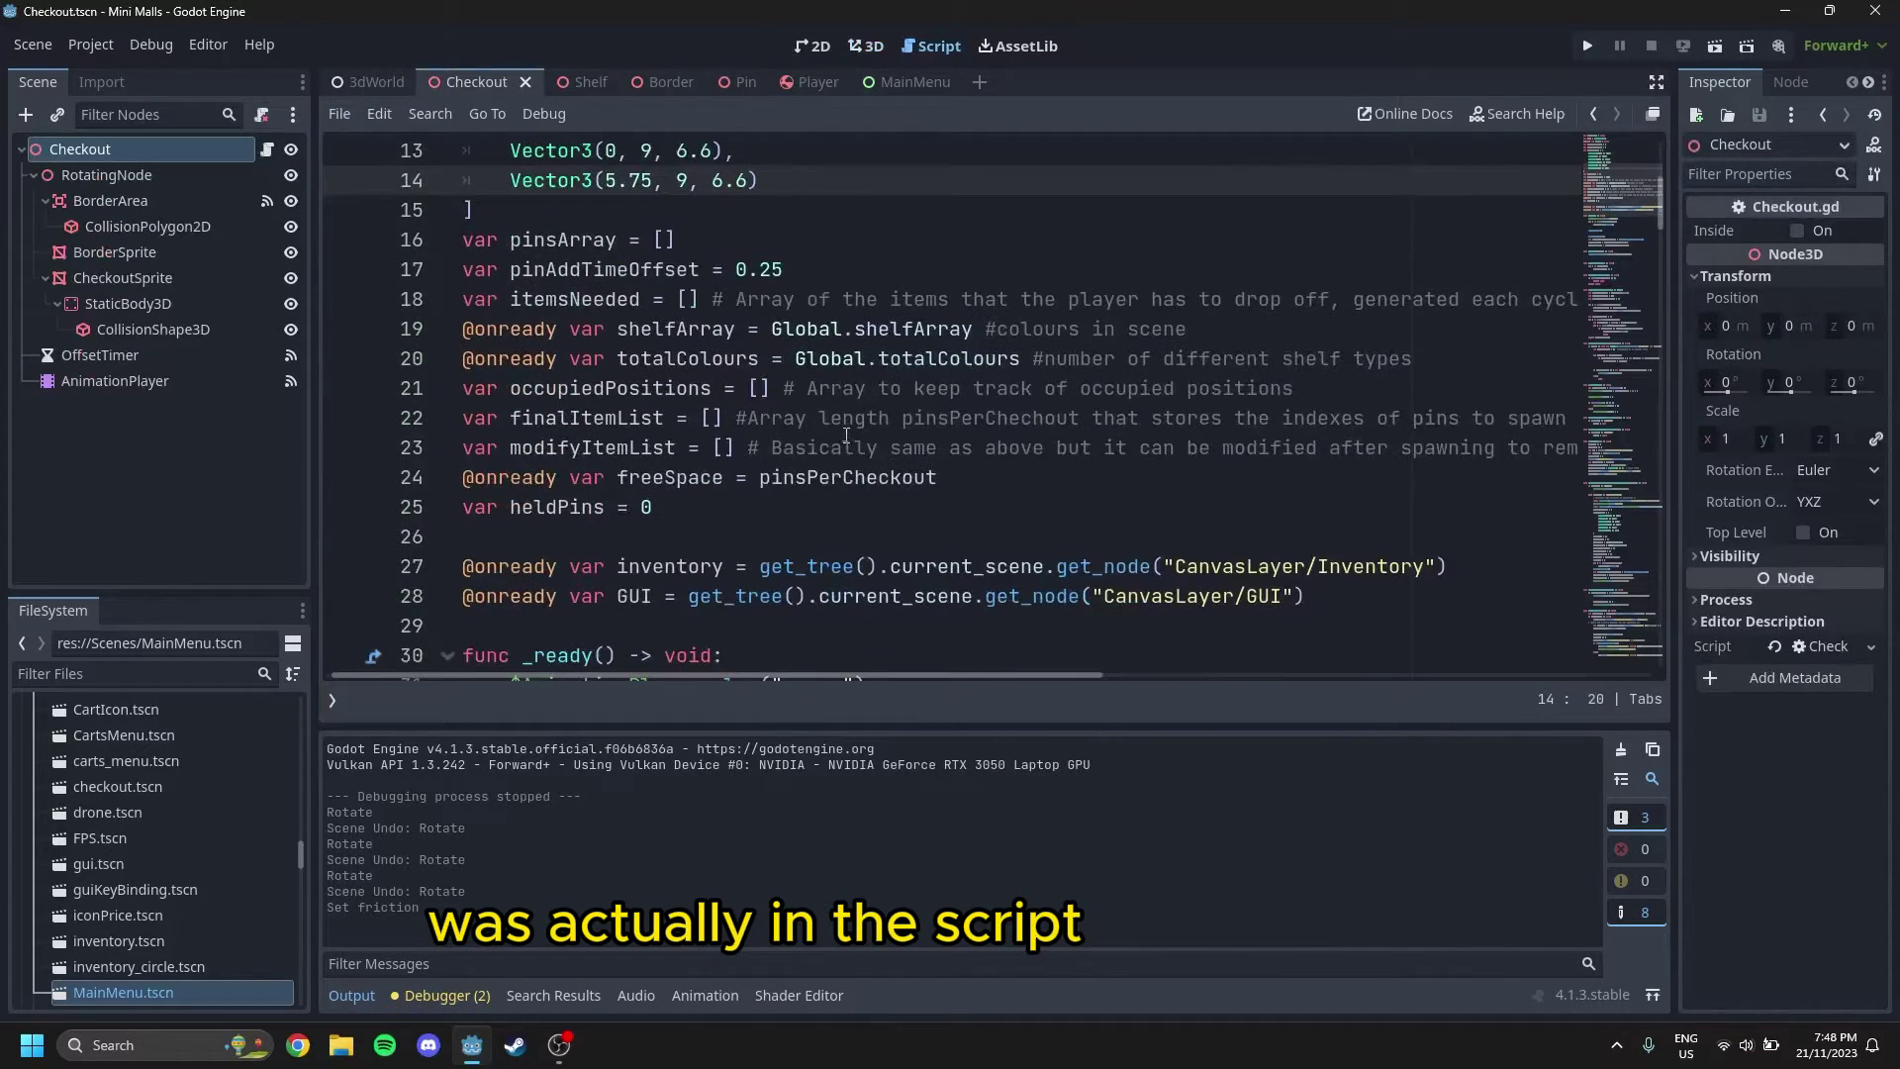
scroll(847, 436, down, 2)
scroll(846, 436, up, 5)
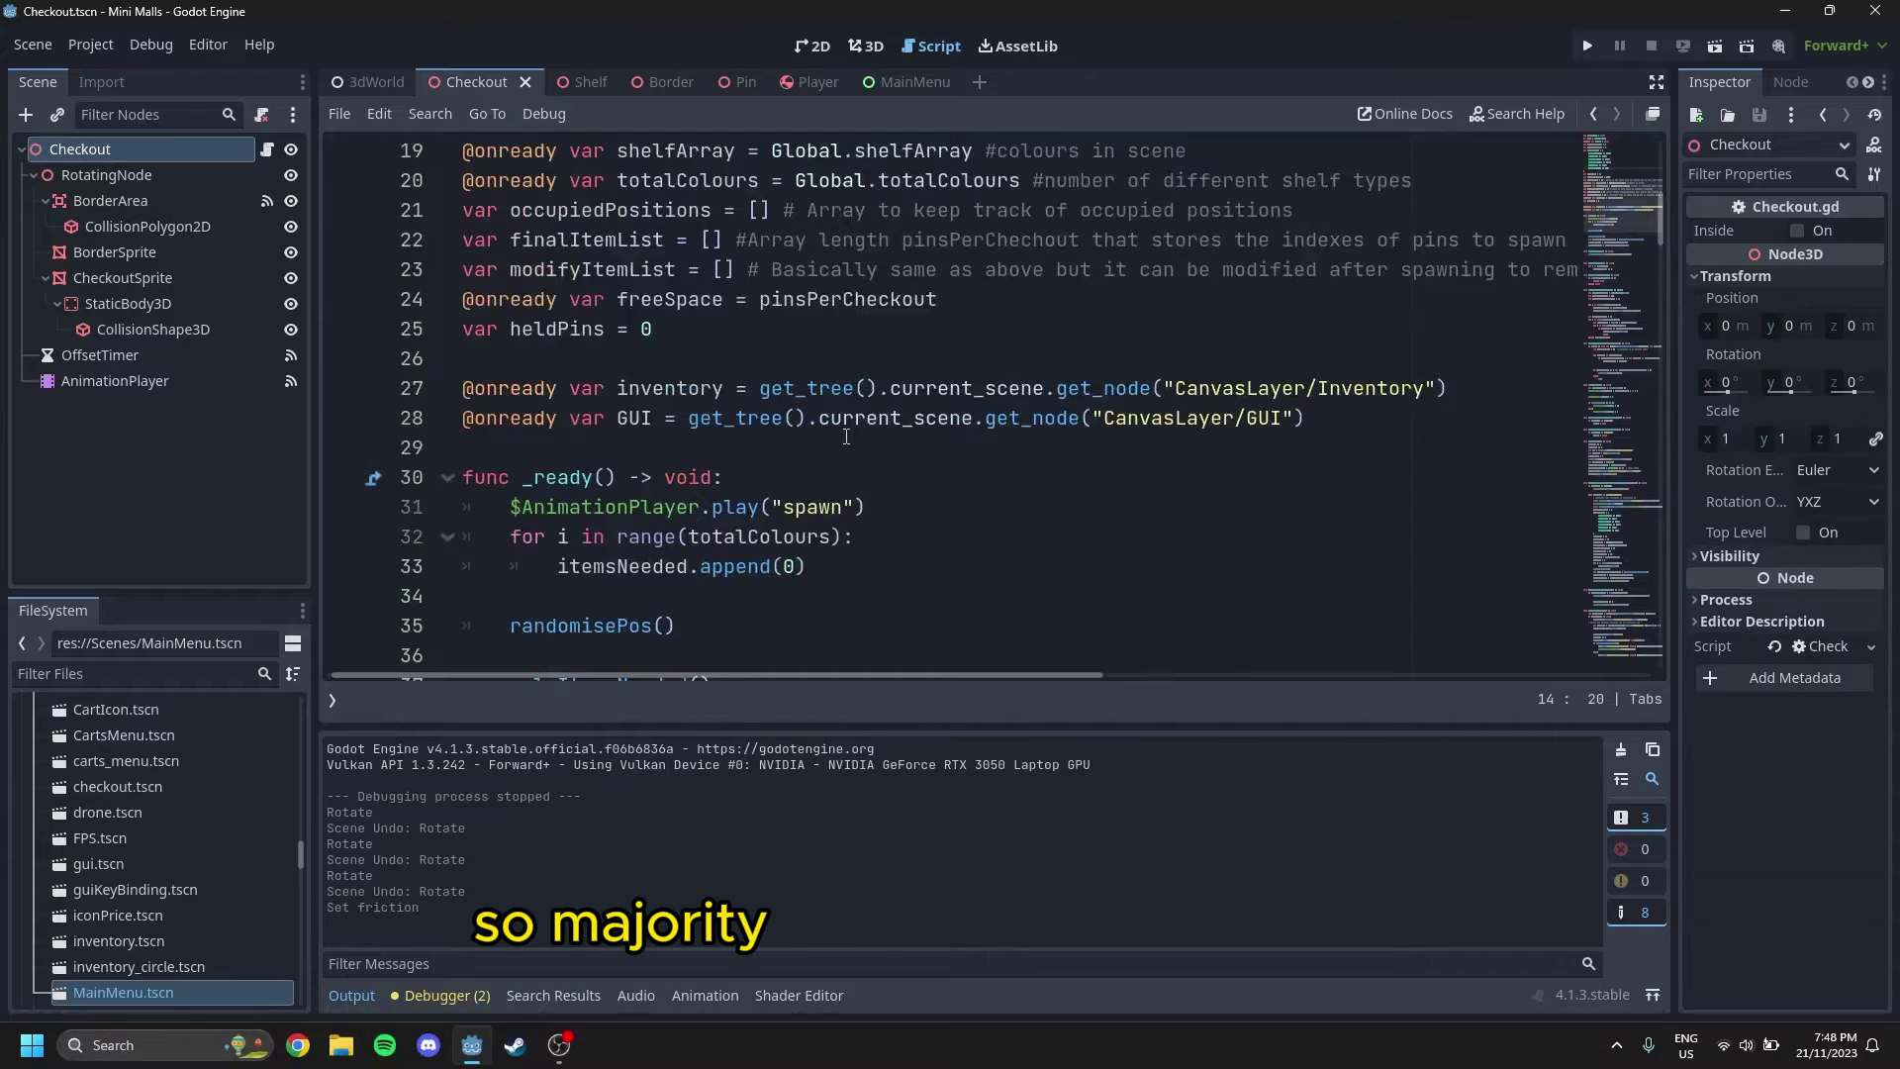
scroll(706, 384, up, 6)
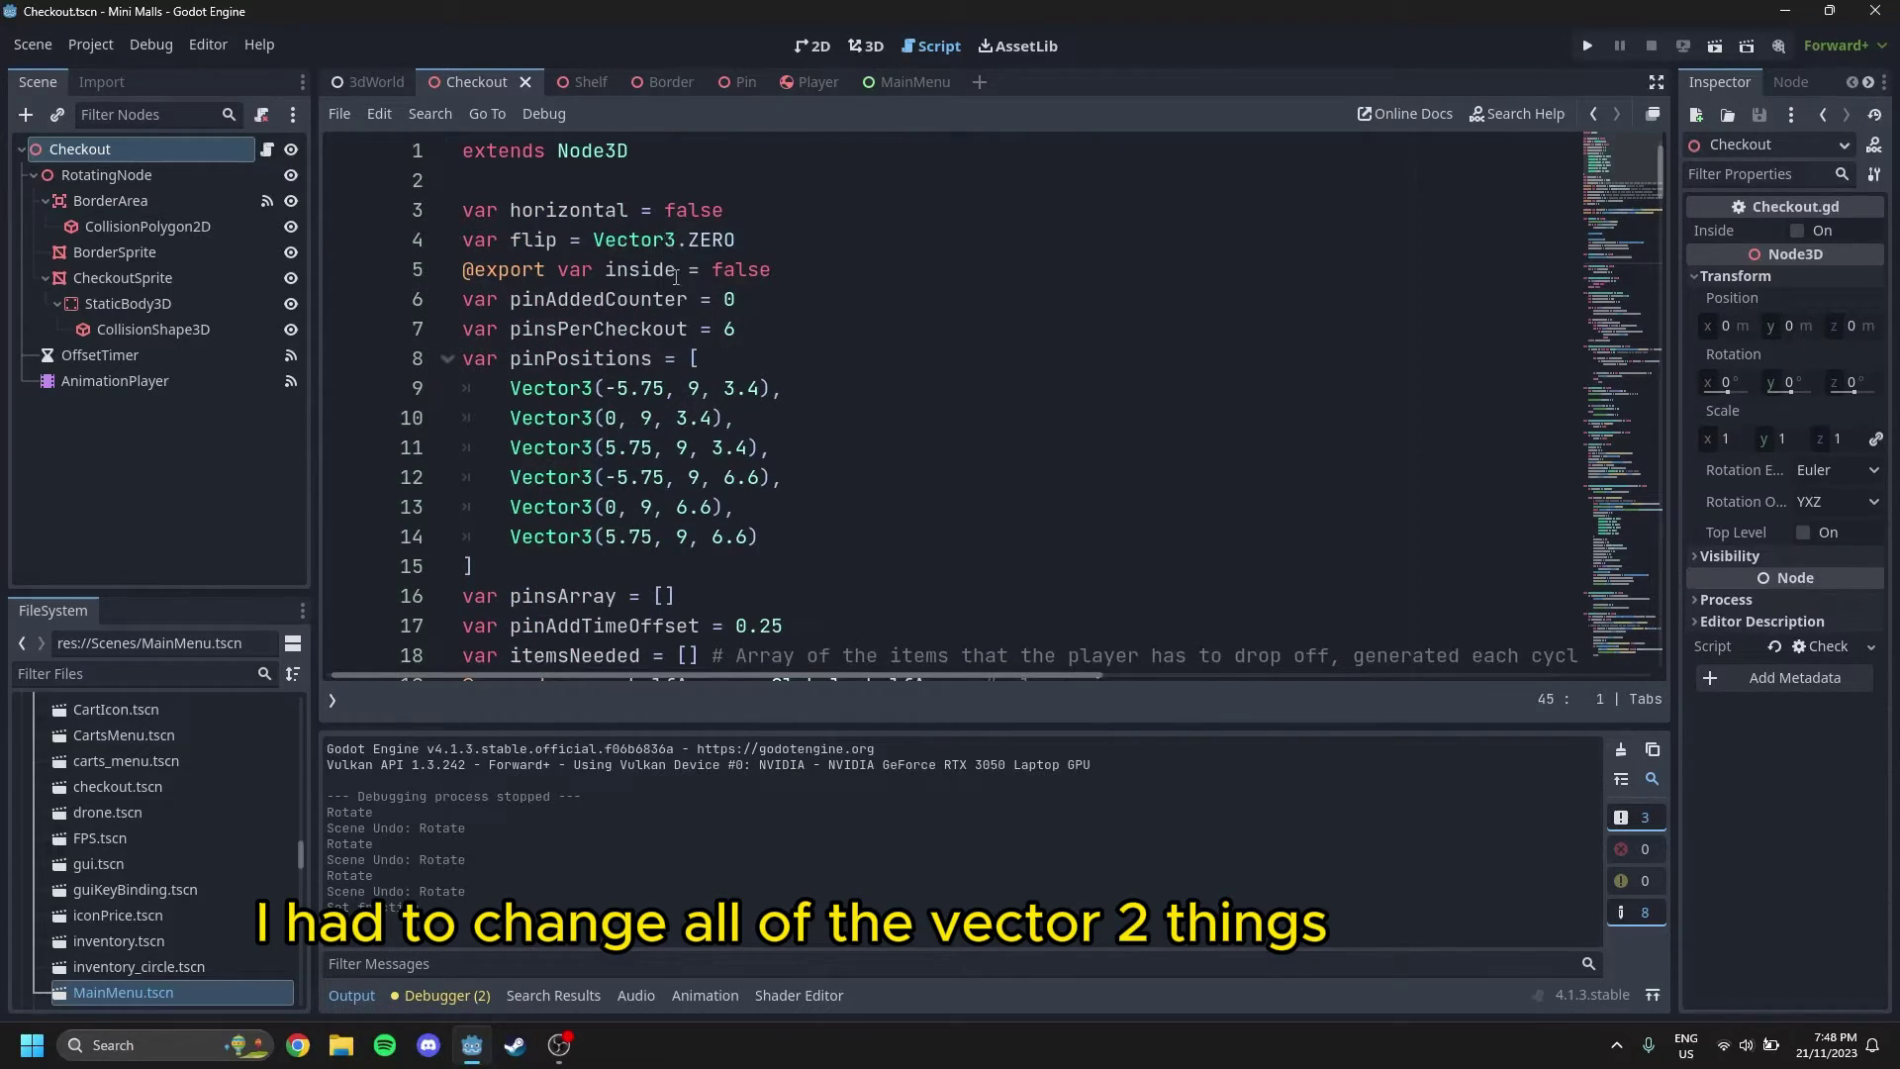
scroll(676, 278, down, 4)
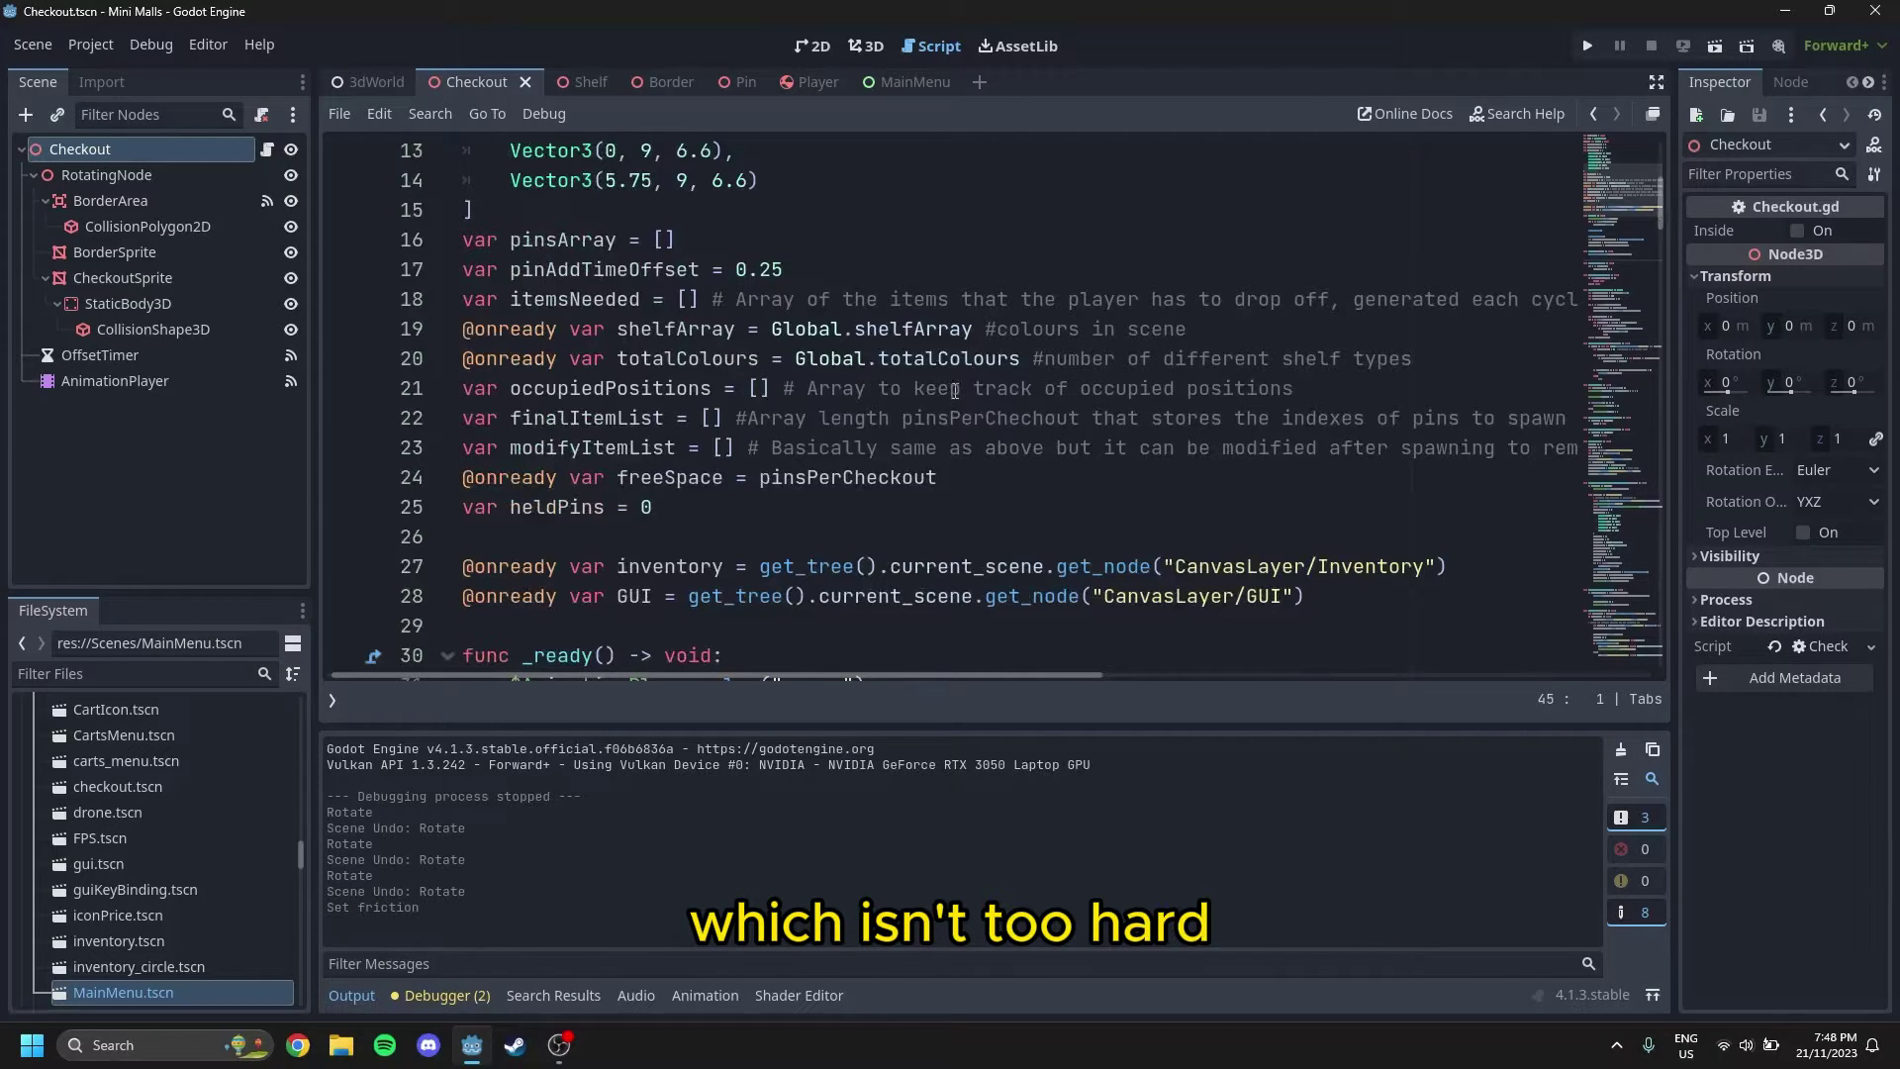
scroll(908, 396, down, 4)
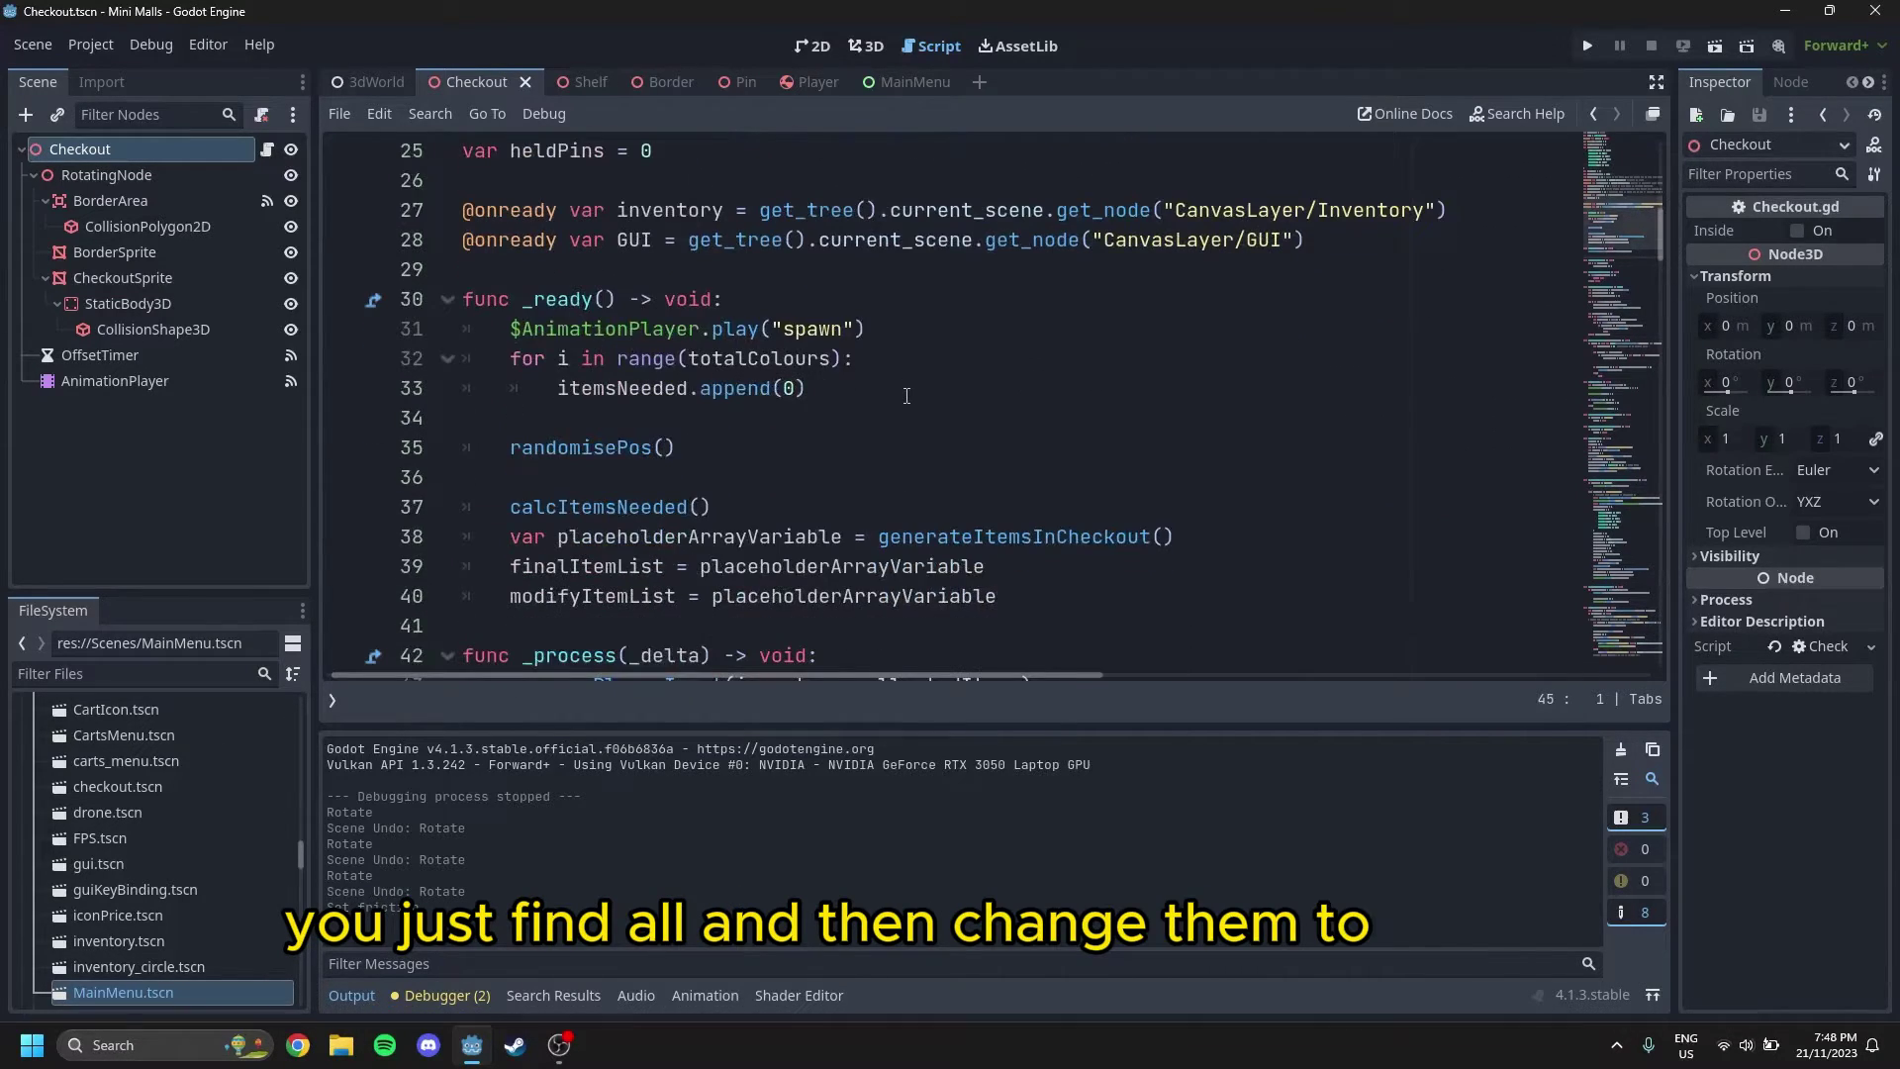
scroll(906, 396, down, 2)
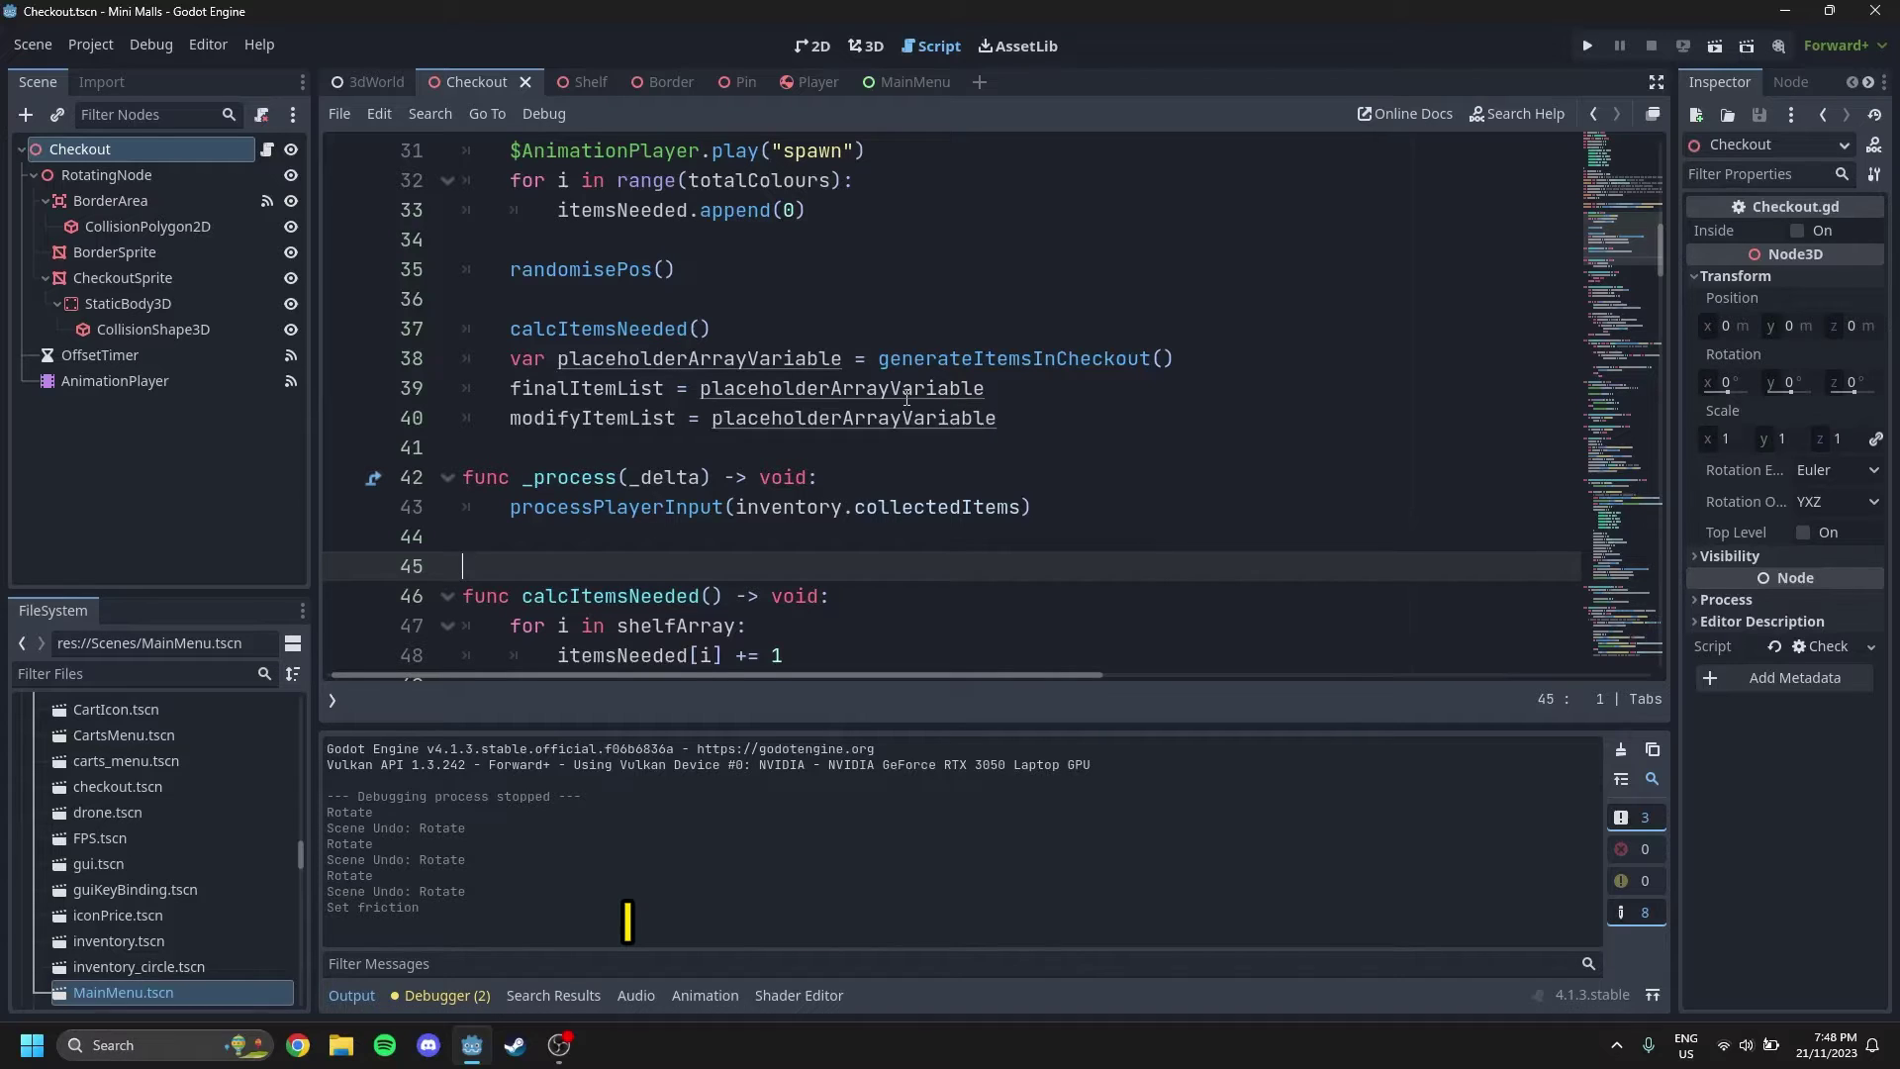
Search the Checkout script for Vector2 using find and replace, and close the search without replacing anything.
key(ctrl+f)
key(ctrl+r)
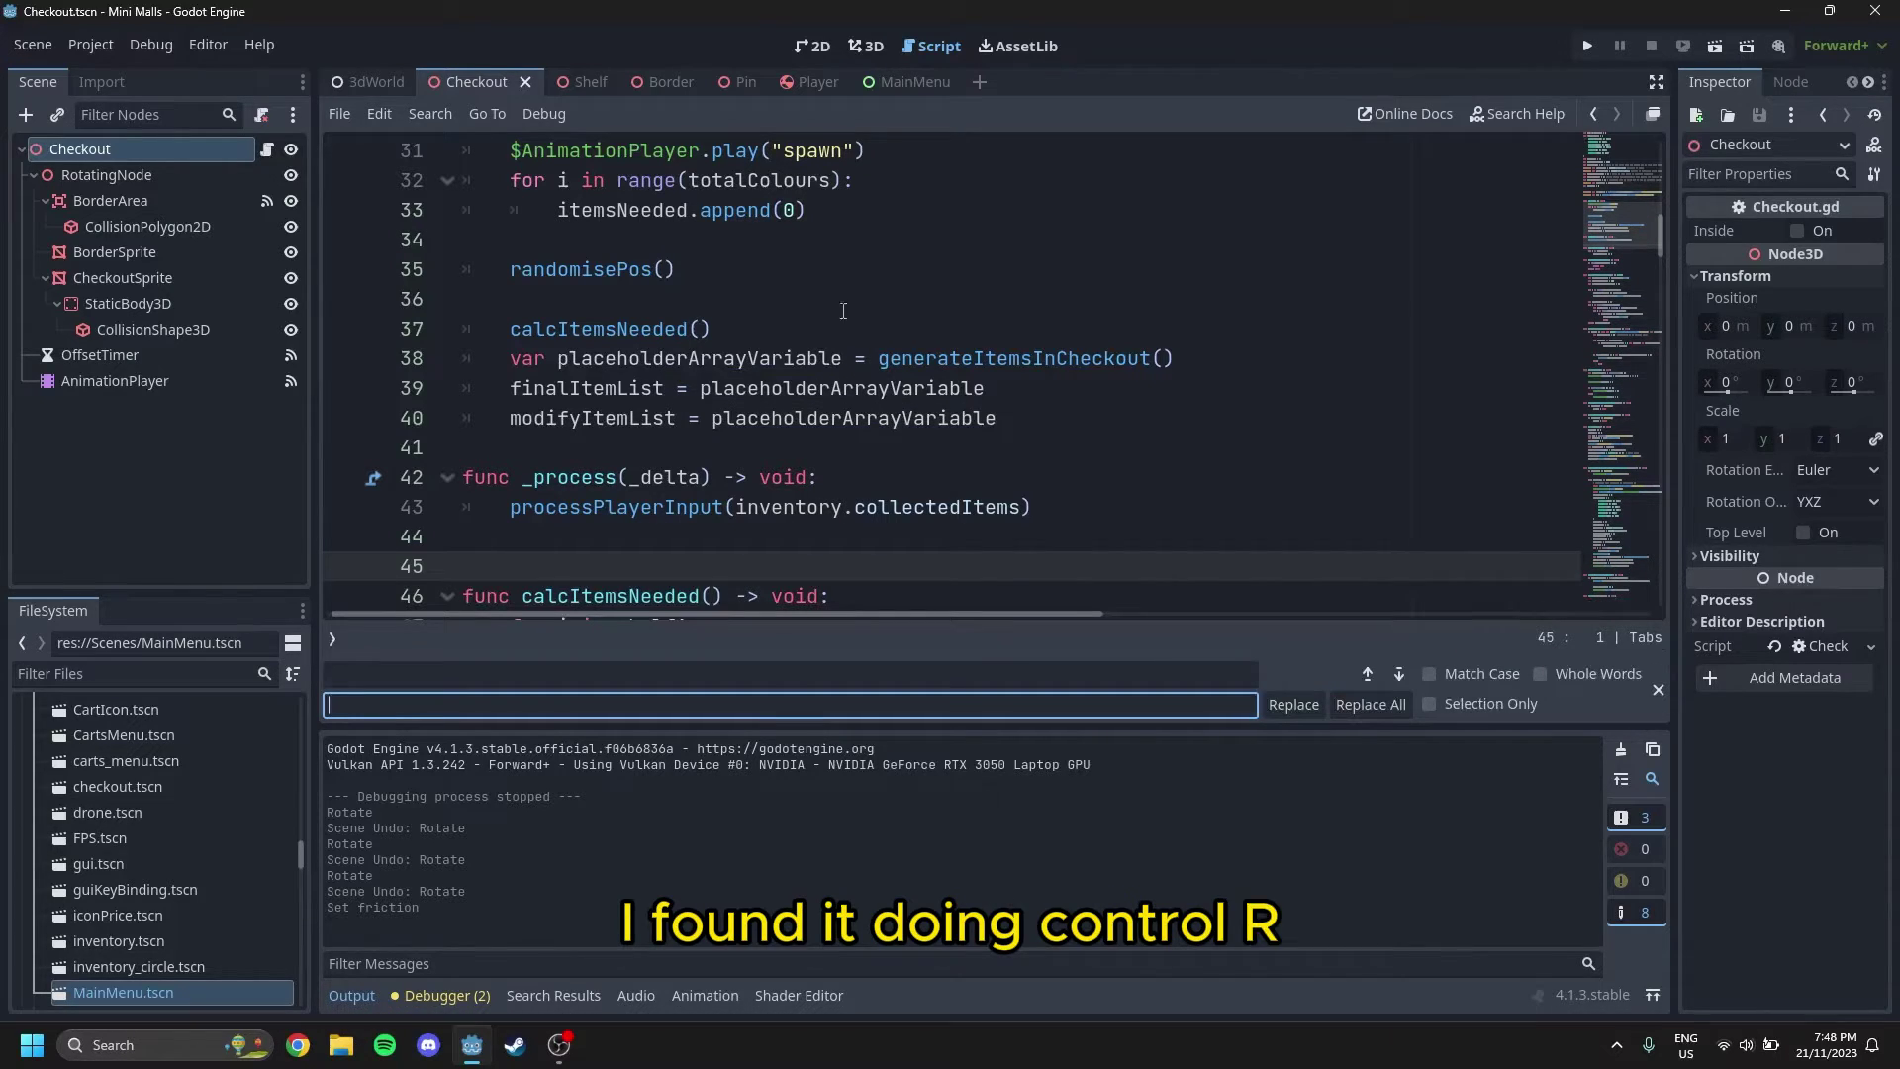
click(788, 677)
text(Vec)
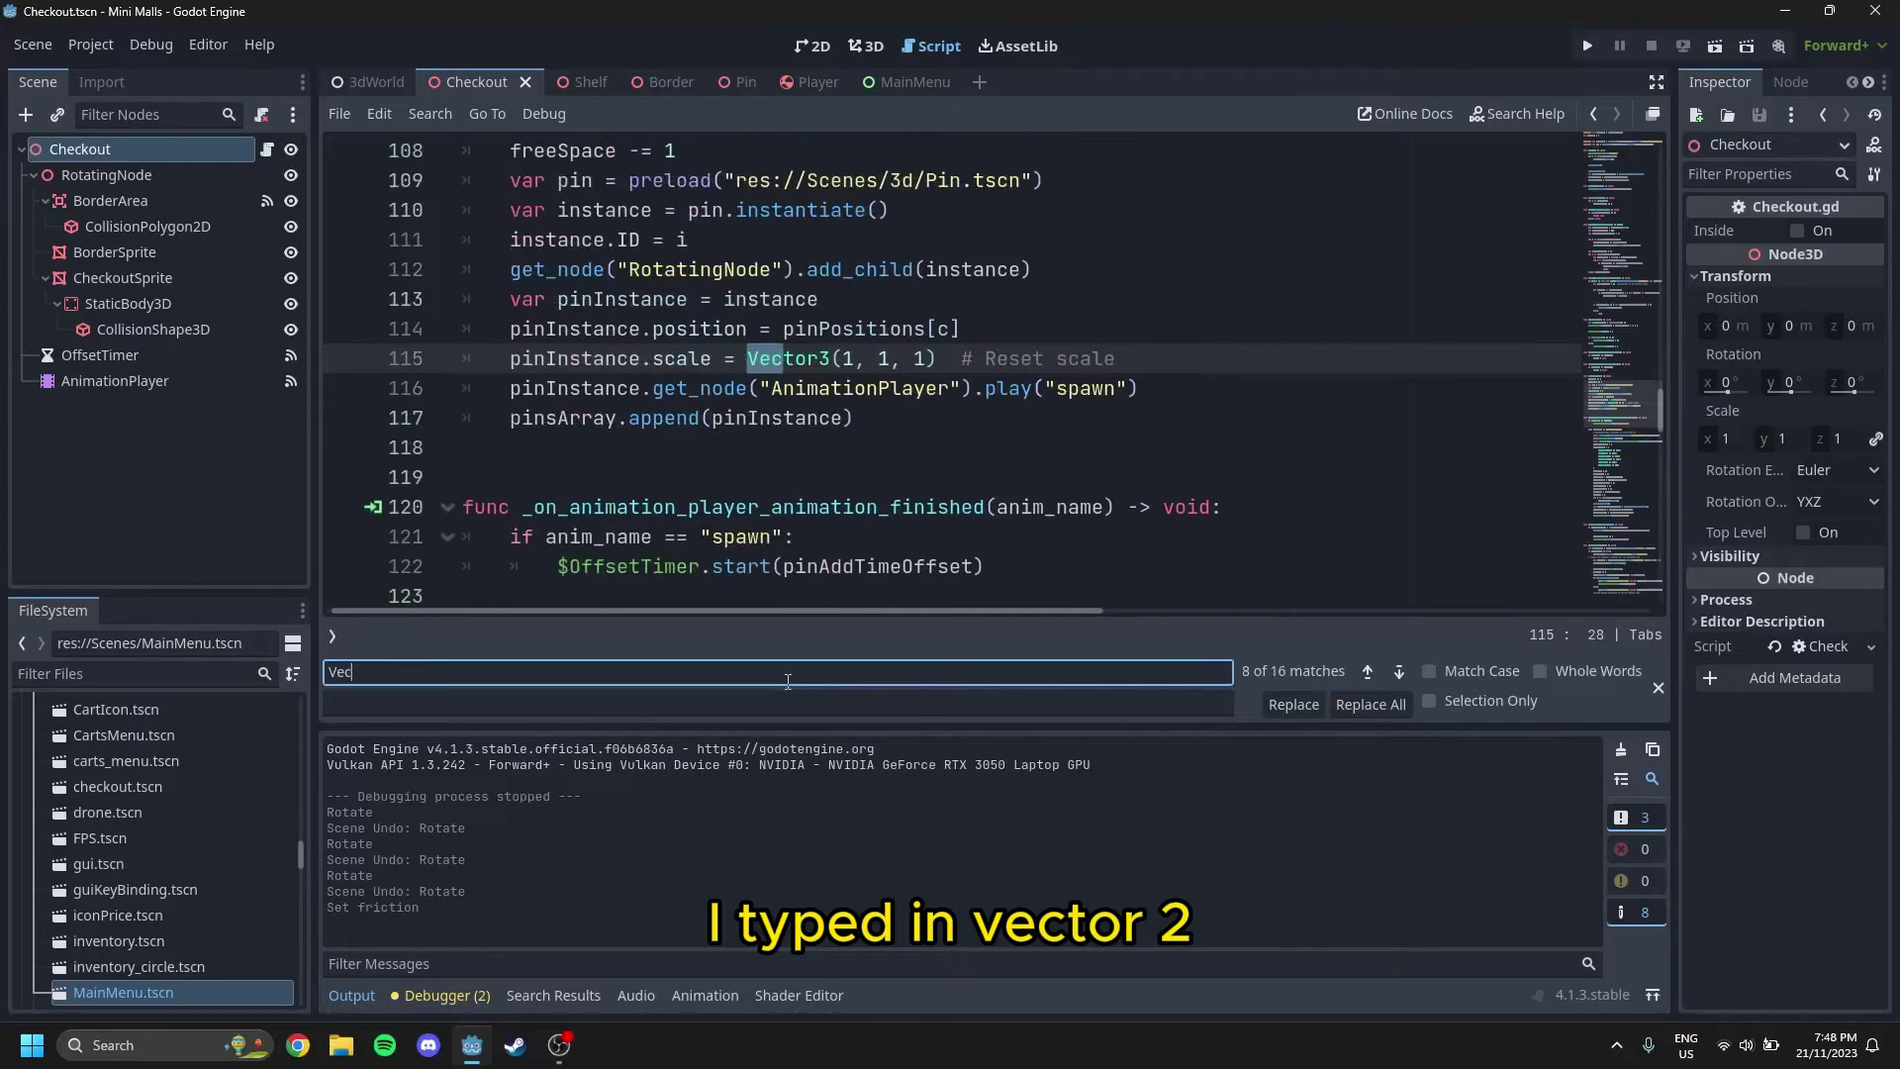
text(tor2)
click(778, 705)
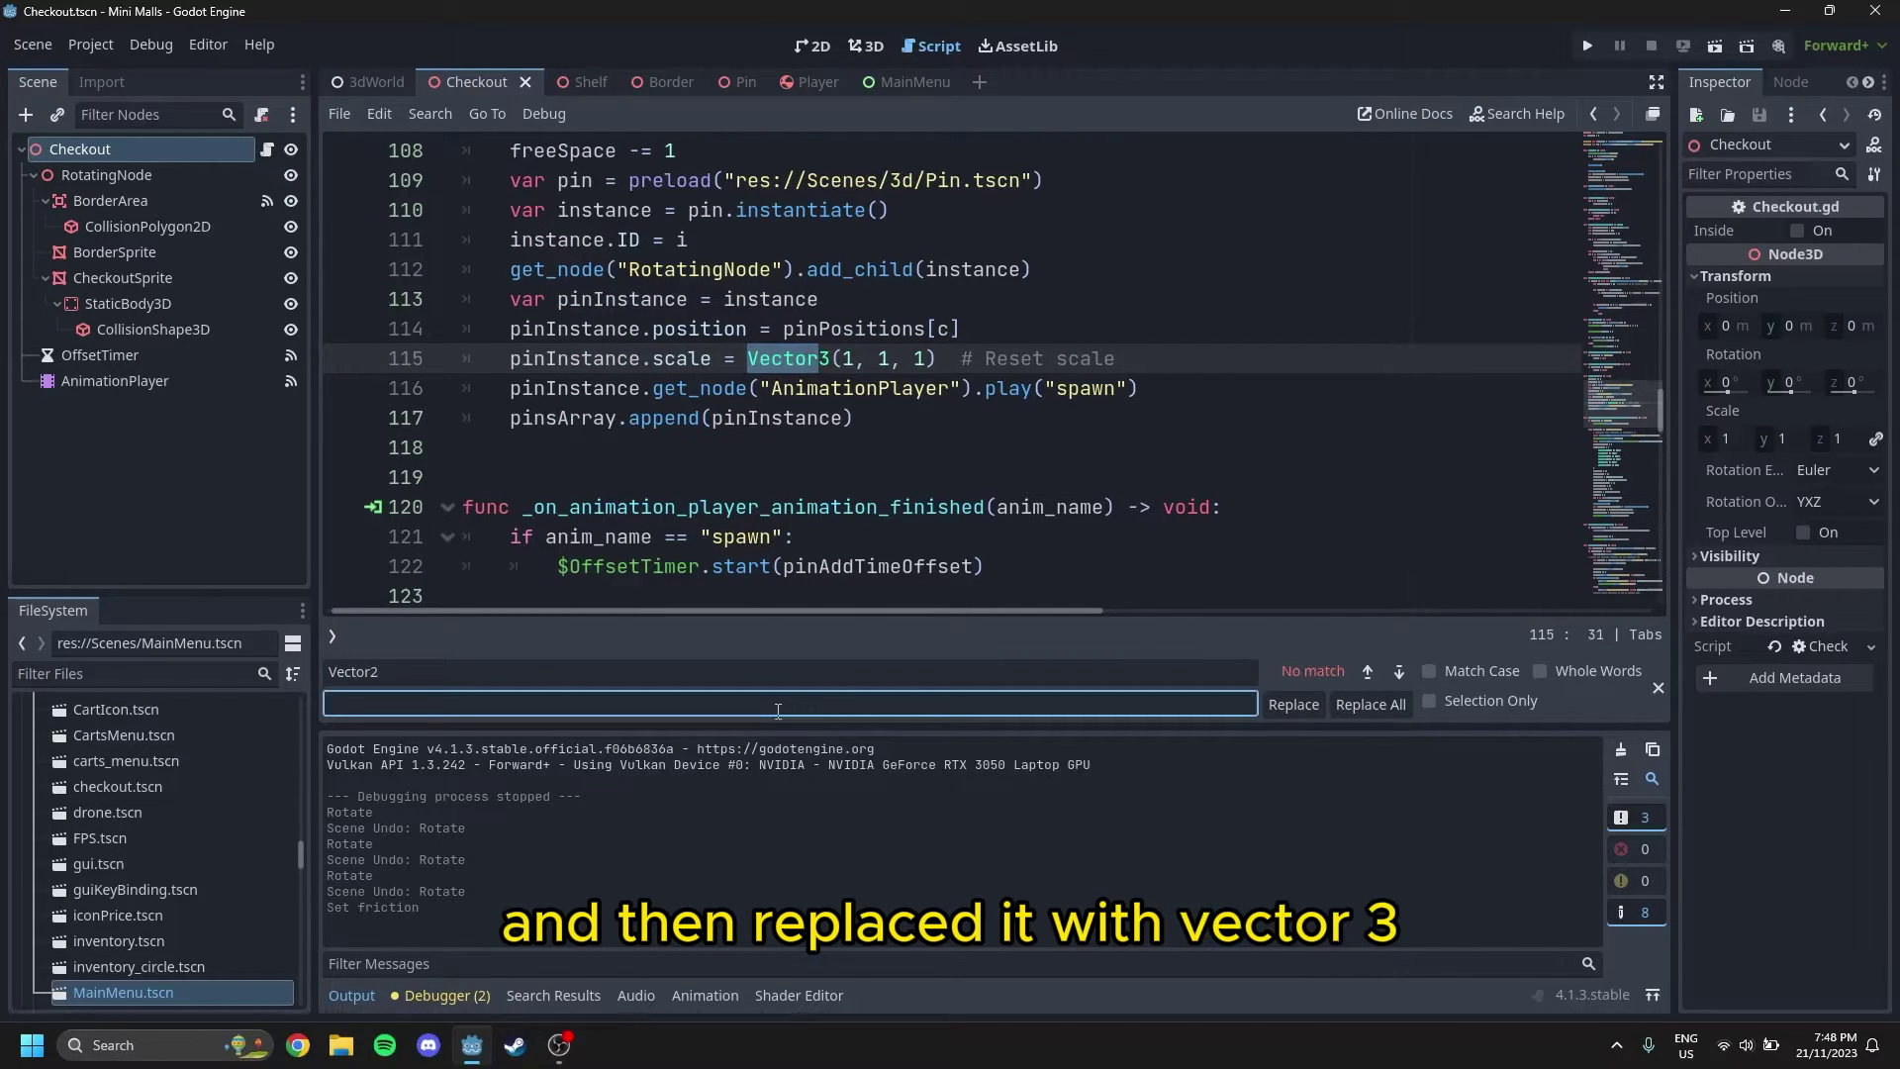
key(Escape)
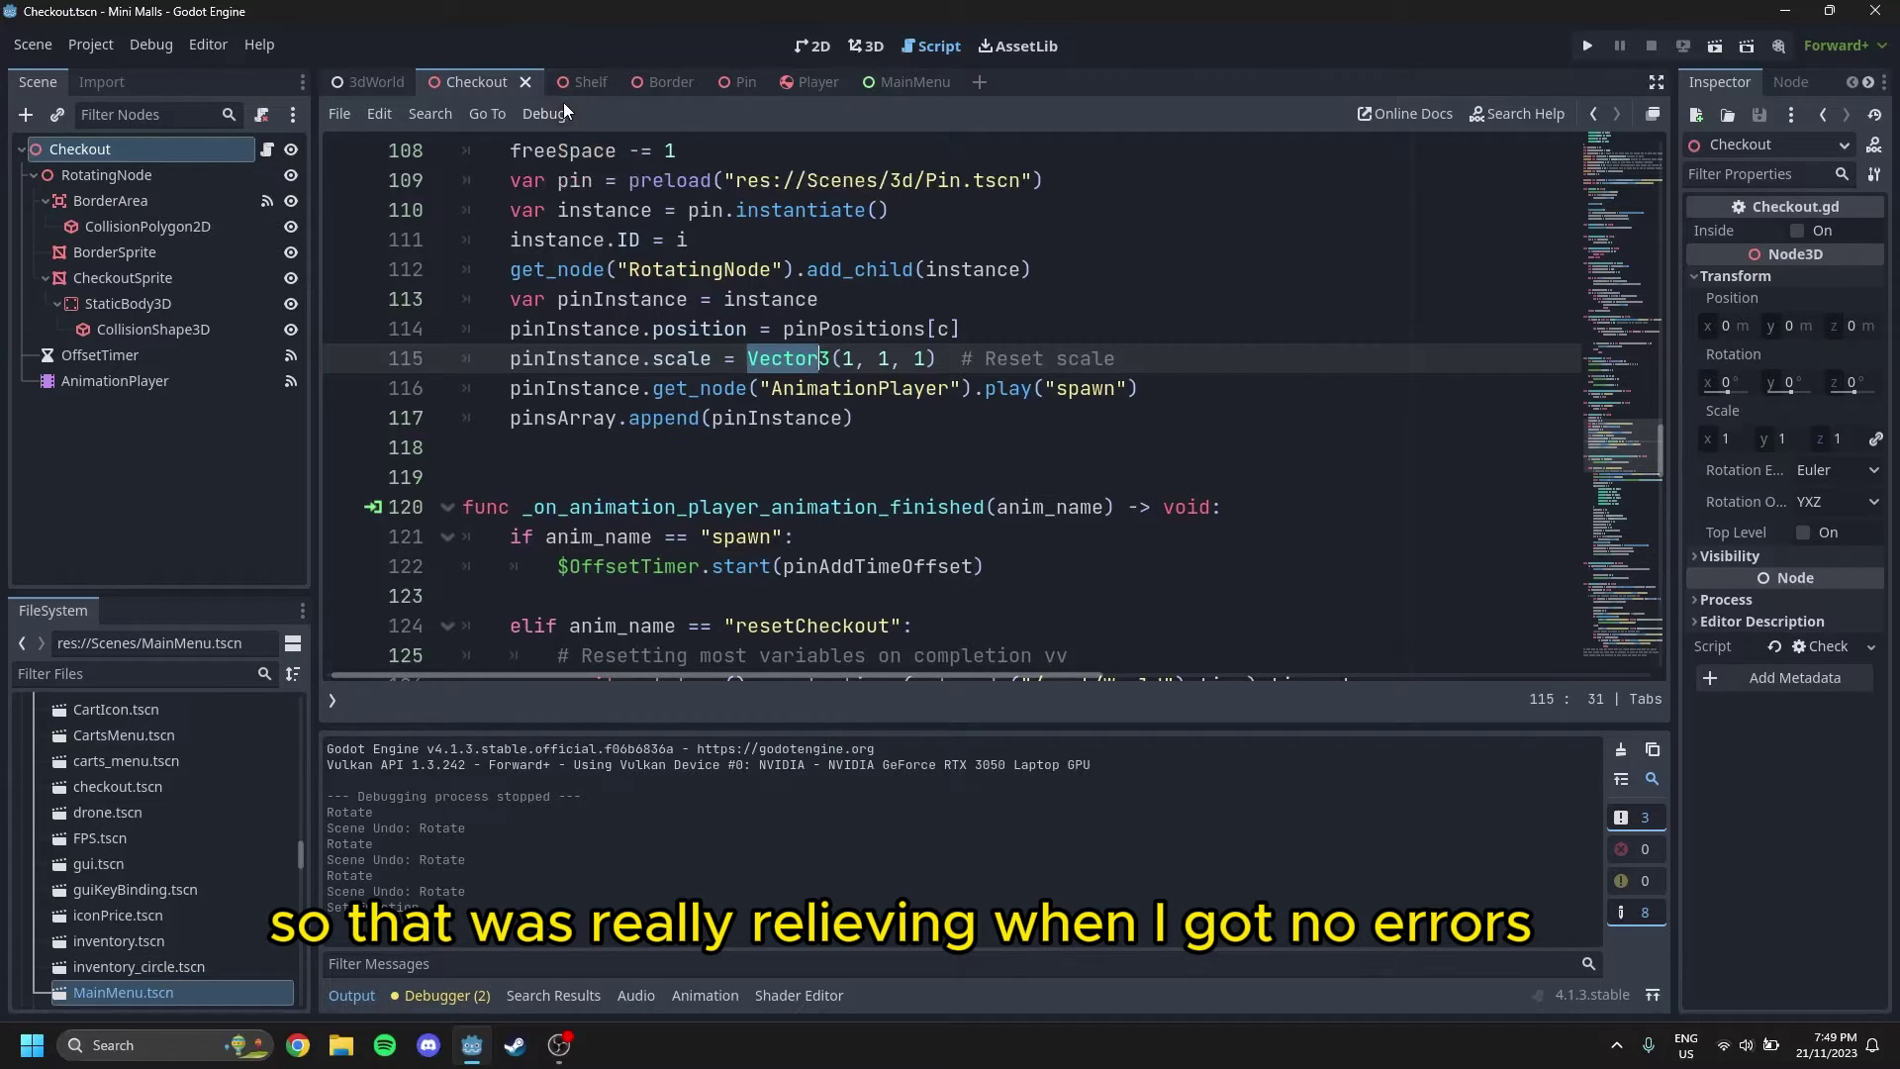
Go through the Shelf script and the Player scene to the Border scene in 3D, and select its BorderMesh node.
mouse_move(597, 69)
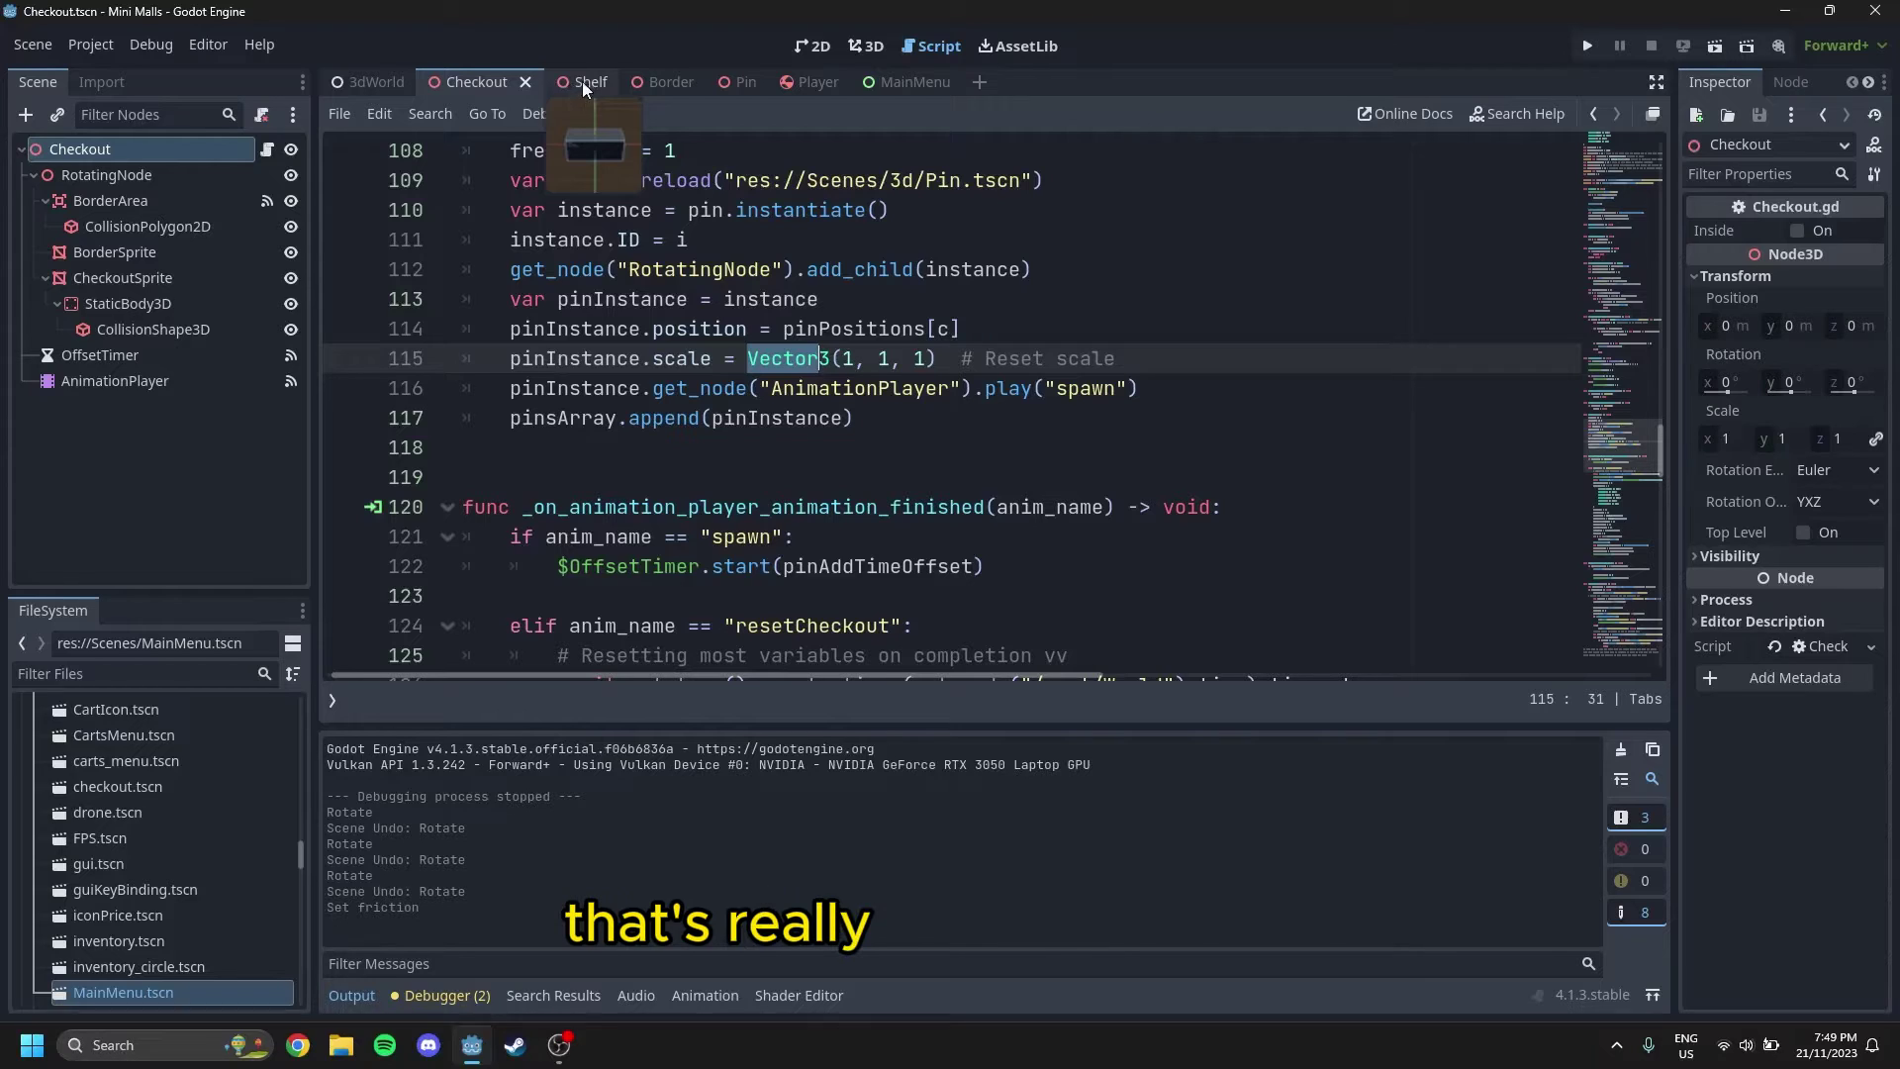
click(586, 85)
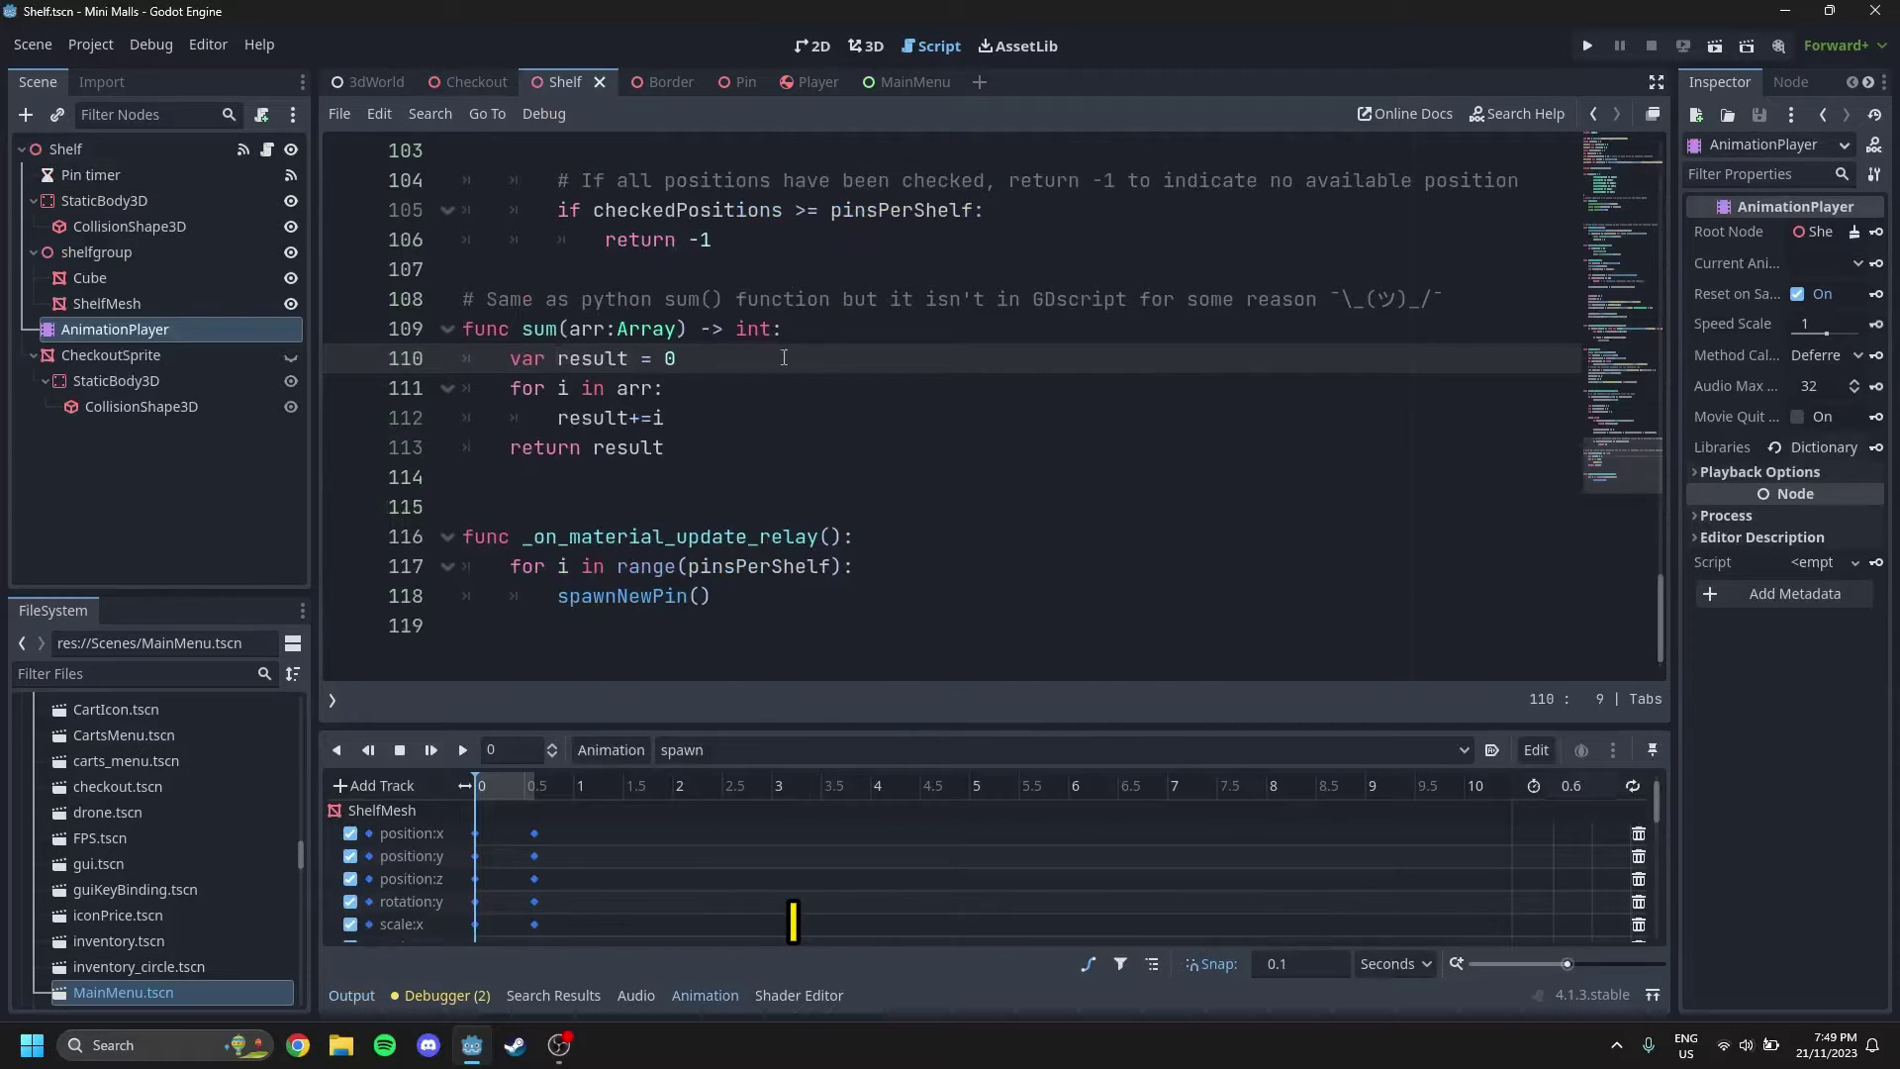
click(812, 85)
click(866, 46)
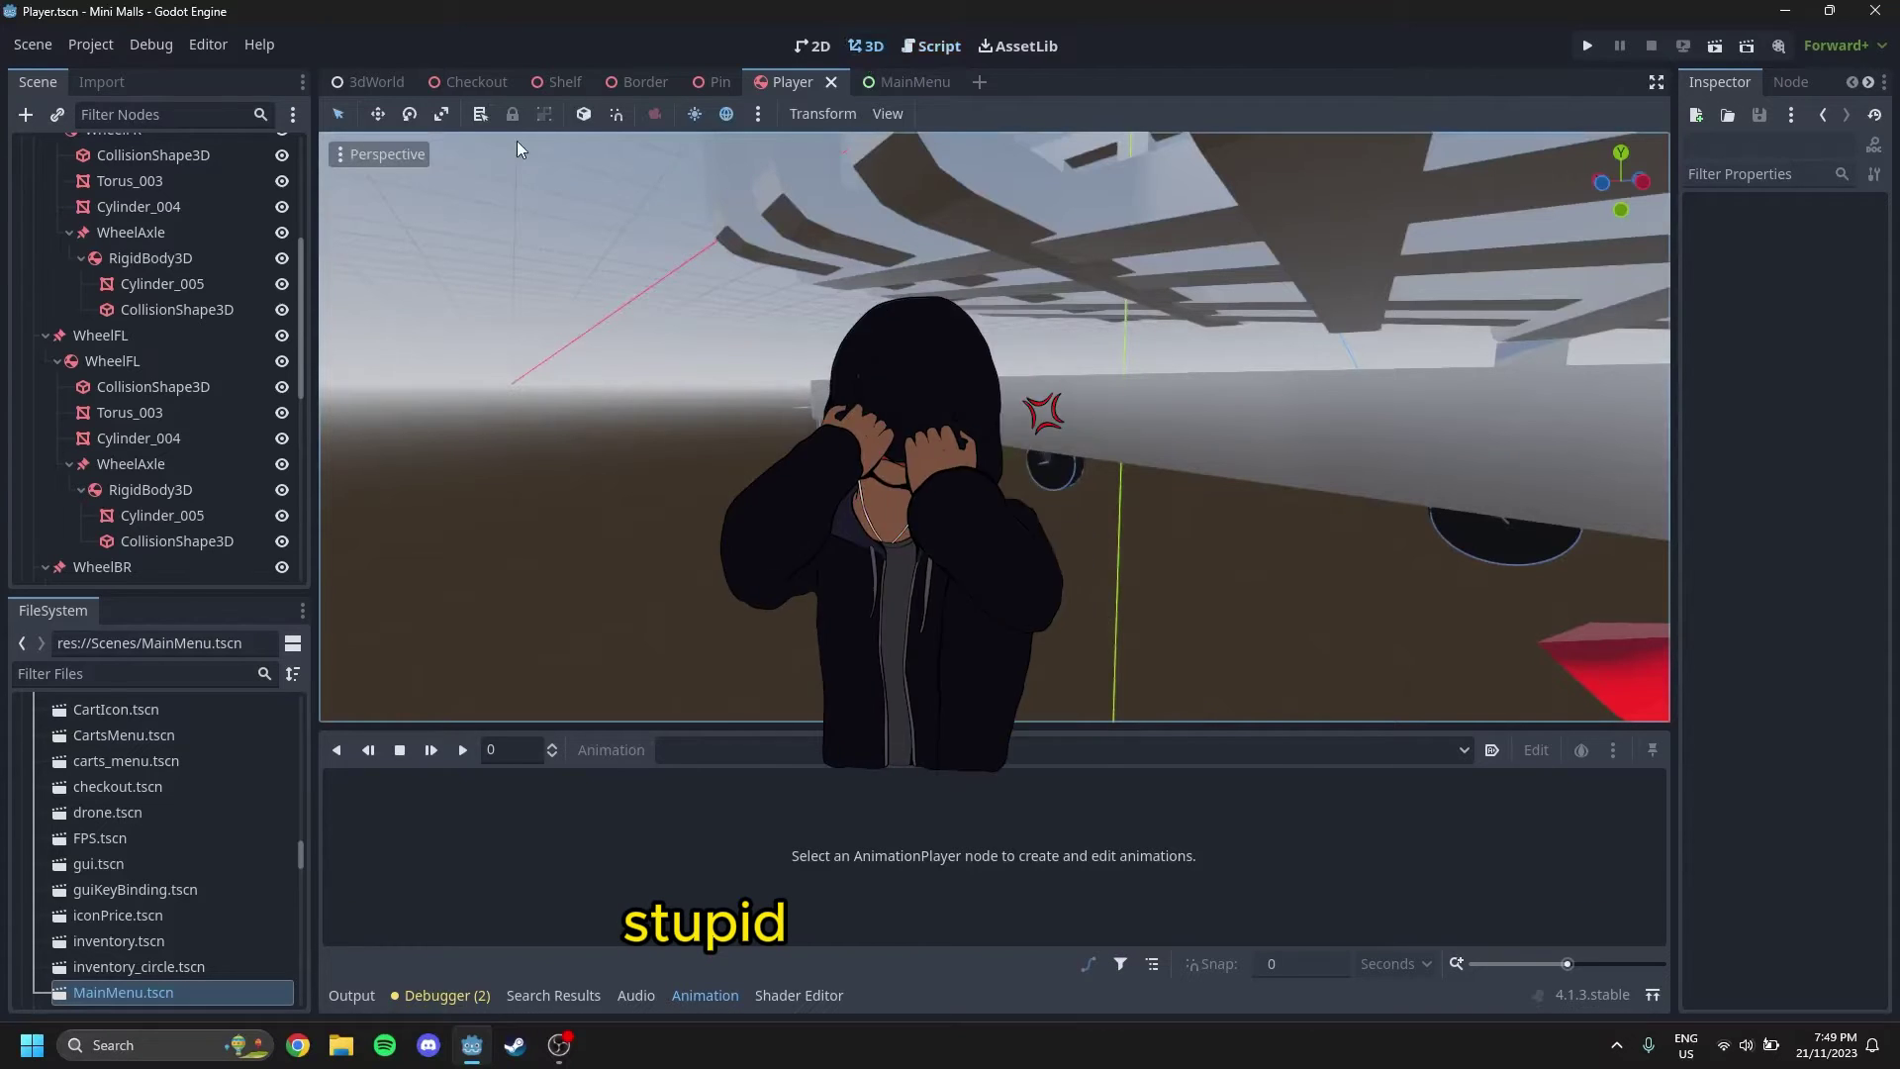
click(634, 75)
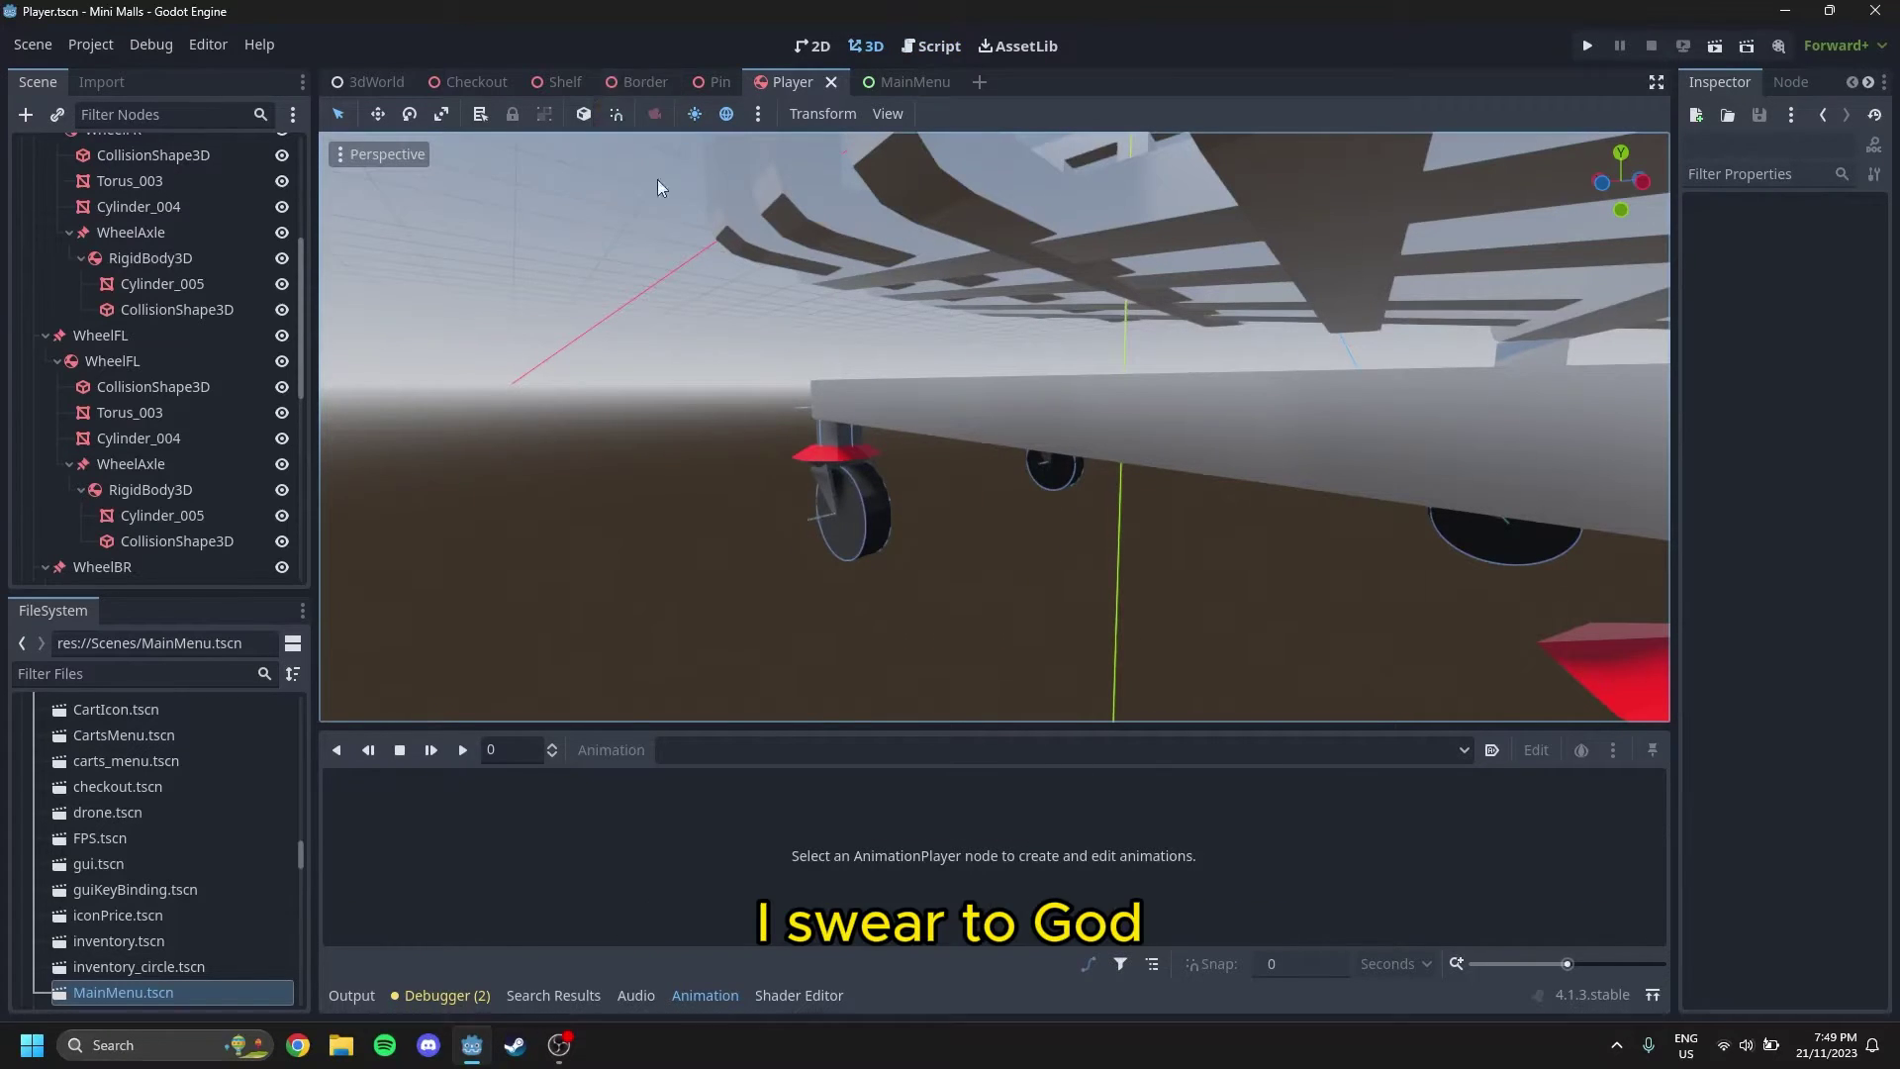
middle_drag(1130, 602, 902, 538)
click(903, 541)
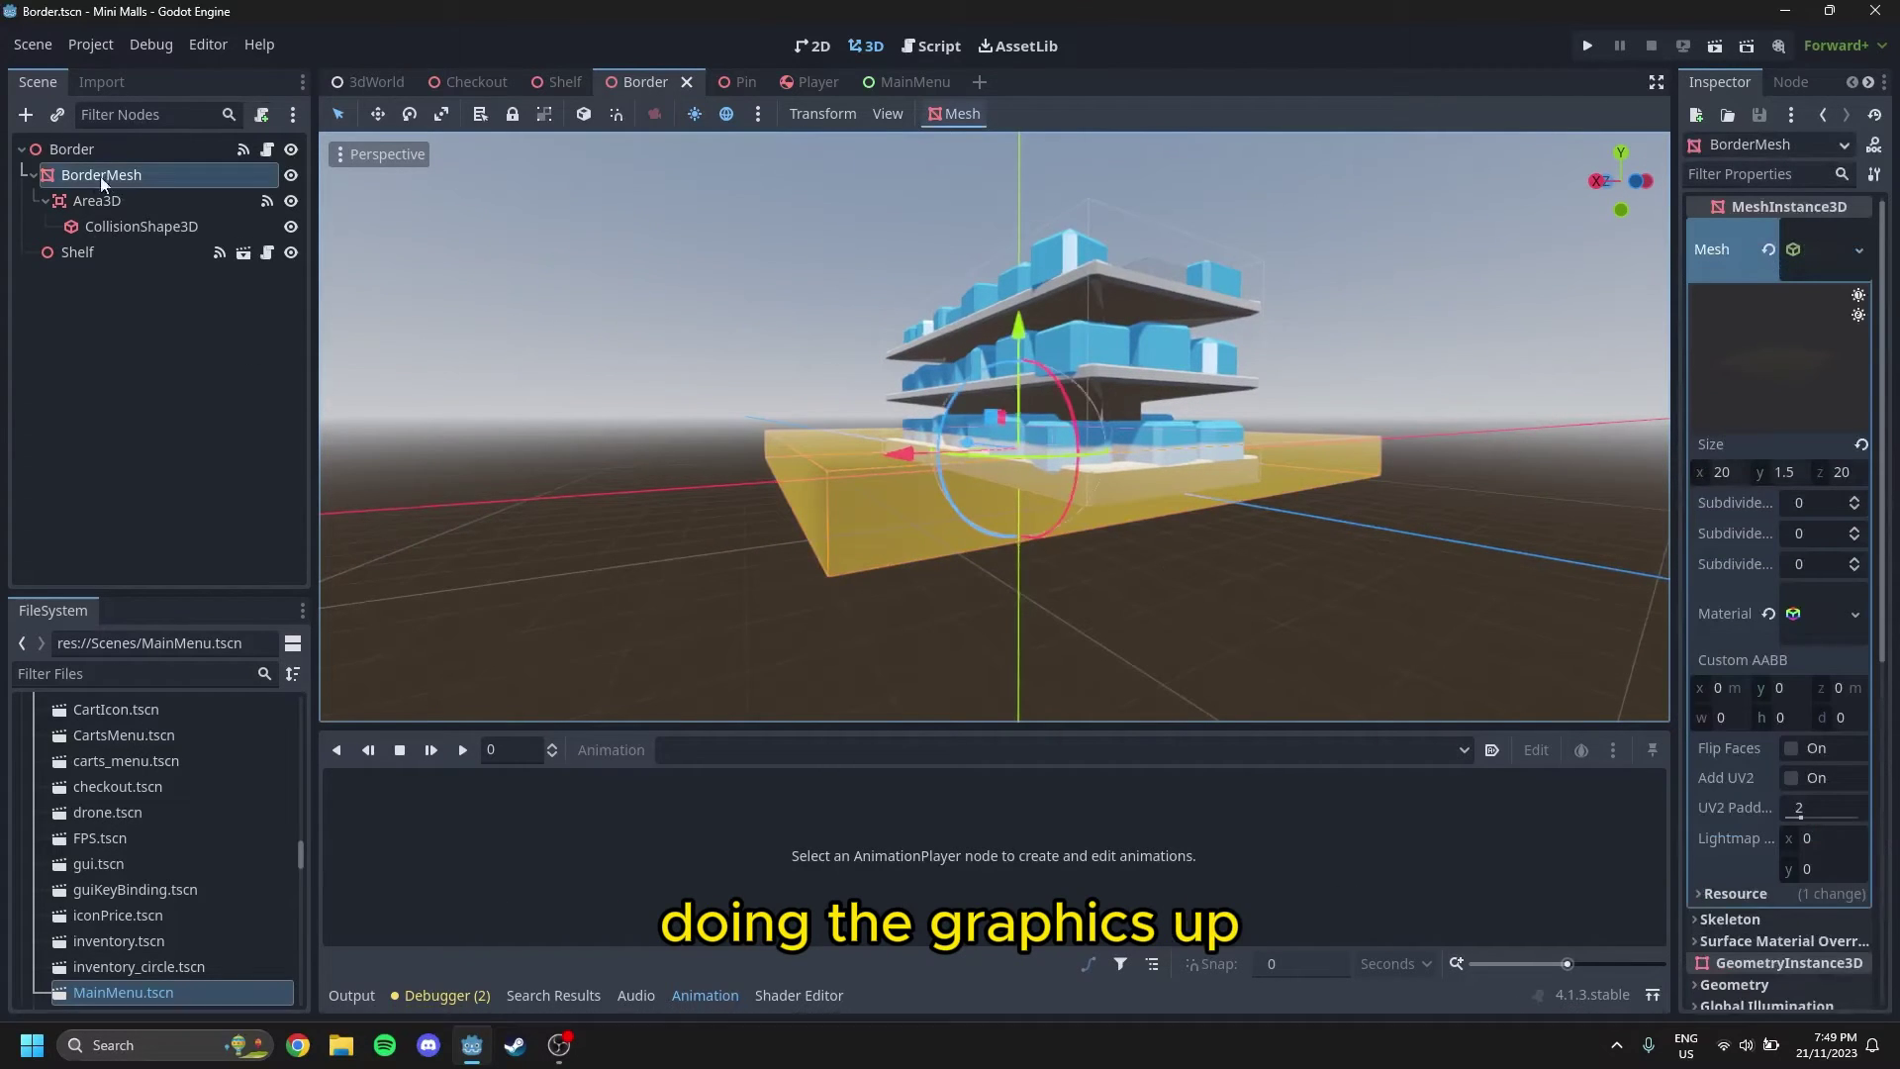
Examine the yellow BorderMesh glow around the shelf from close up and far away, and deselect it.
scroll(946, 526, up, 5)
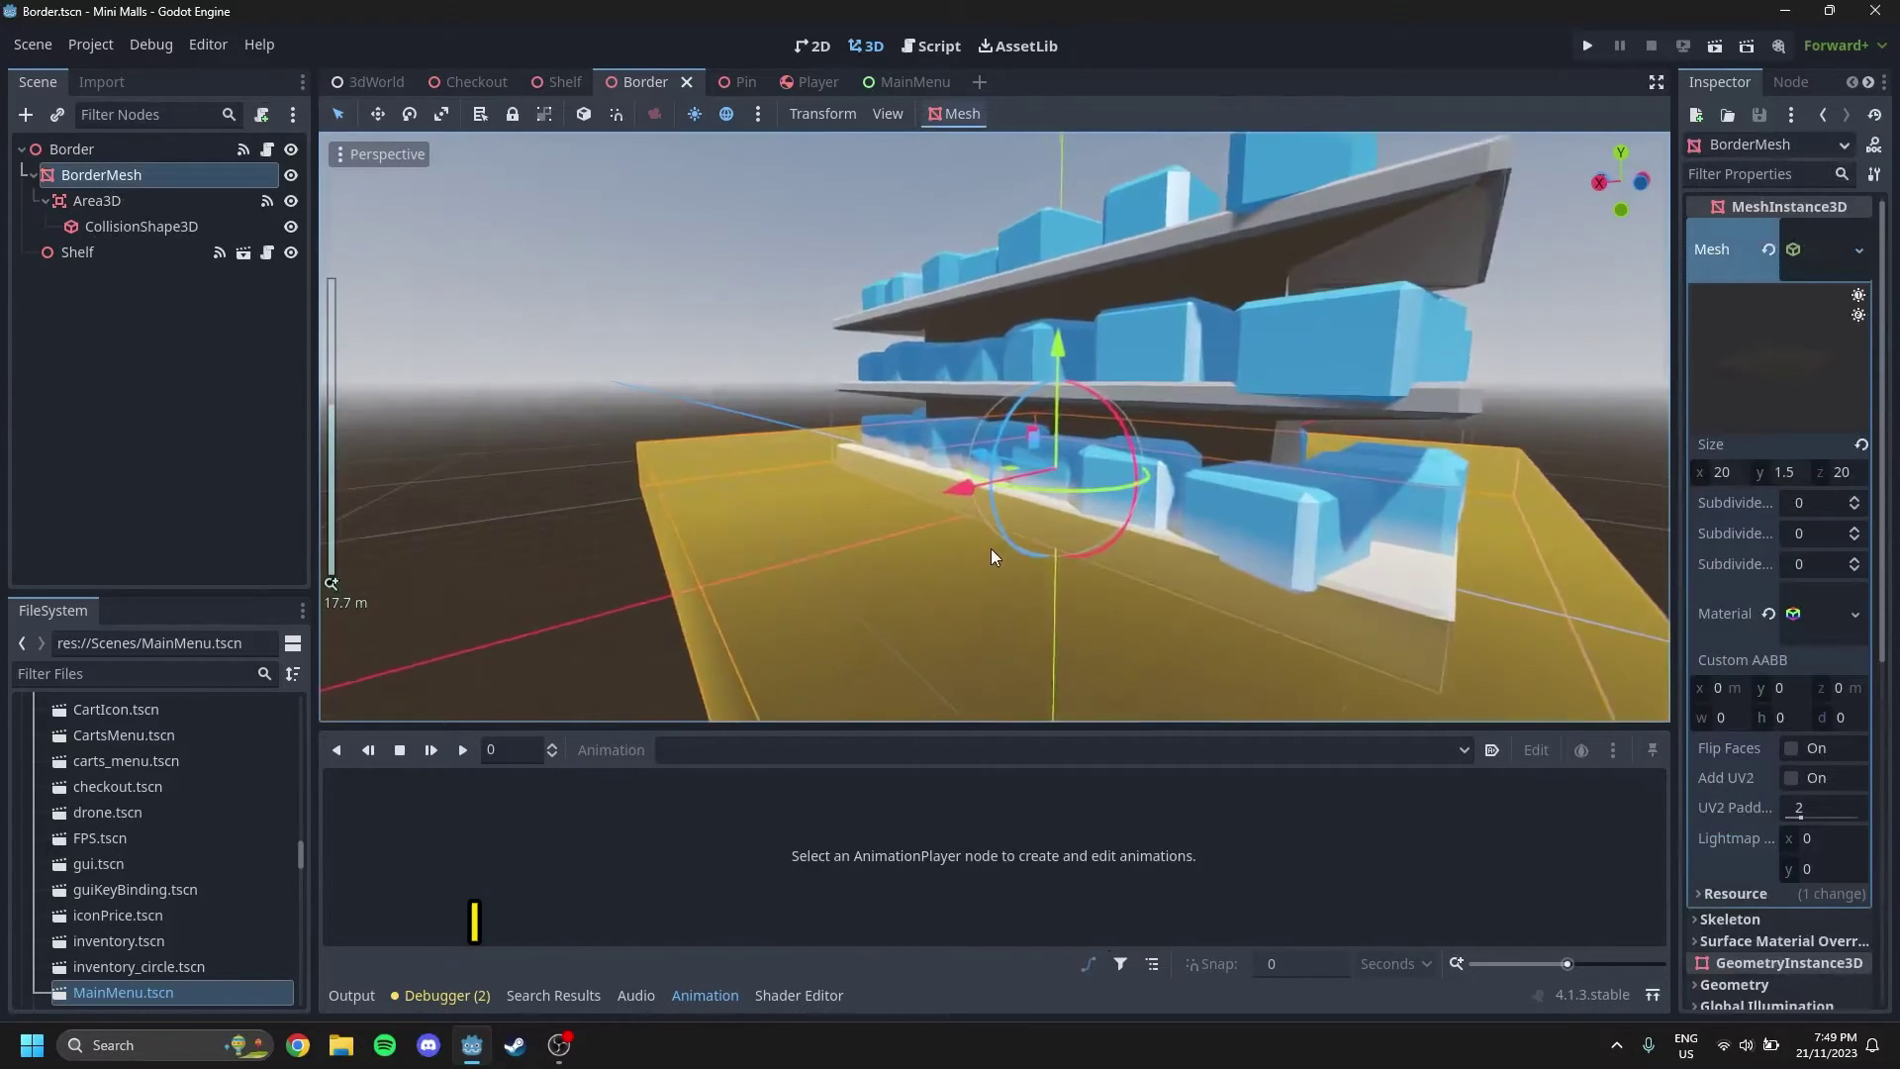
middle_drag(993, 555, 935, 516)
scroll(934, 516, down, 4)
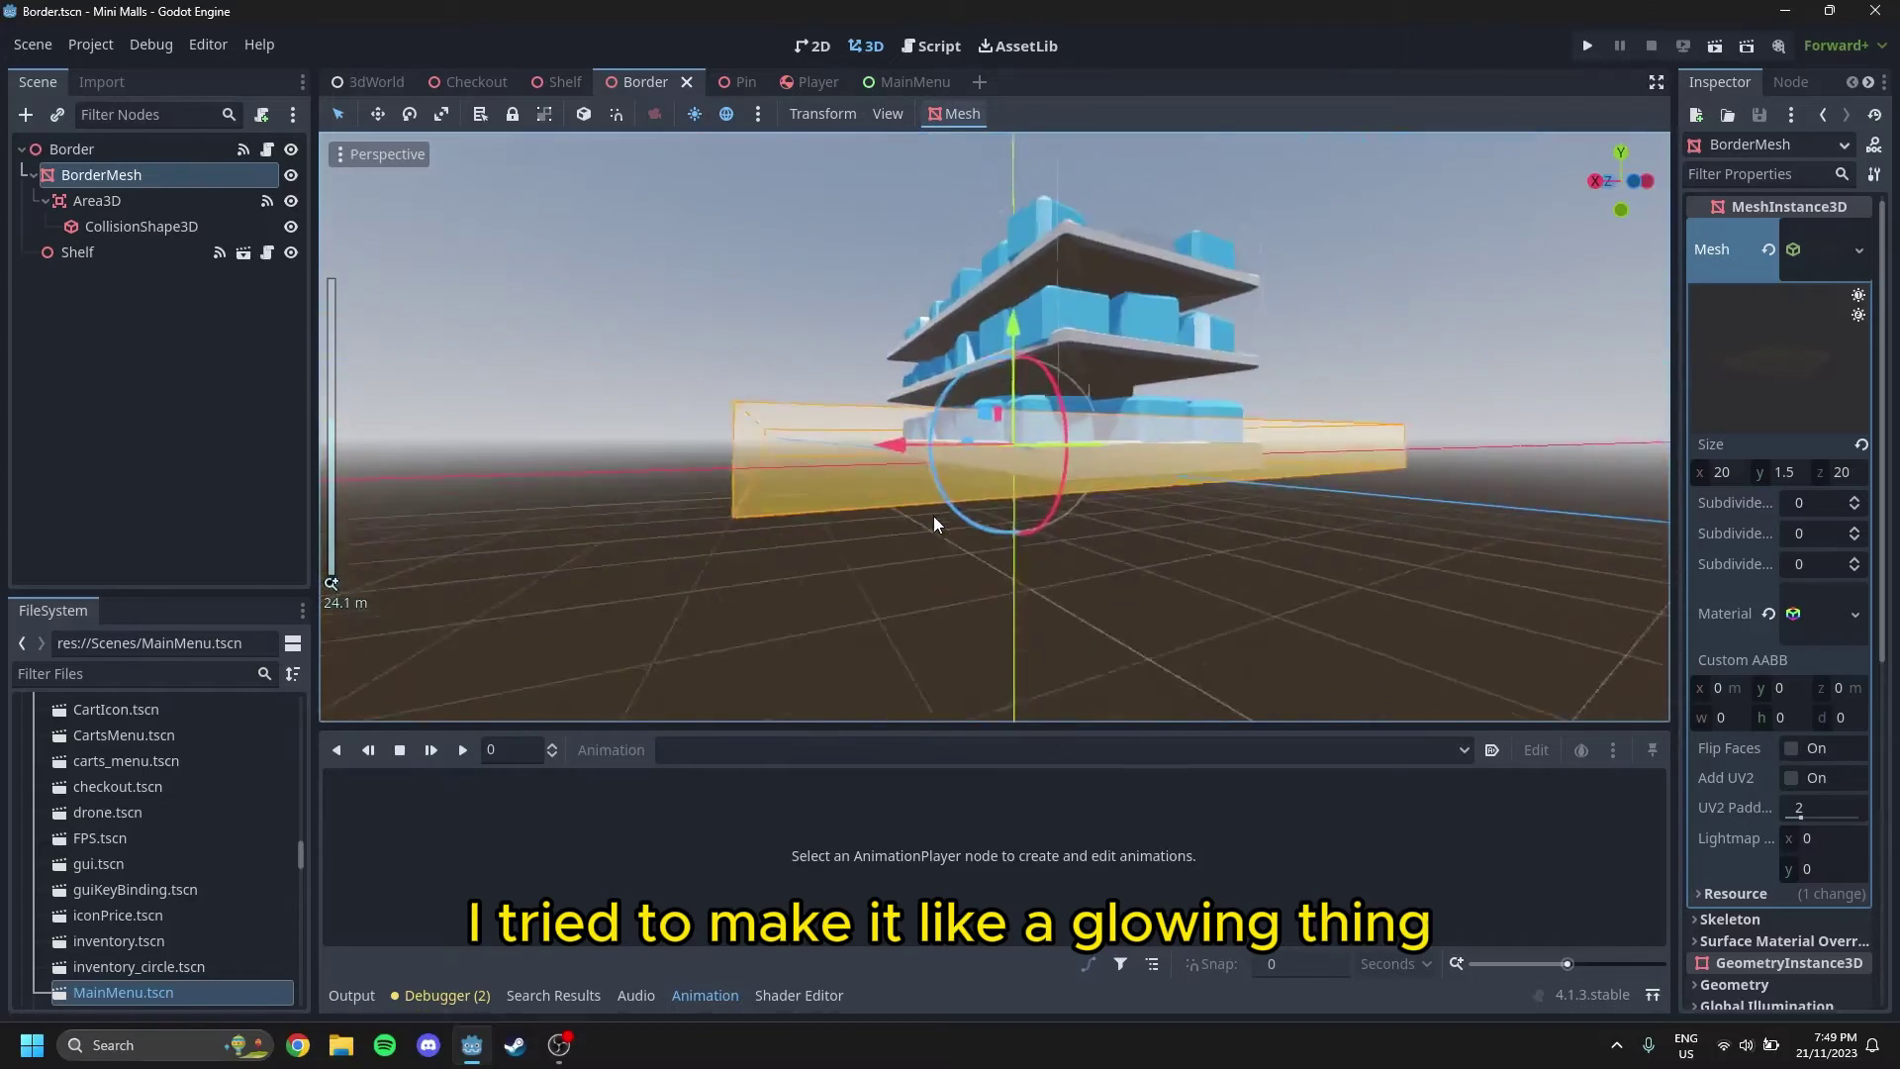
scroll(934, 517, up, 6)
scroll(931, 515, down, 2)
scroll(931, 515, up, 2)
scroll(930, 516, down, 2)
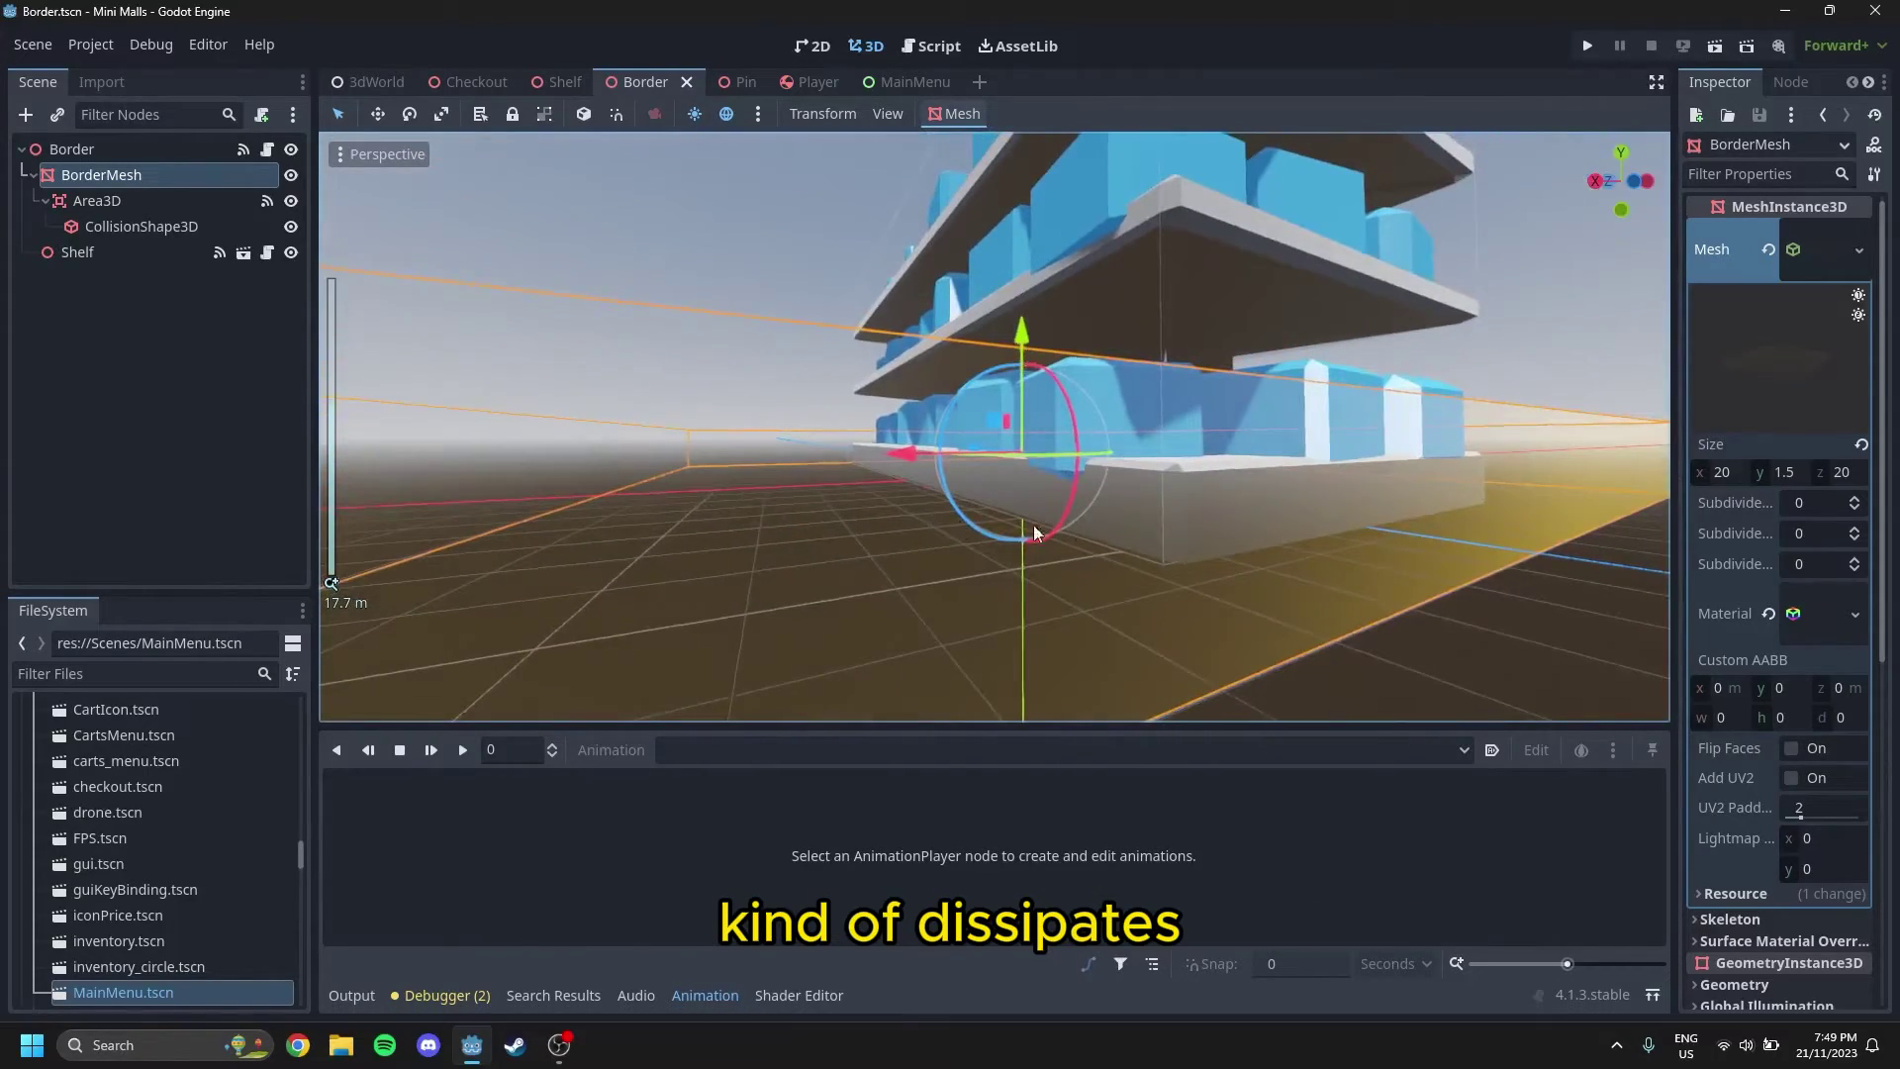
scroll(1033, 524, down, 12)
middle_drag(990, 480, 1055, 573)
click(1239, 591)
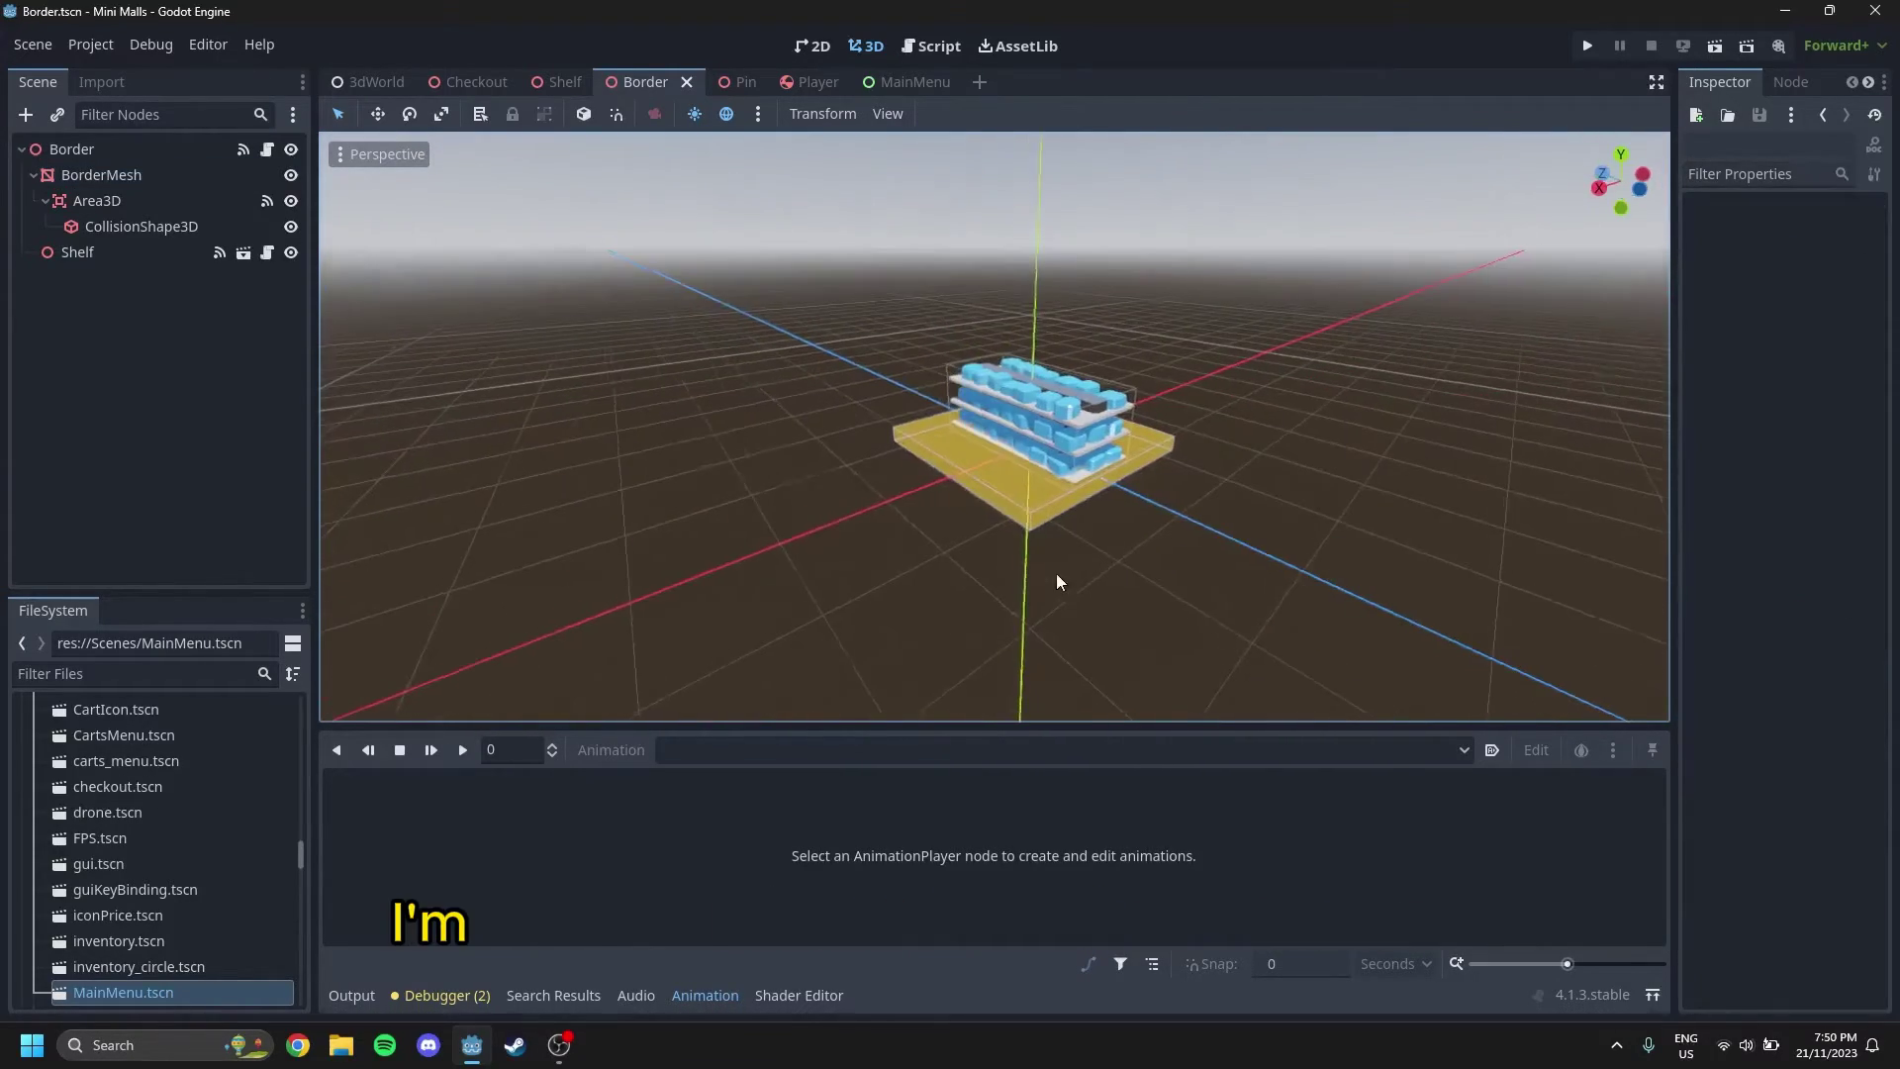
Examine the stocked shelf model in the Border scene from several sides and distances.
scroll(1154, 501, up, 6)
shift+middle_drag(1441, 474, 1312, 504)
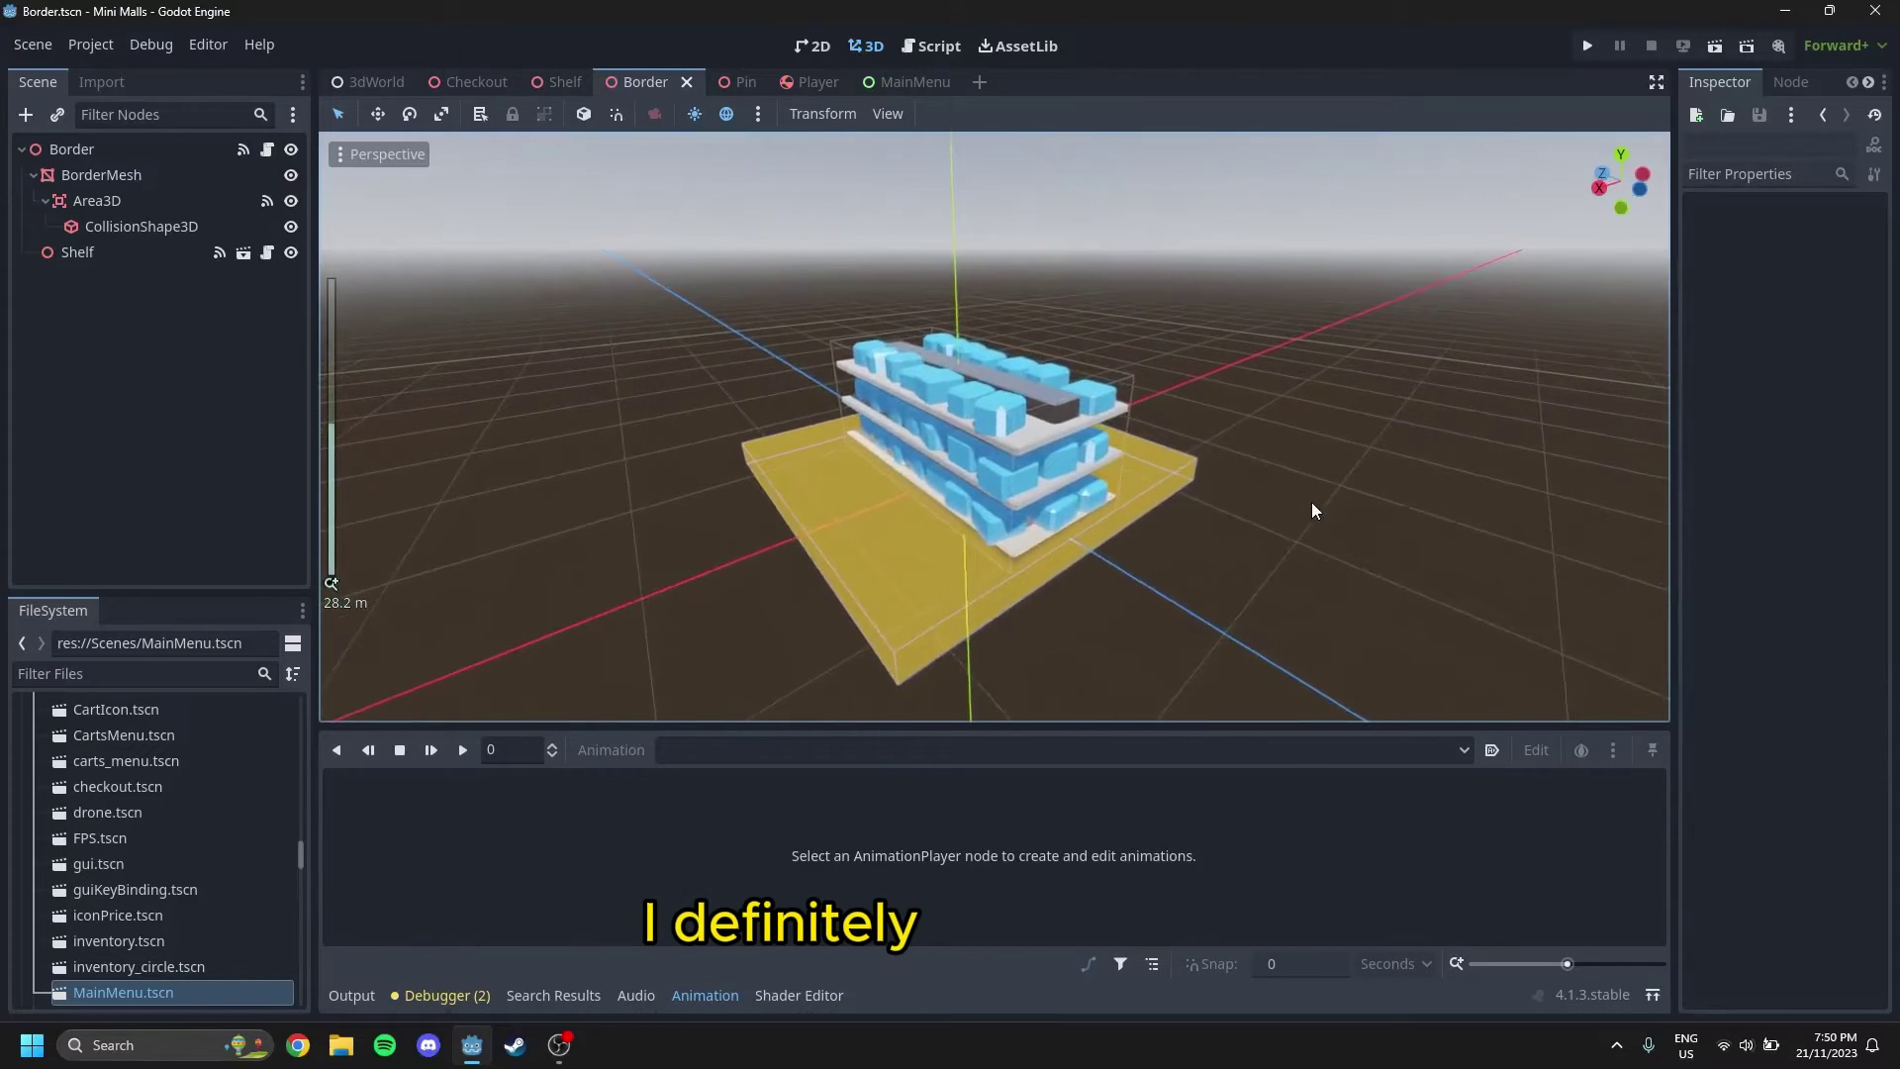
scroll(1003, 508, up, 6)
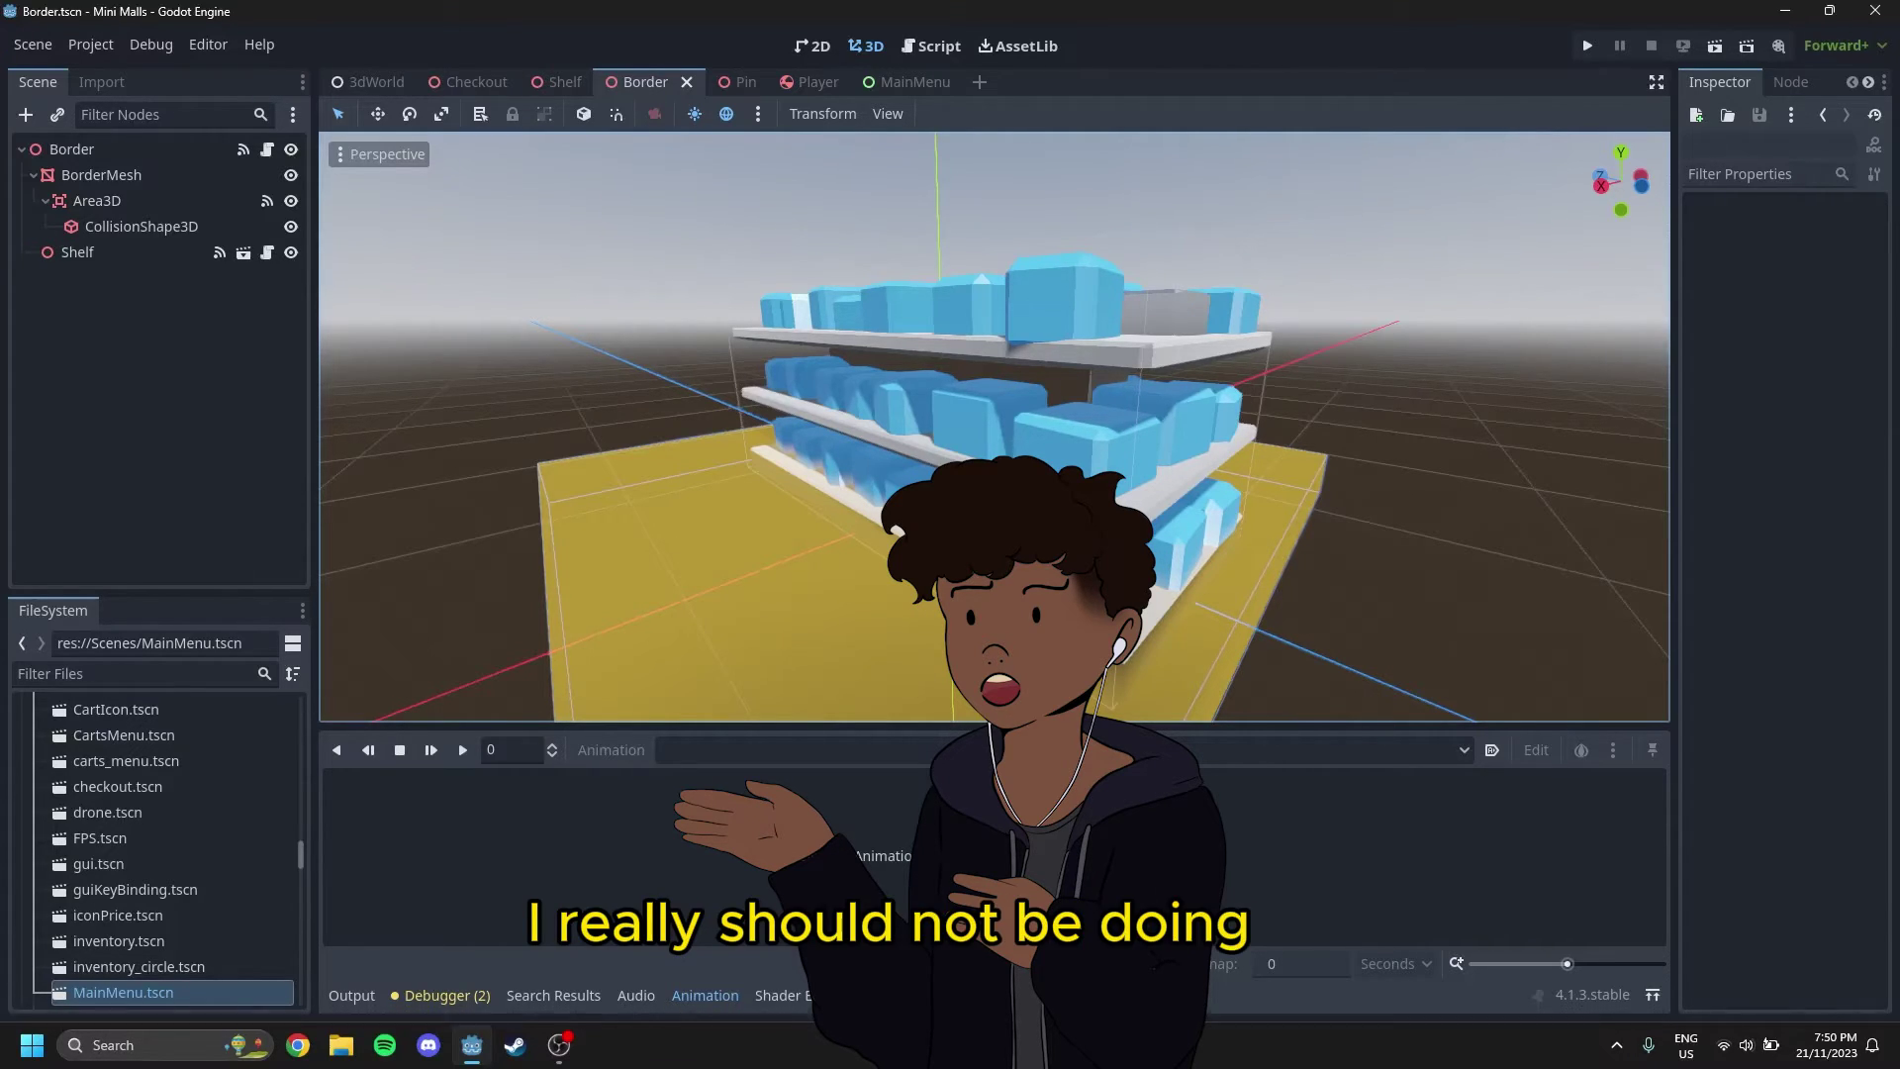
middle_drag(924, 434, 1281, 491)
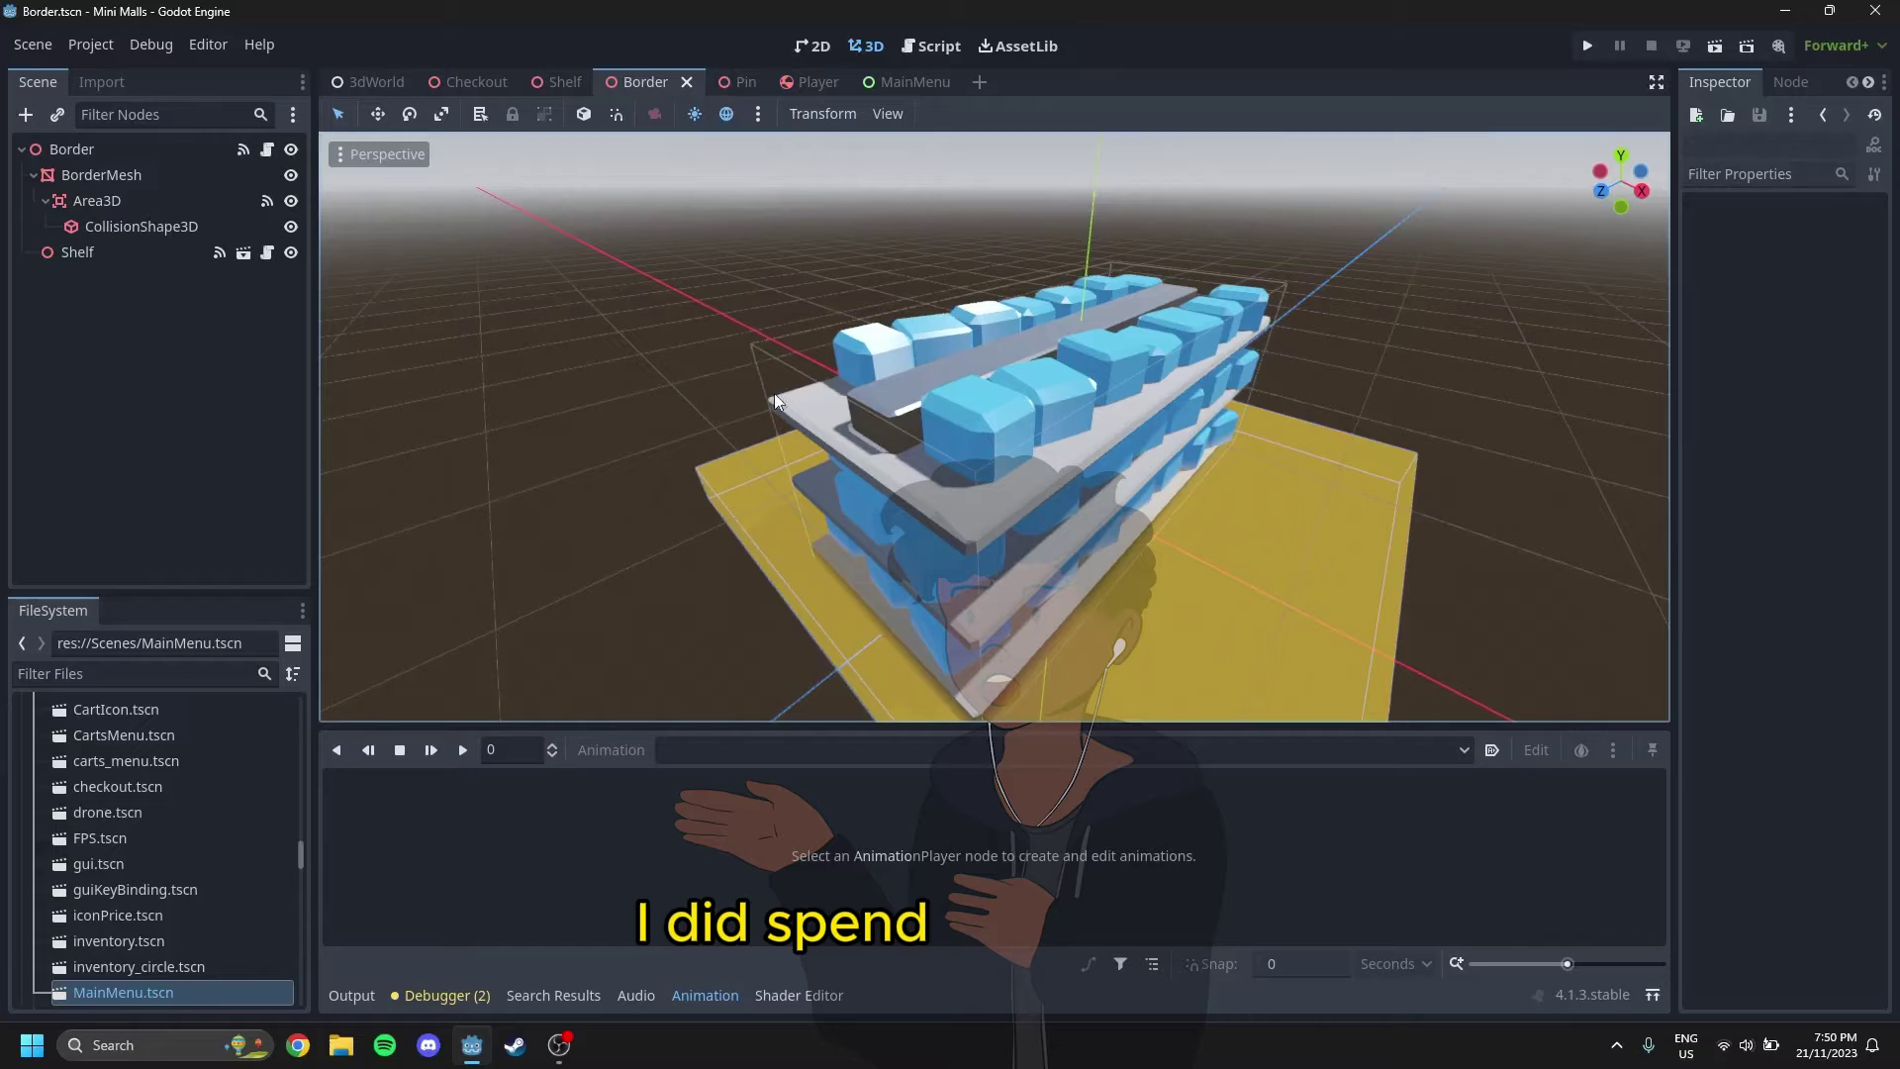
middle_drag(1000, 436, 710, 483)
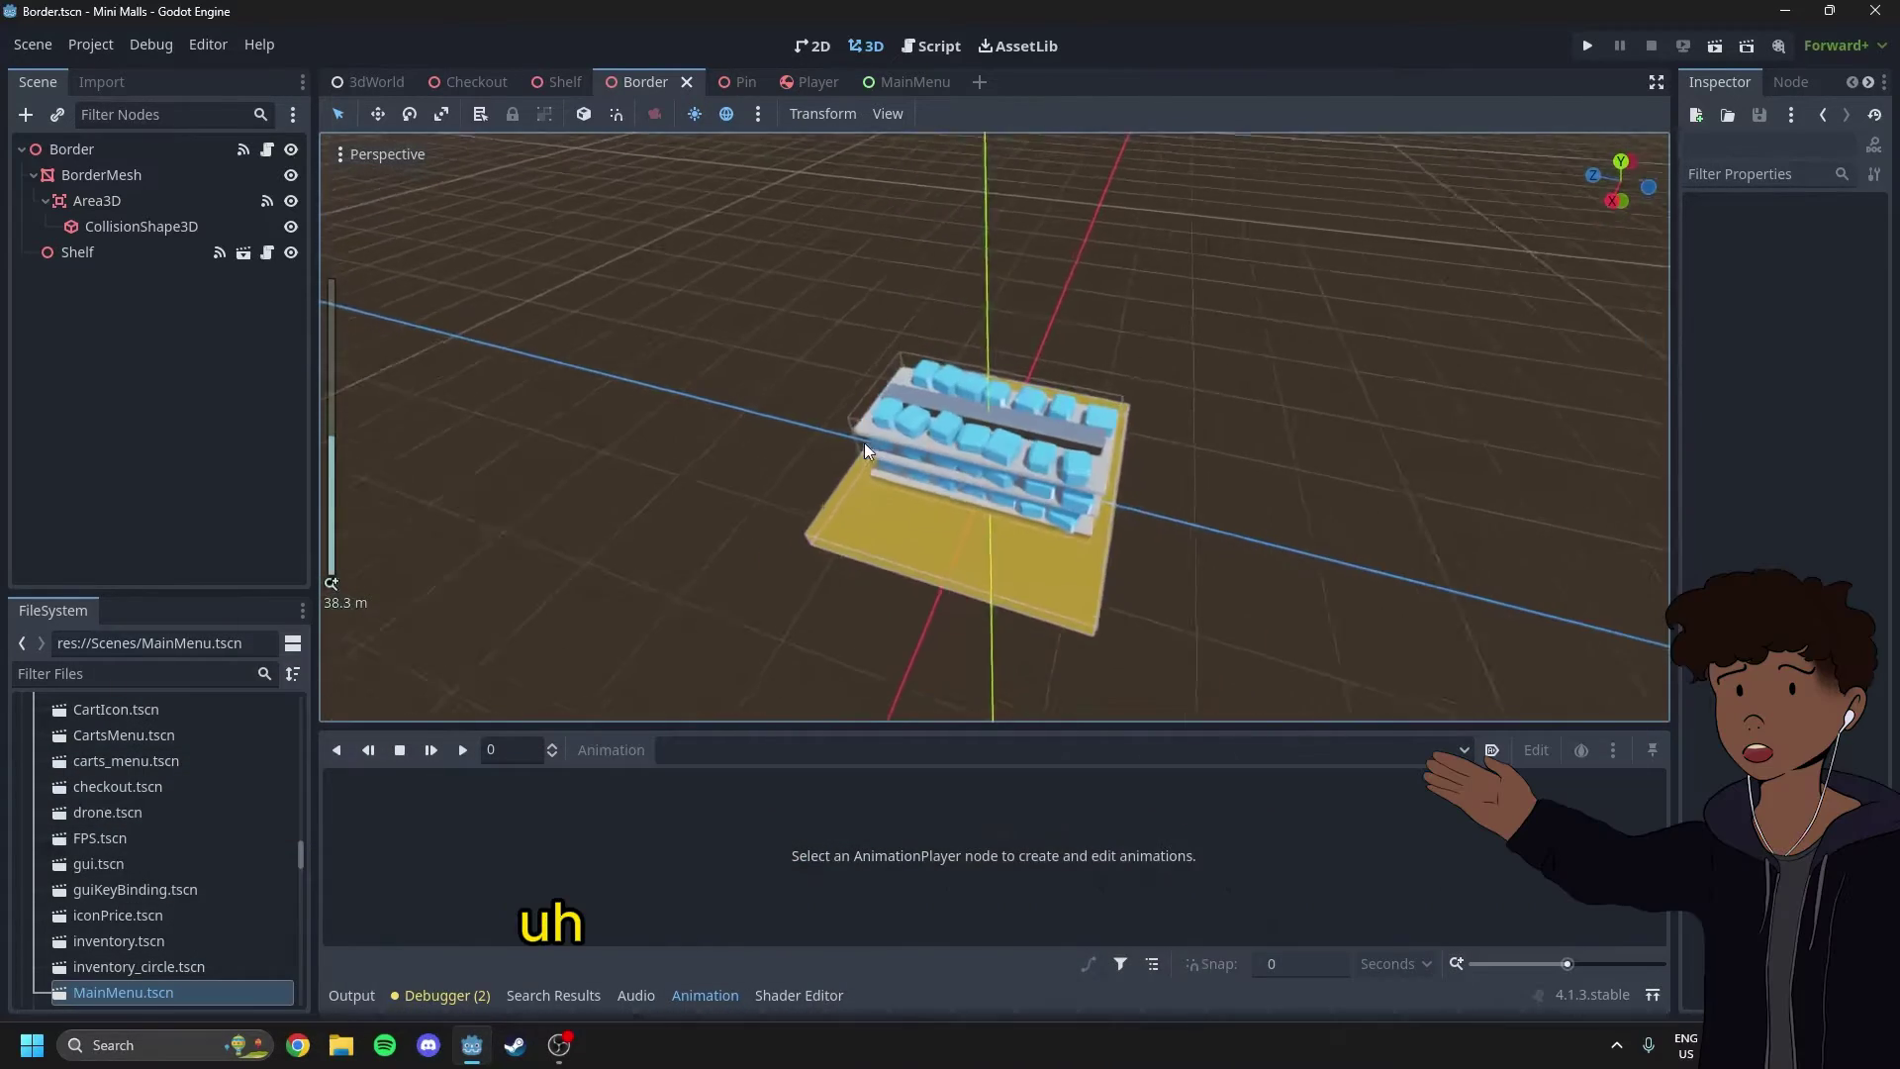
middle_drag(864, 443, 859, 489)
scroll(859, 489, up, 9)
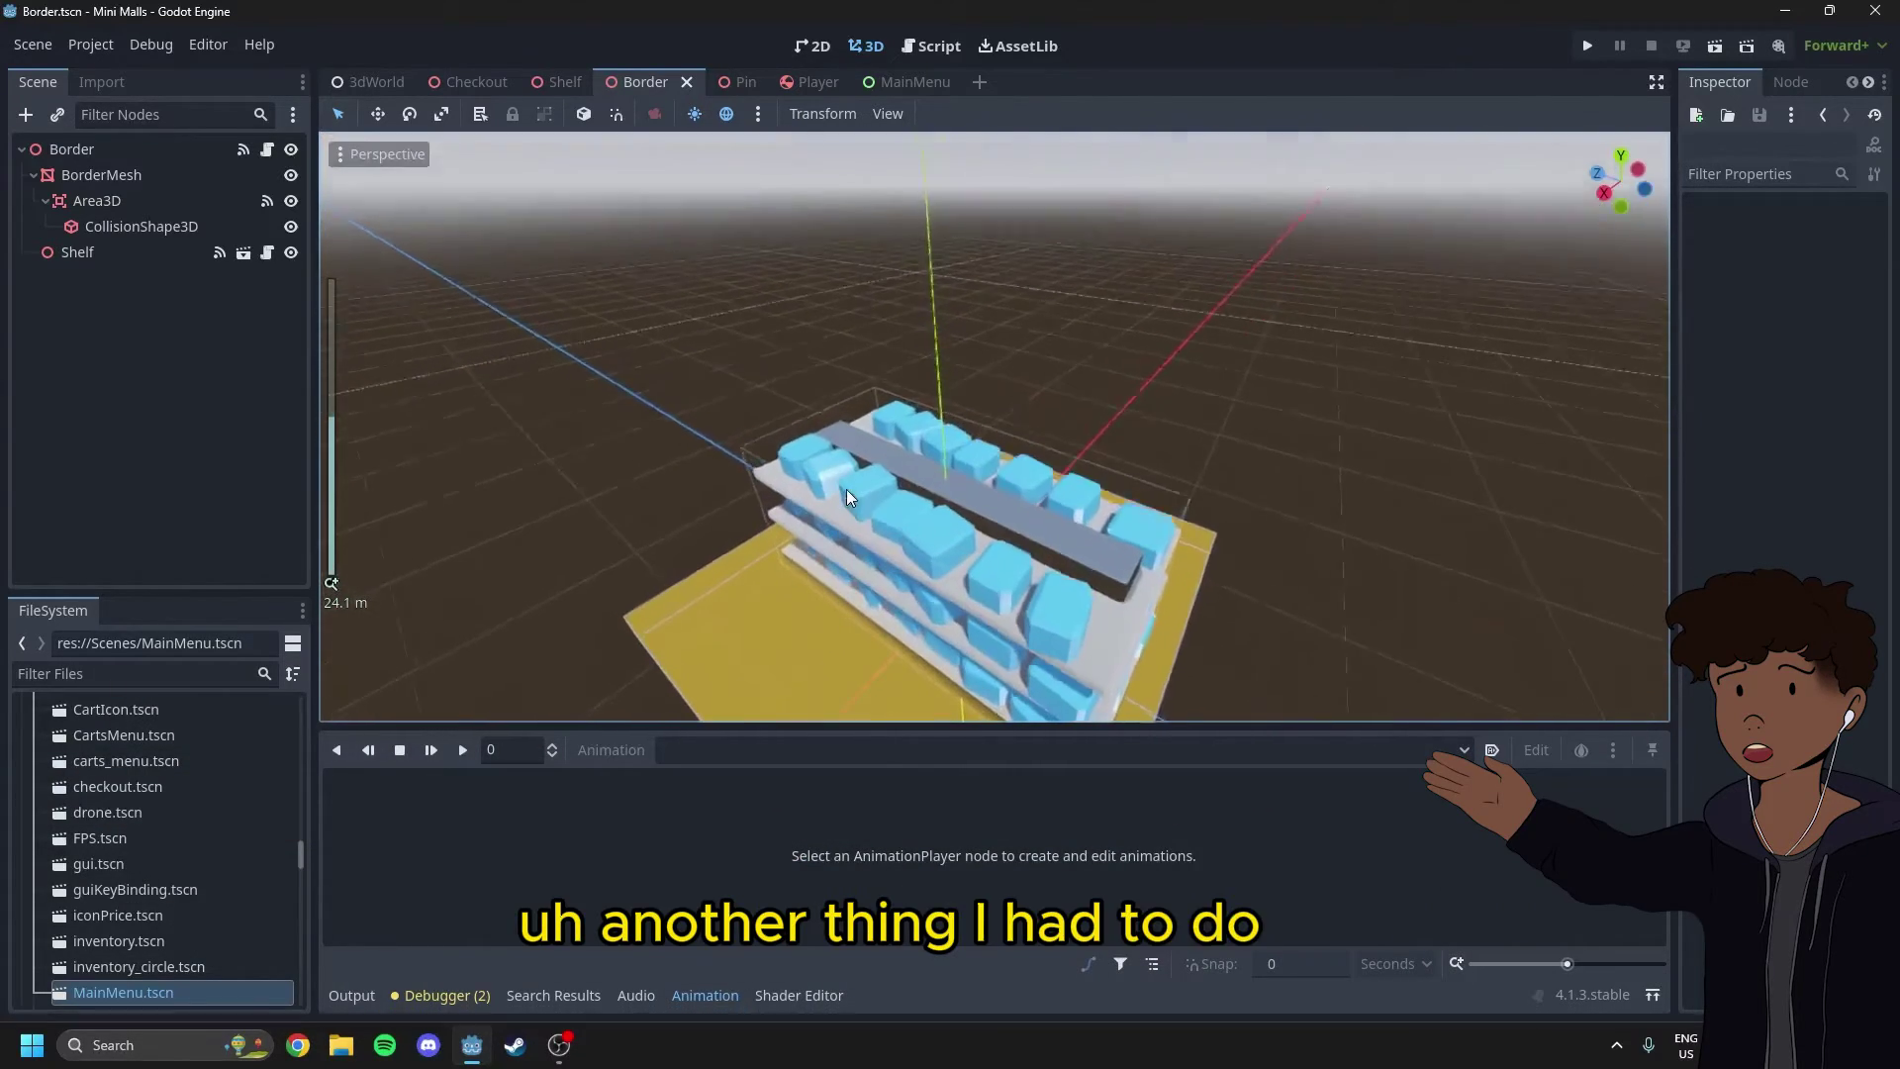
Open the Shelf scene and play the spawn animation of its AnimationPlayer.
click(551, 86)
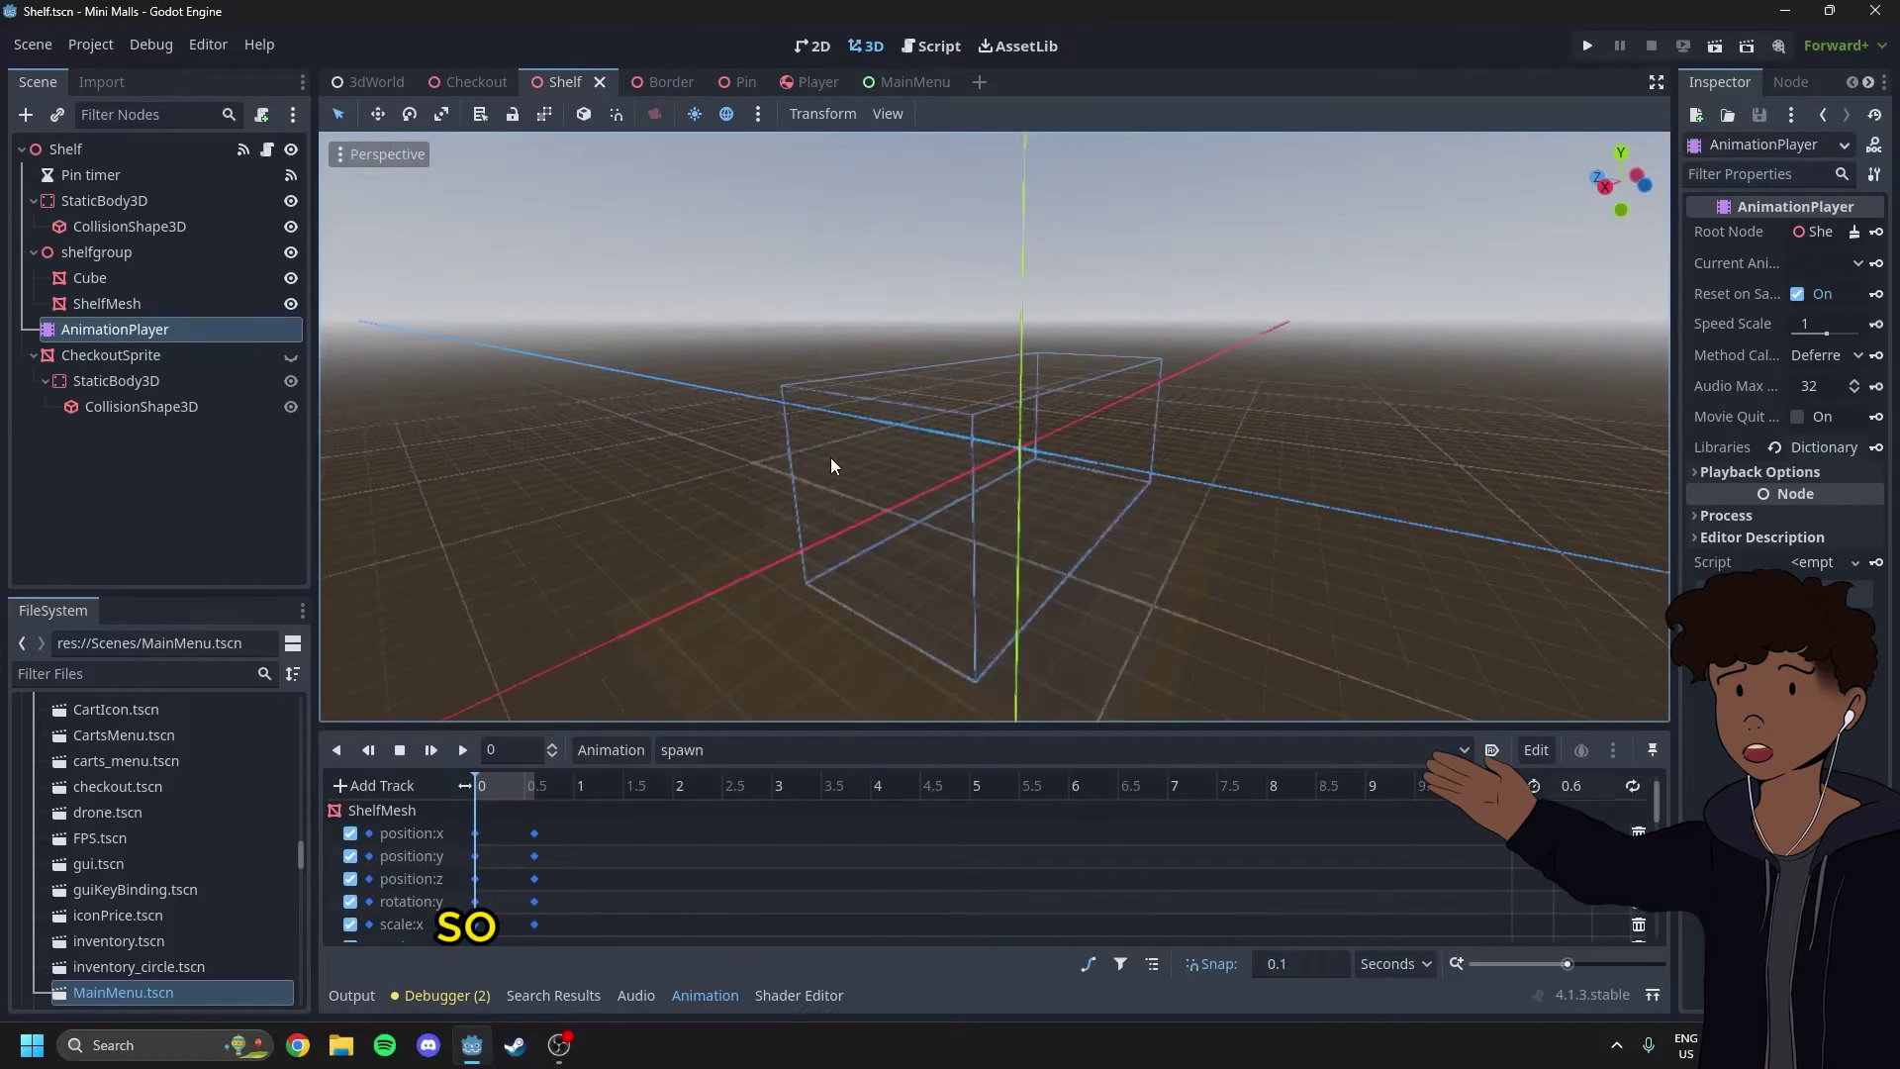
middle_drag(829, 459, 771, 232)
click(66, 149)
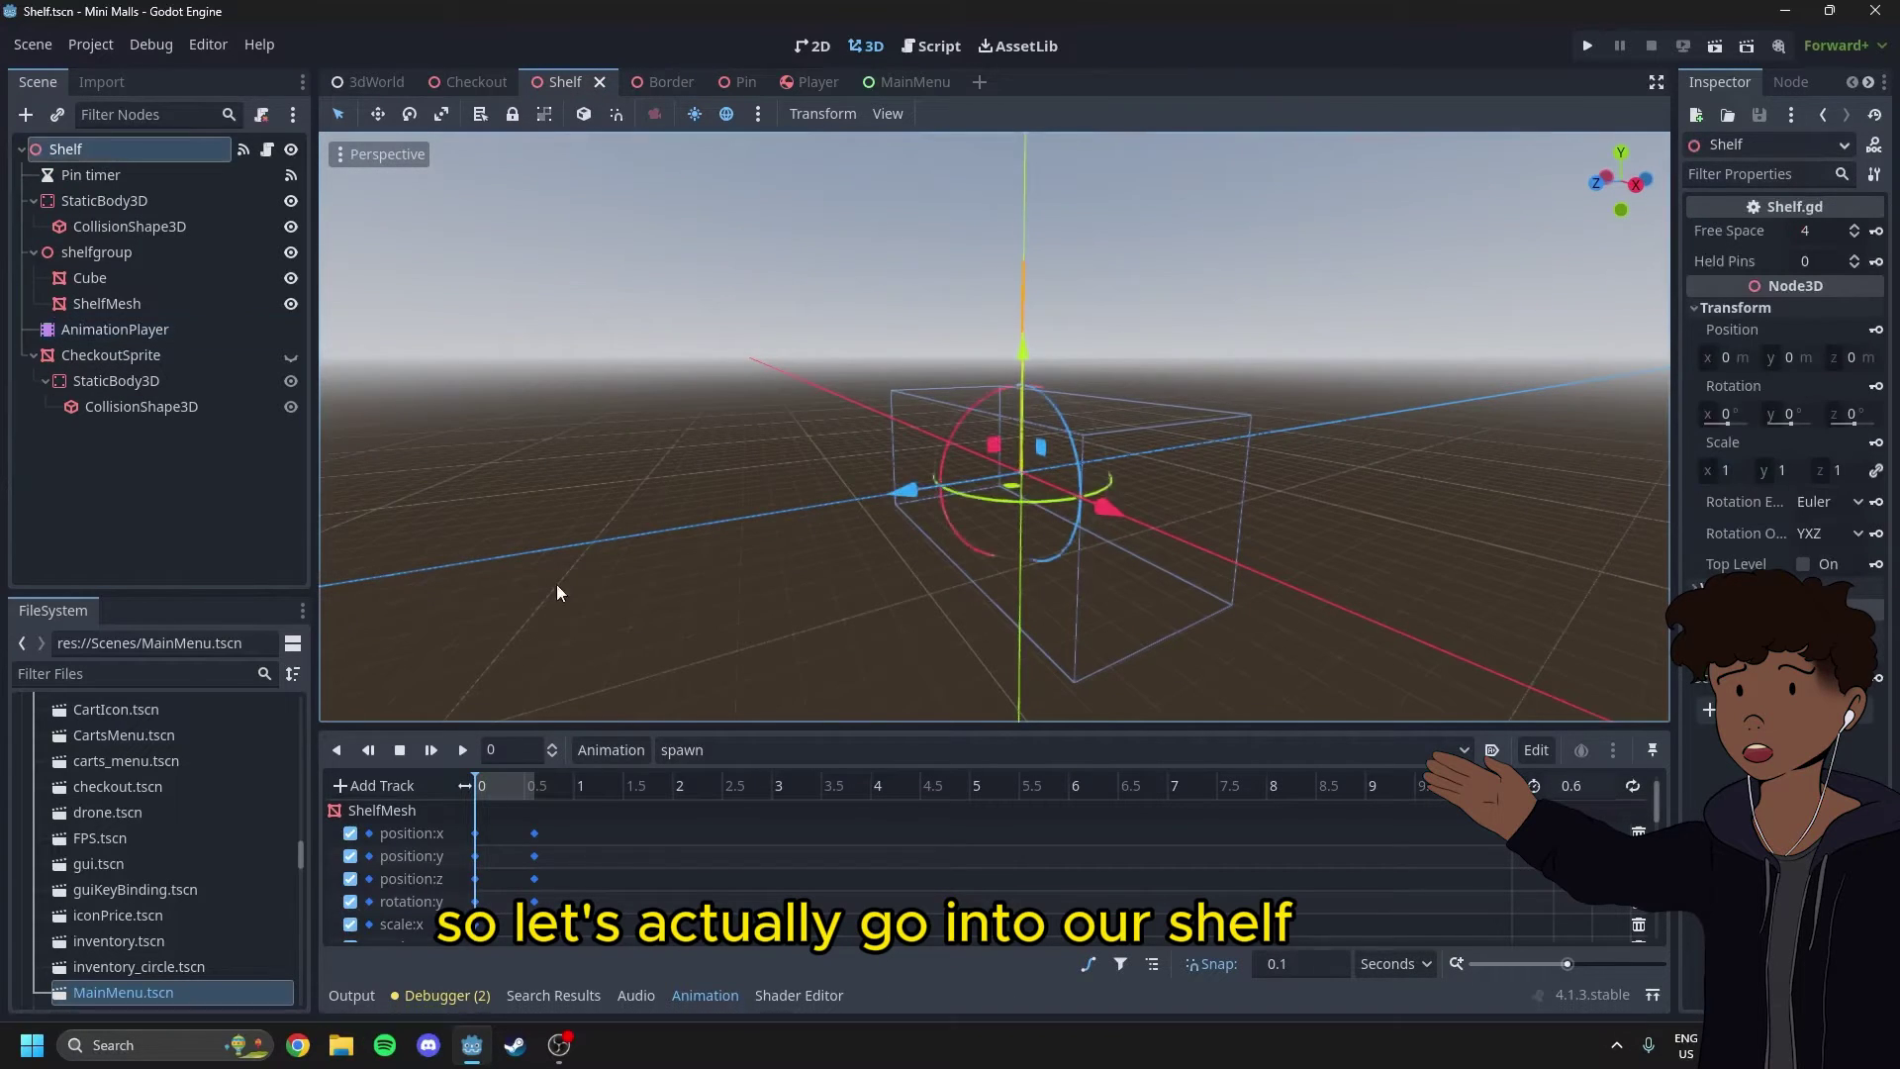
click(116, 330)
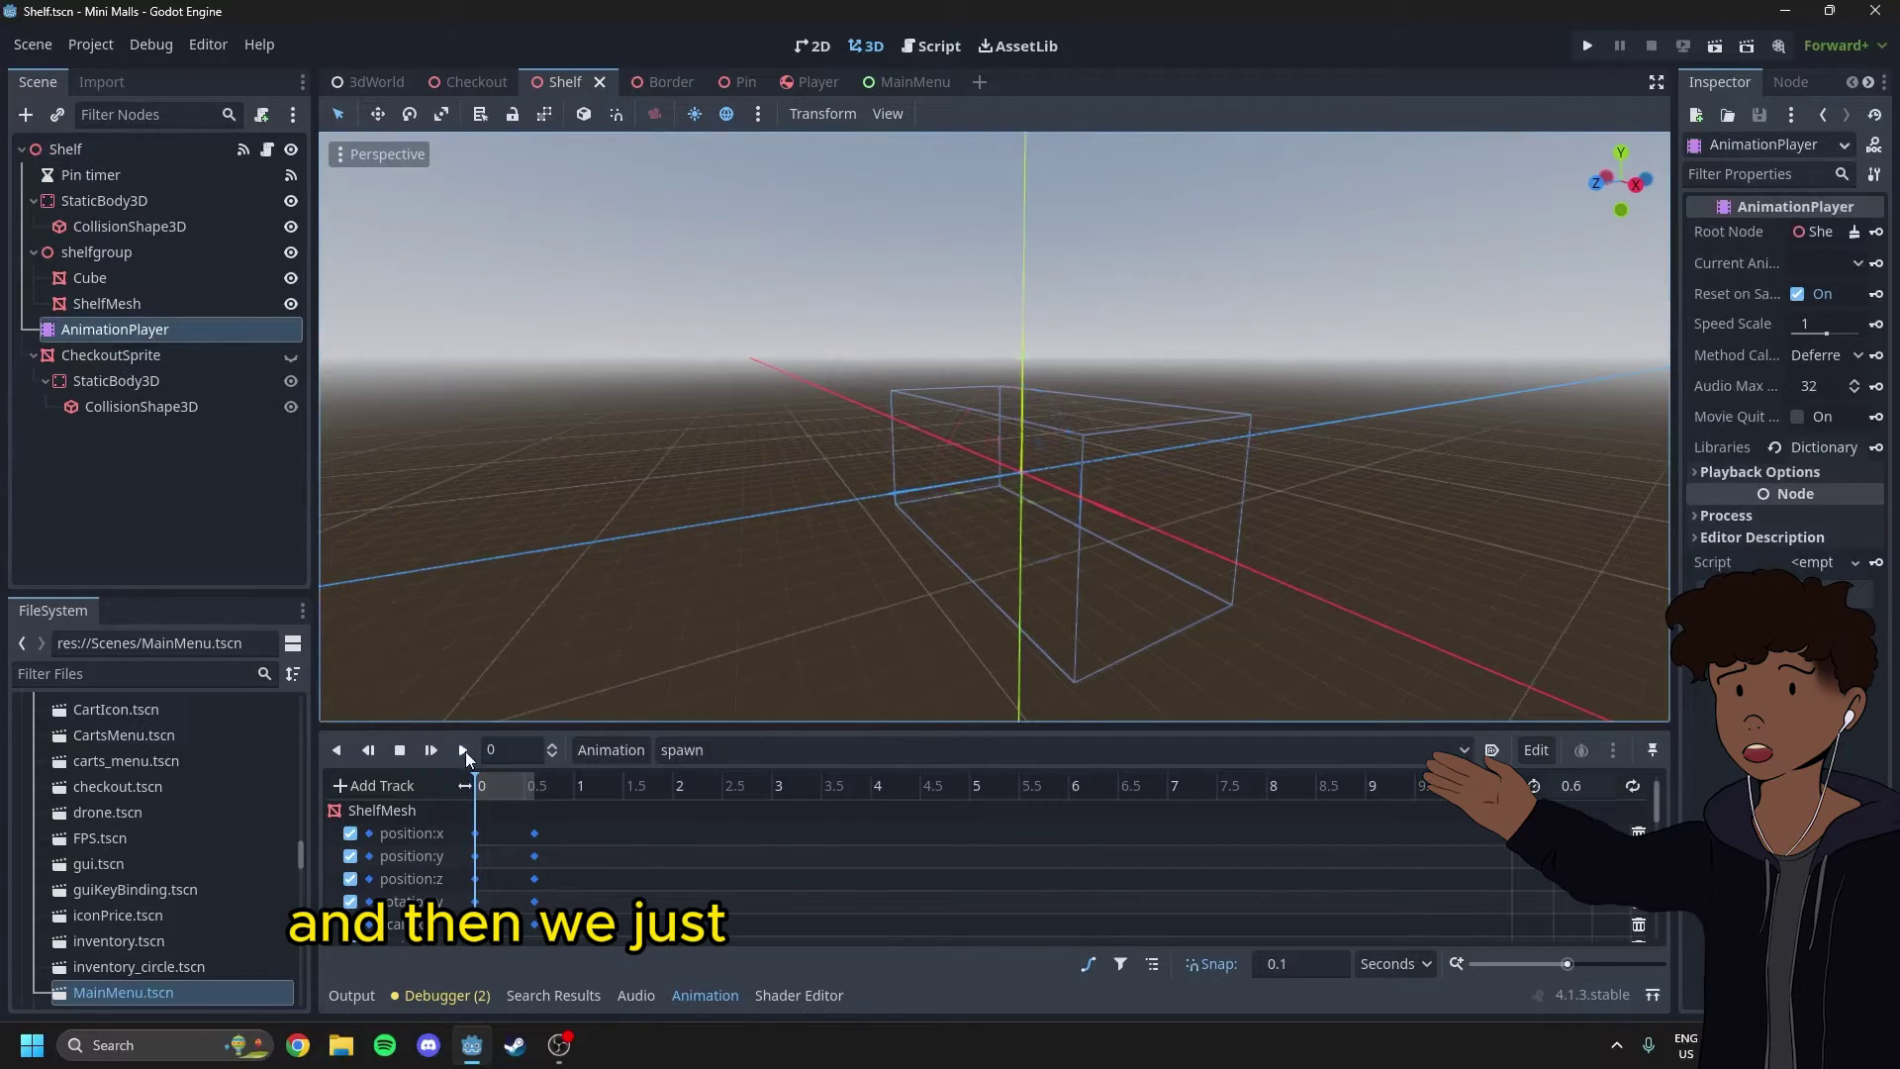
click(464, 750)
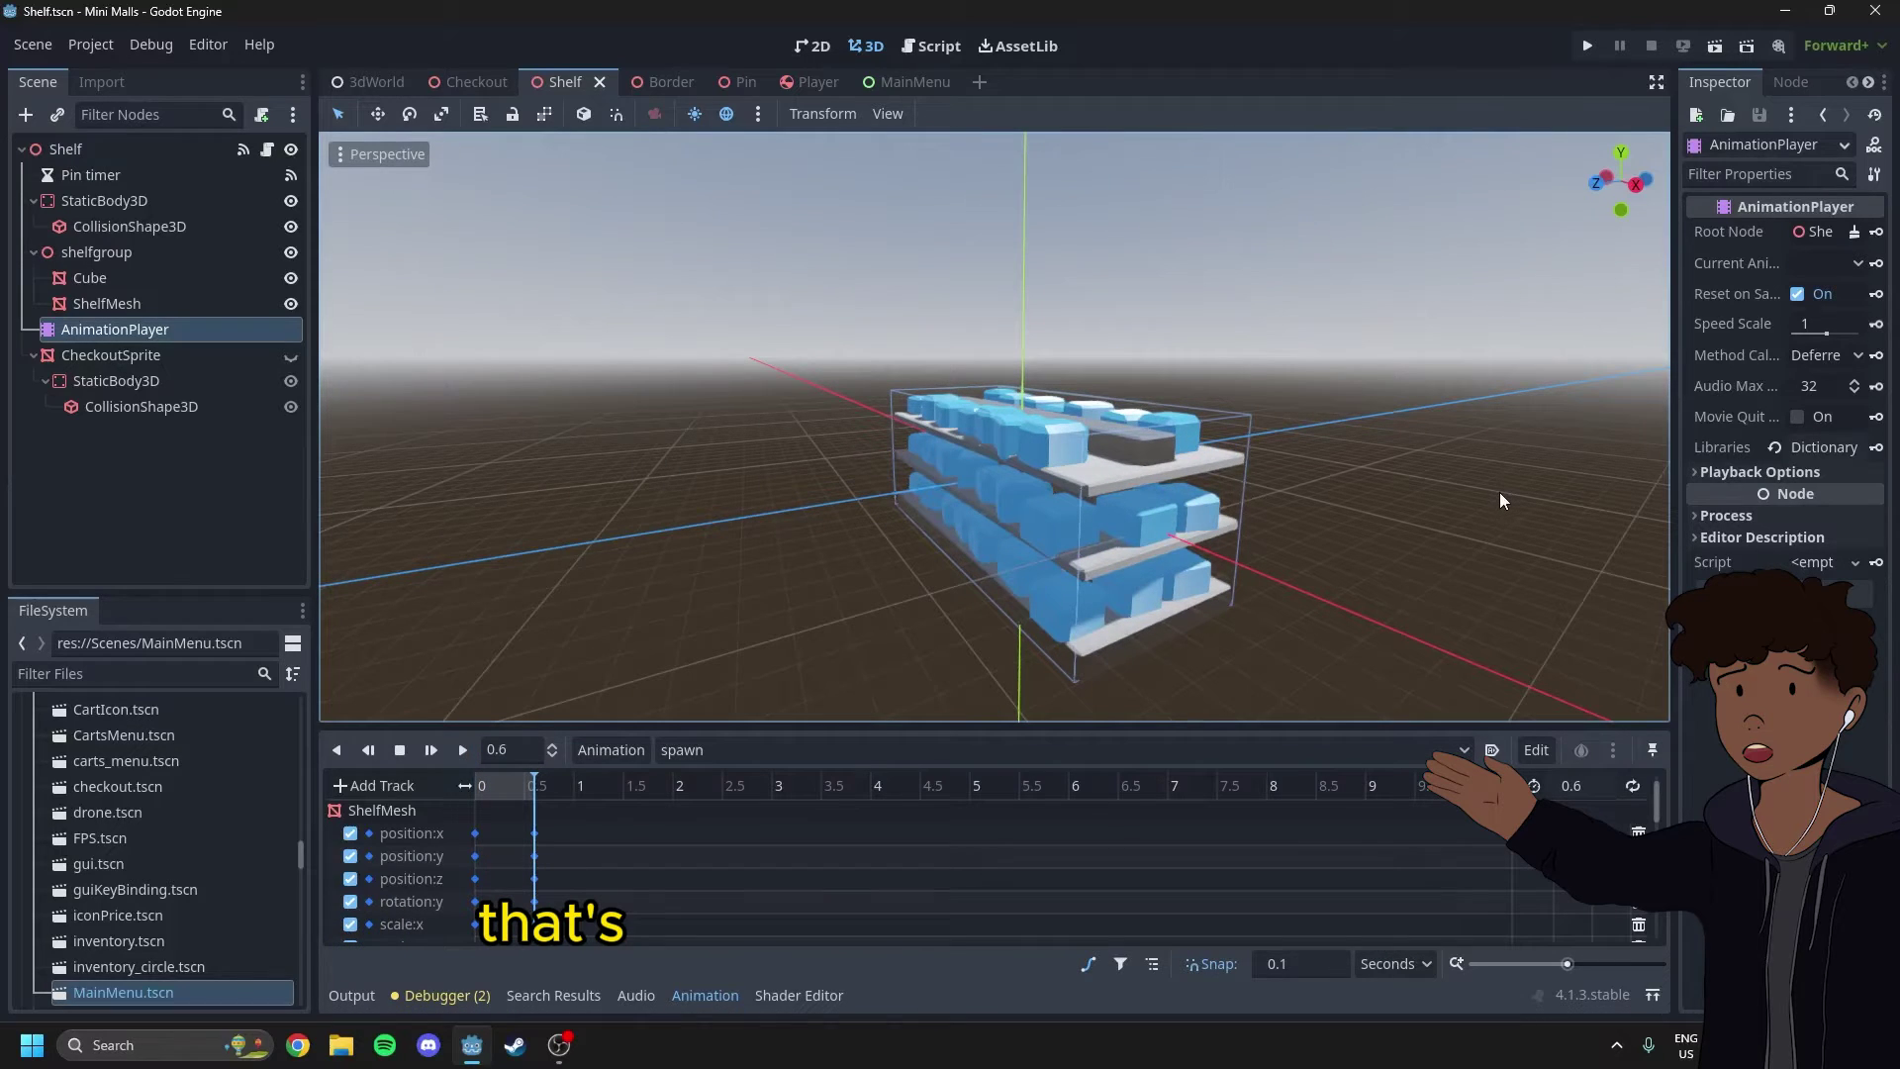
Open the Checkout scene and scrub through the spawn animation of its AnimationPlayer.
click(470, 81)
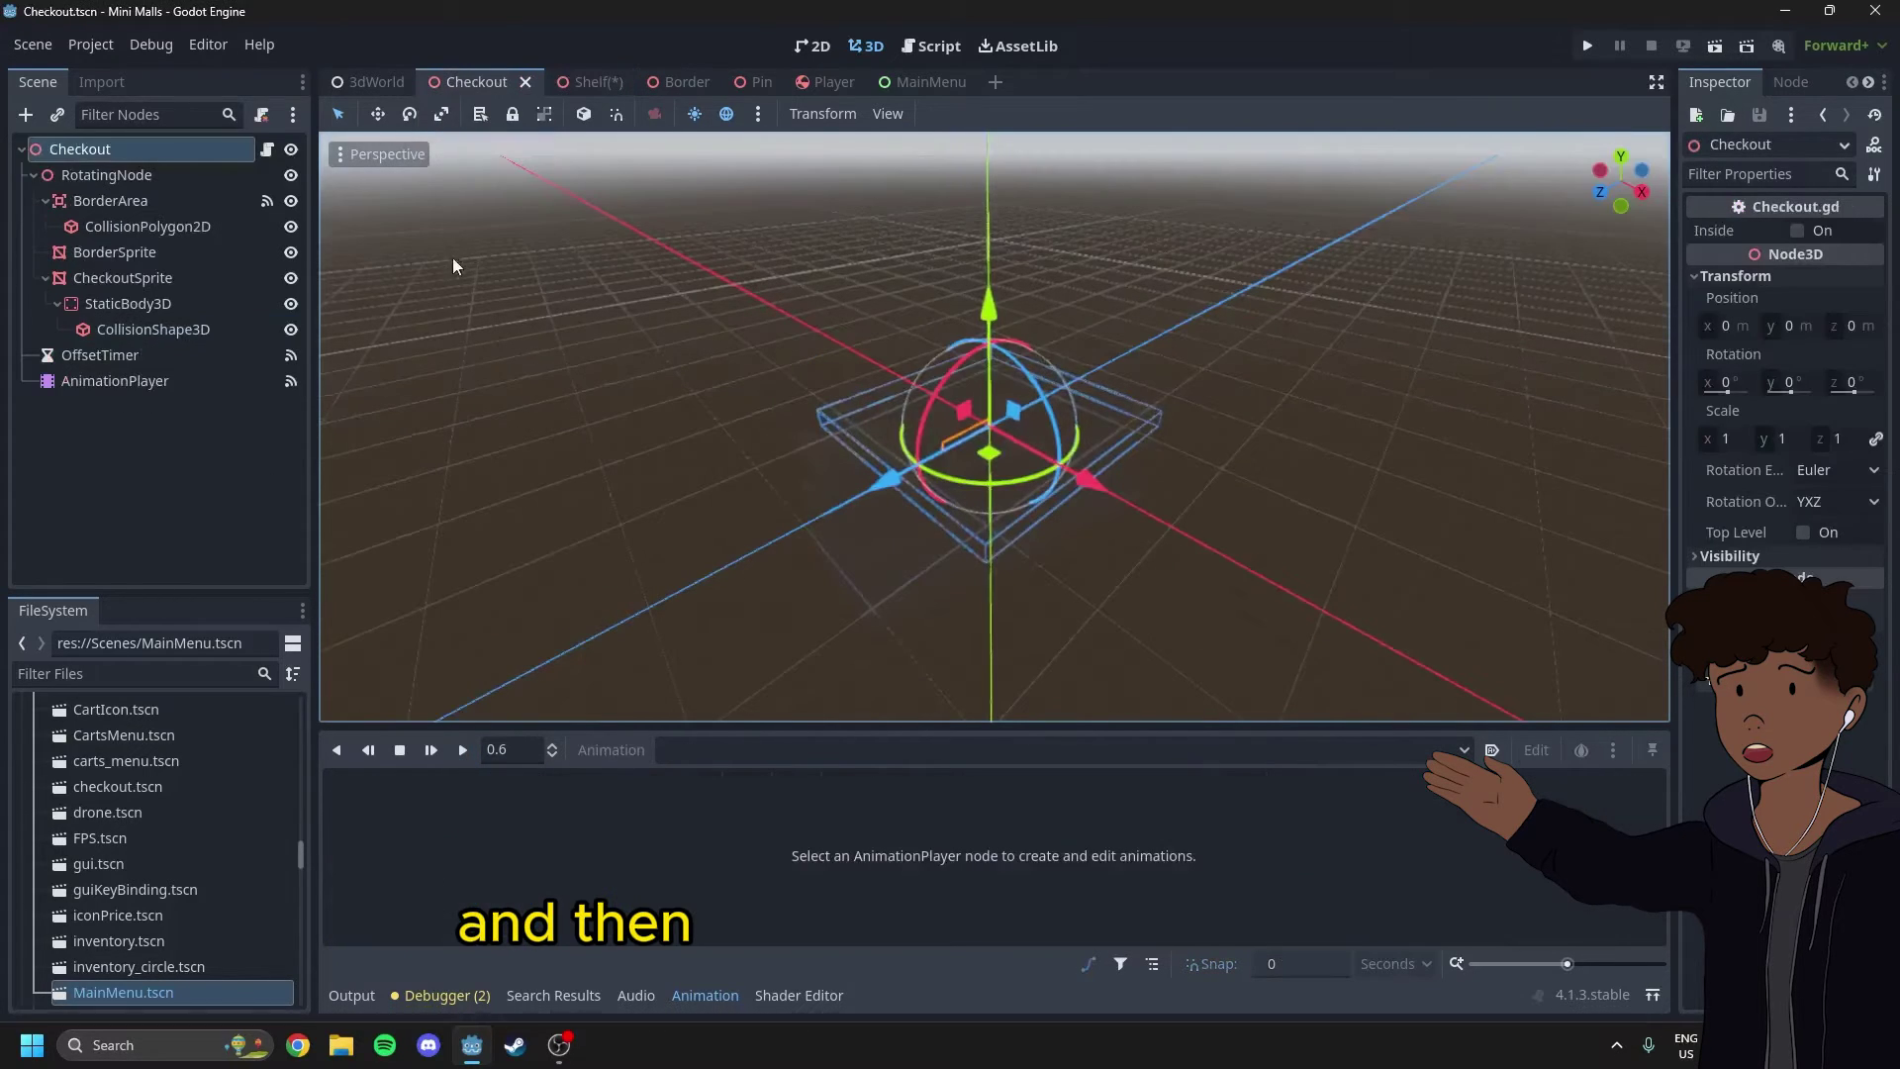
click(111, 381)
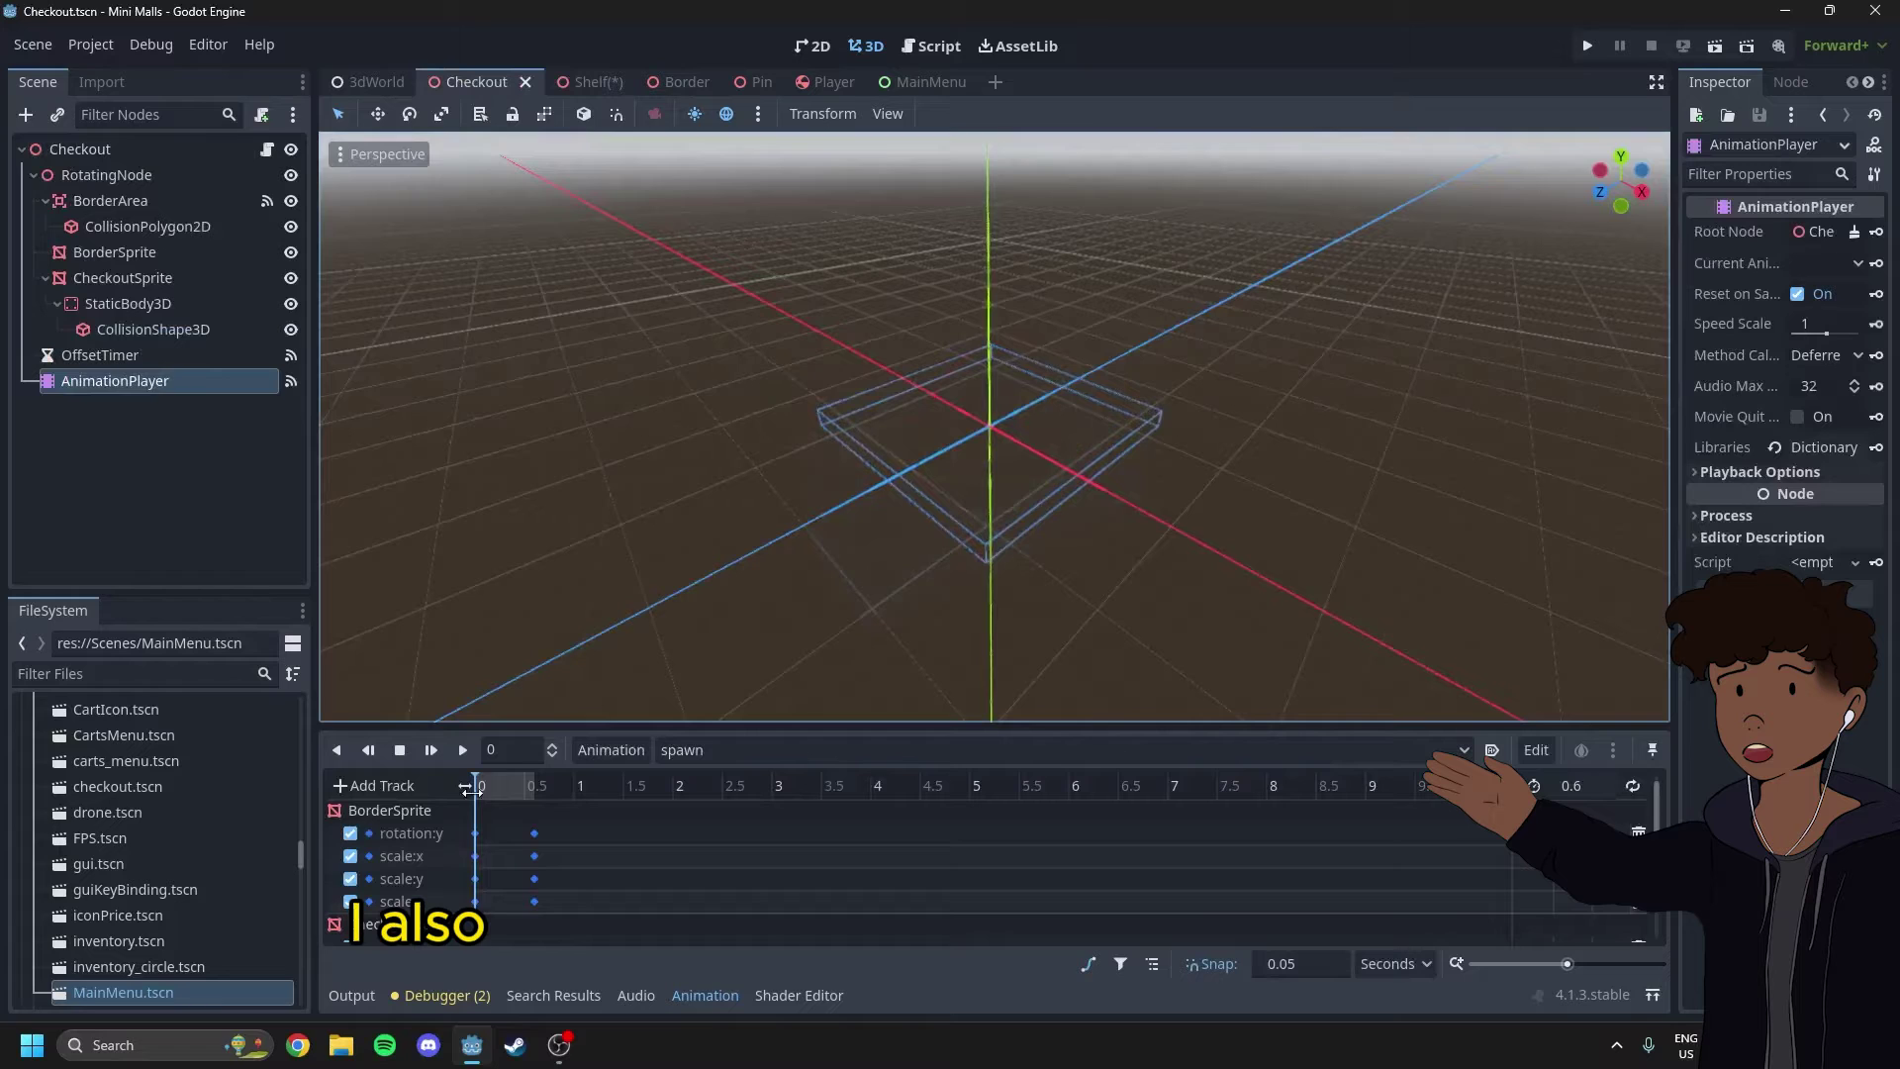
drag(490, 785, 555, 782)
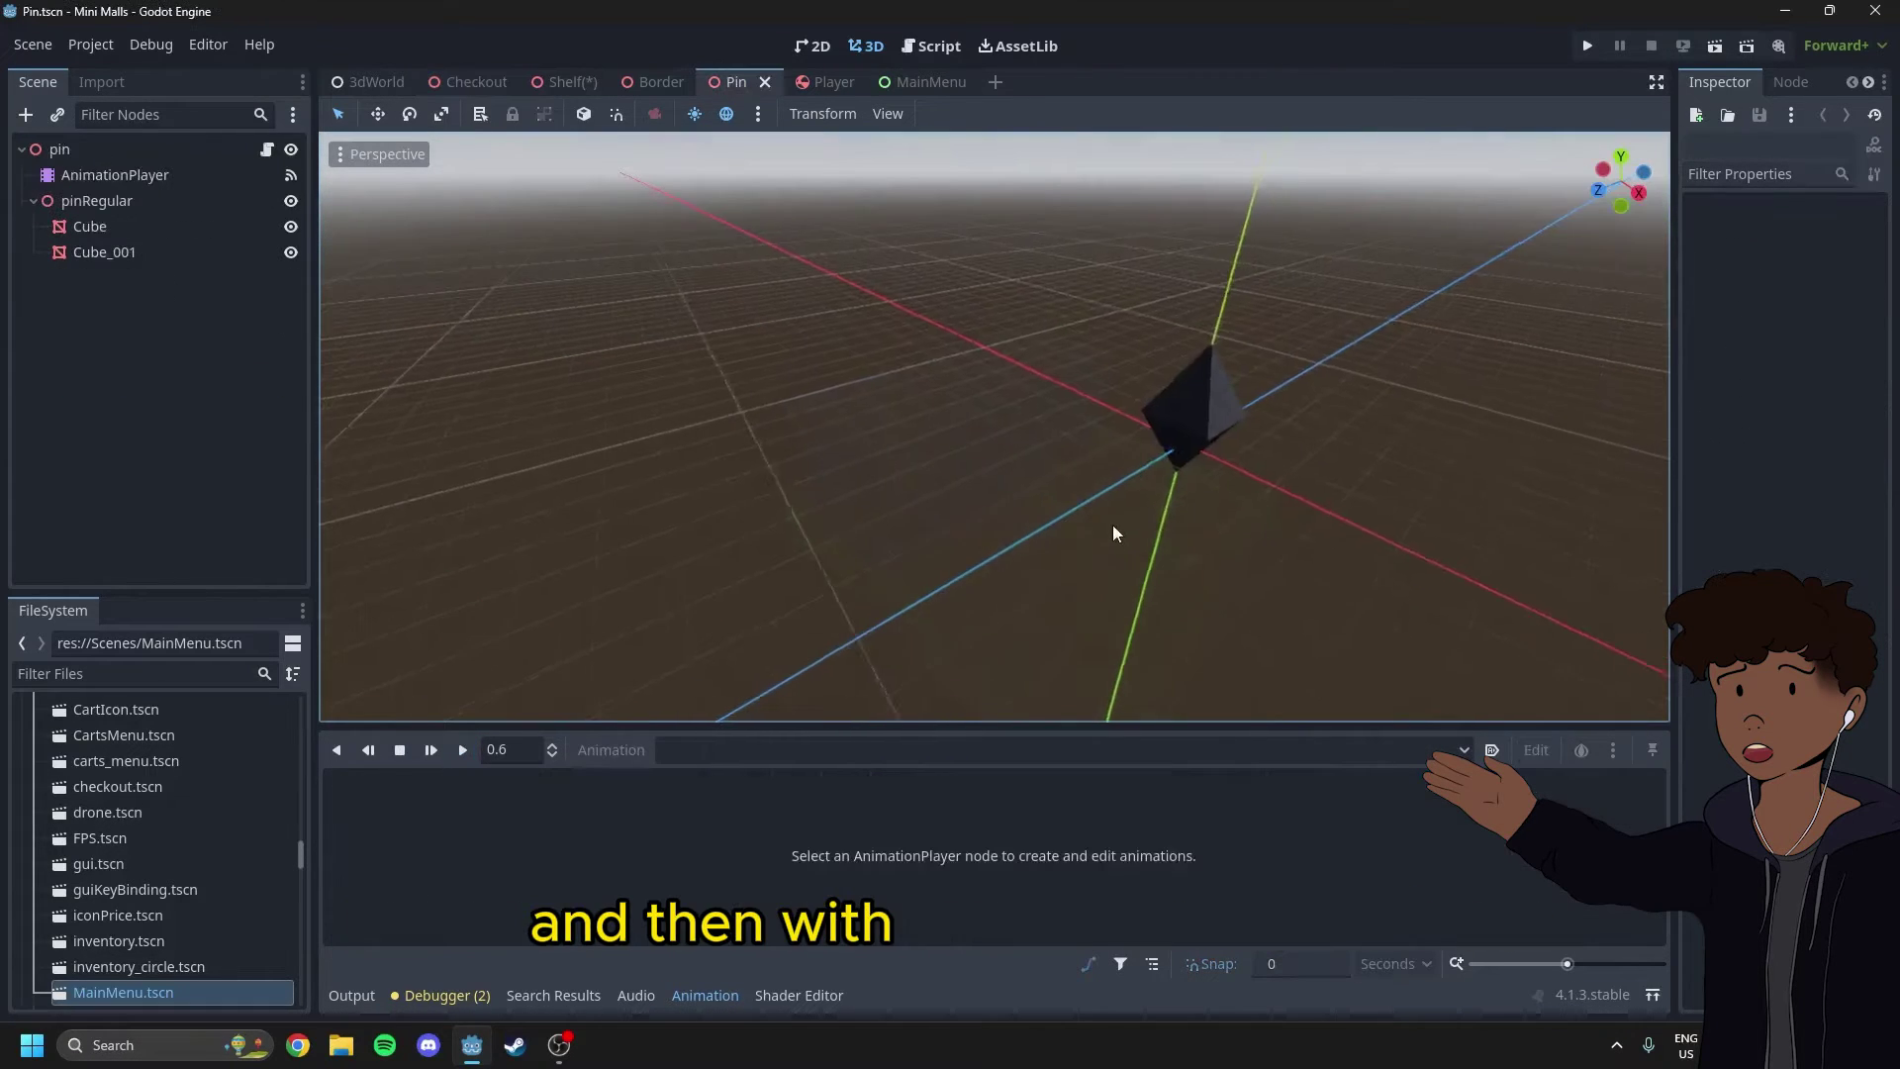
Examine the diamond-shaped pin model in the Pin scene from several angles.
scroll(1112, 524, up, 8)
shift+middle_drag(1113, 524, 855, 446)
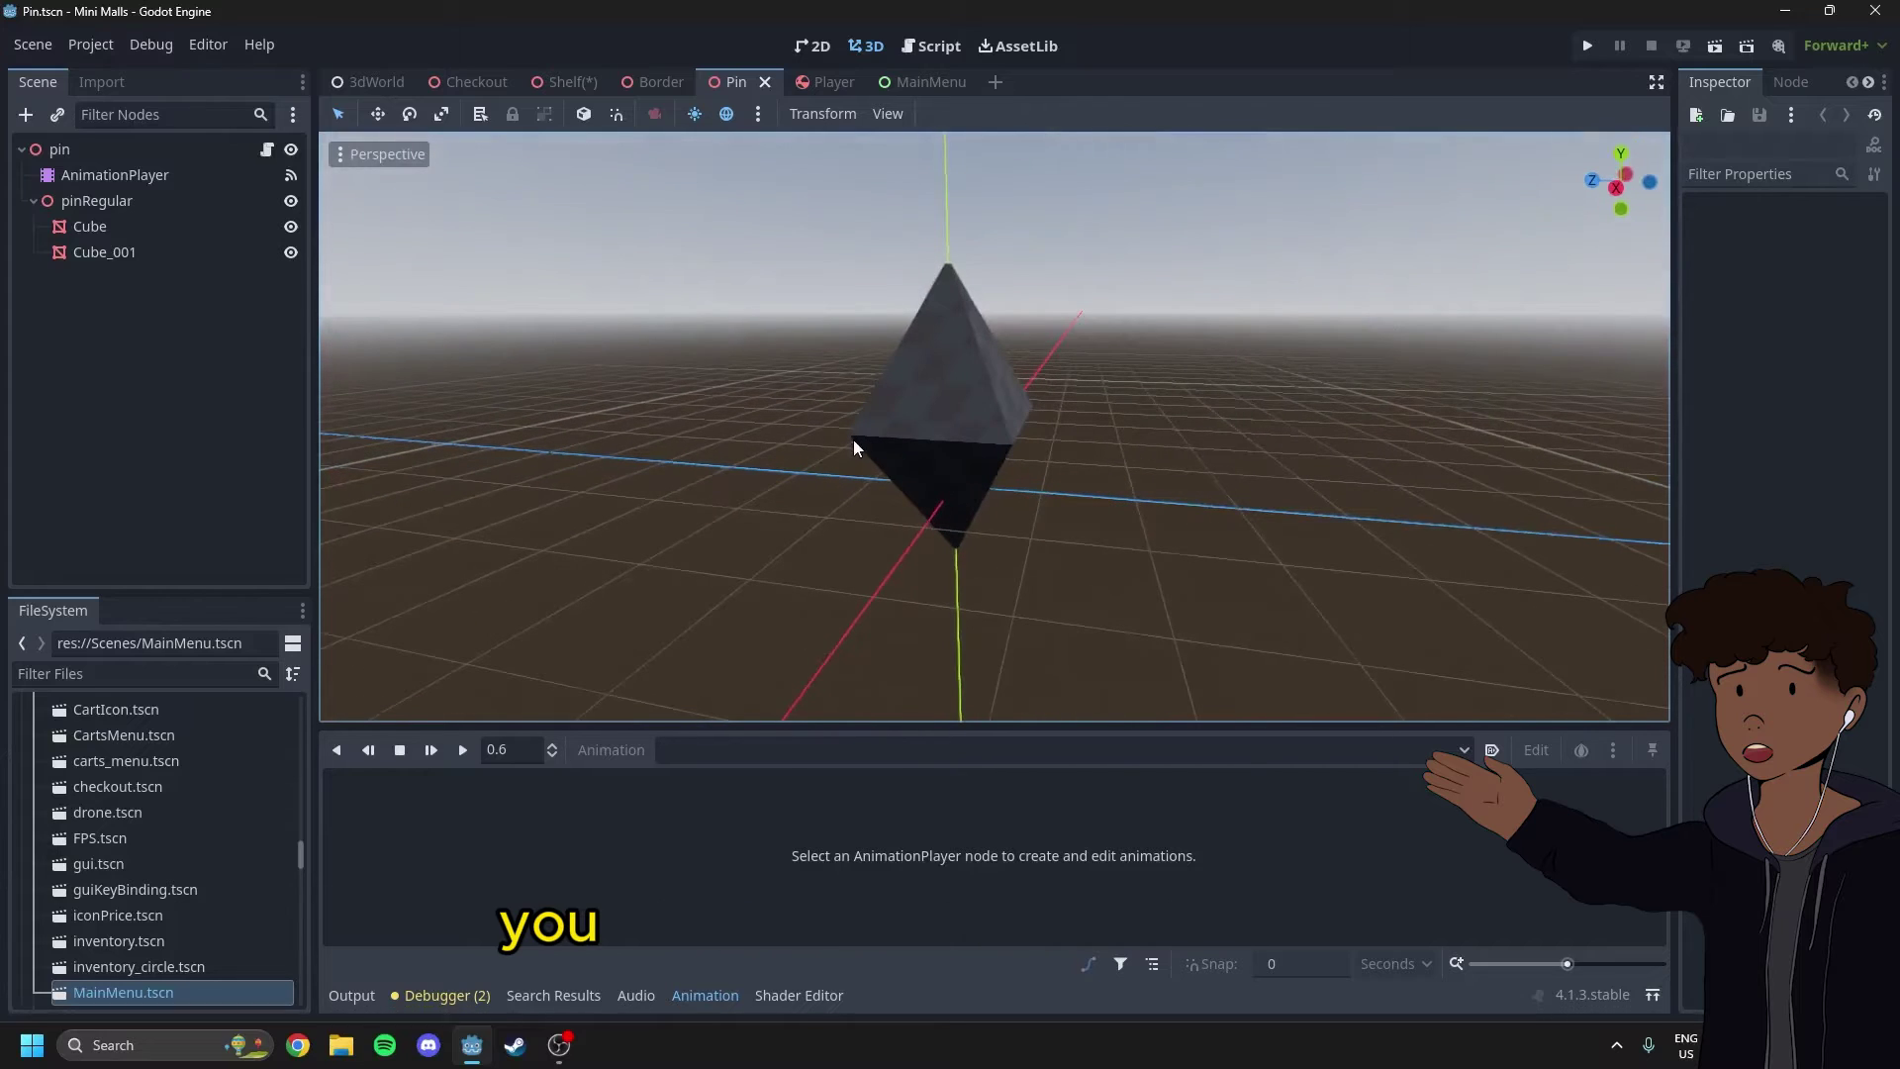
middle_drag(679, 551, 1136, 465)
middle_drag(821, 623, 588, 535)
scroll(1065, 442, down, 3)
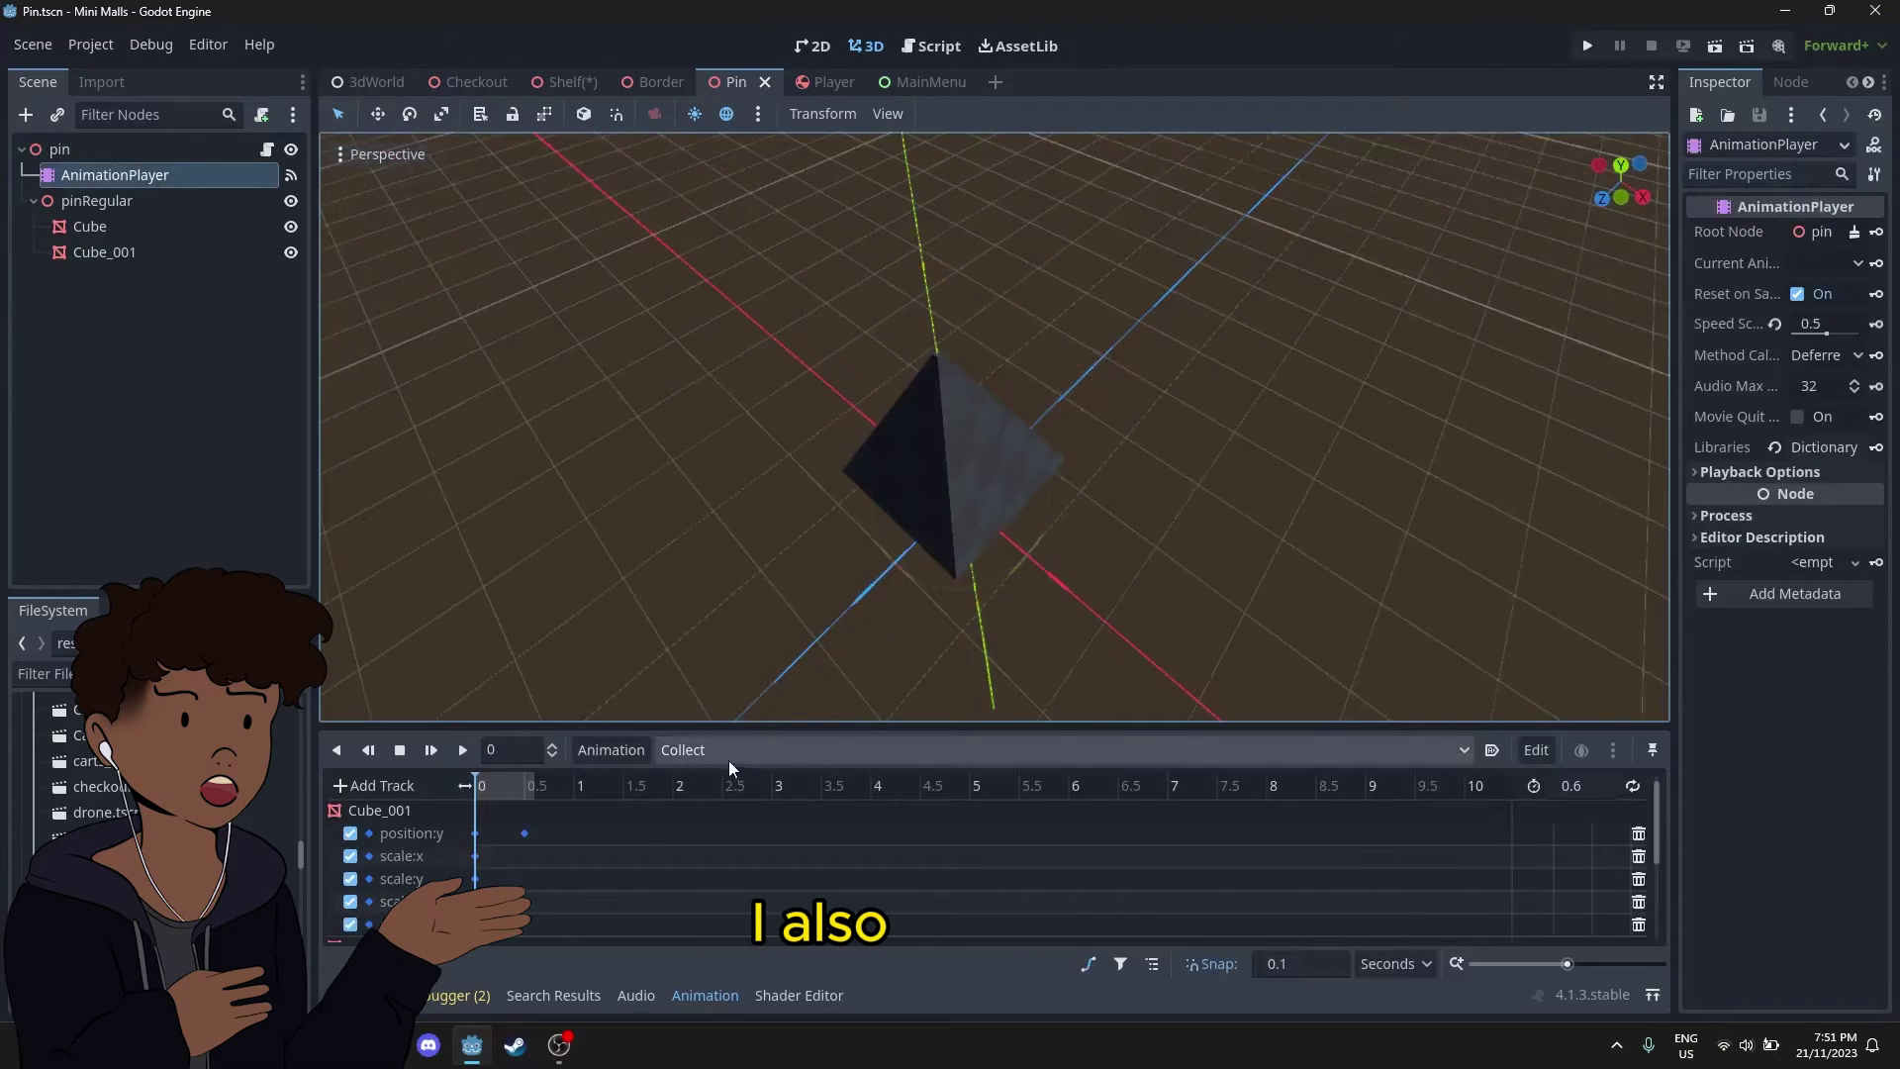
Play the Collect animation of the pin's AnimationPlayer, and switch to the bob animation.
middle_drag(752, 693, 668, 584)
click(460, 749)
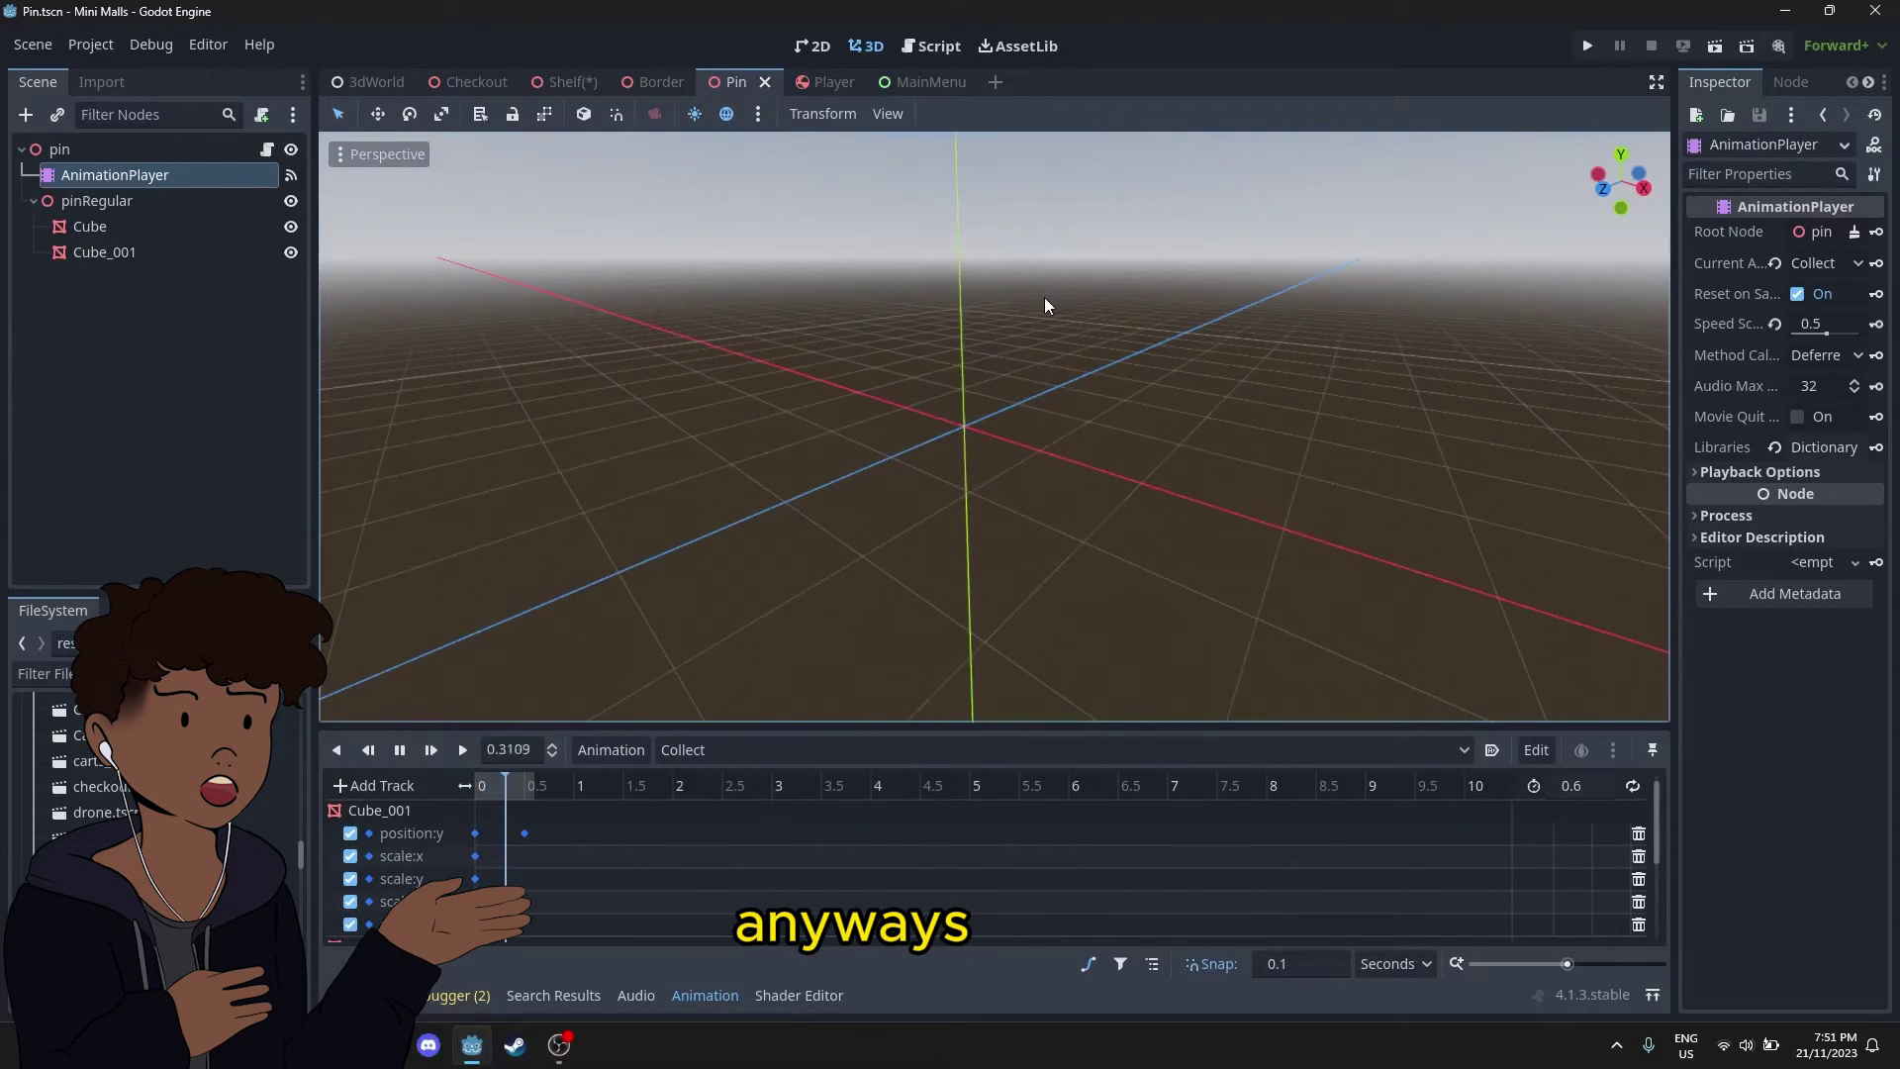
scroll(1043, 301, down, 8)
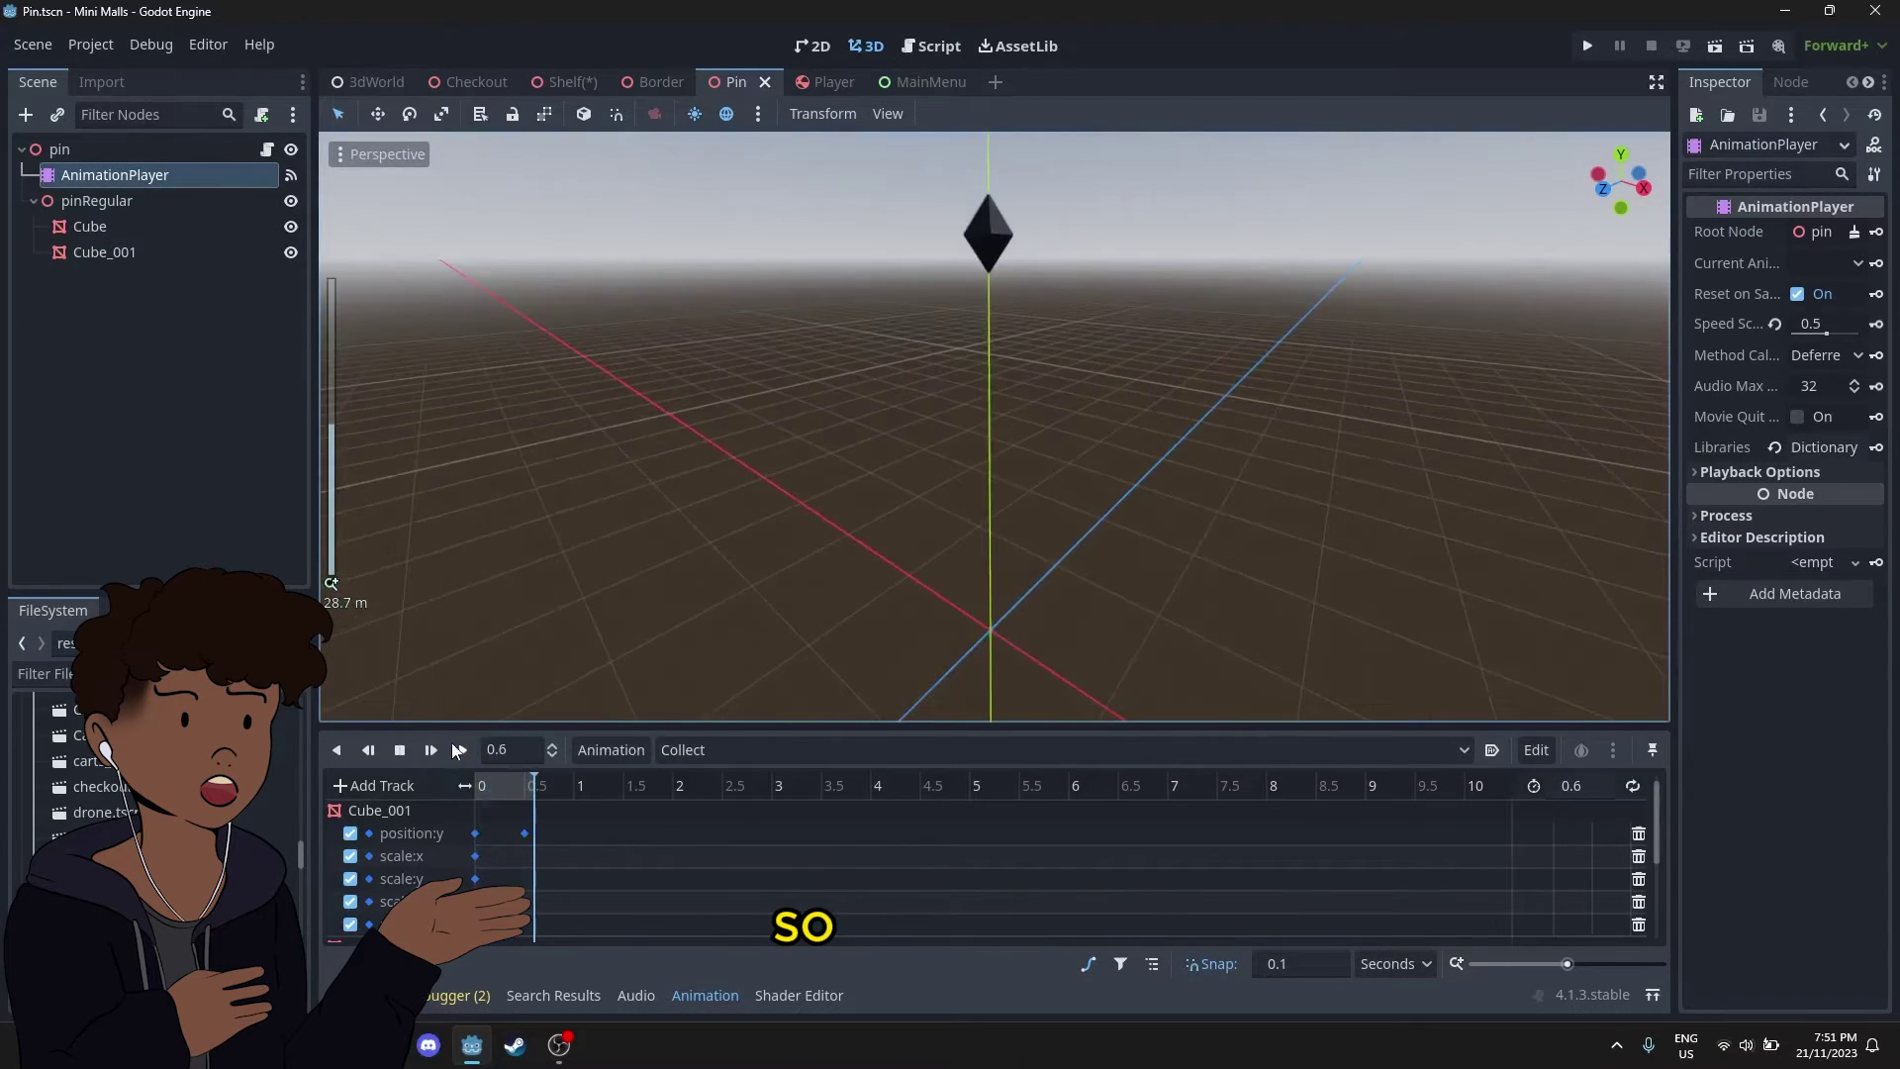
click(457, 749)
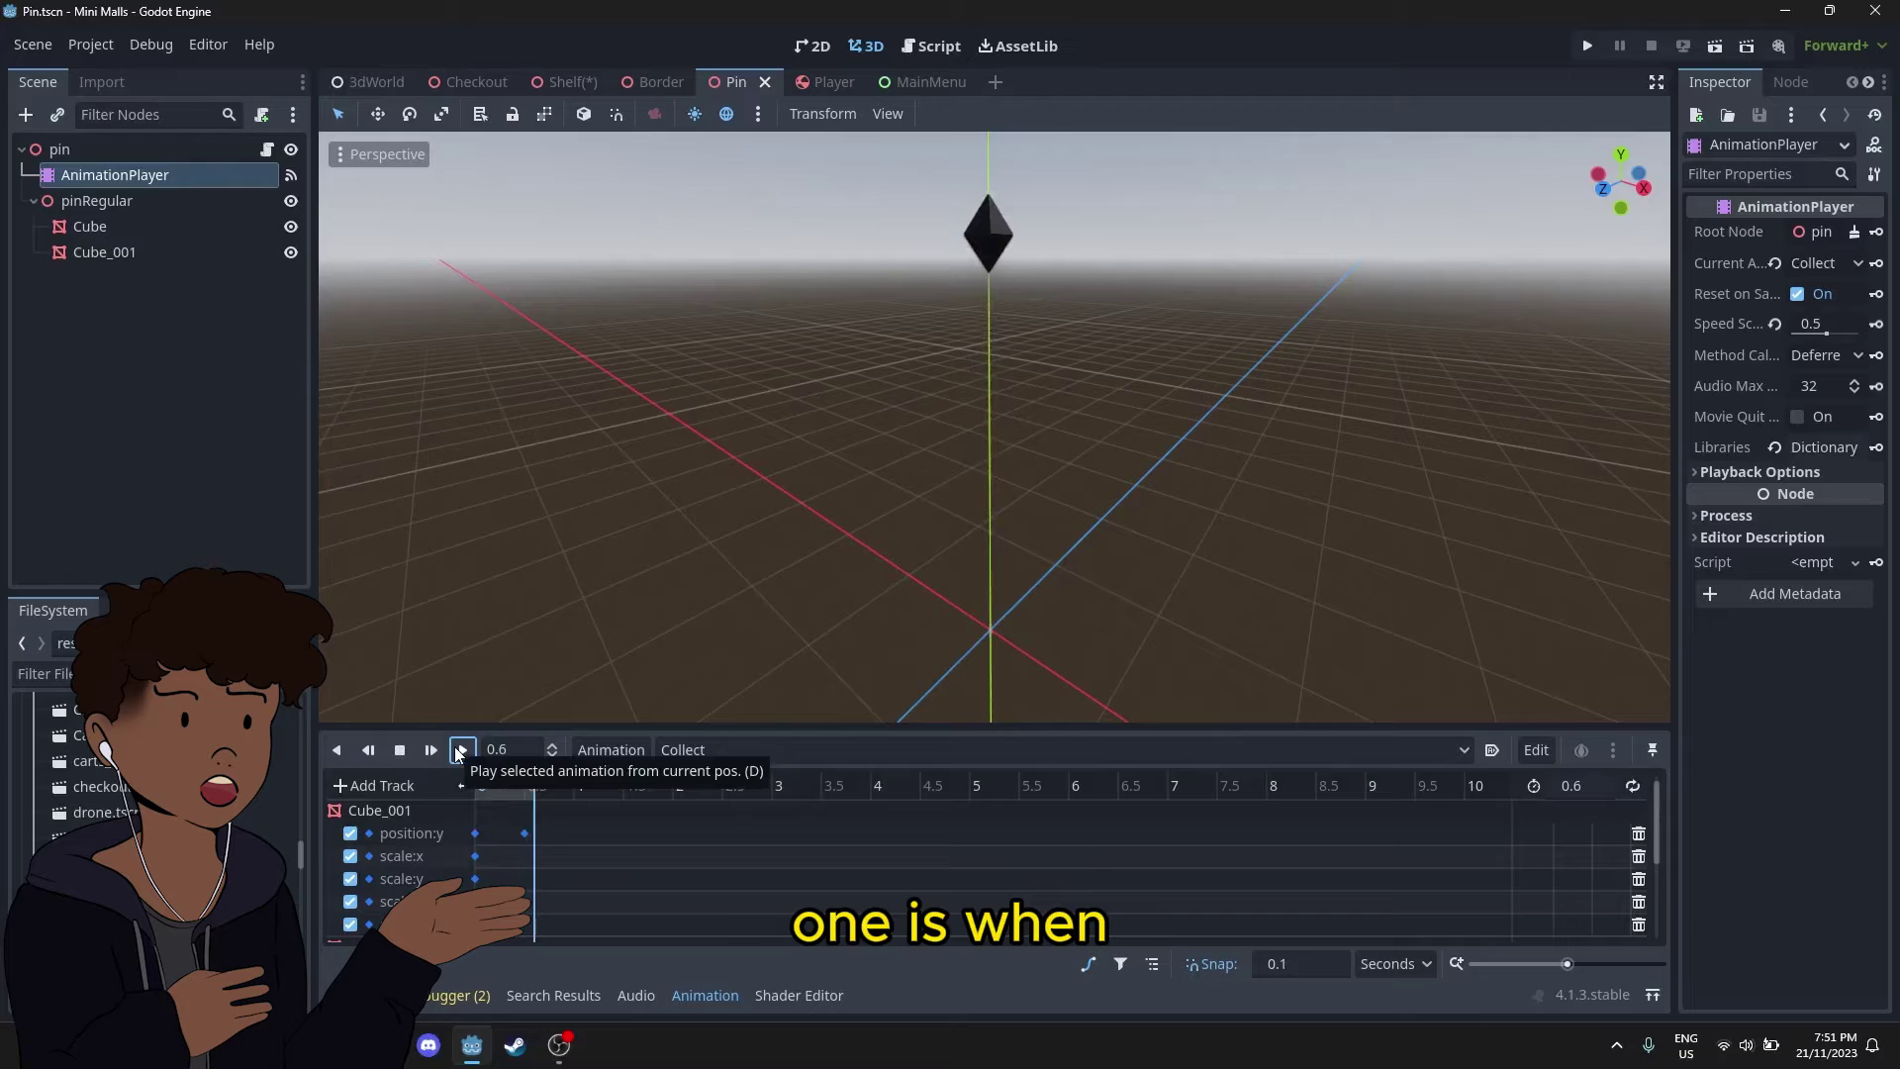
click(811, 756)
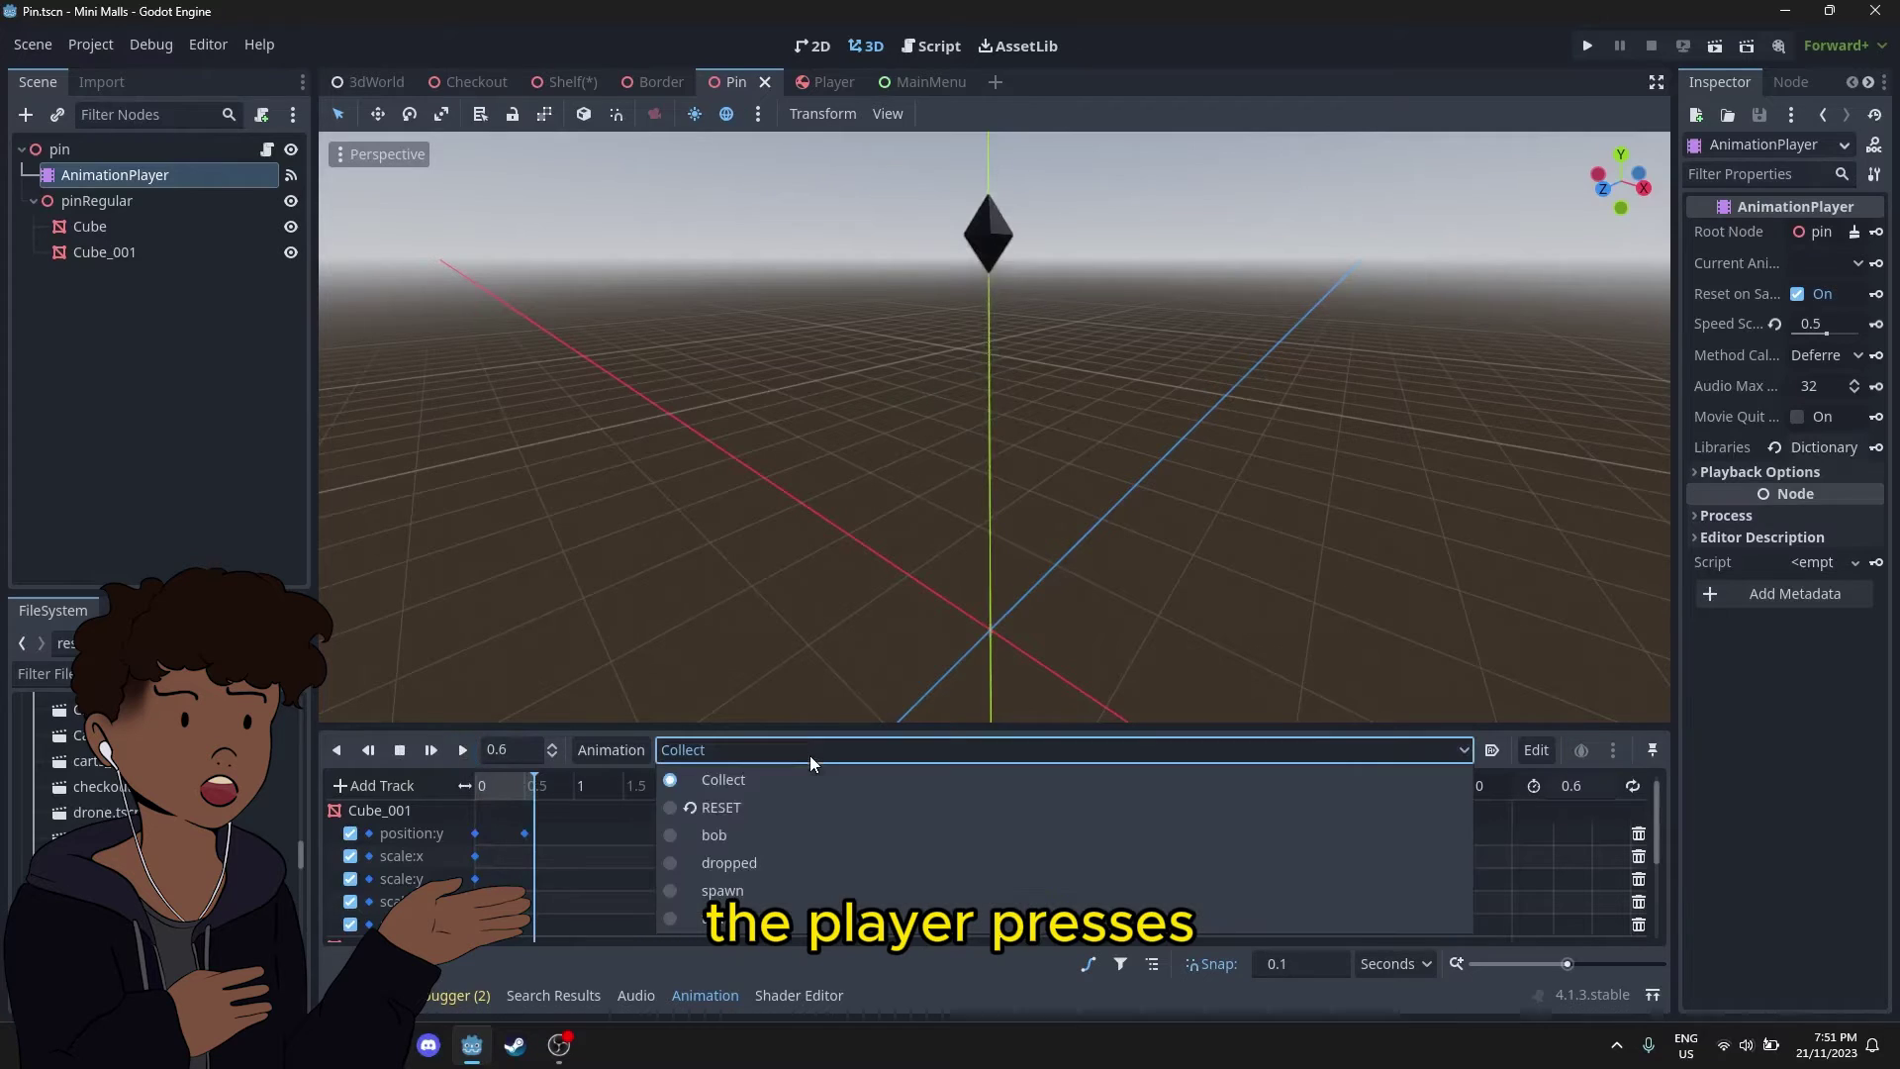
click(792, 845)
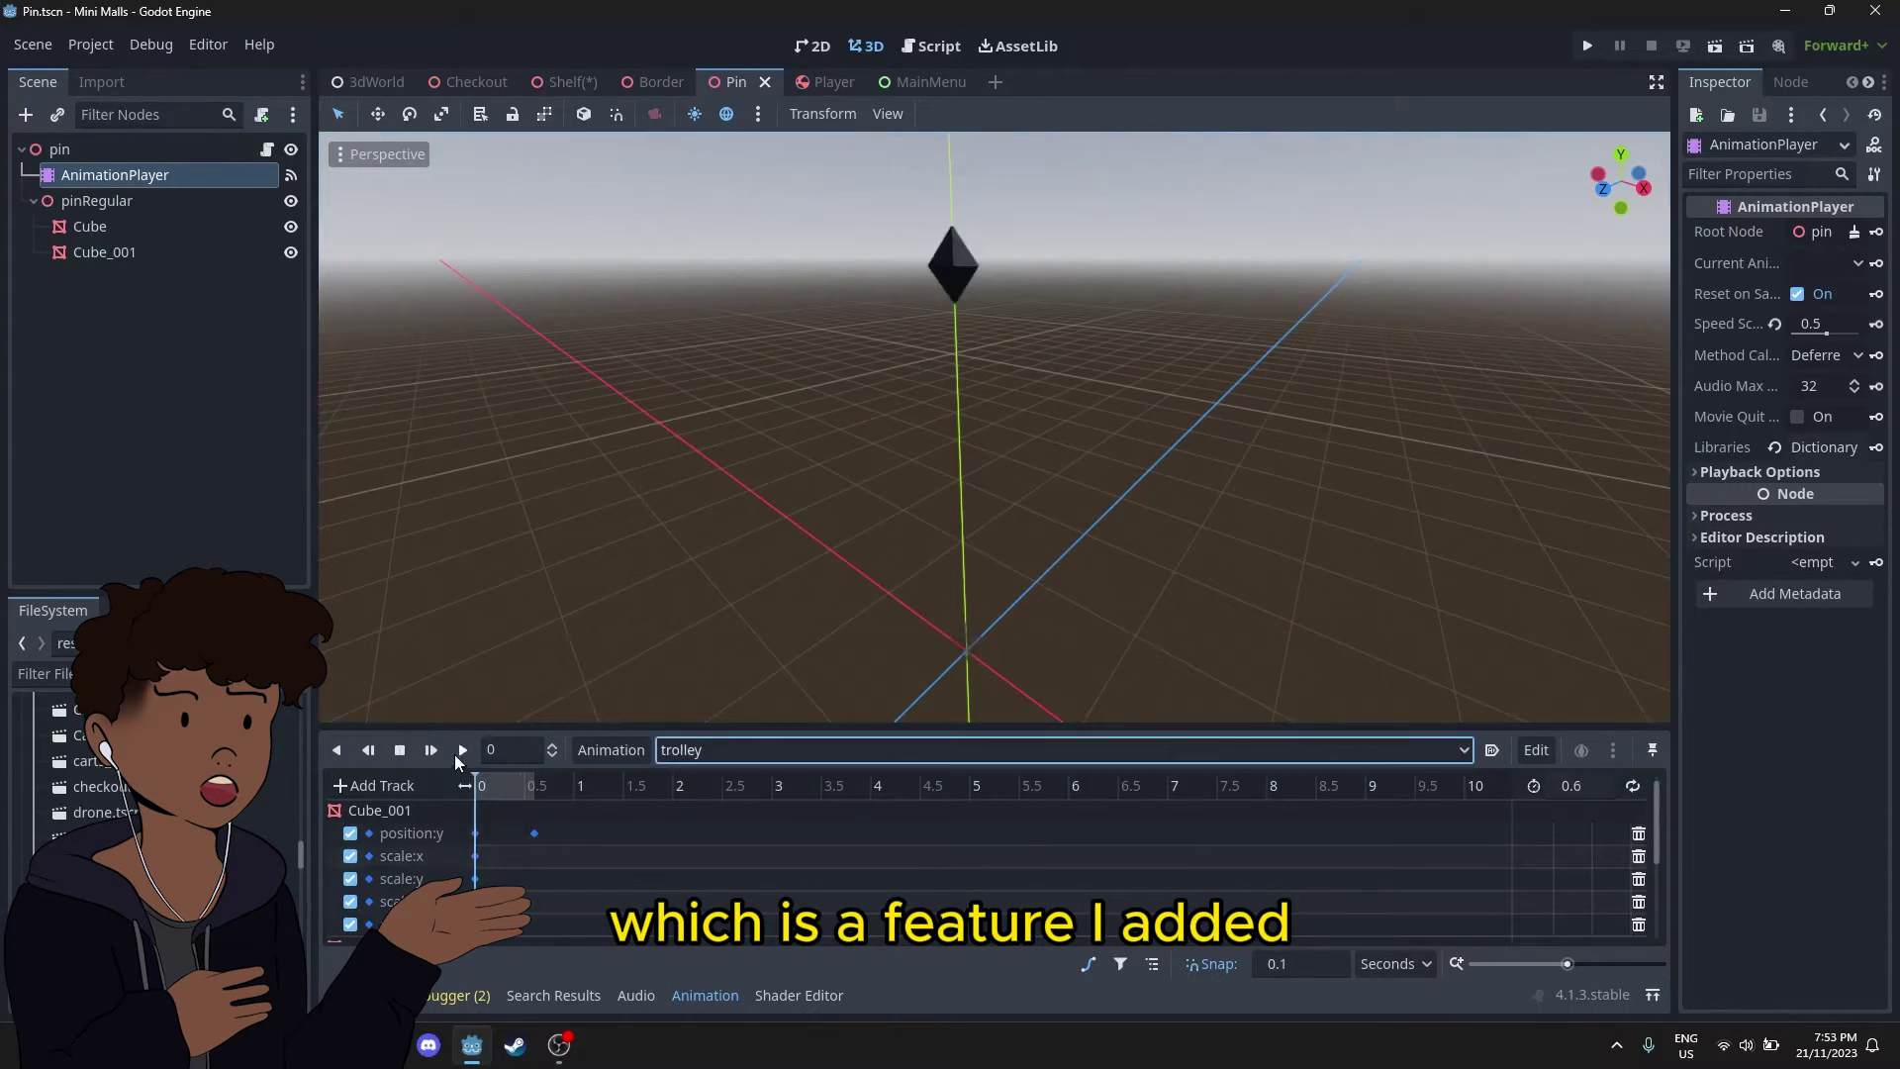
Open the 3dWorld scene and examine the checkered floor around the shopping cart.
click(660, 82)
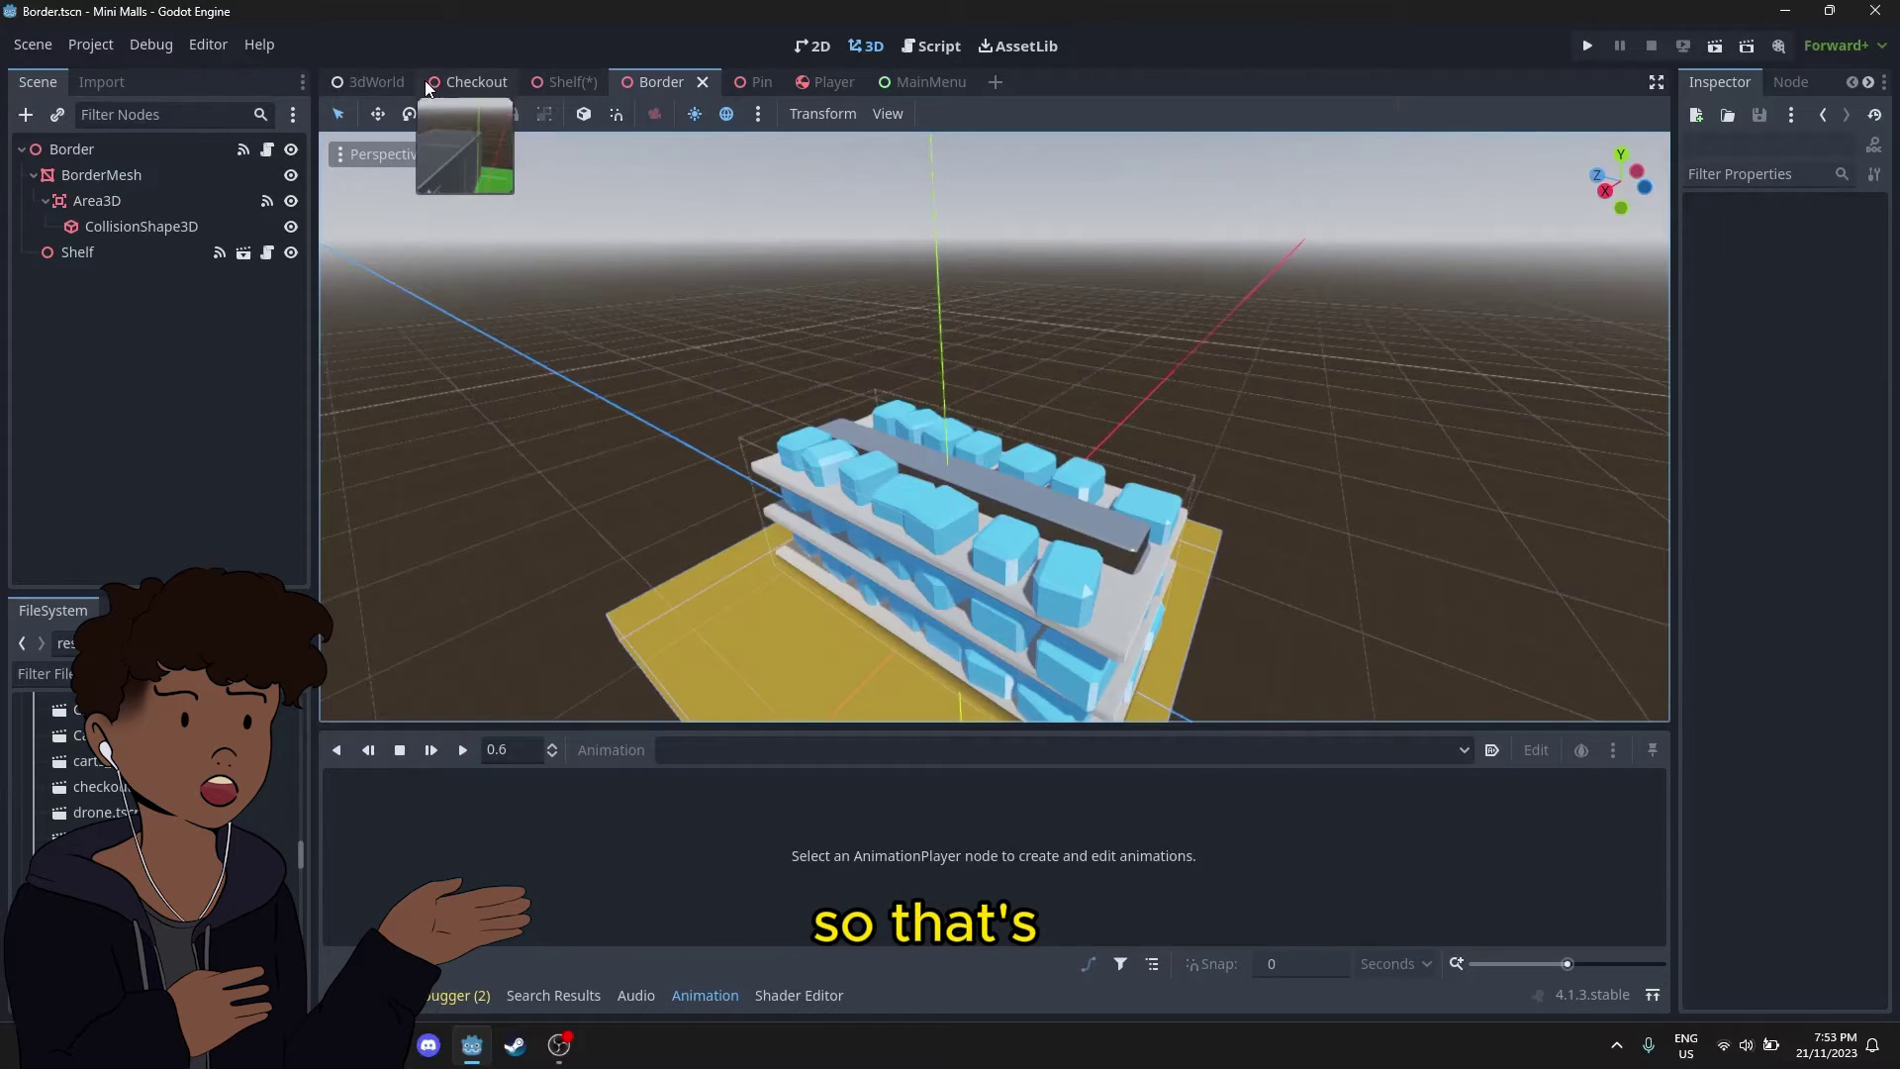
click(374, 82)
middle_drag(661, 463, 990, 388)
scroll(1412, 476, down, 15)
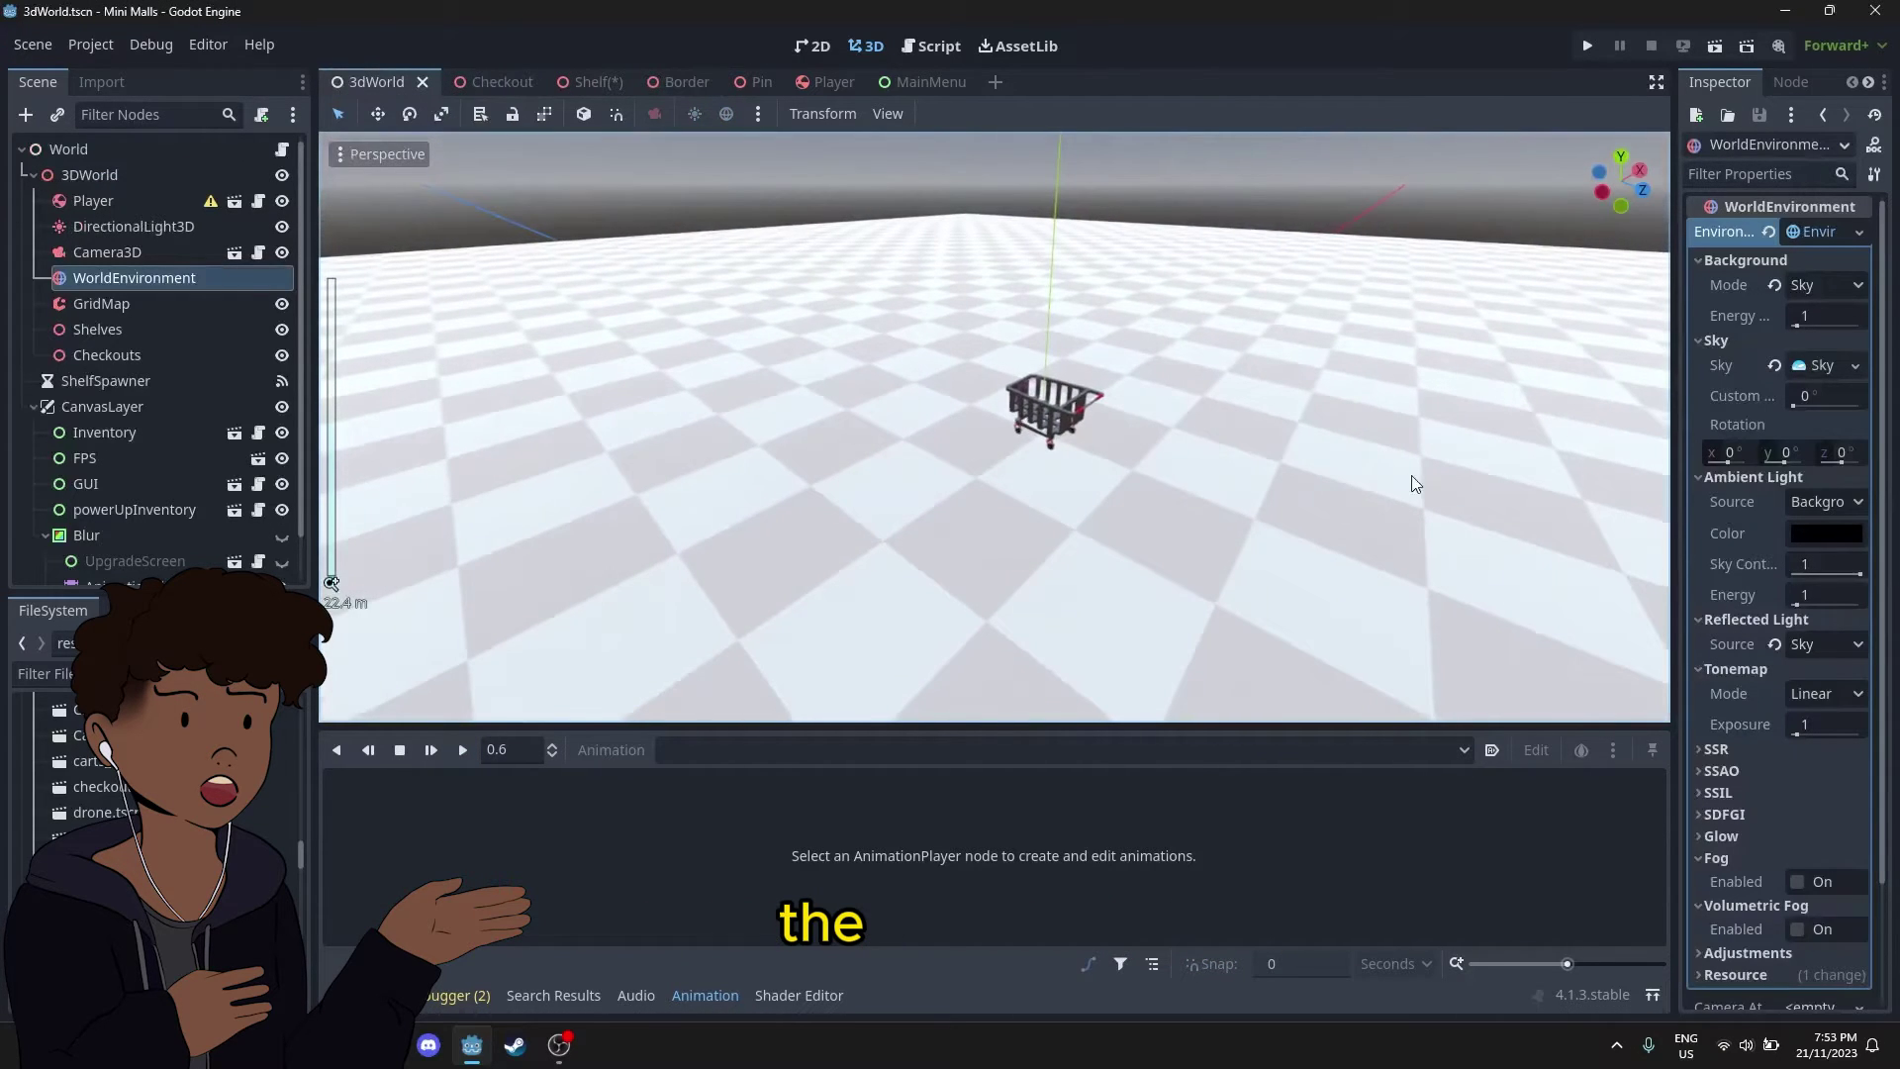
shift+middle_drag(1304, 499, 1093, 475)
scroll(1093, 475, down, 6)
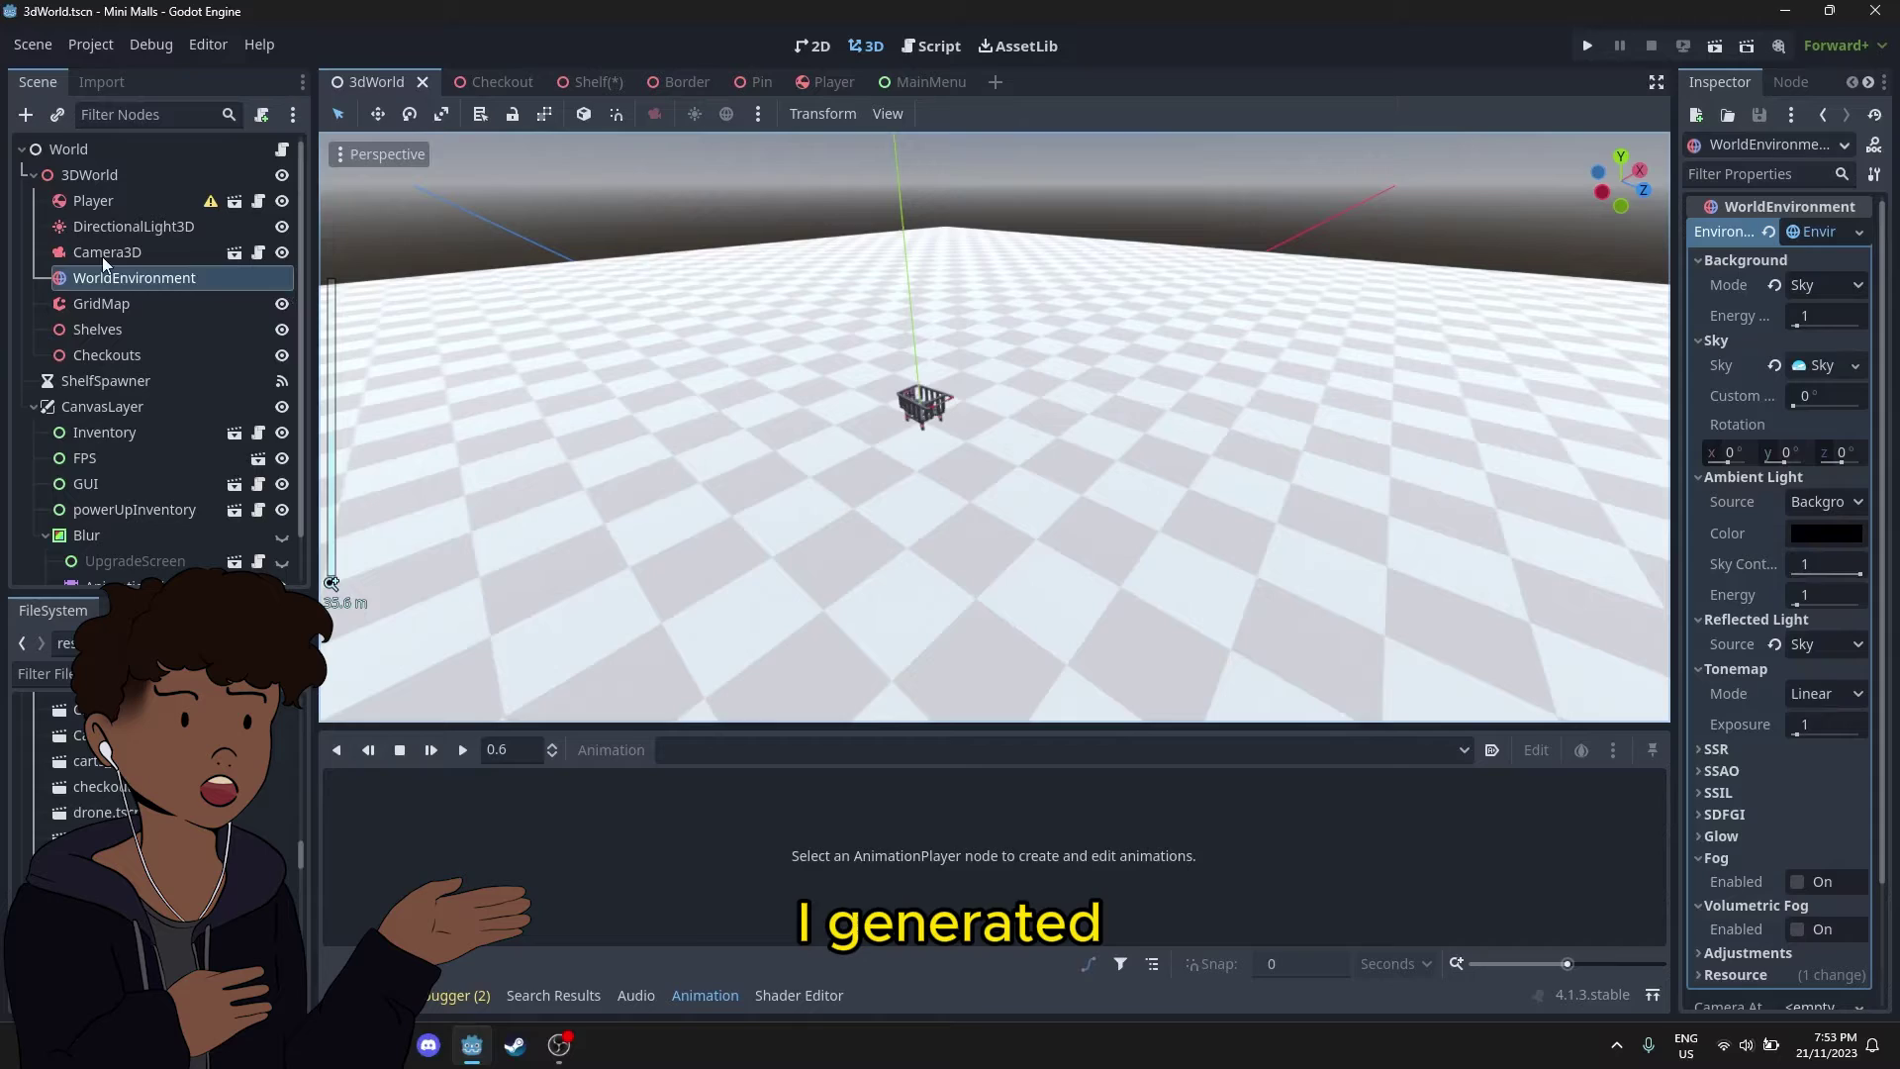
Select the GridMap node and examine its checkered floor tiles and surrounding grid from several angles.
click(101, 303)
scroll(814, 453, down, 6)
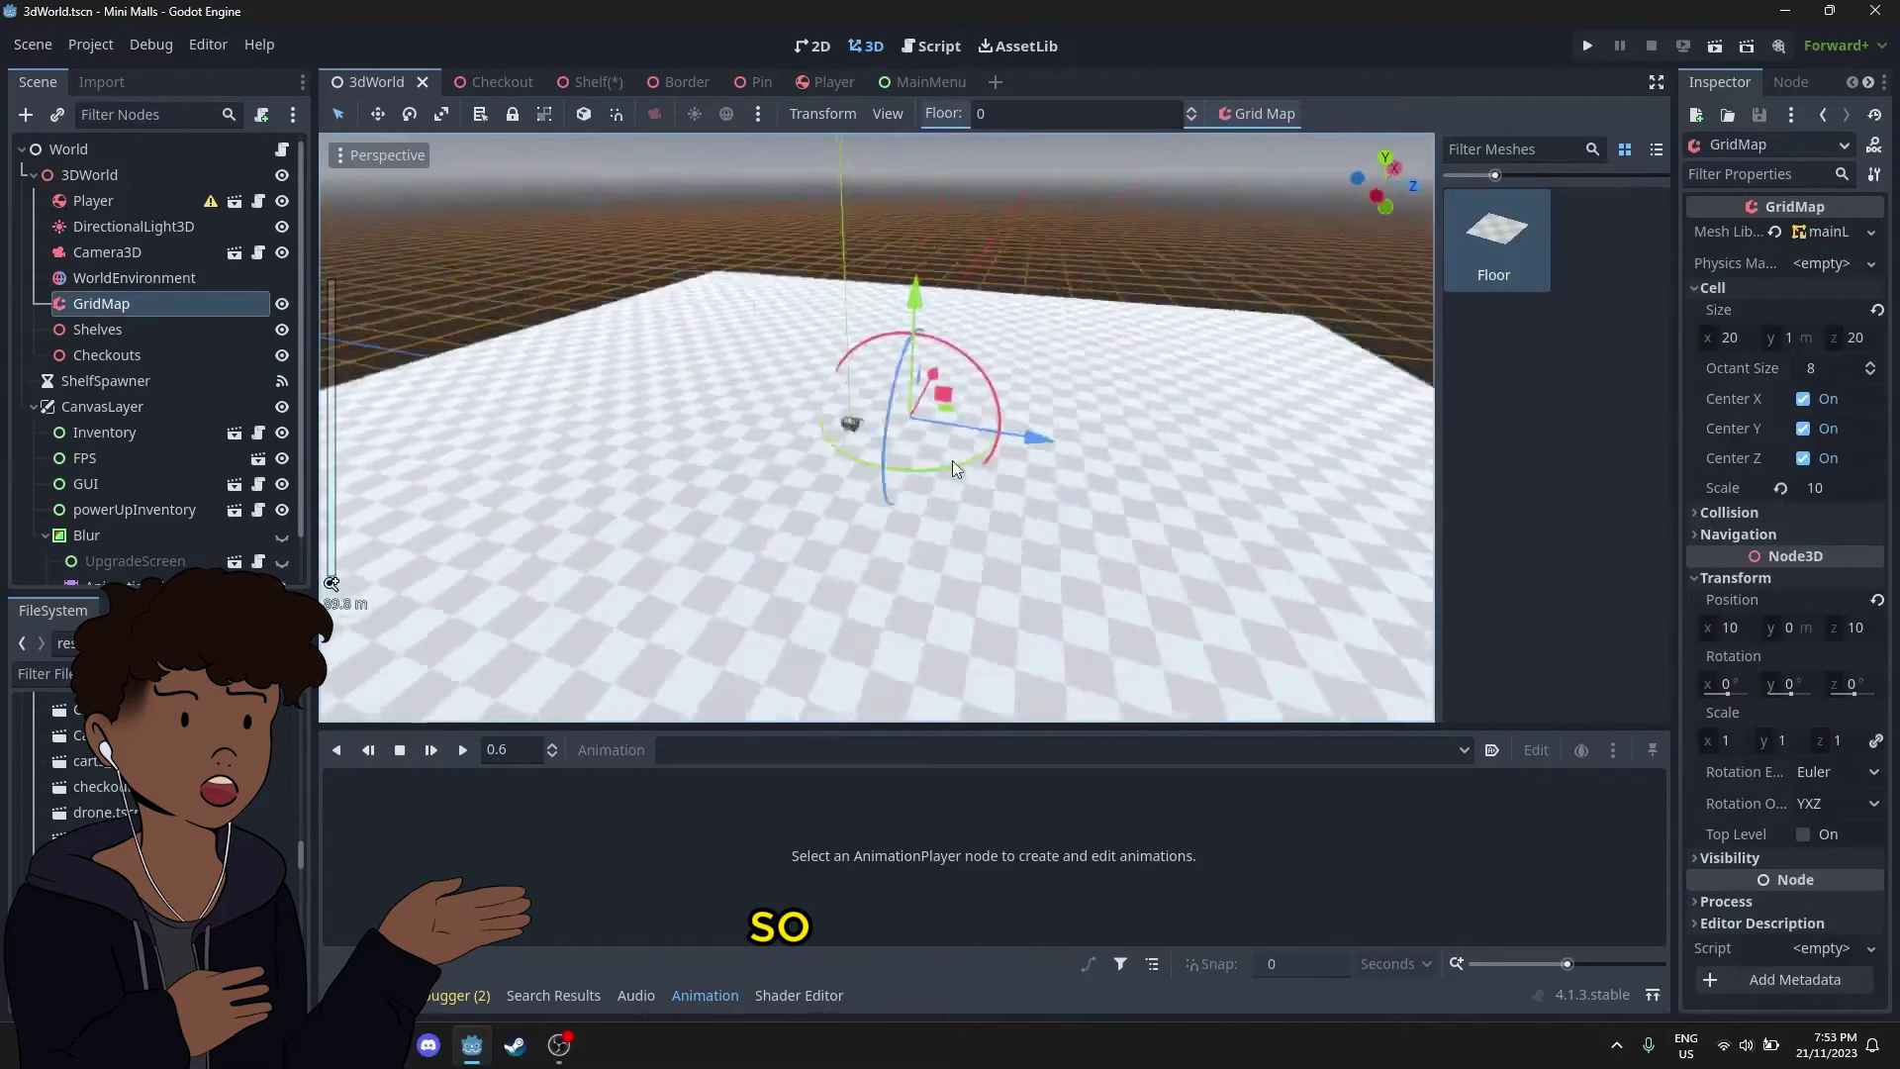
middle_drag(1125, 438, 1190, 502)
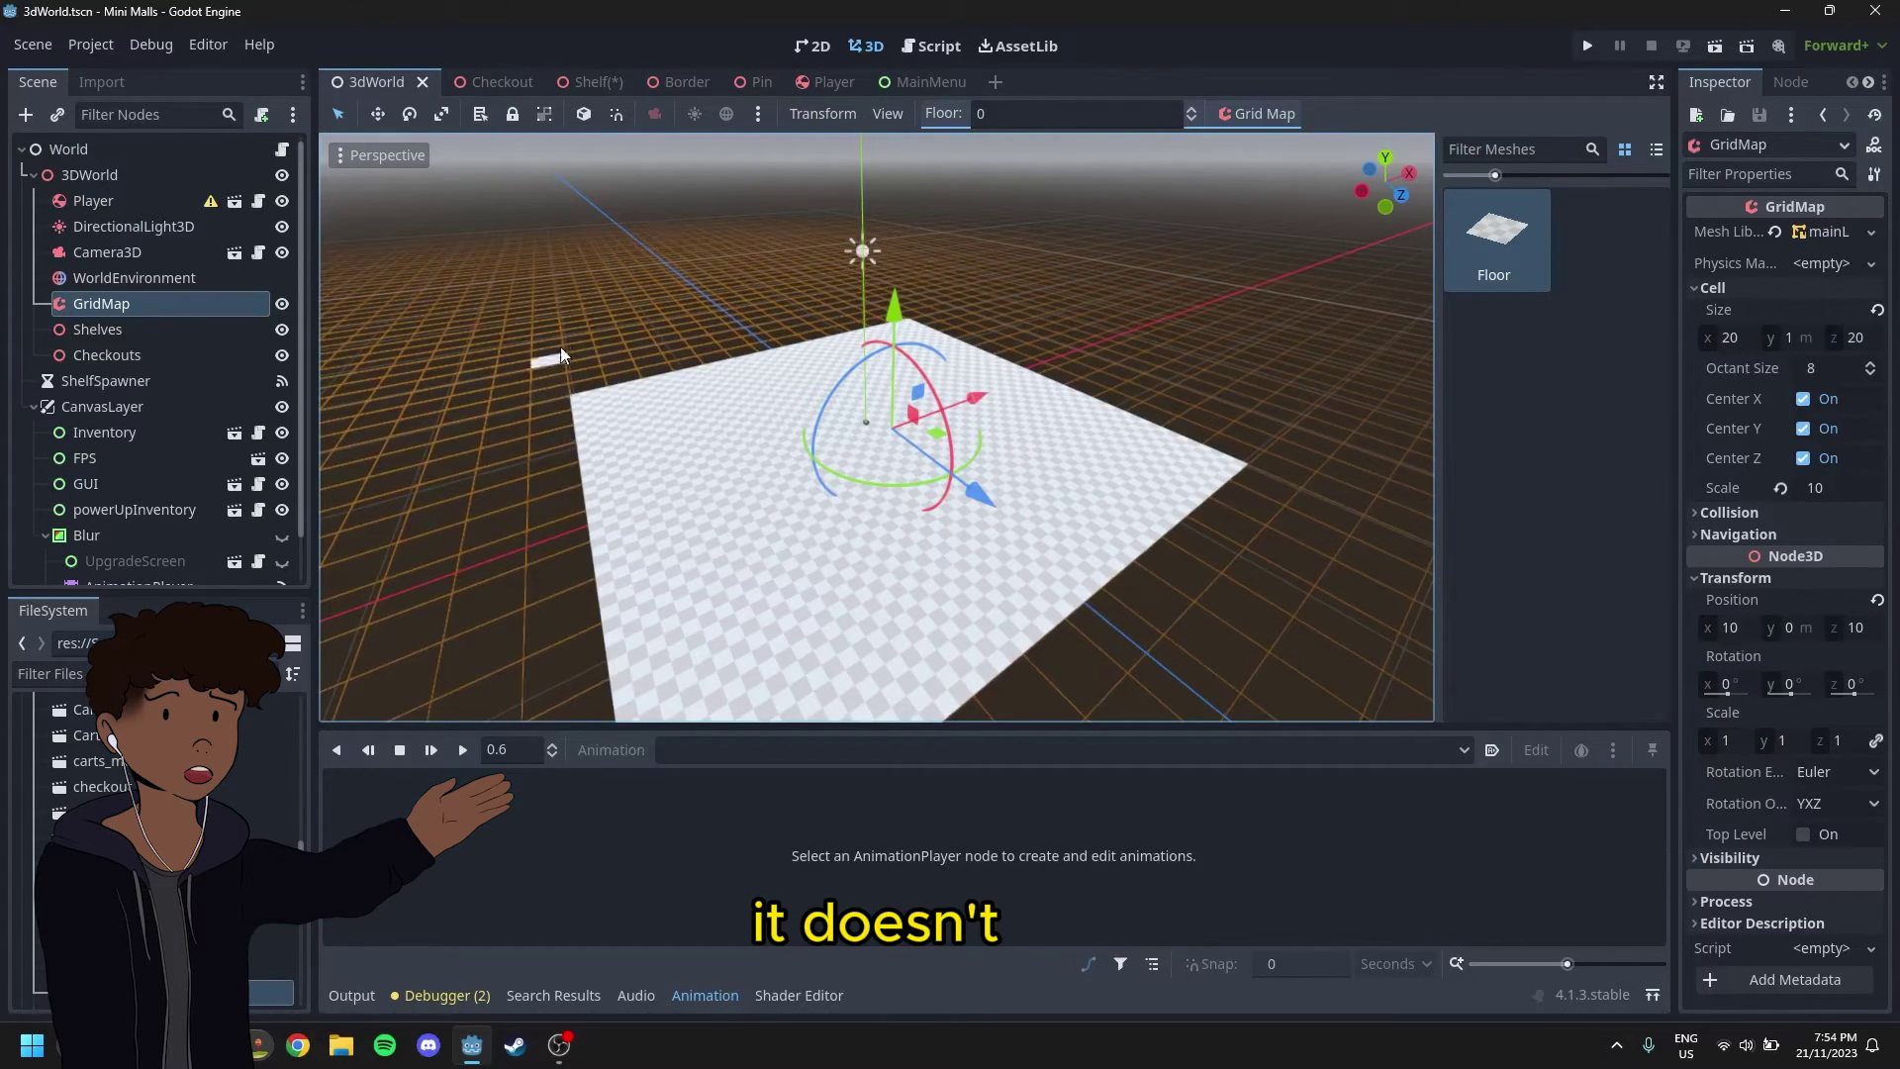
scroll(739, 471, up, 12)
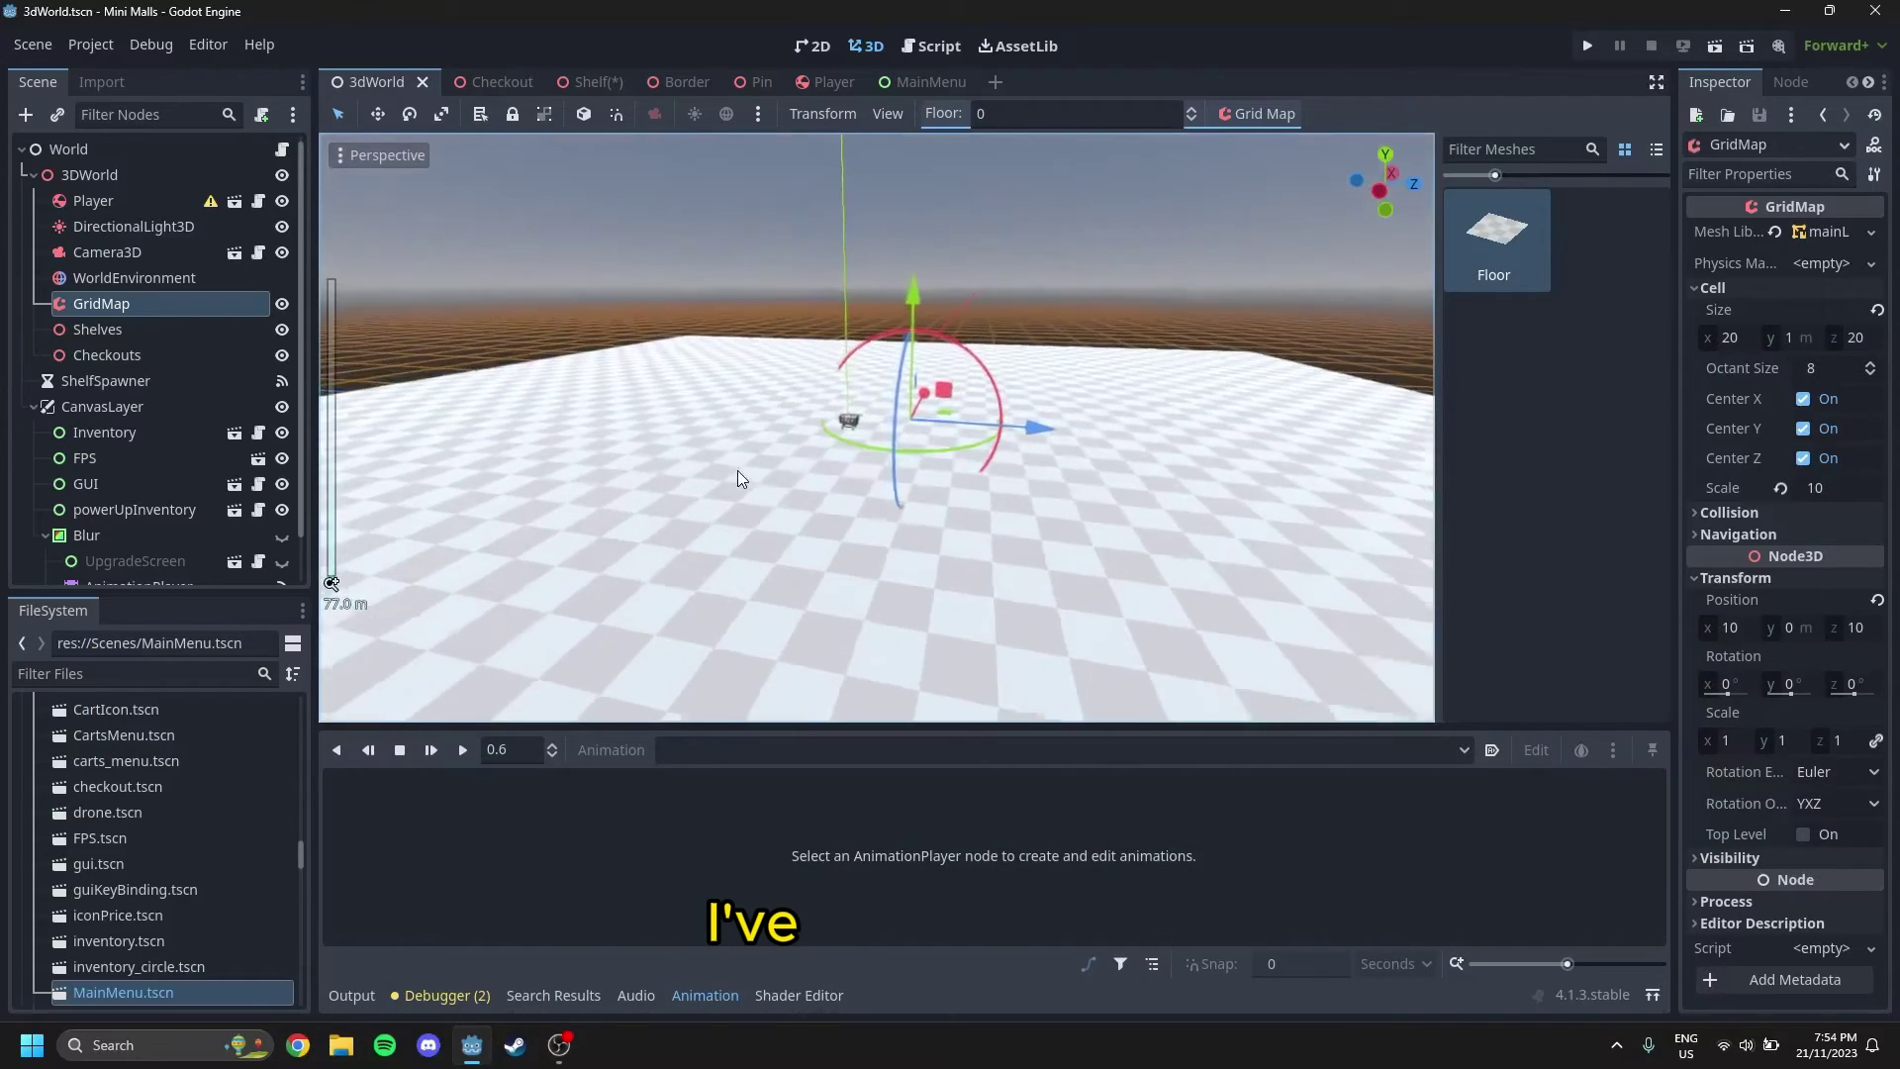
middle_drag(756, 492, 1194, 562)
scroll(594, 539, down, 5)
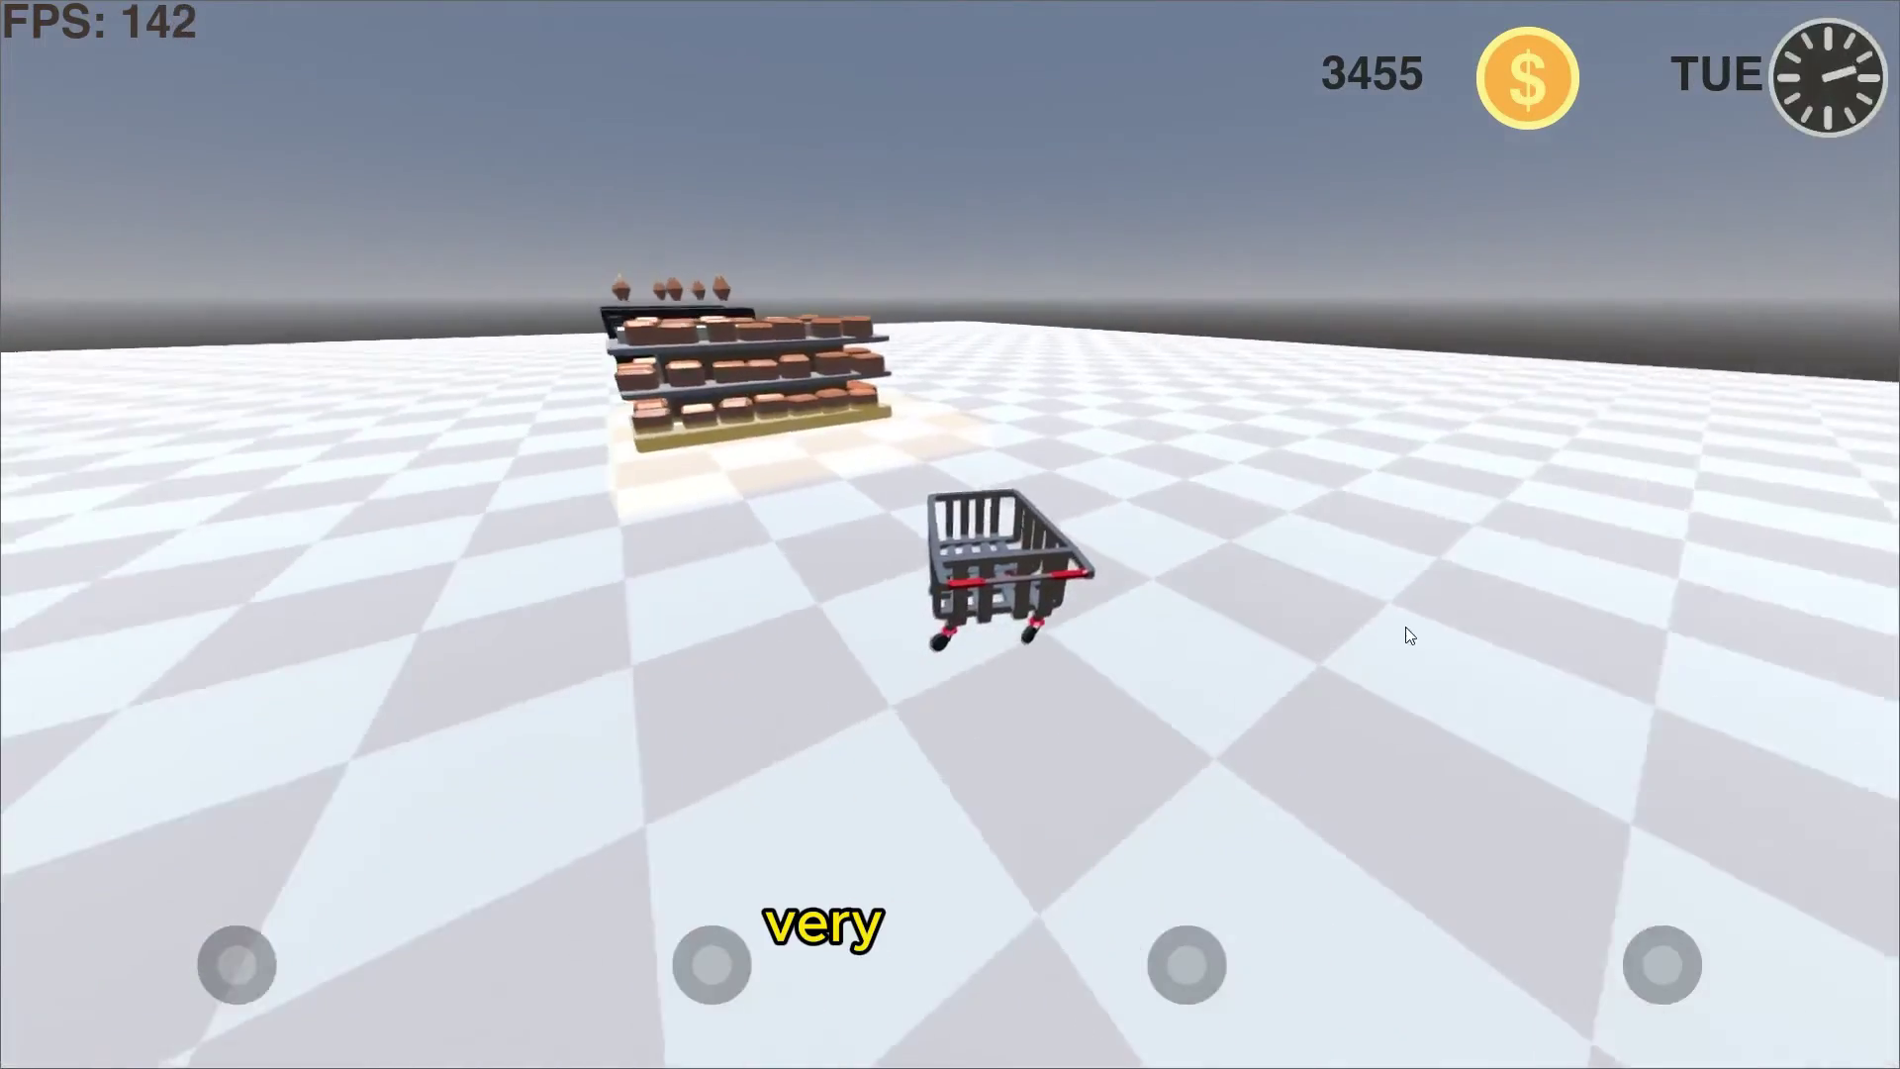
Drive the shopping cart through the running 3D game, collecting two orange items from the shelves and steering past the checkouts.
key(w)
key(a)
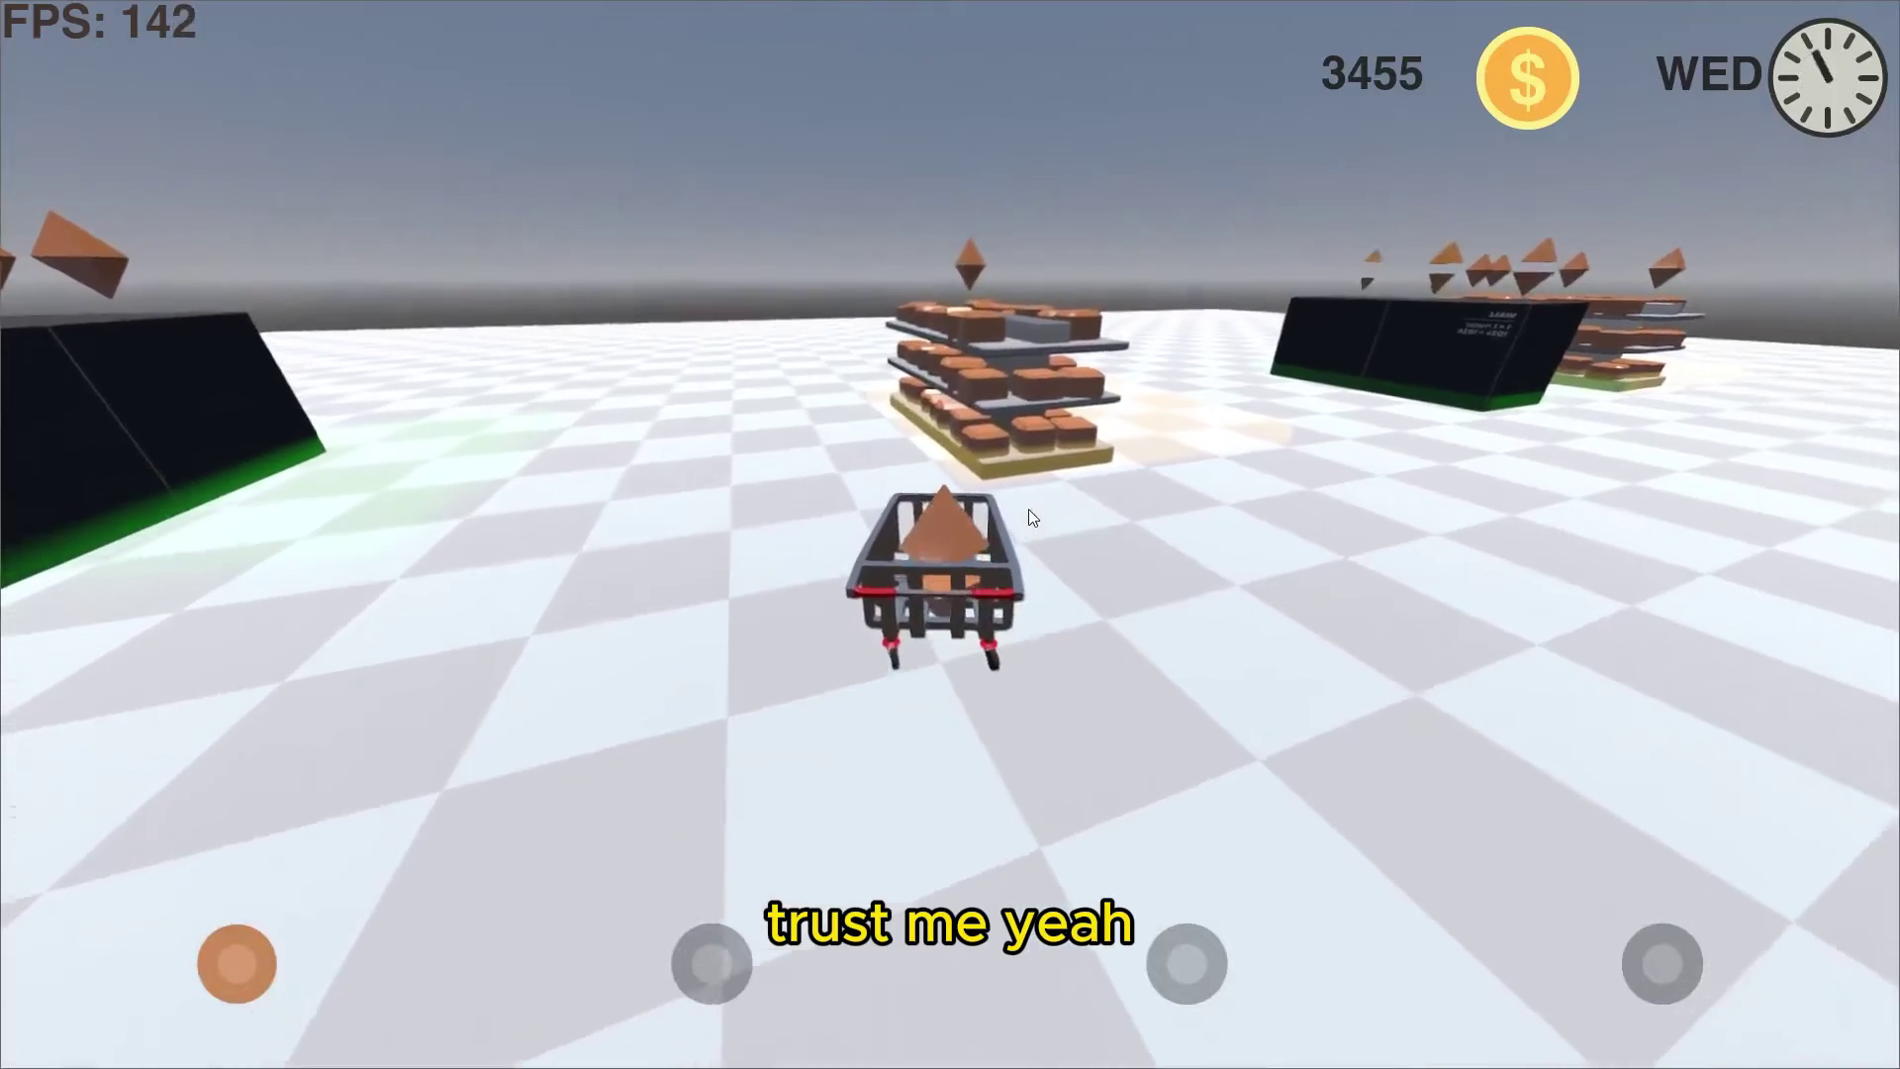
key(w)
key(a)
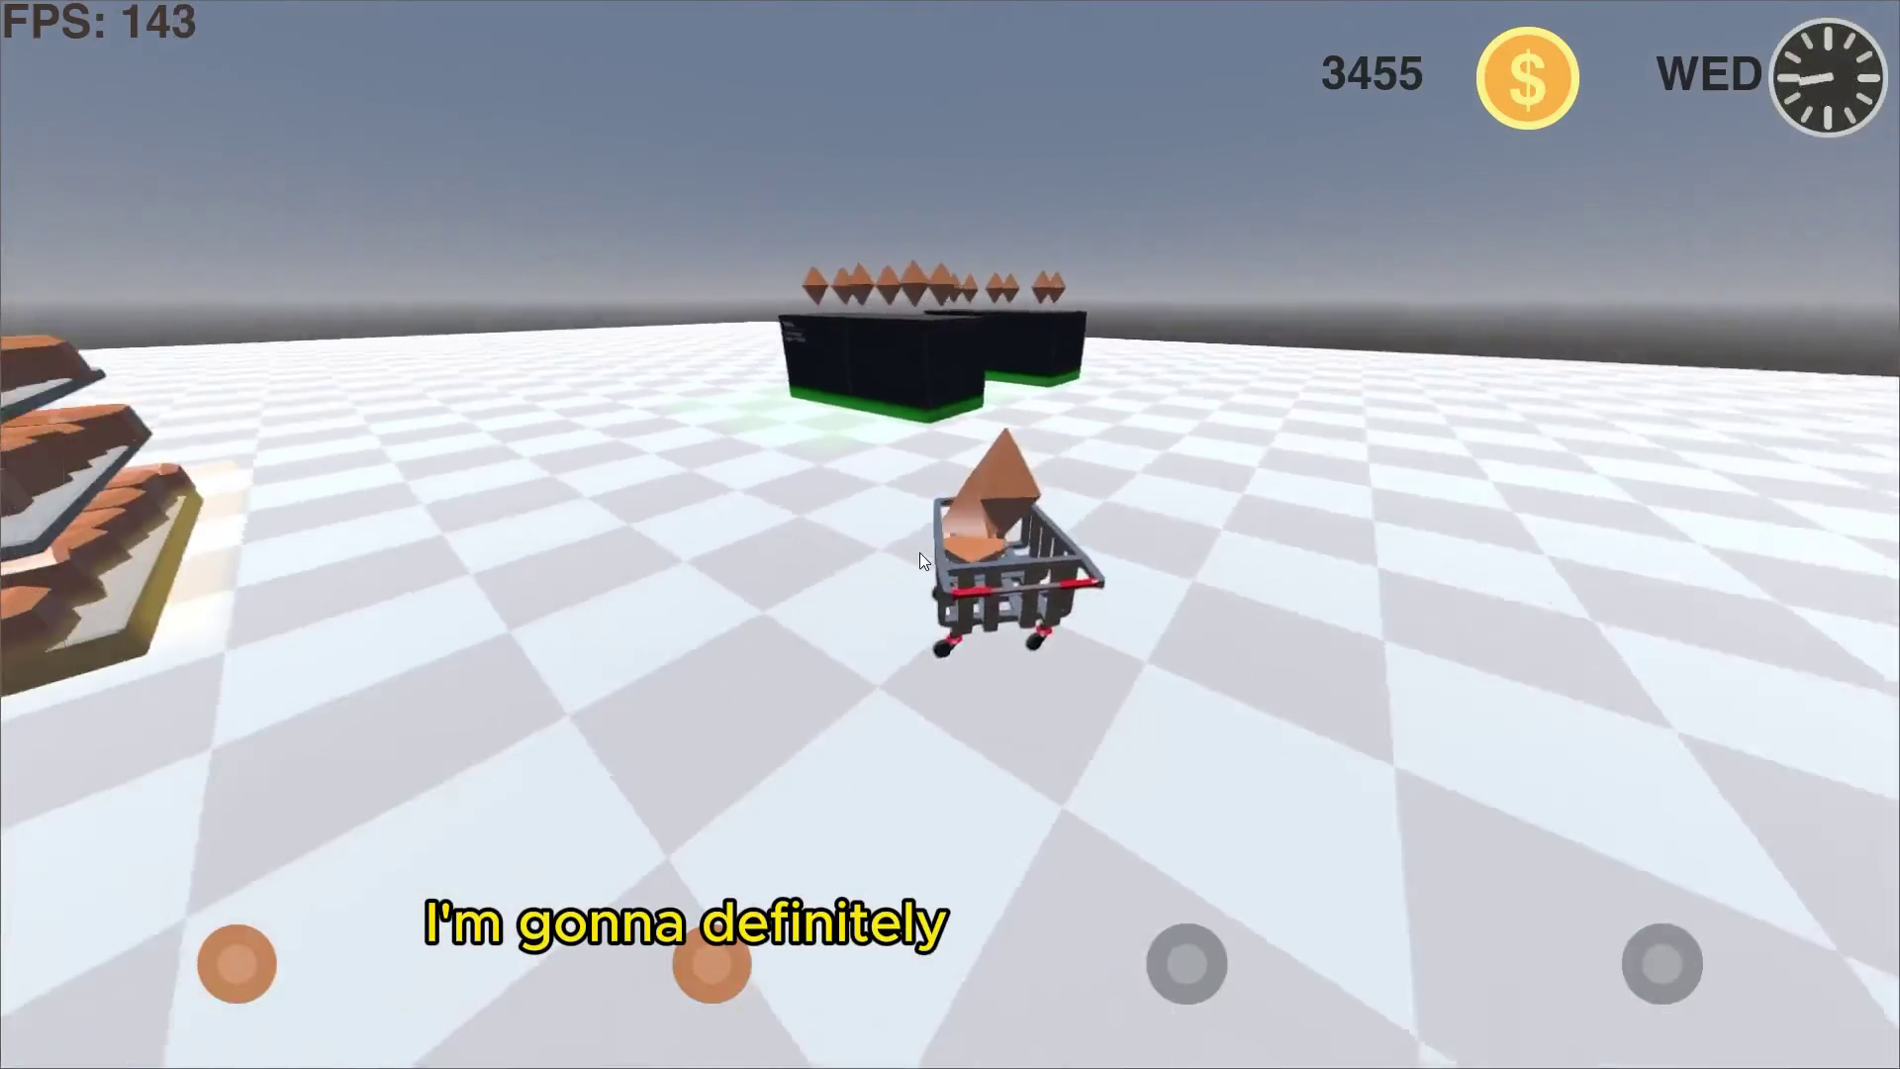
key(w)
key(a)
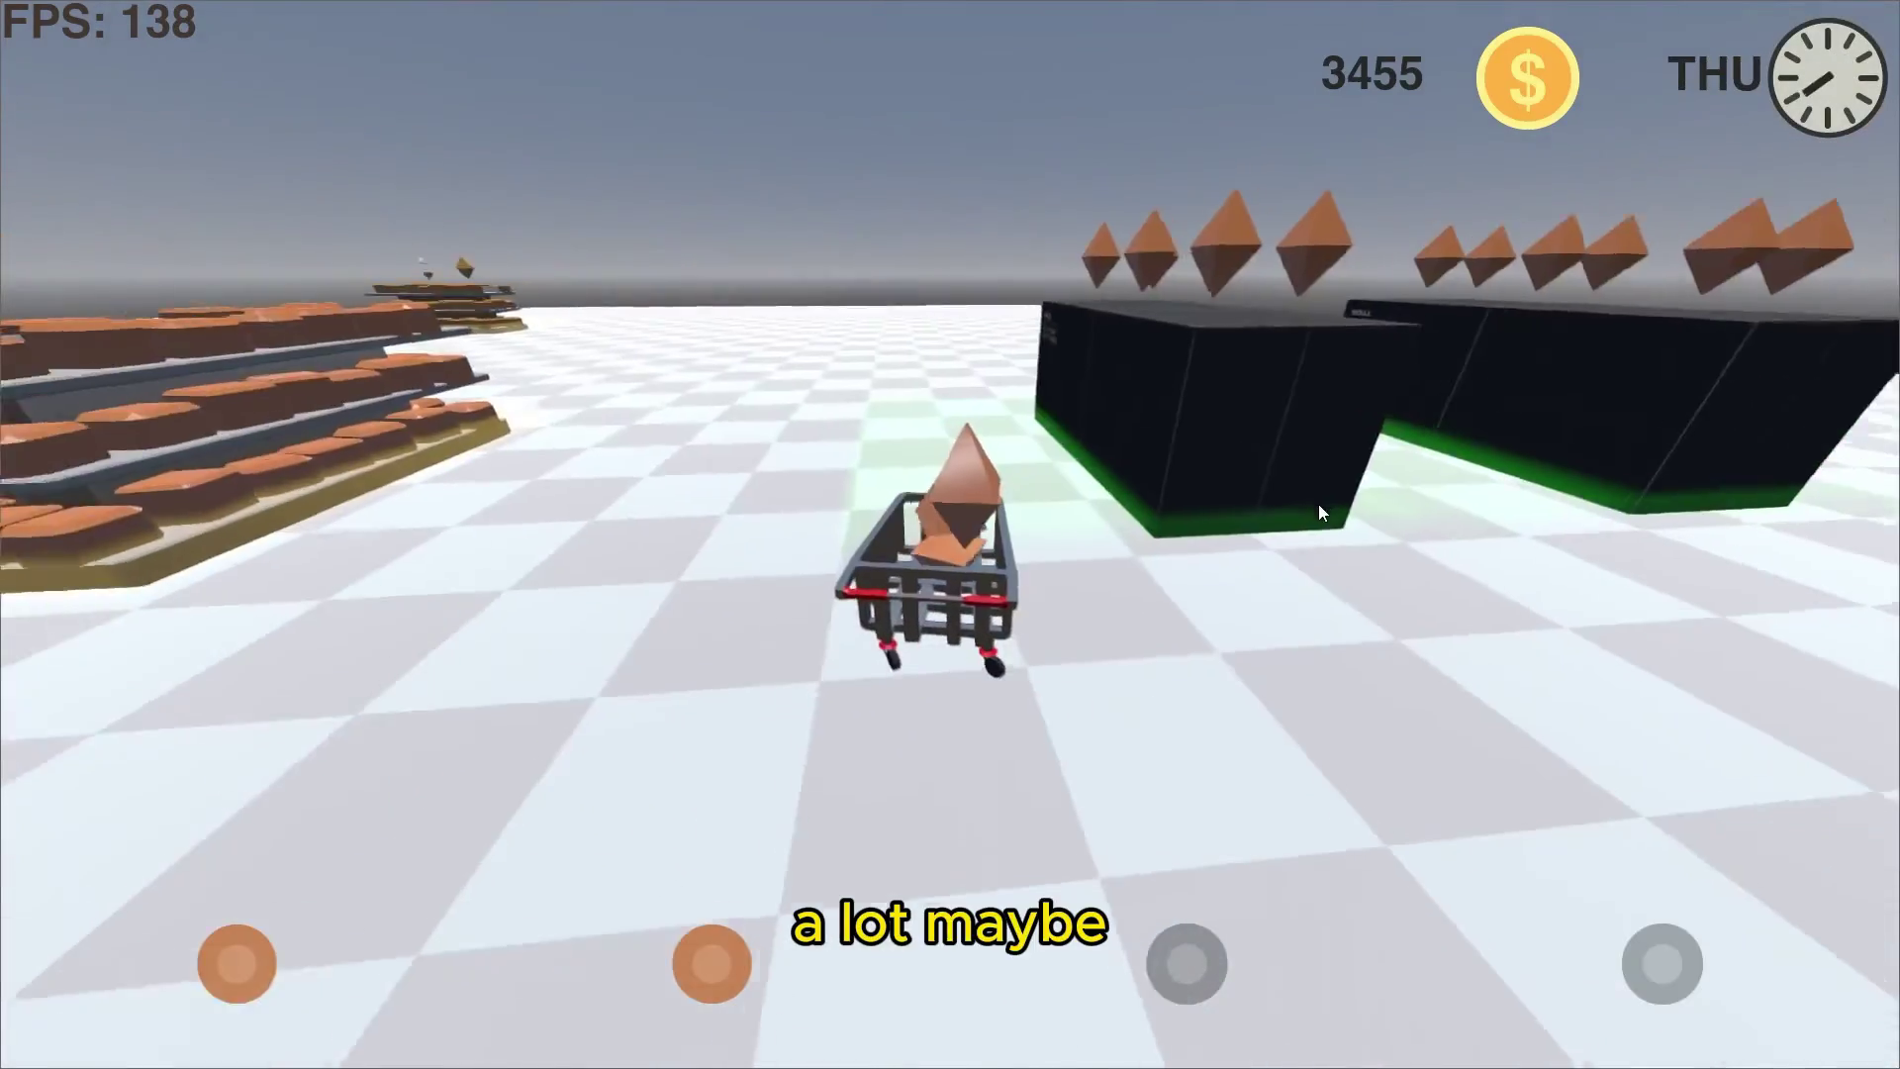
key(w)
key(d)
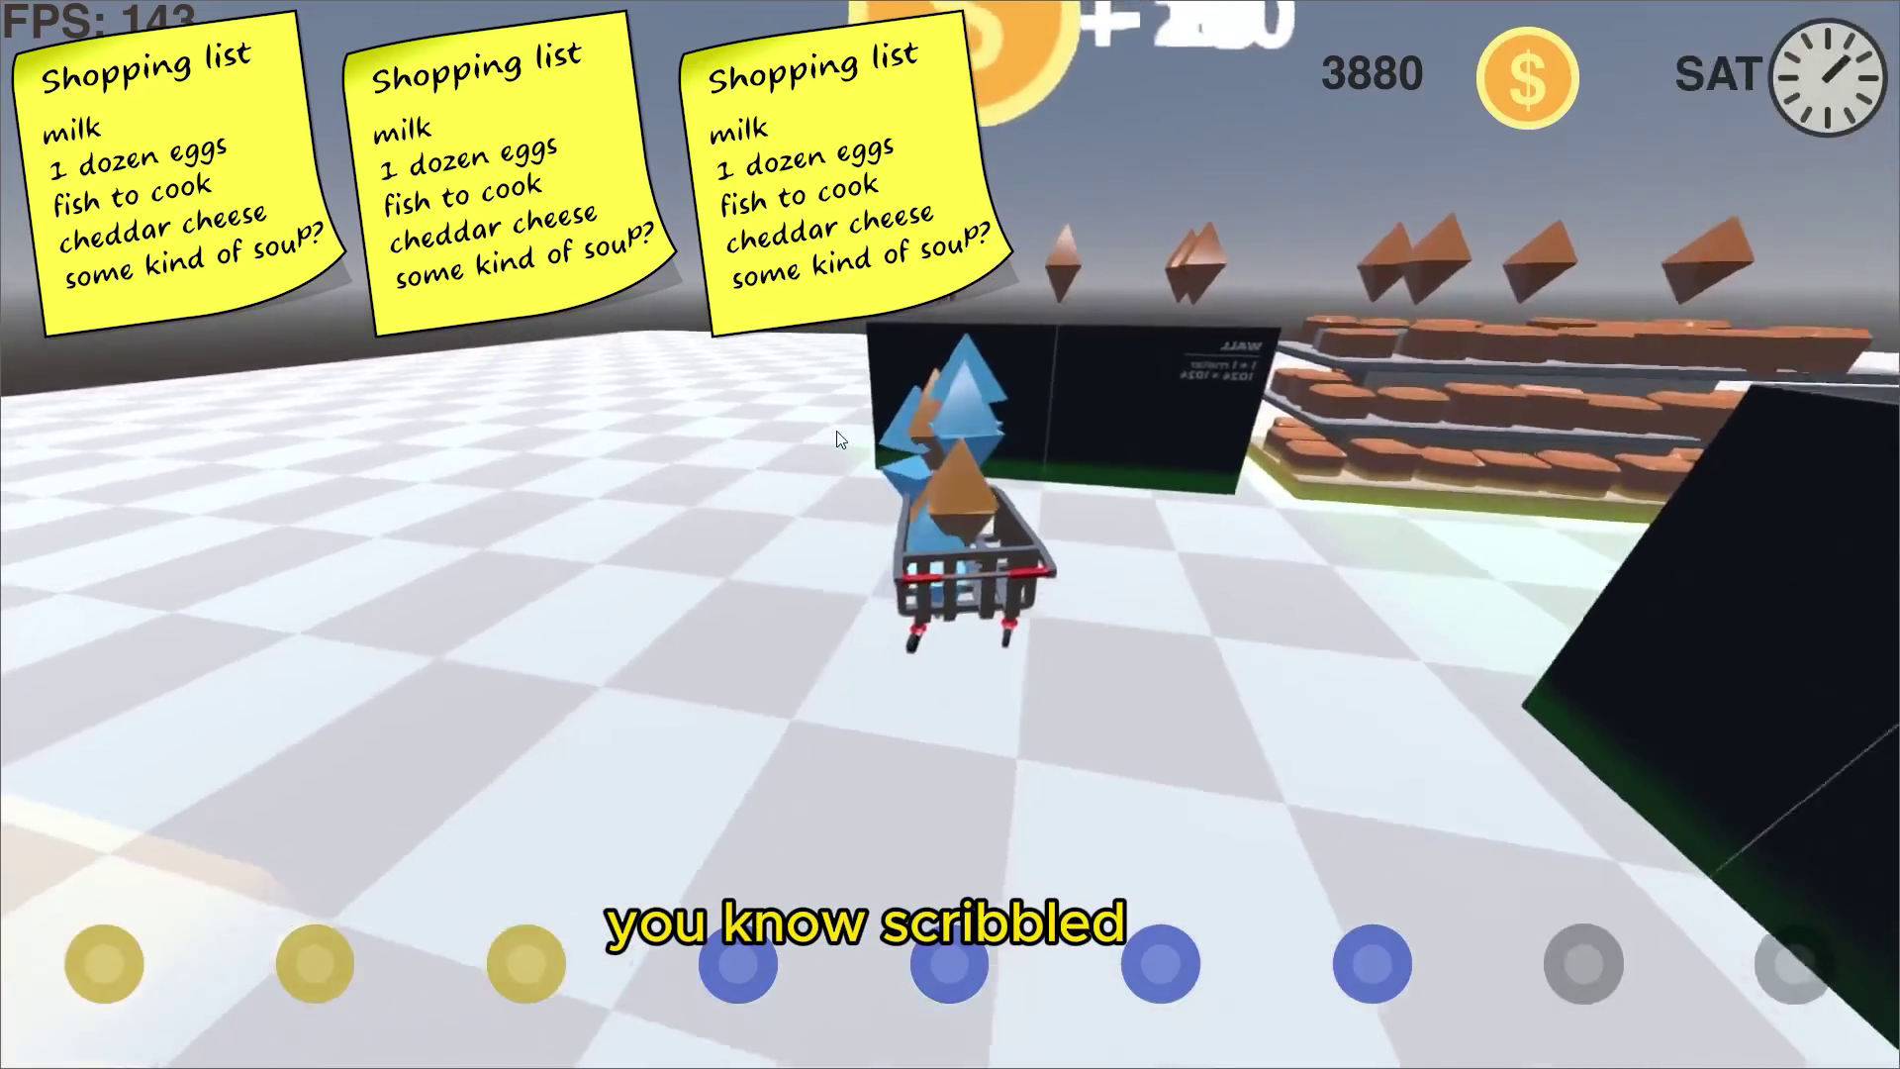
Steer the cart alongside an orange shelf to fill the last two inventory slots, and head for the nearest checkout.
key(d)
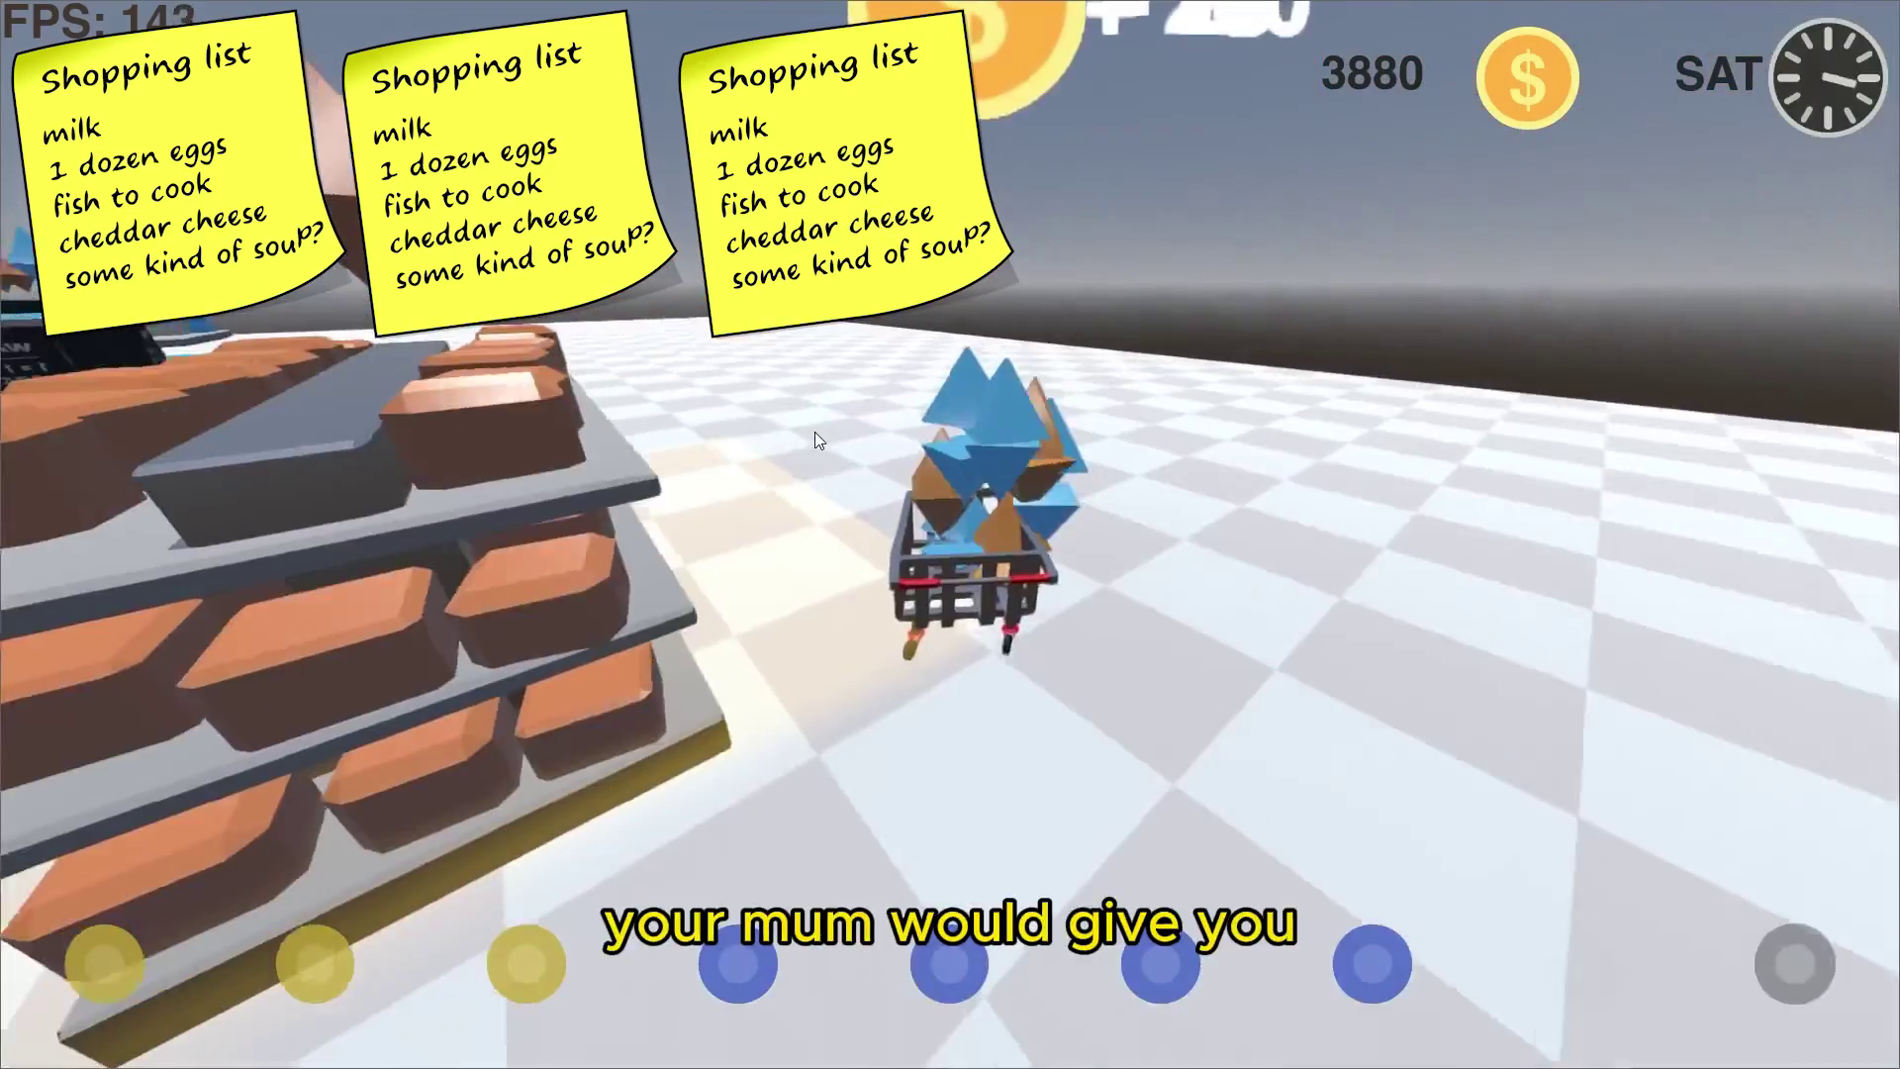
key(s)
key(a)
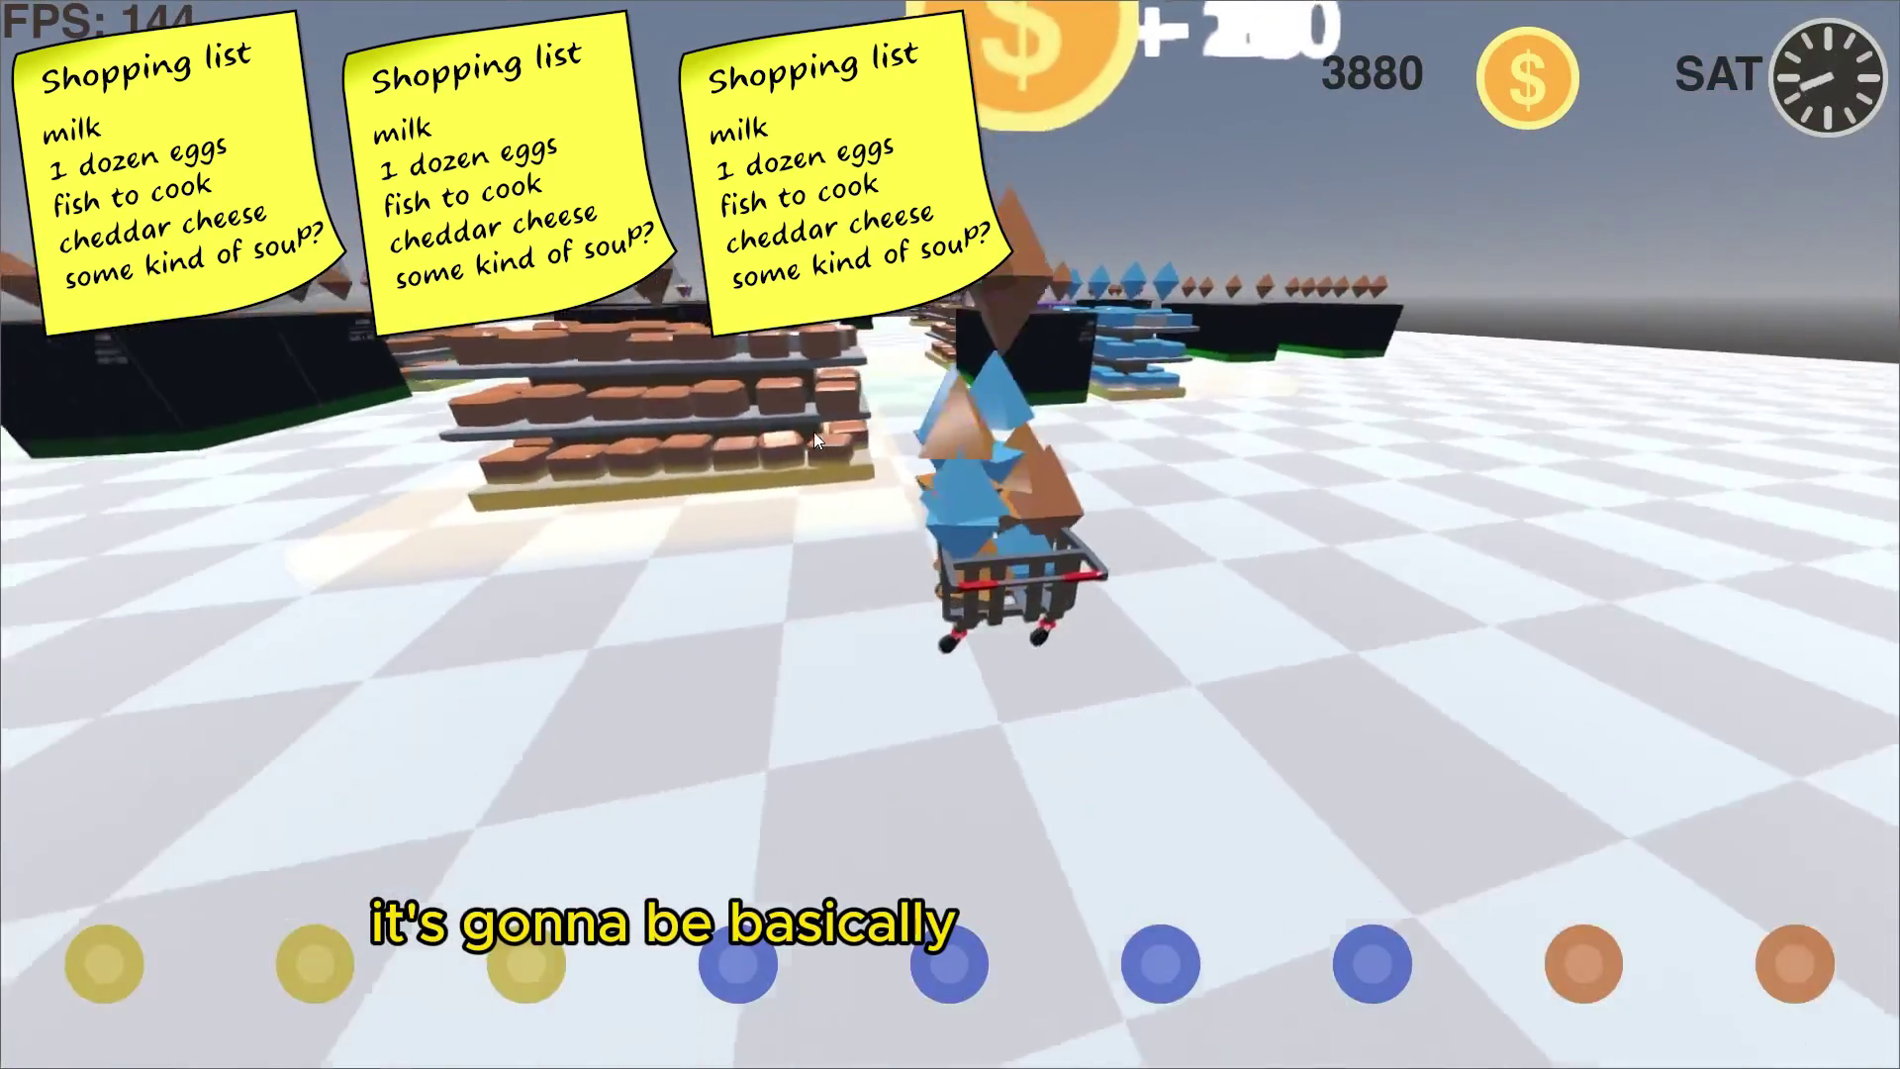
key(w)
key(d)
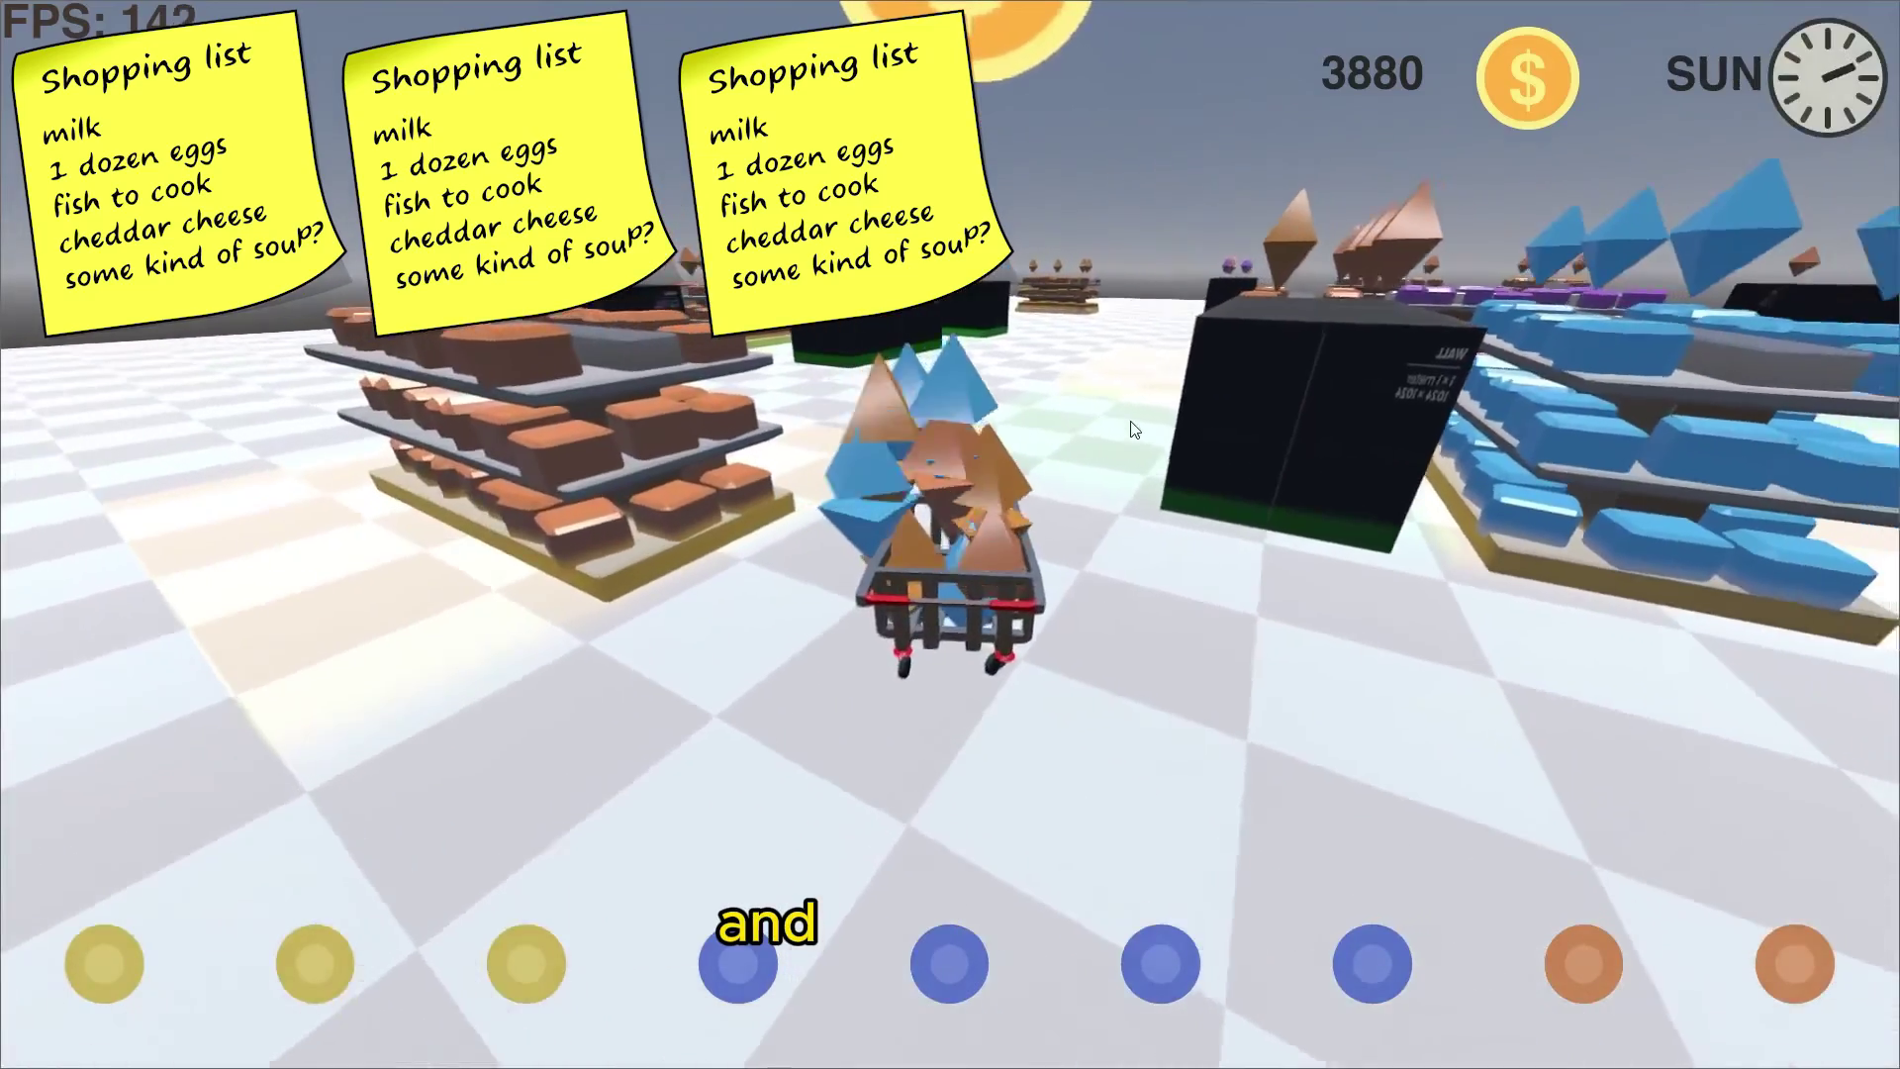
key(d)
key(w)
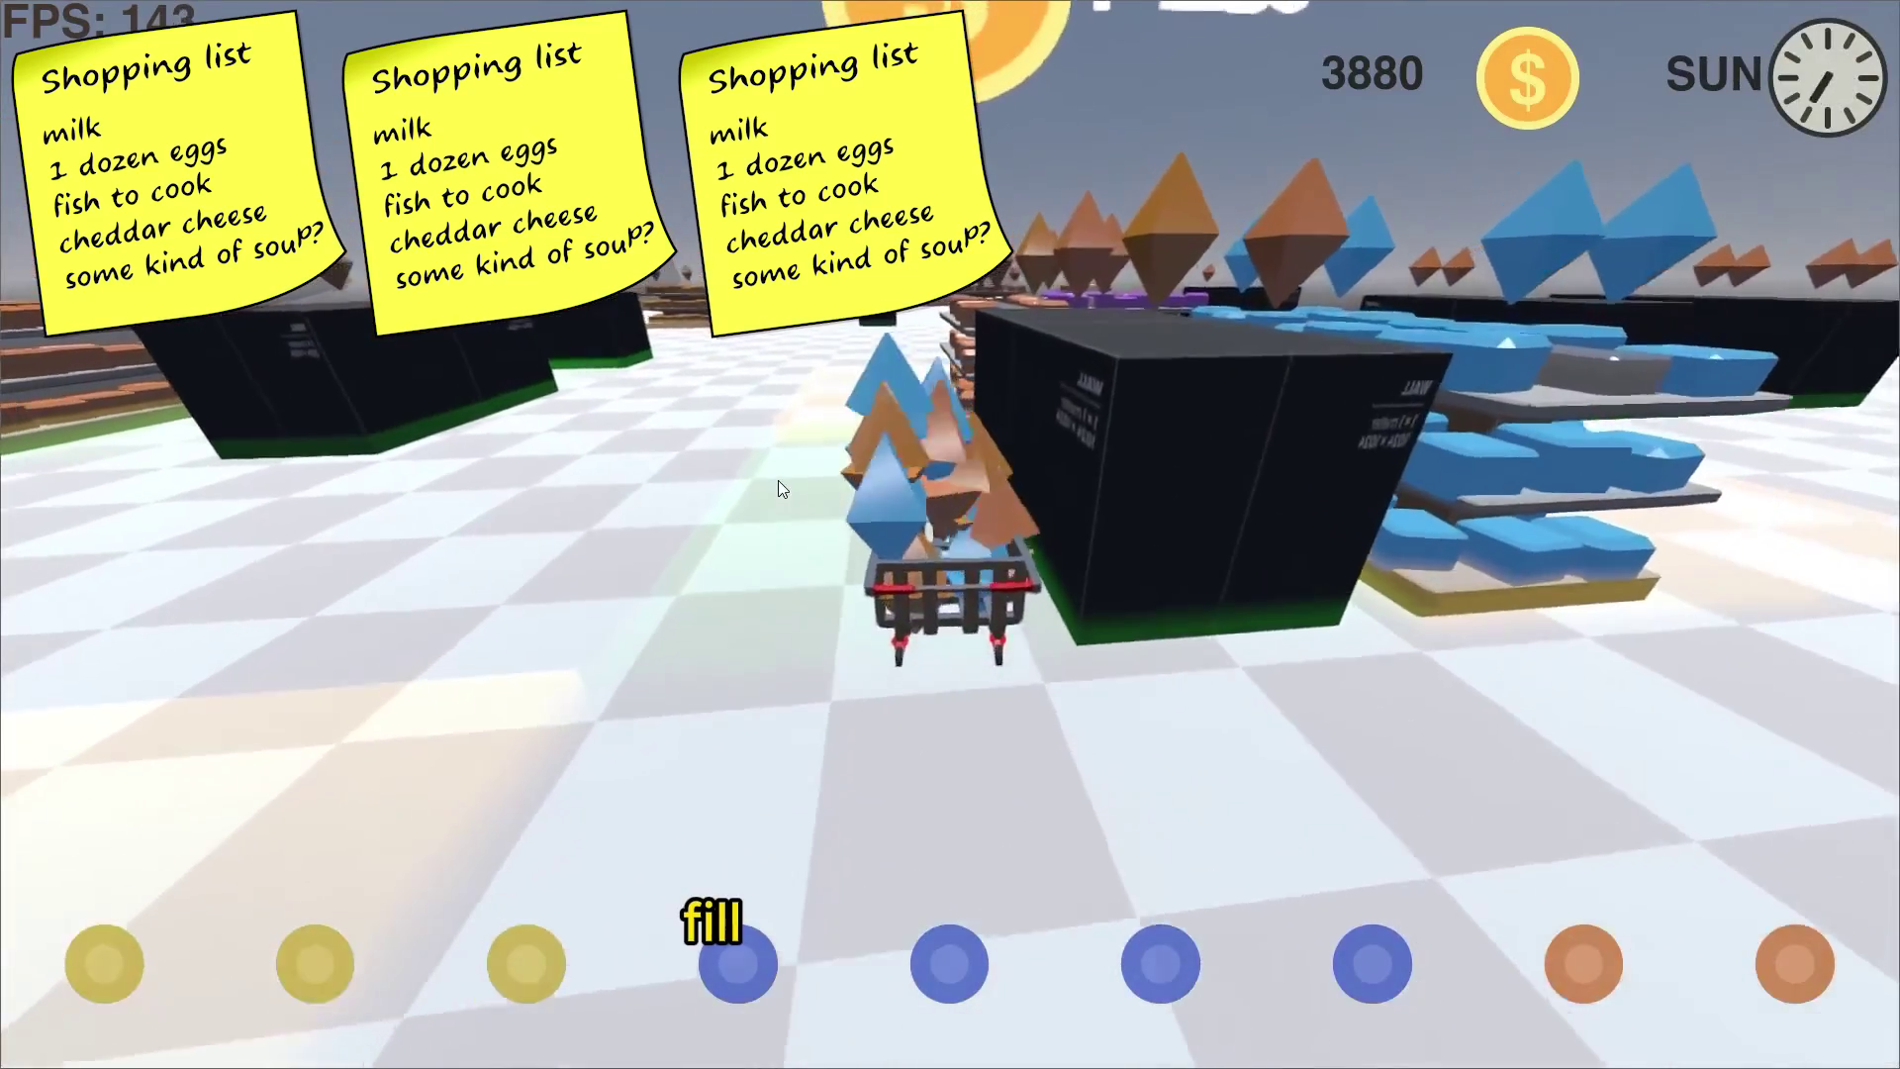
Drive the full cart past several checkouts to sell the yellow and orange items and some blue ones.
key(w)
key(a)
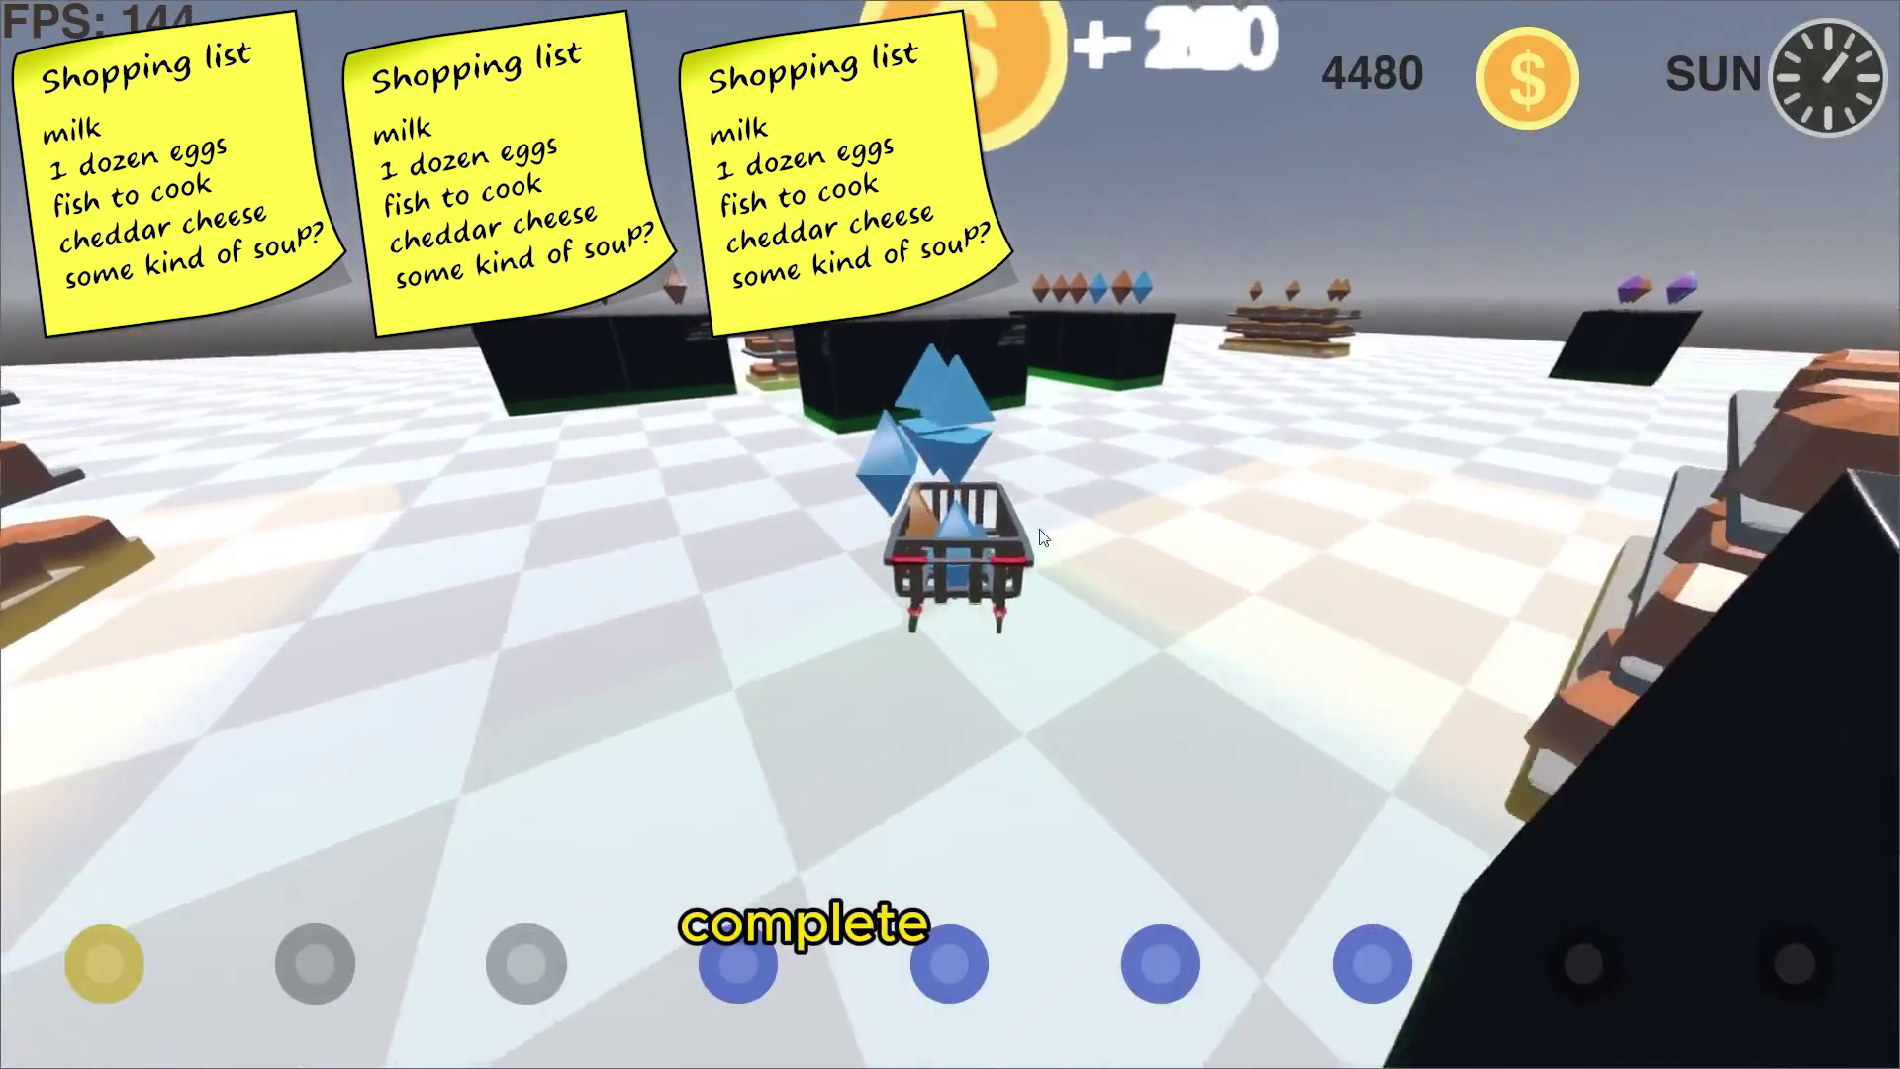
key(w)
key(d)
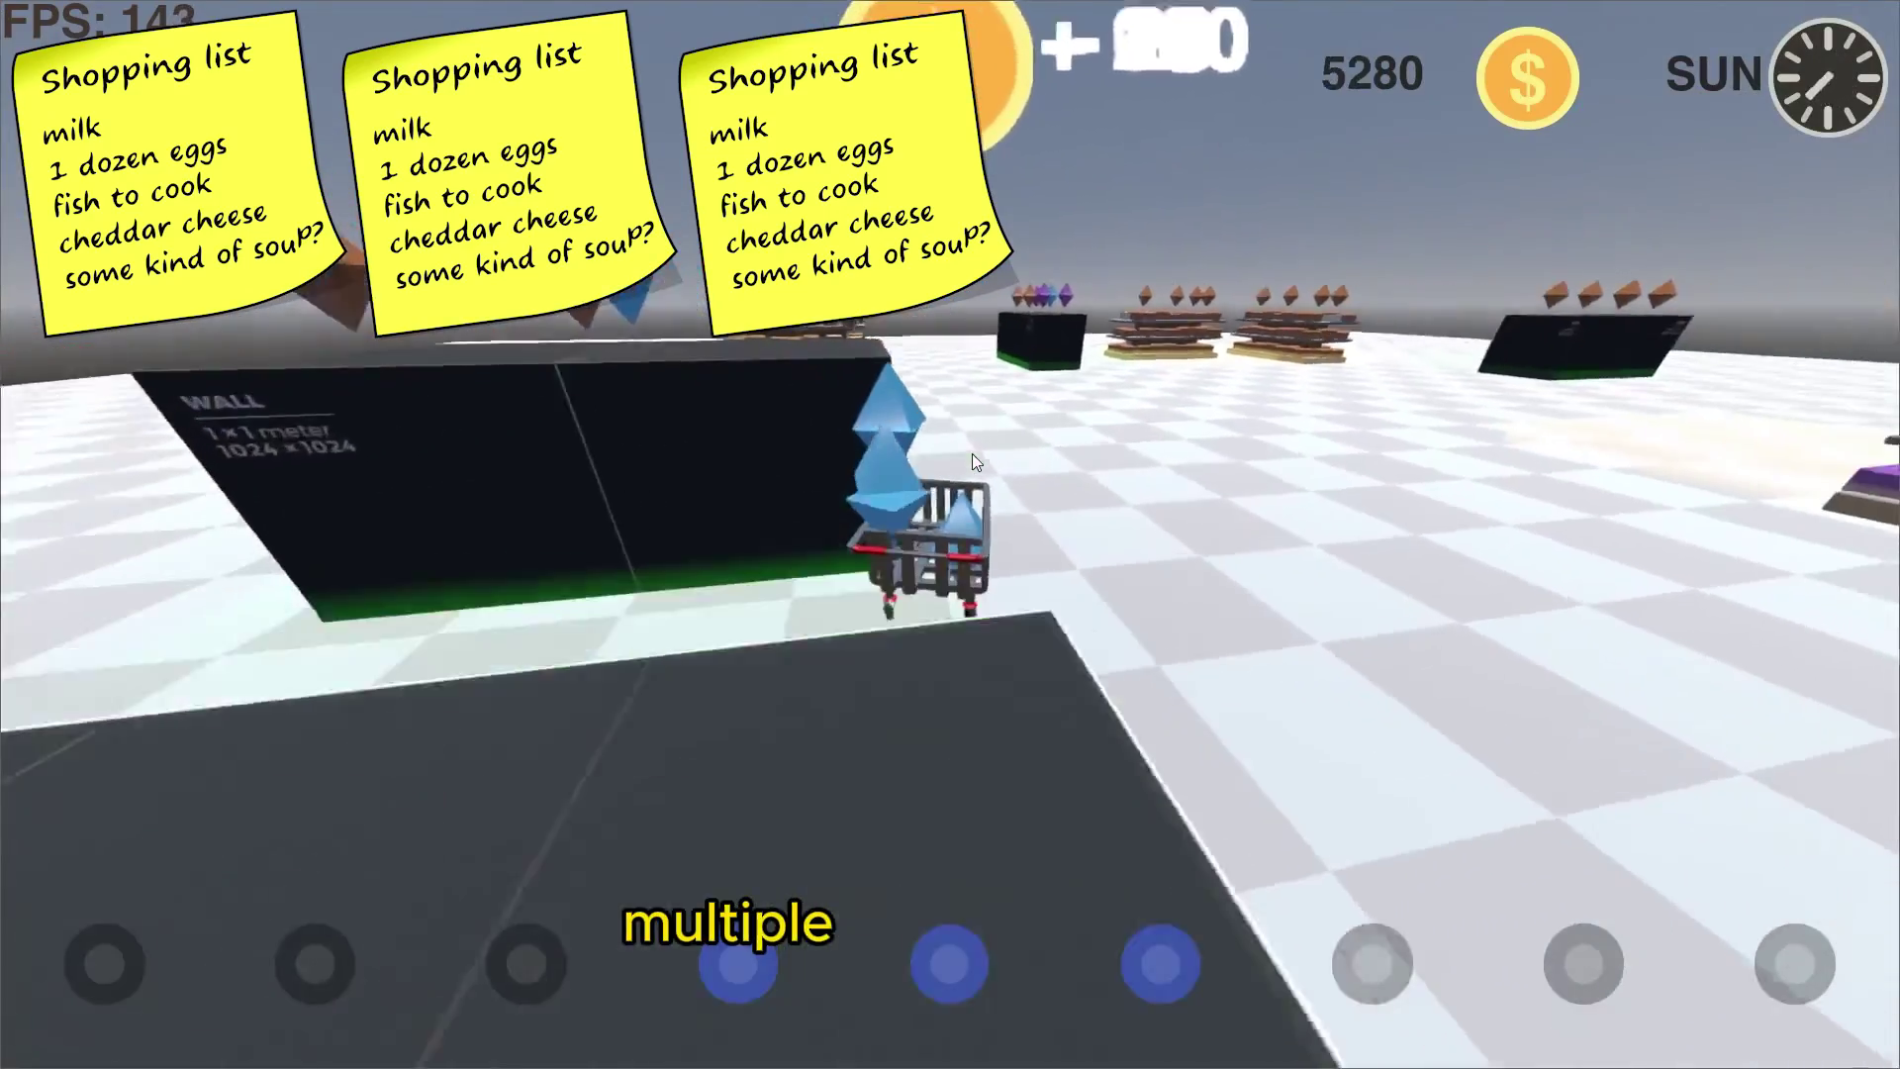
key(w)
key(d)
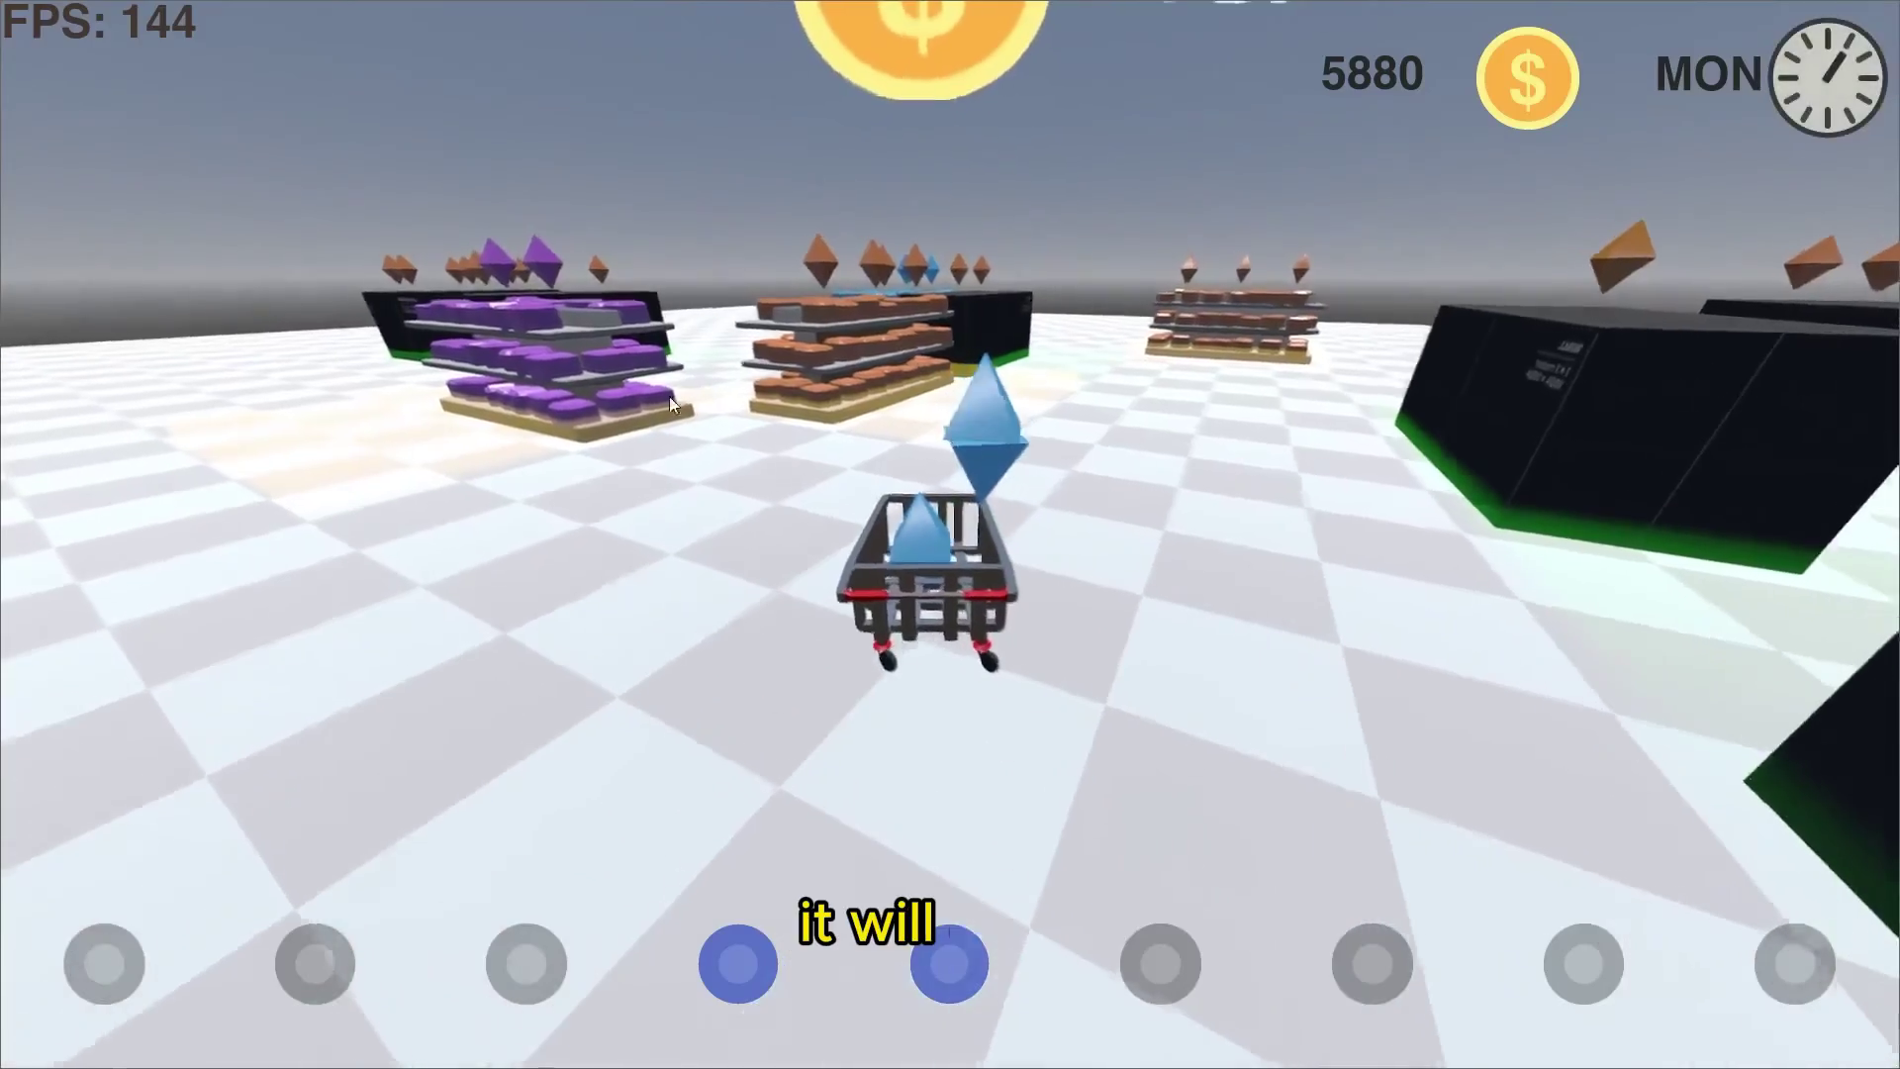
Load the cart with purple items and sell most of them at the checkout ahead.
key(w)
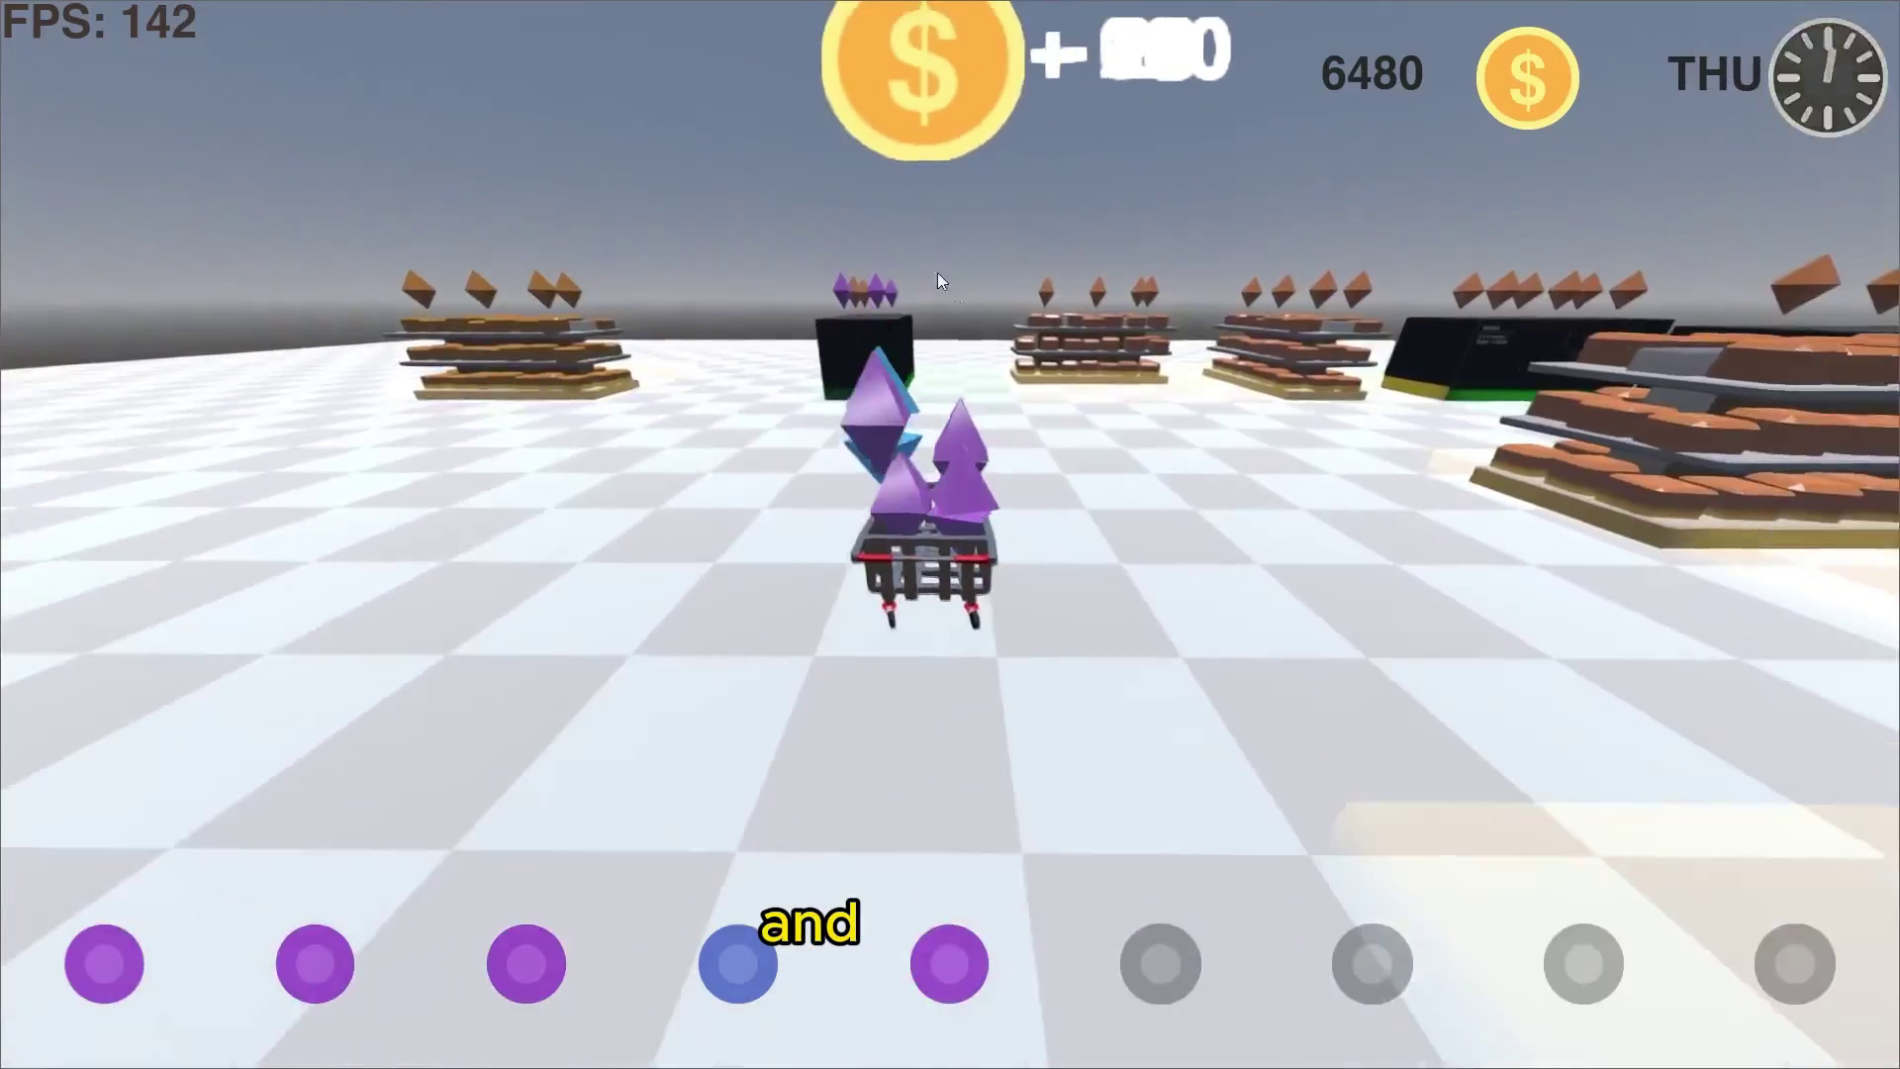
key(w)
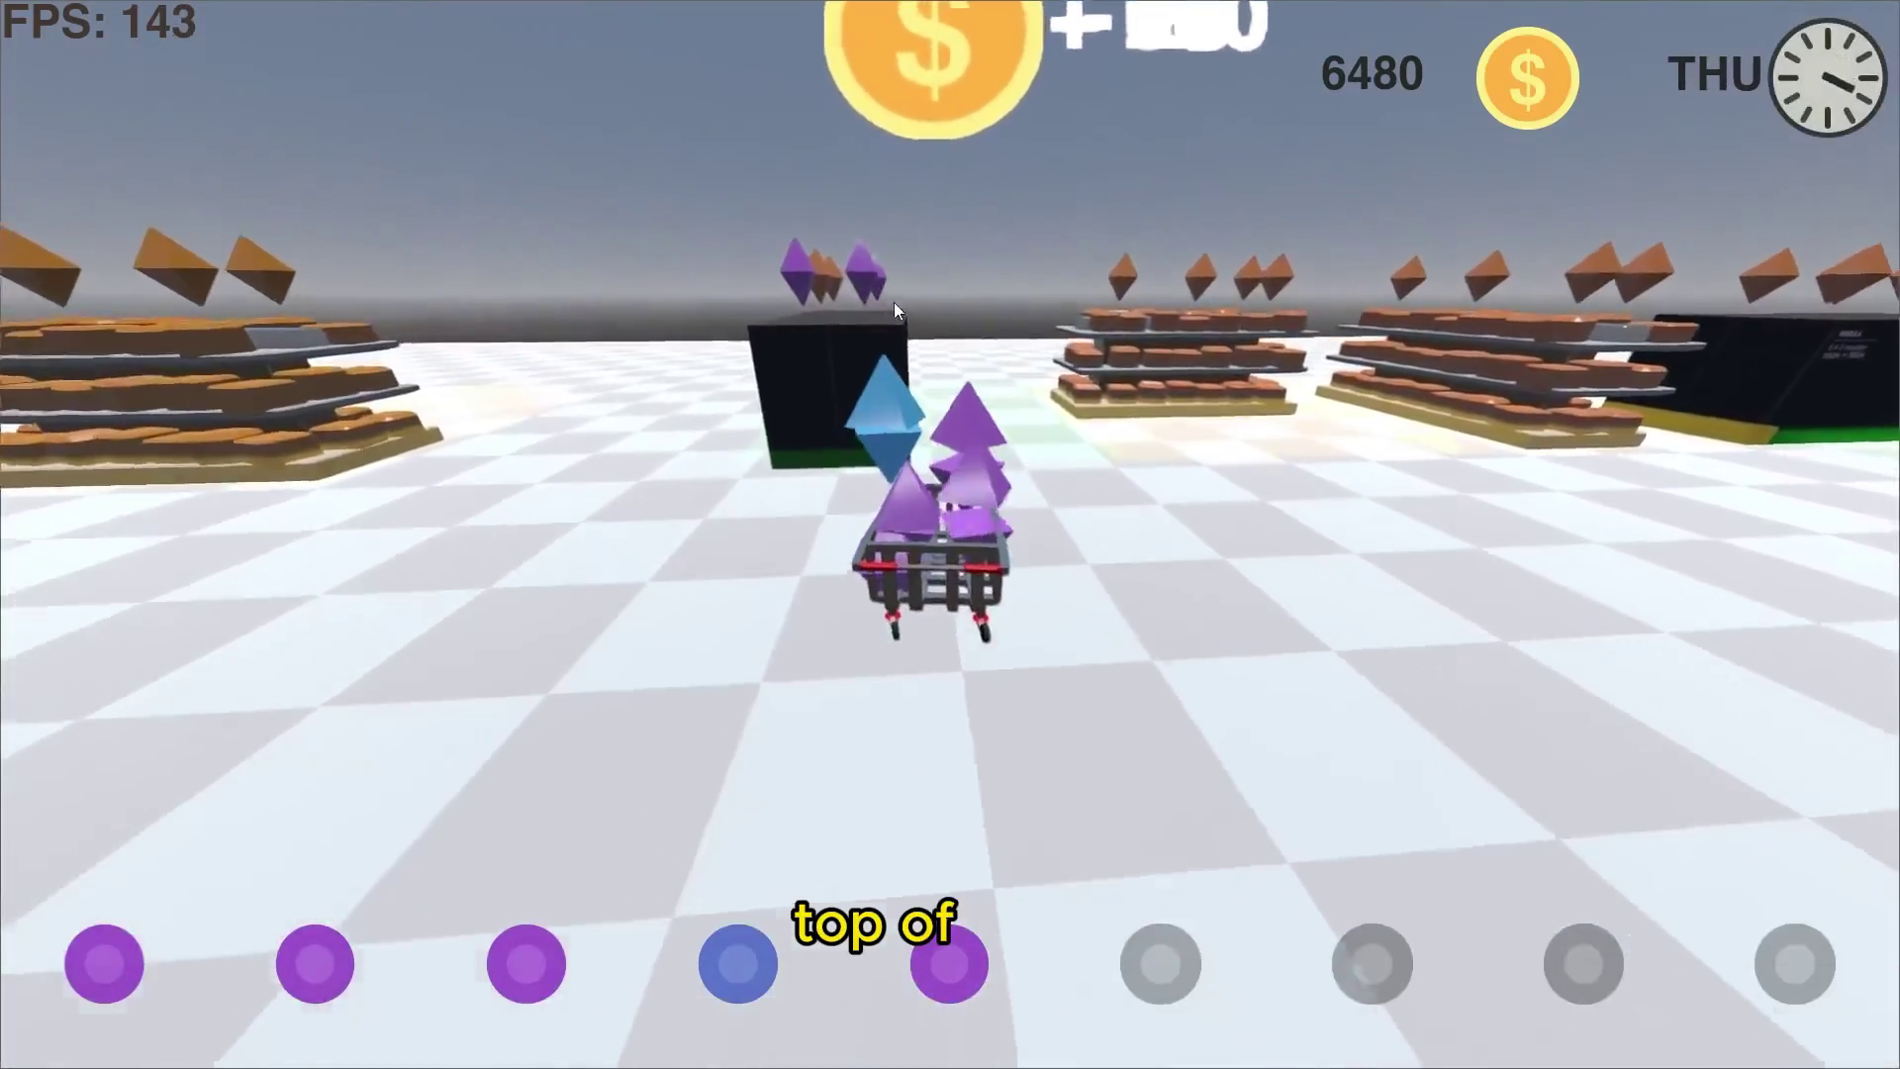
key(w)
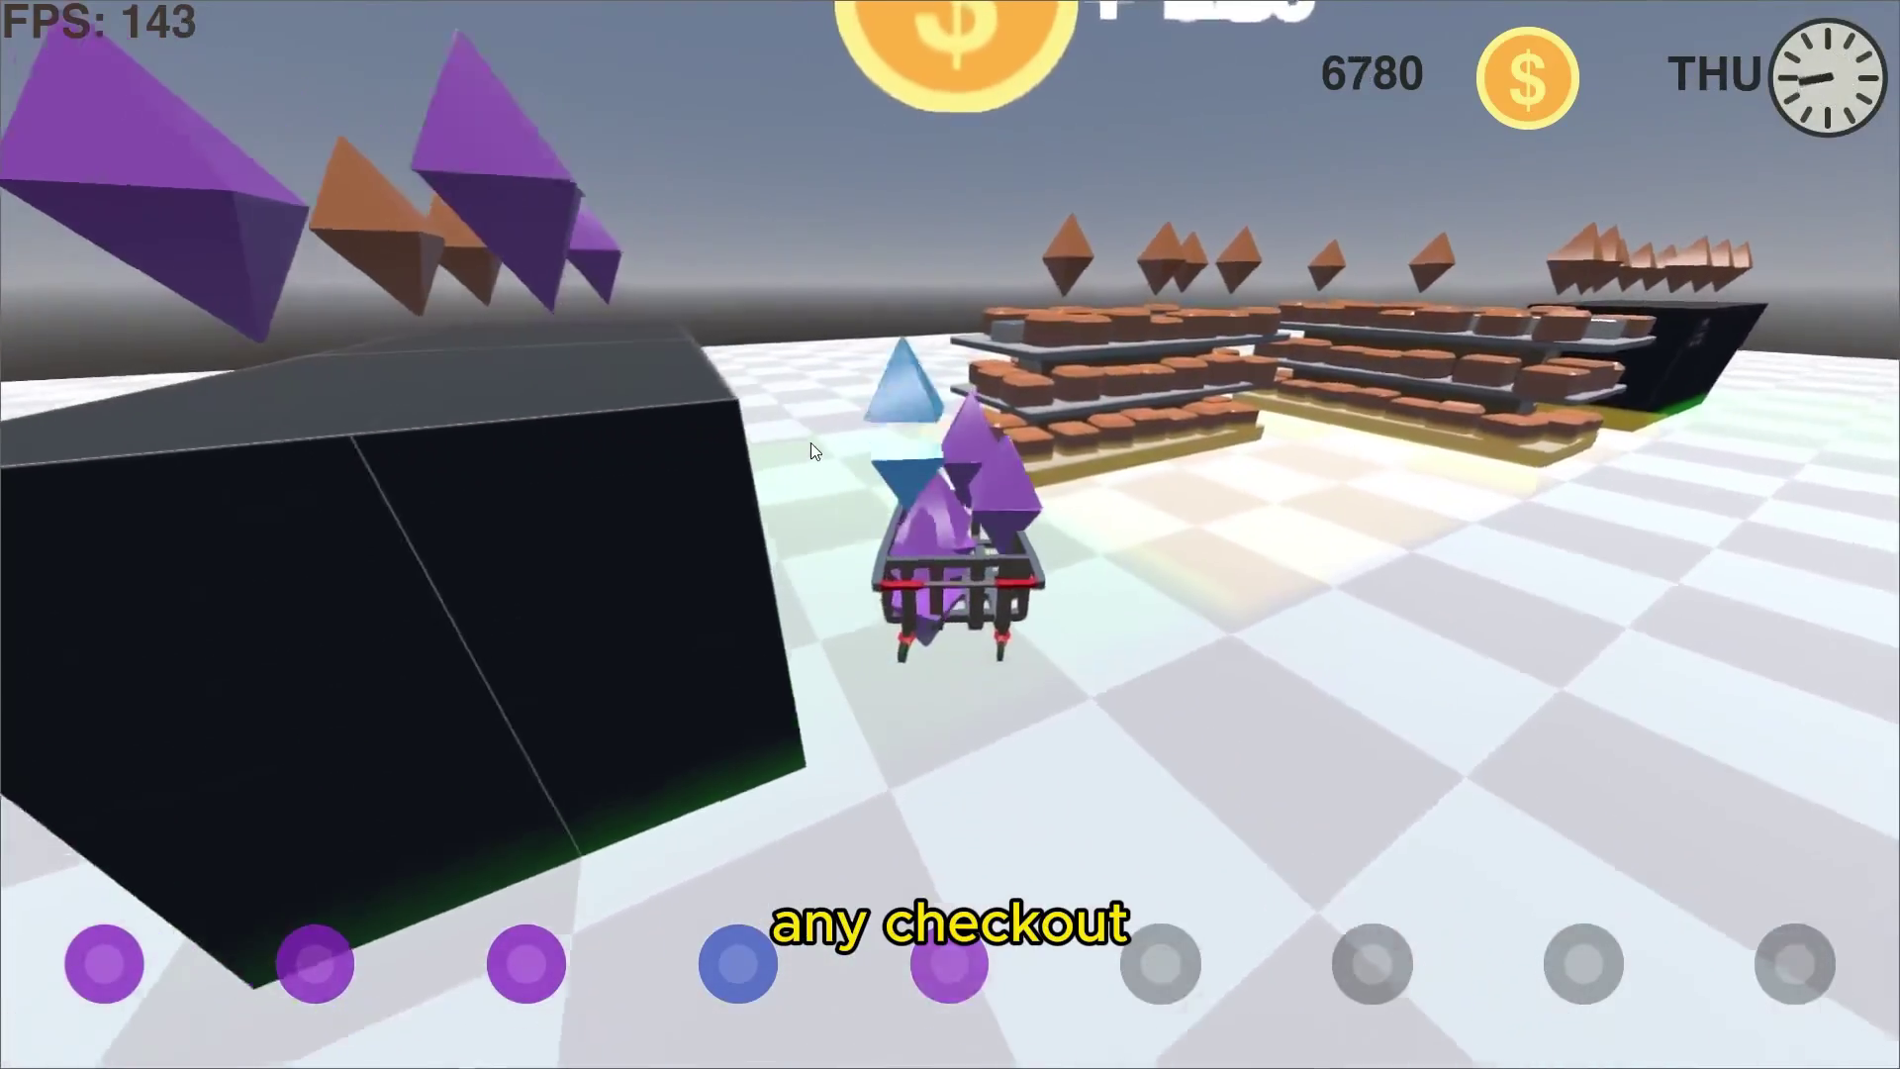
key(w)
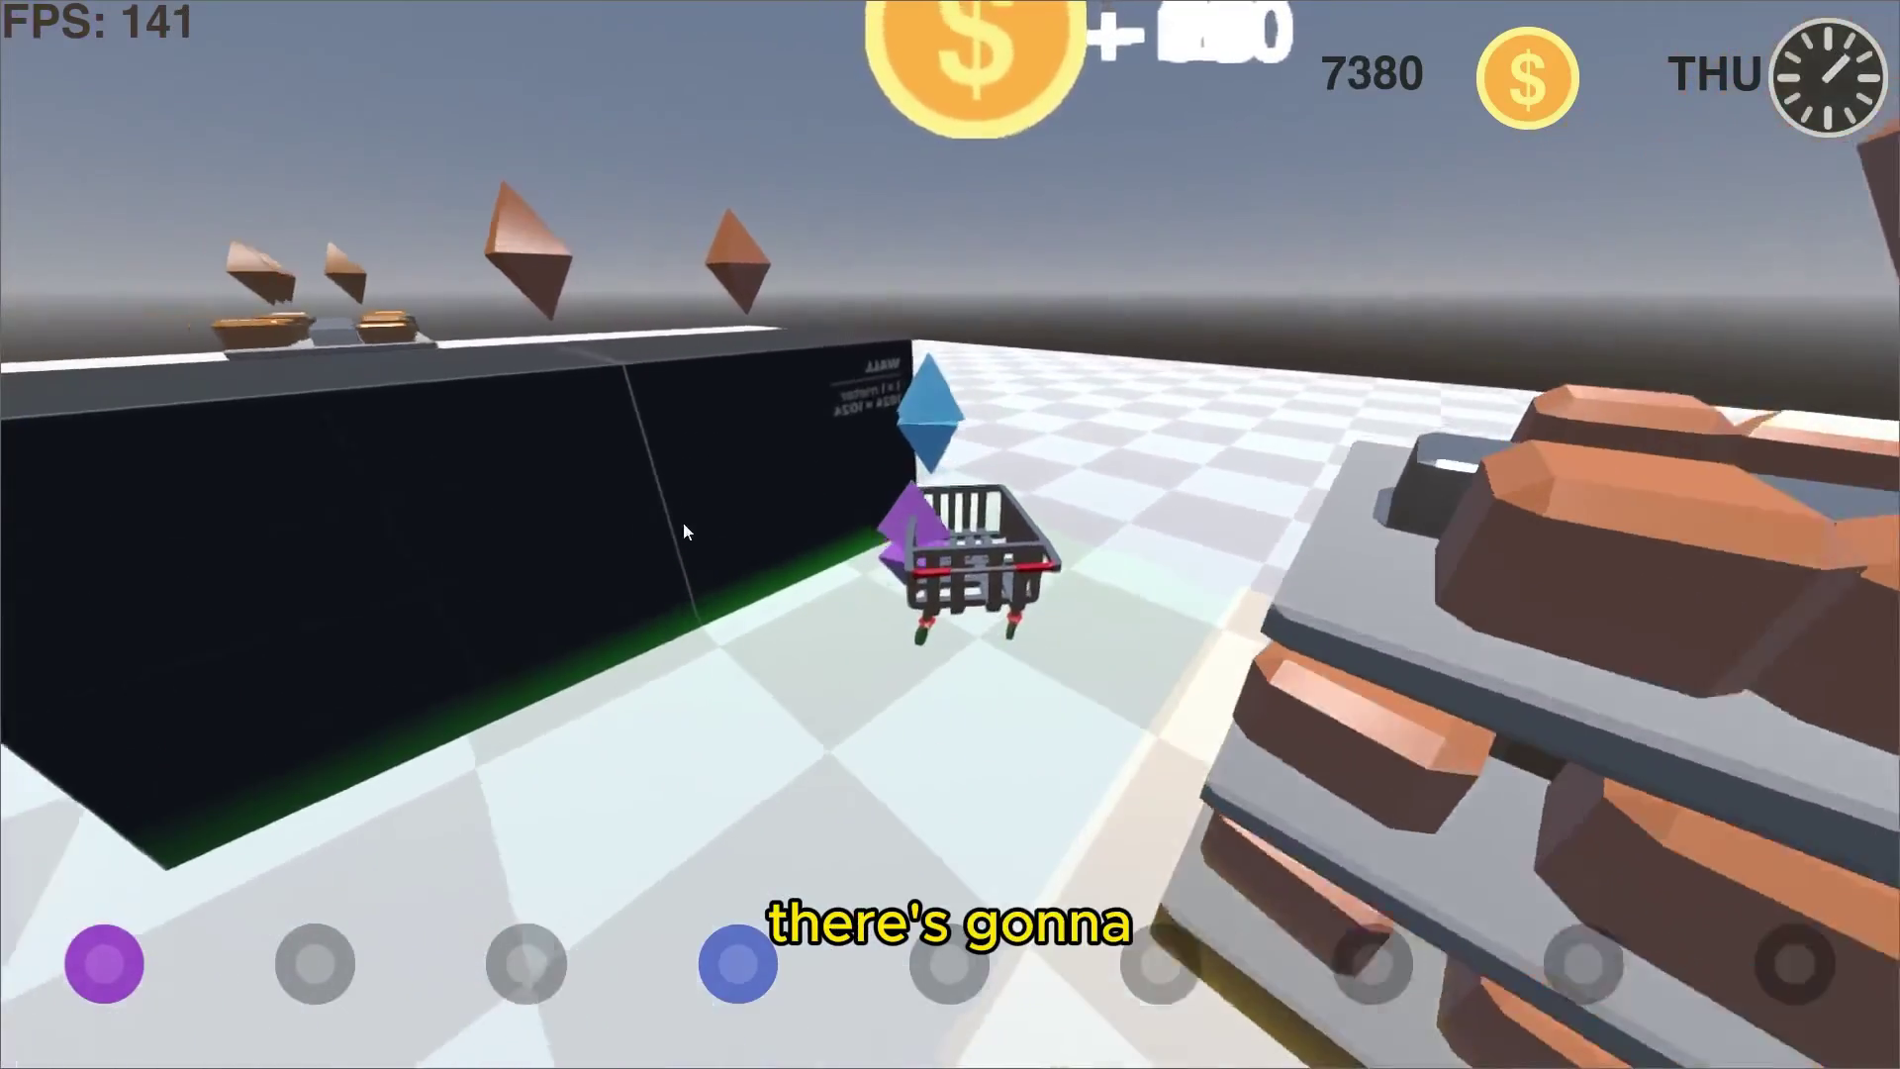
Drive between the shelves to pick up two orange items and sell them at a checkout.
key(w)
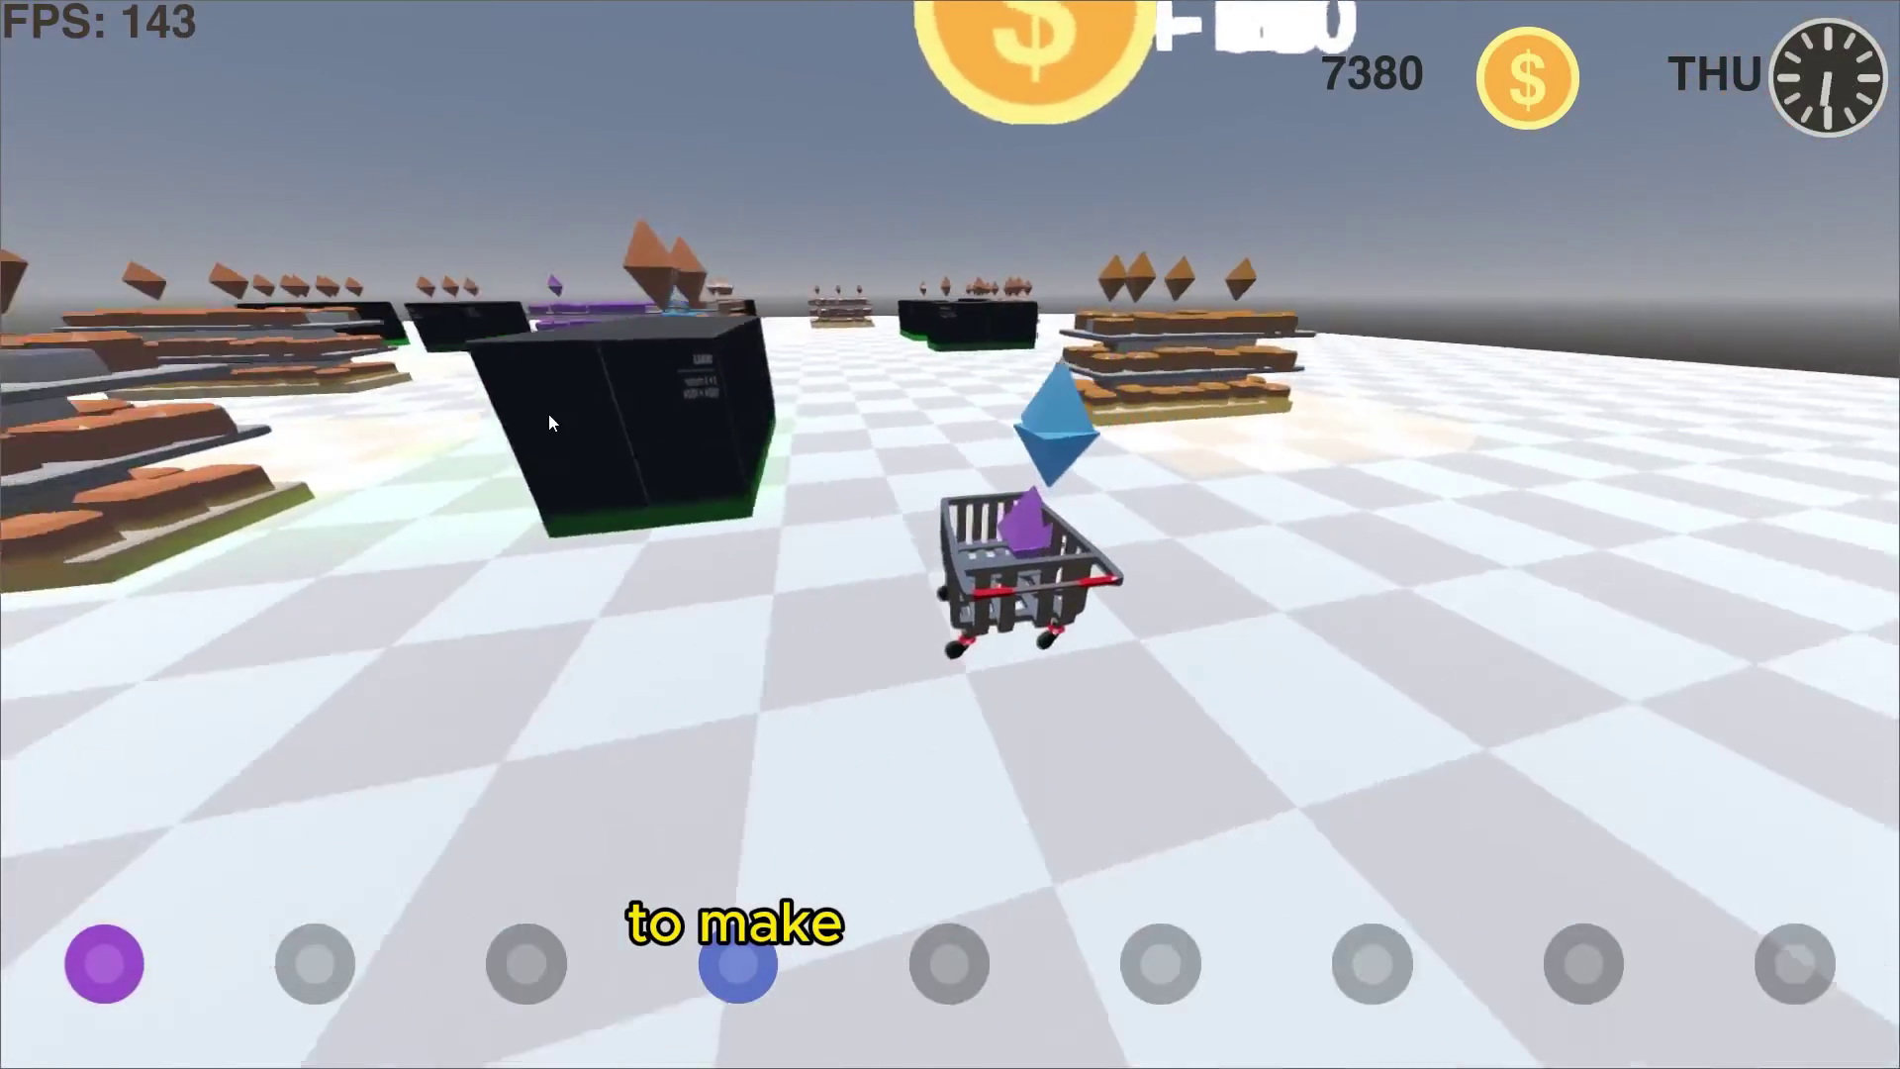
key(w)
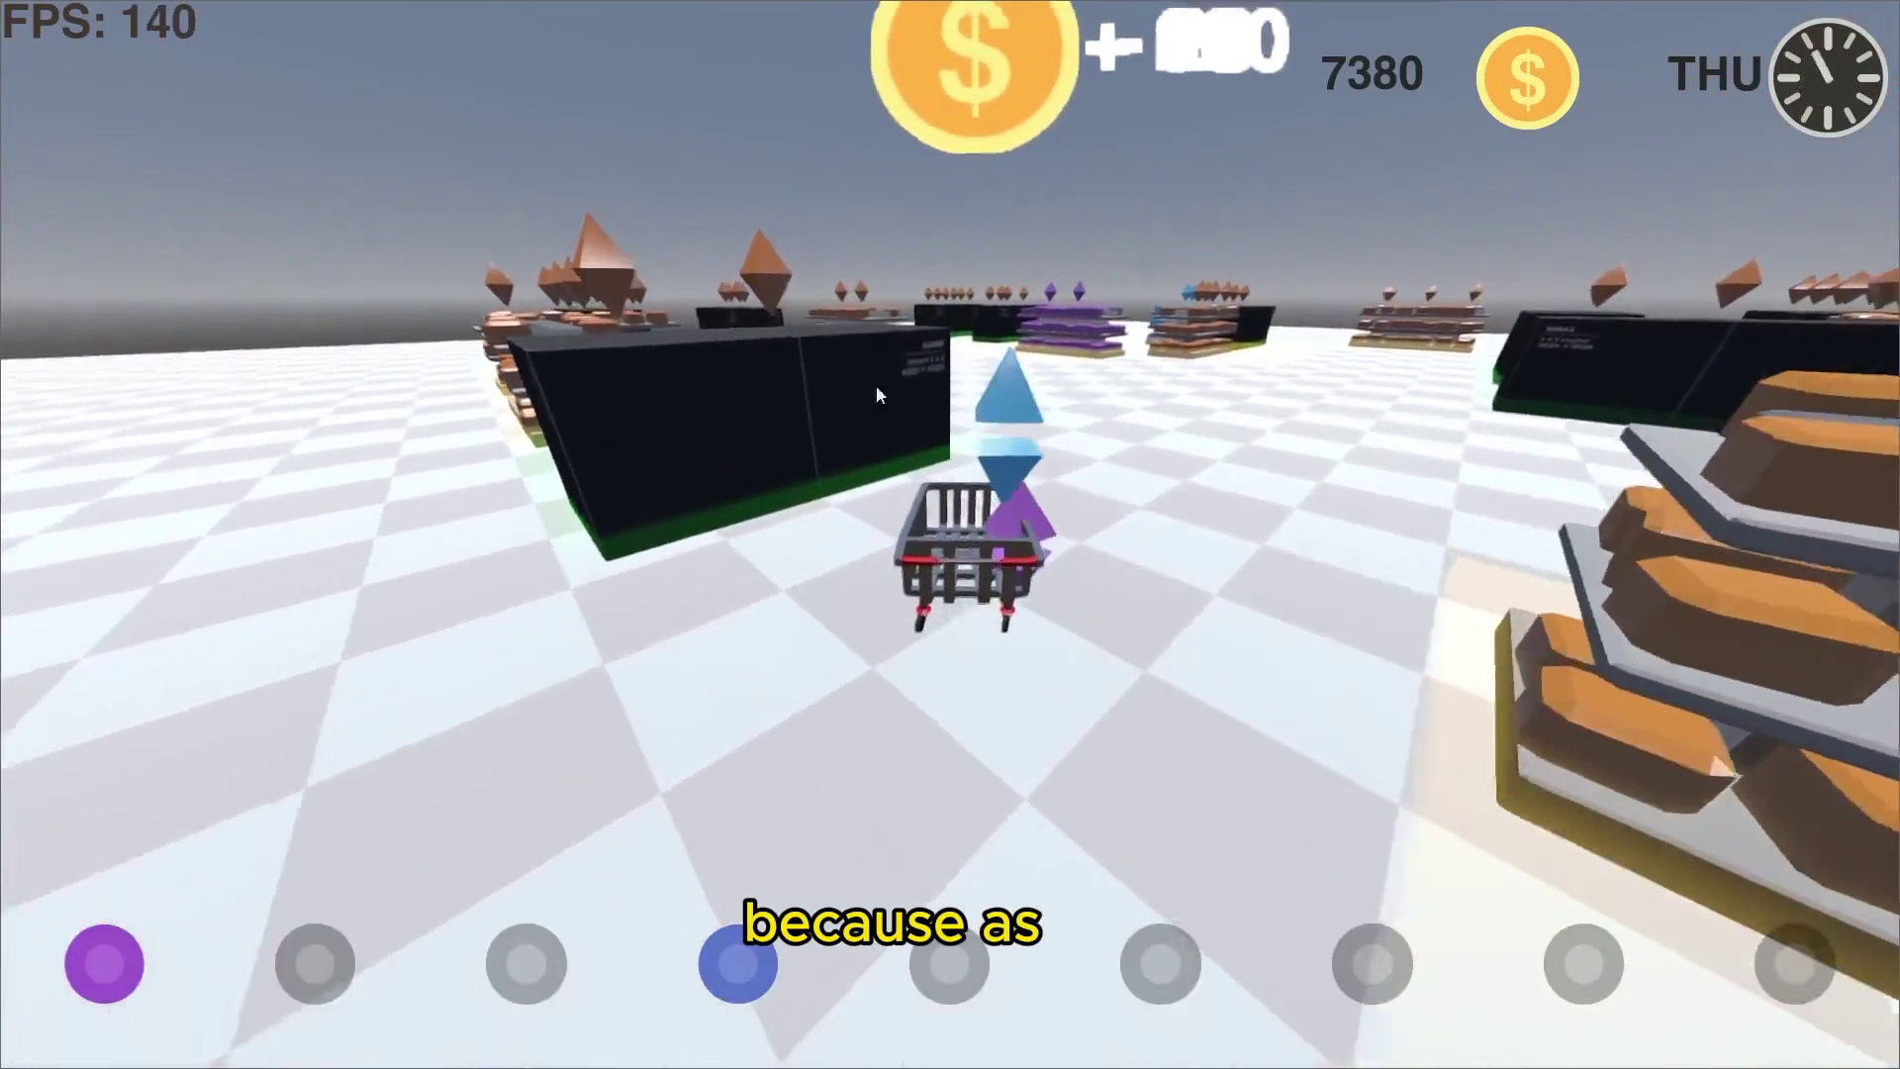
key(w)
key(a)
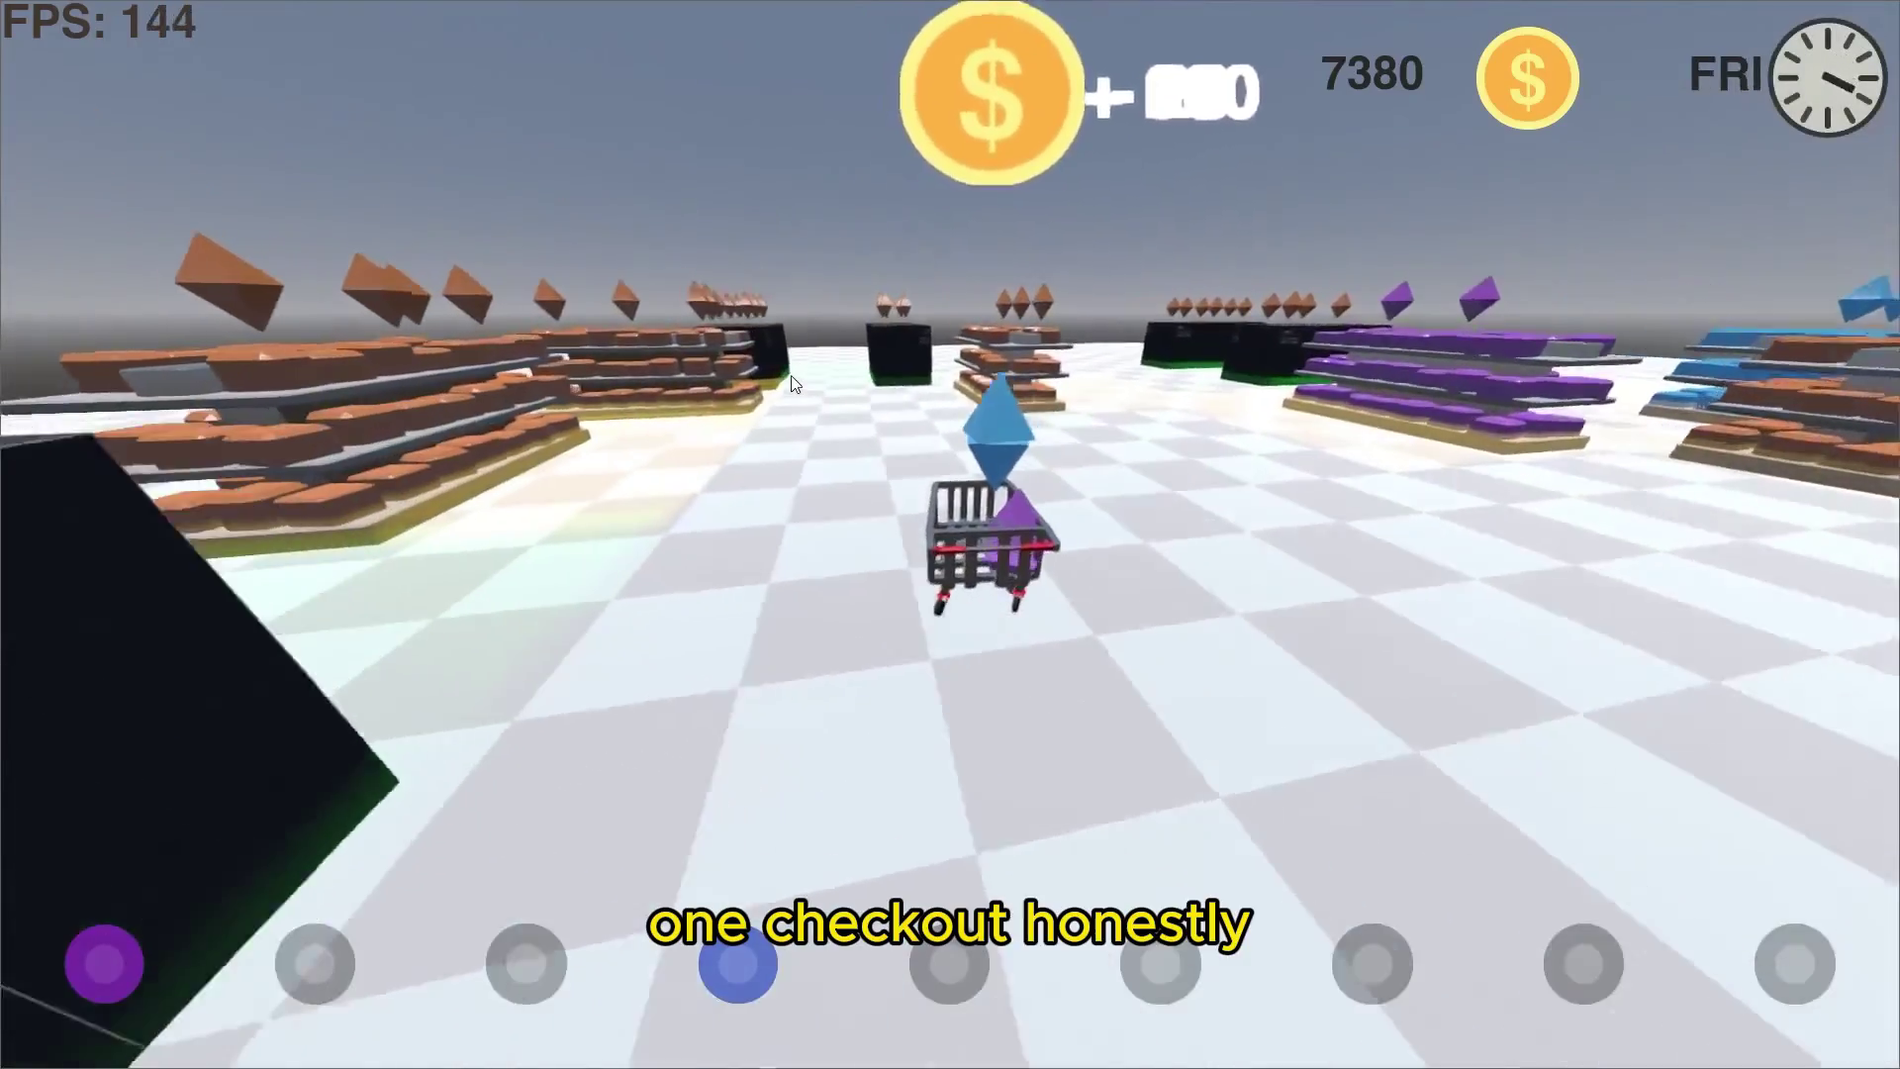
key(w)
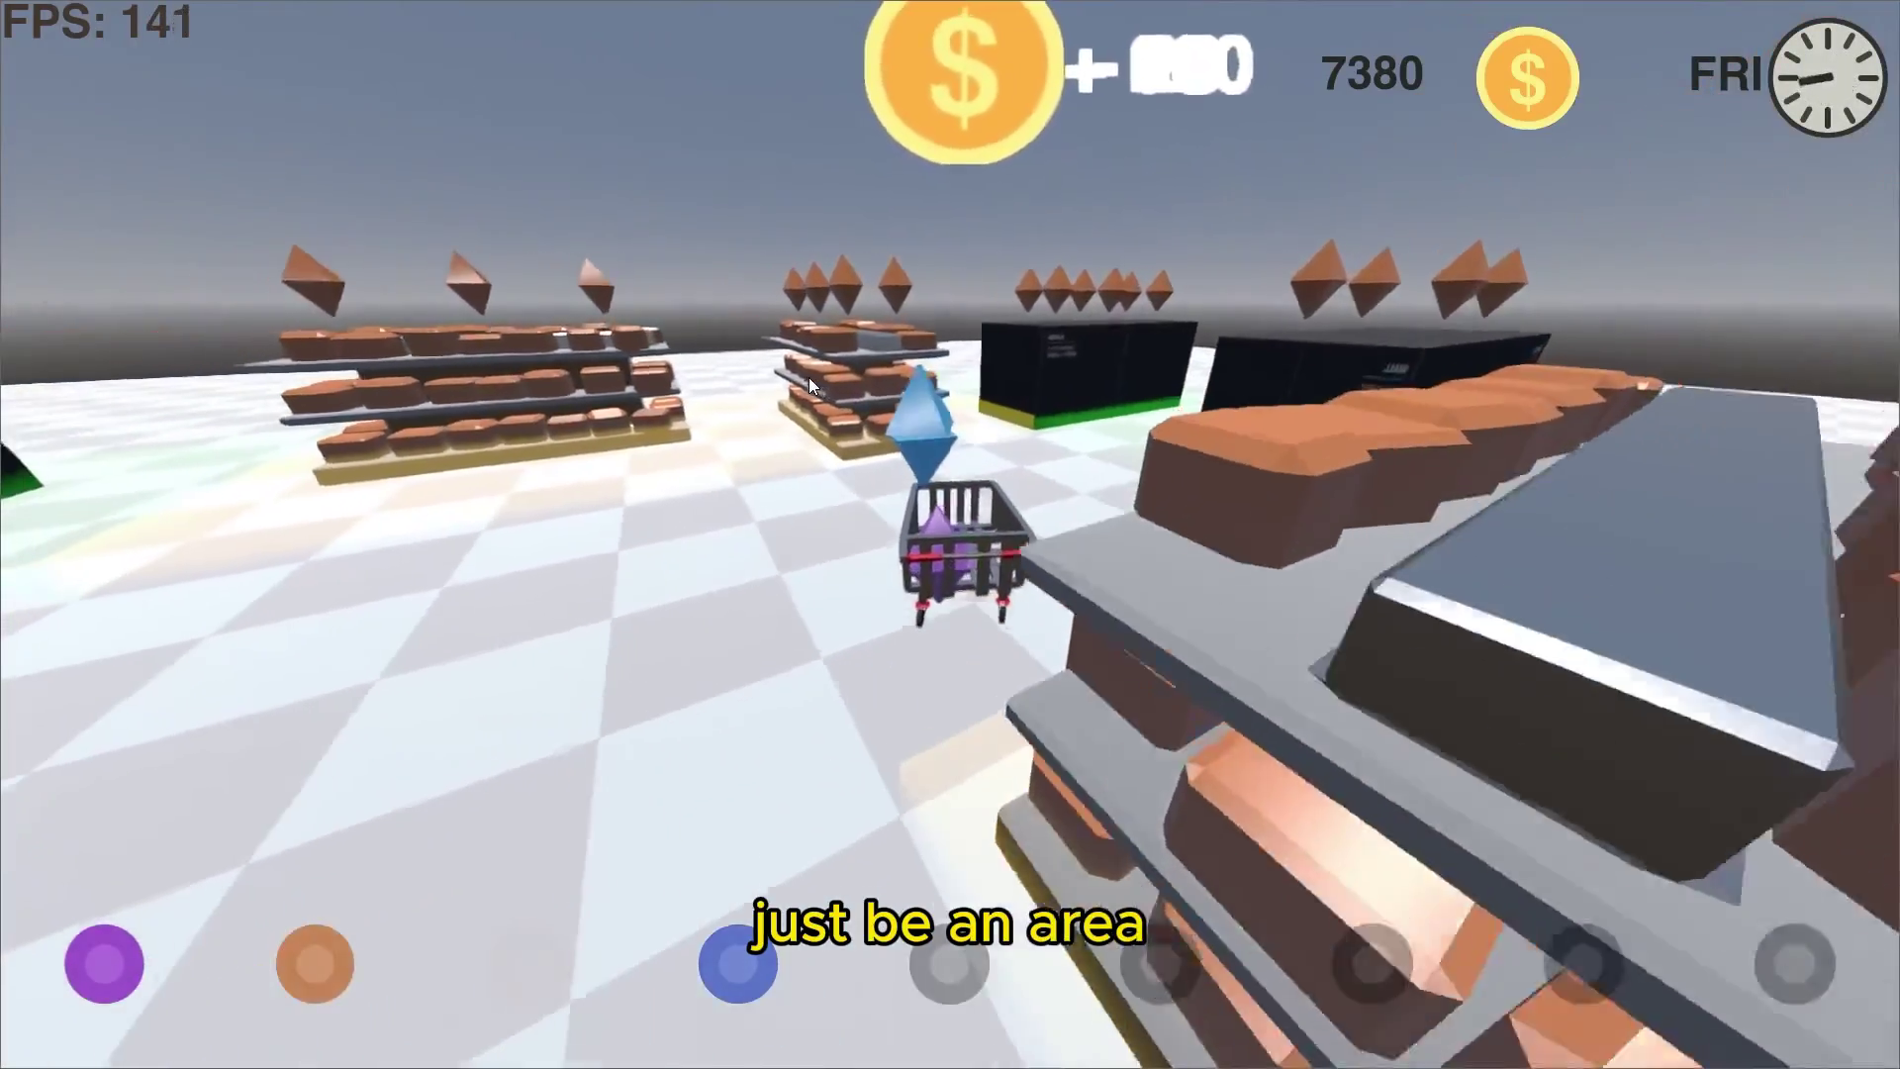
key(w)
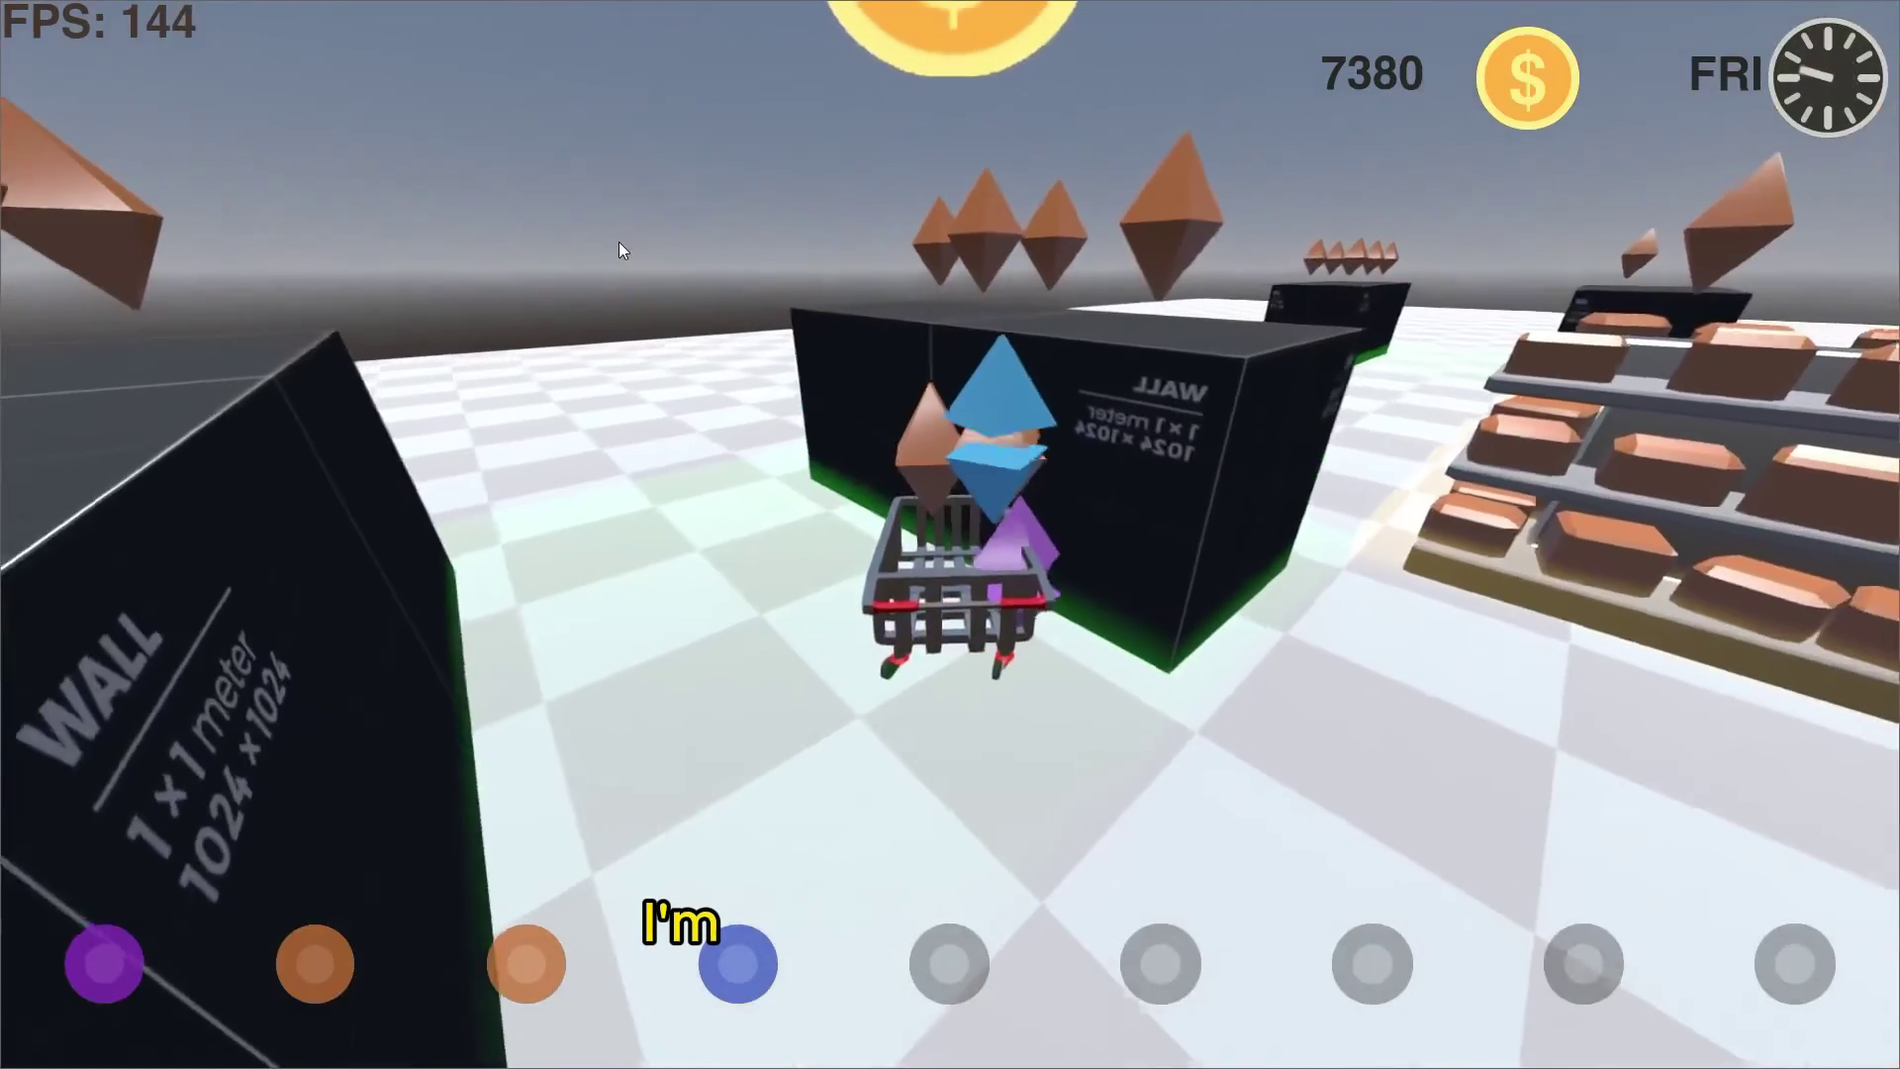
key(w)
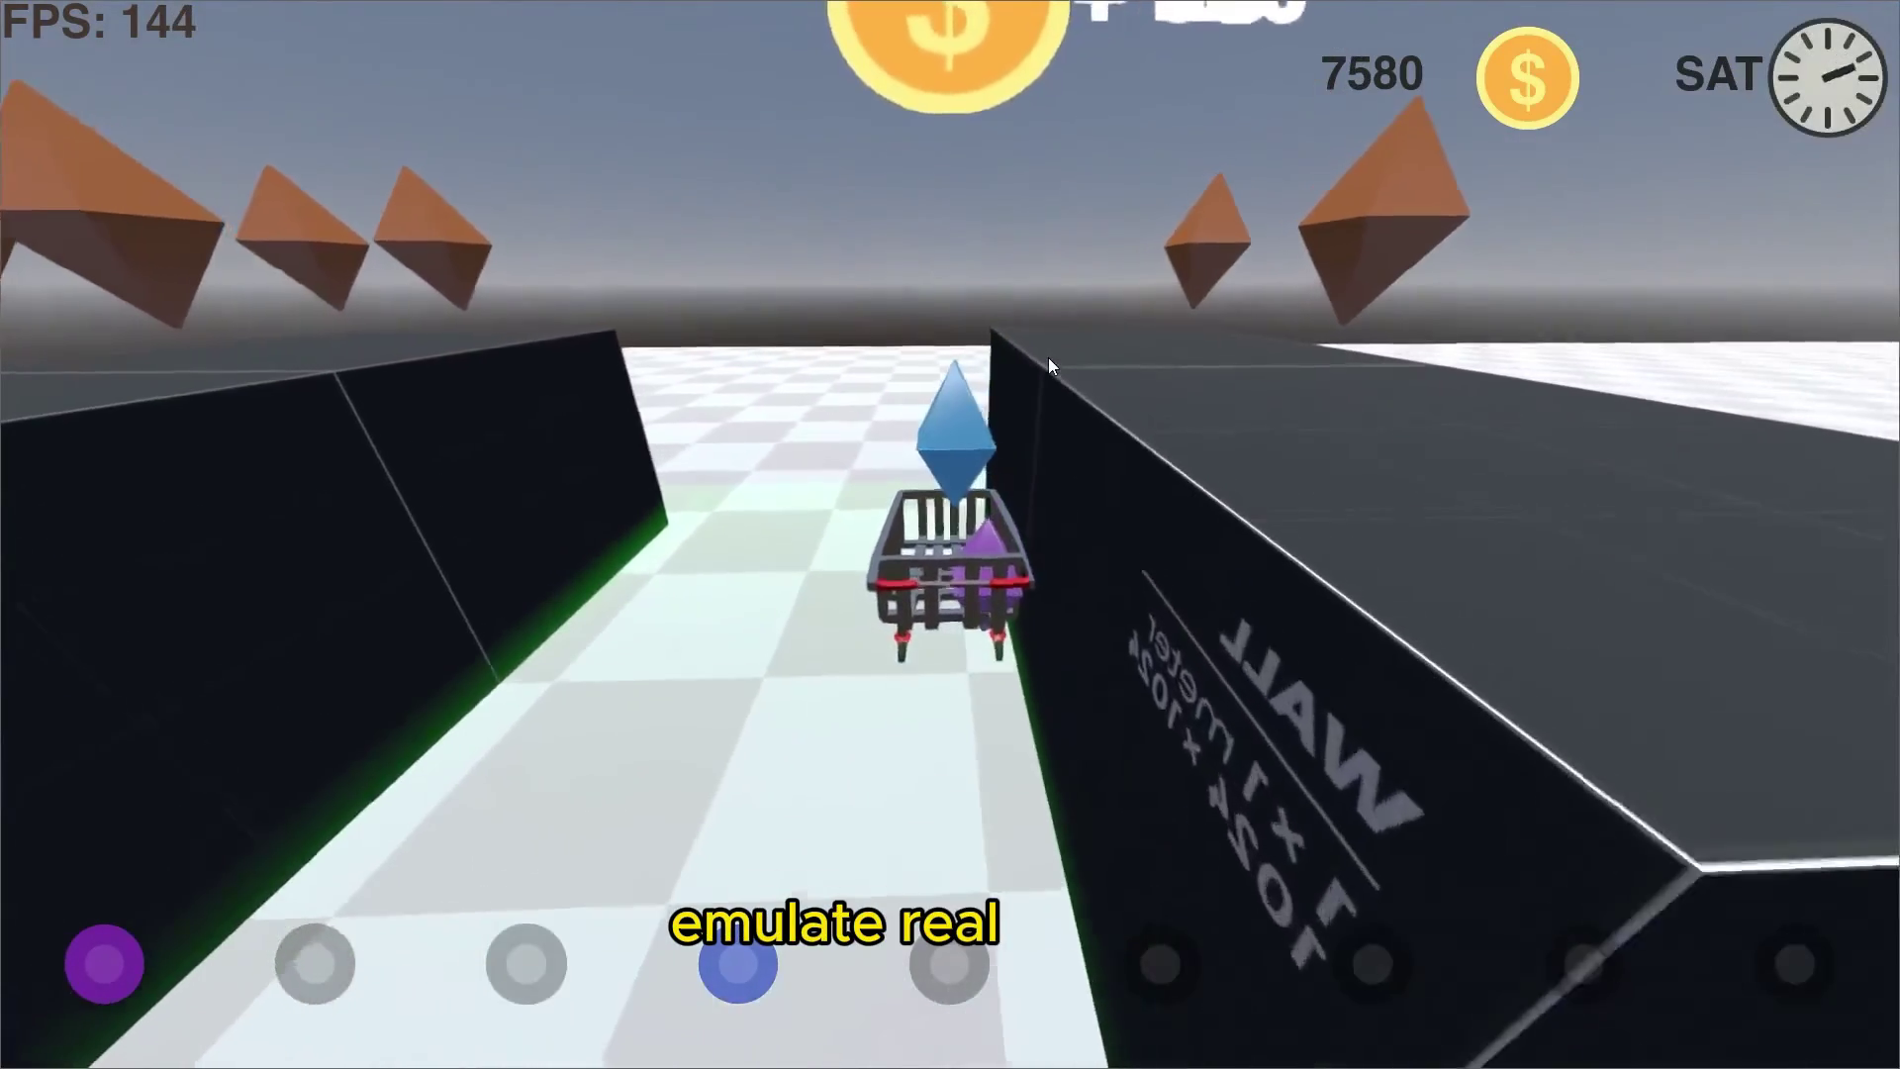
Drive the cart between the checkout blocks to the blue shelf and collect blue items from it.
key(w)
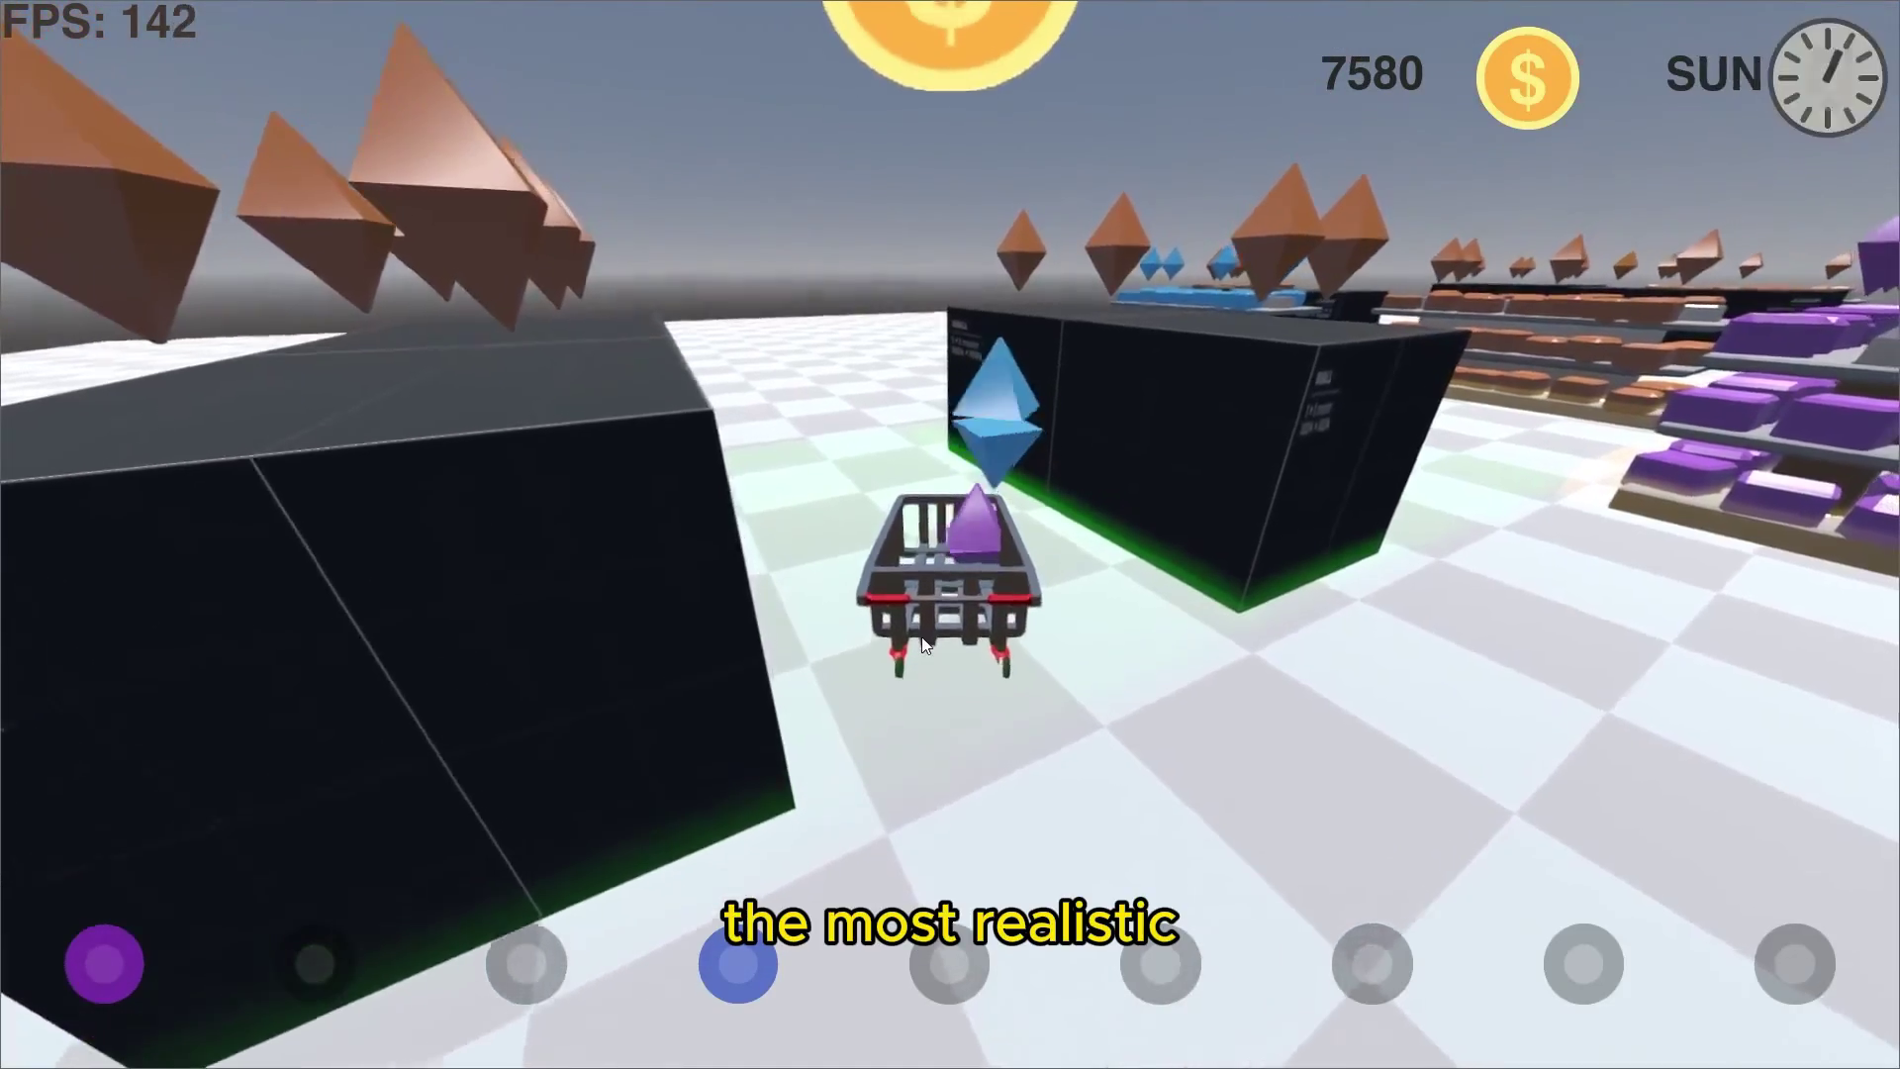
key(w)
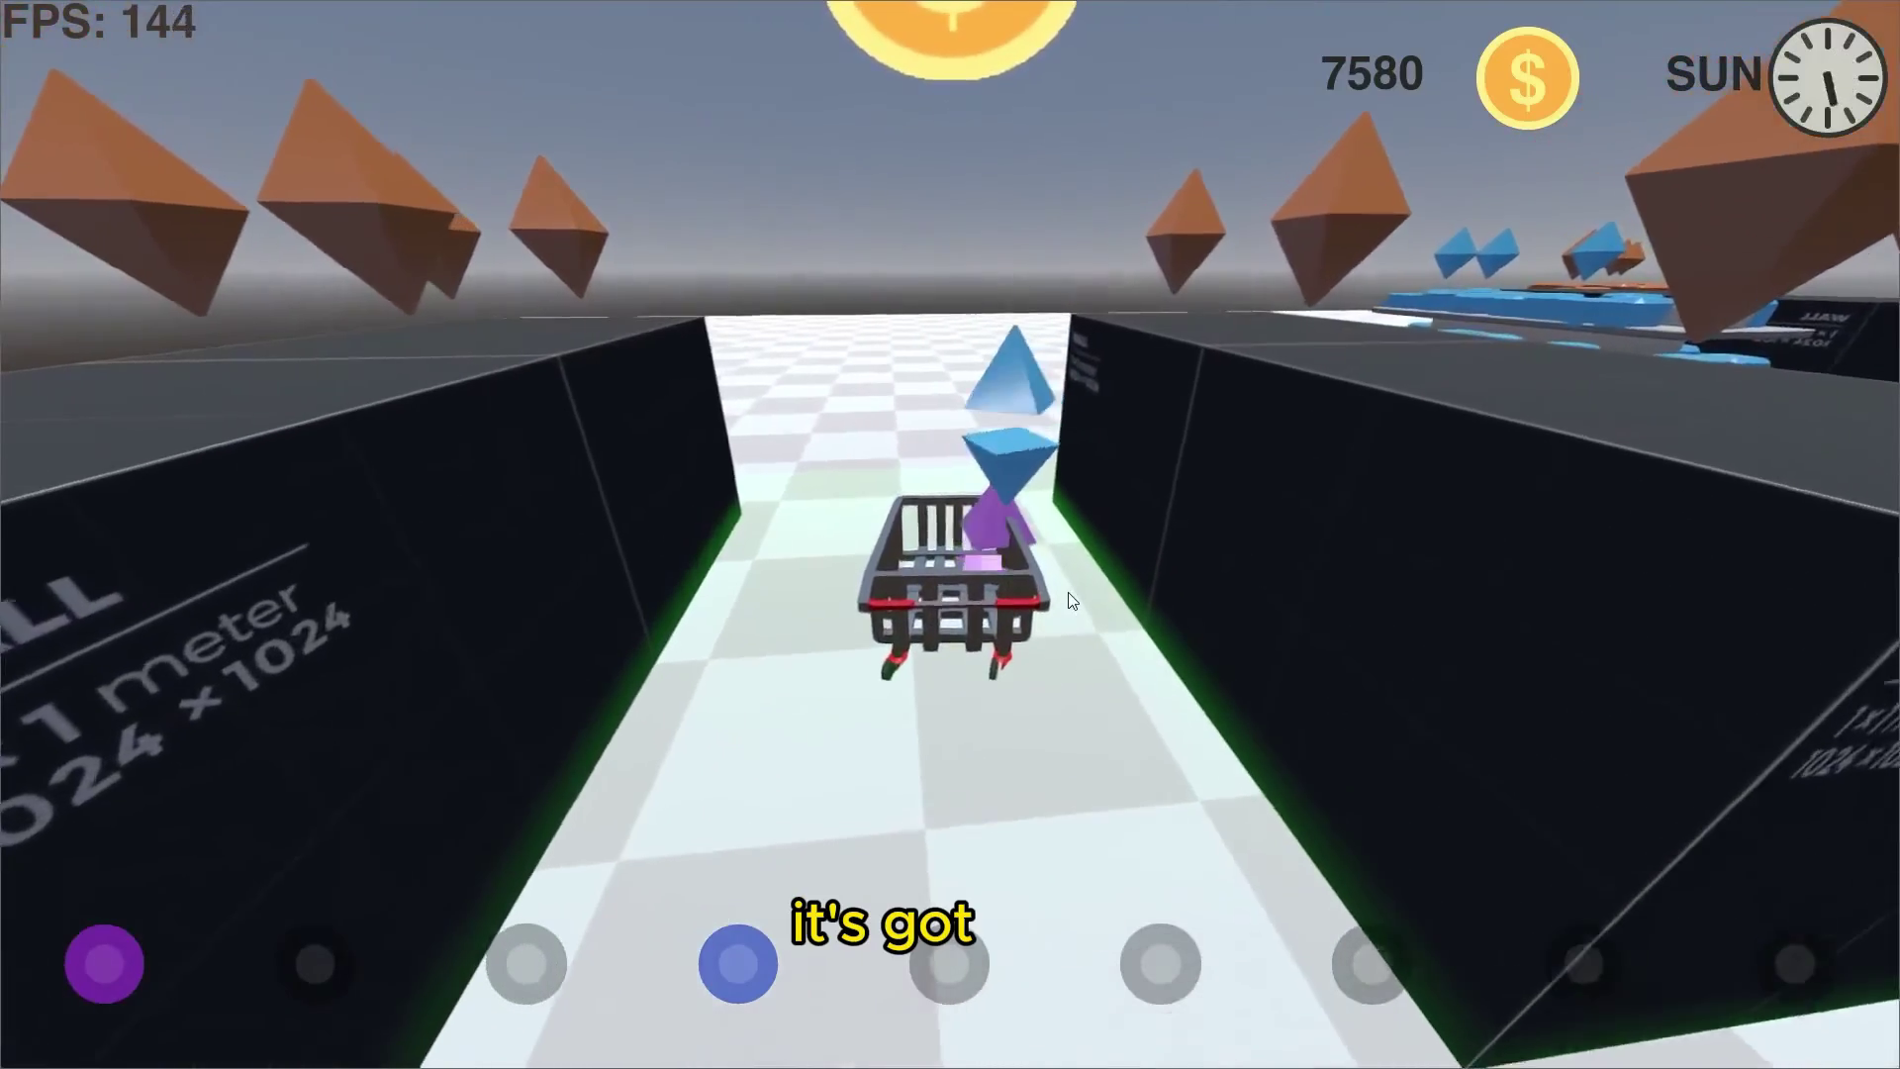
key(w)
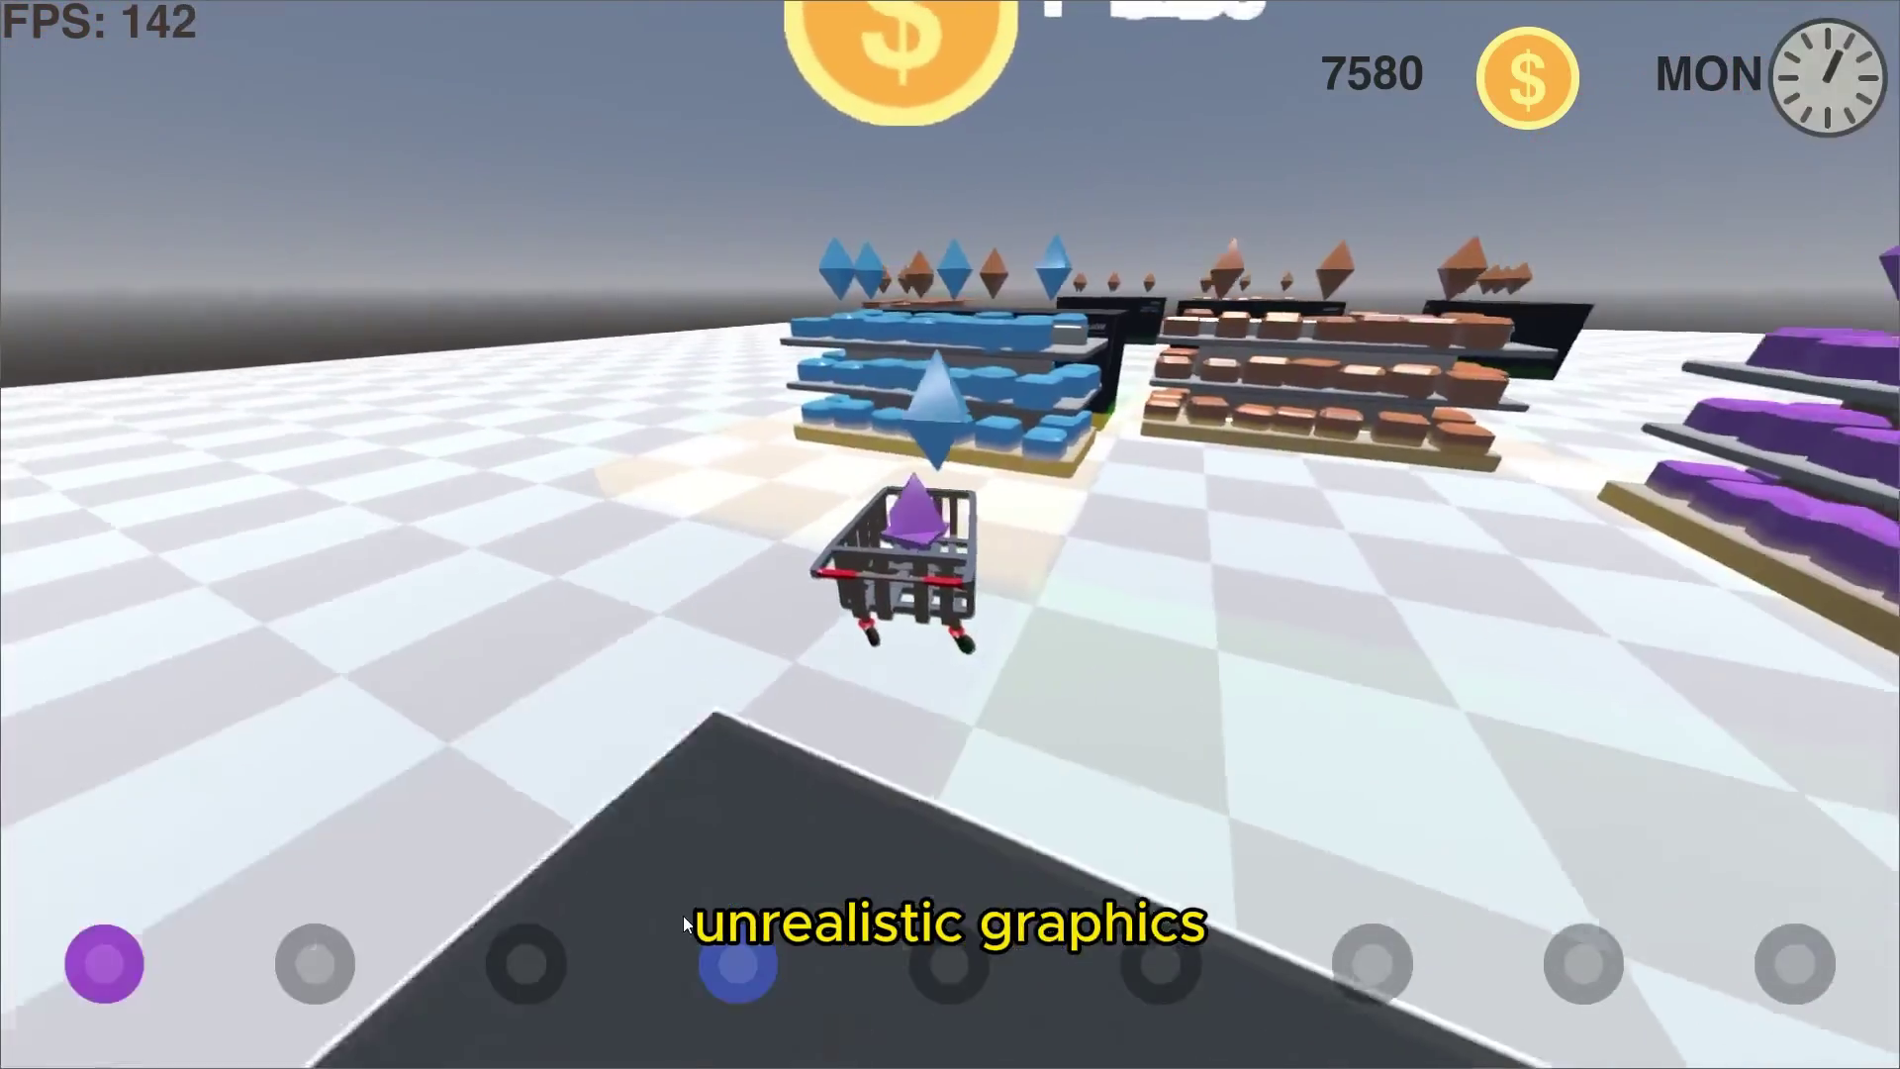
key(w)
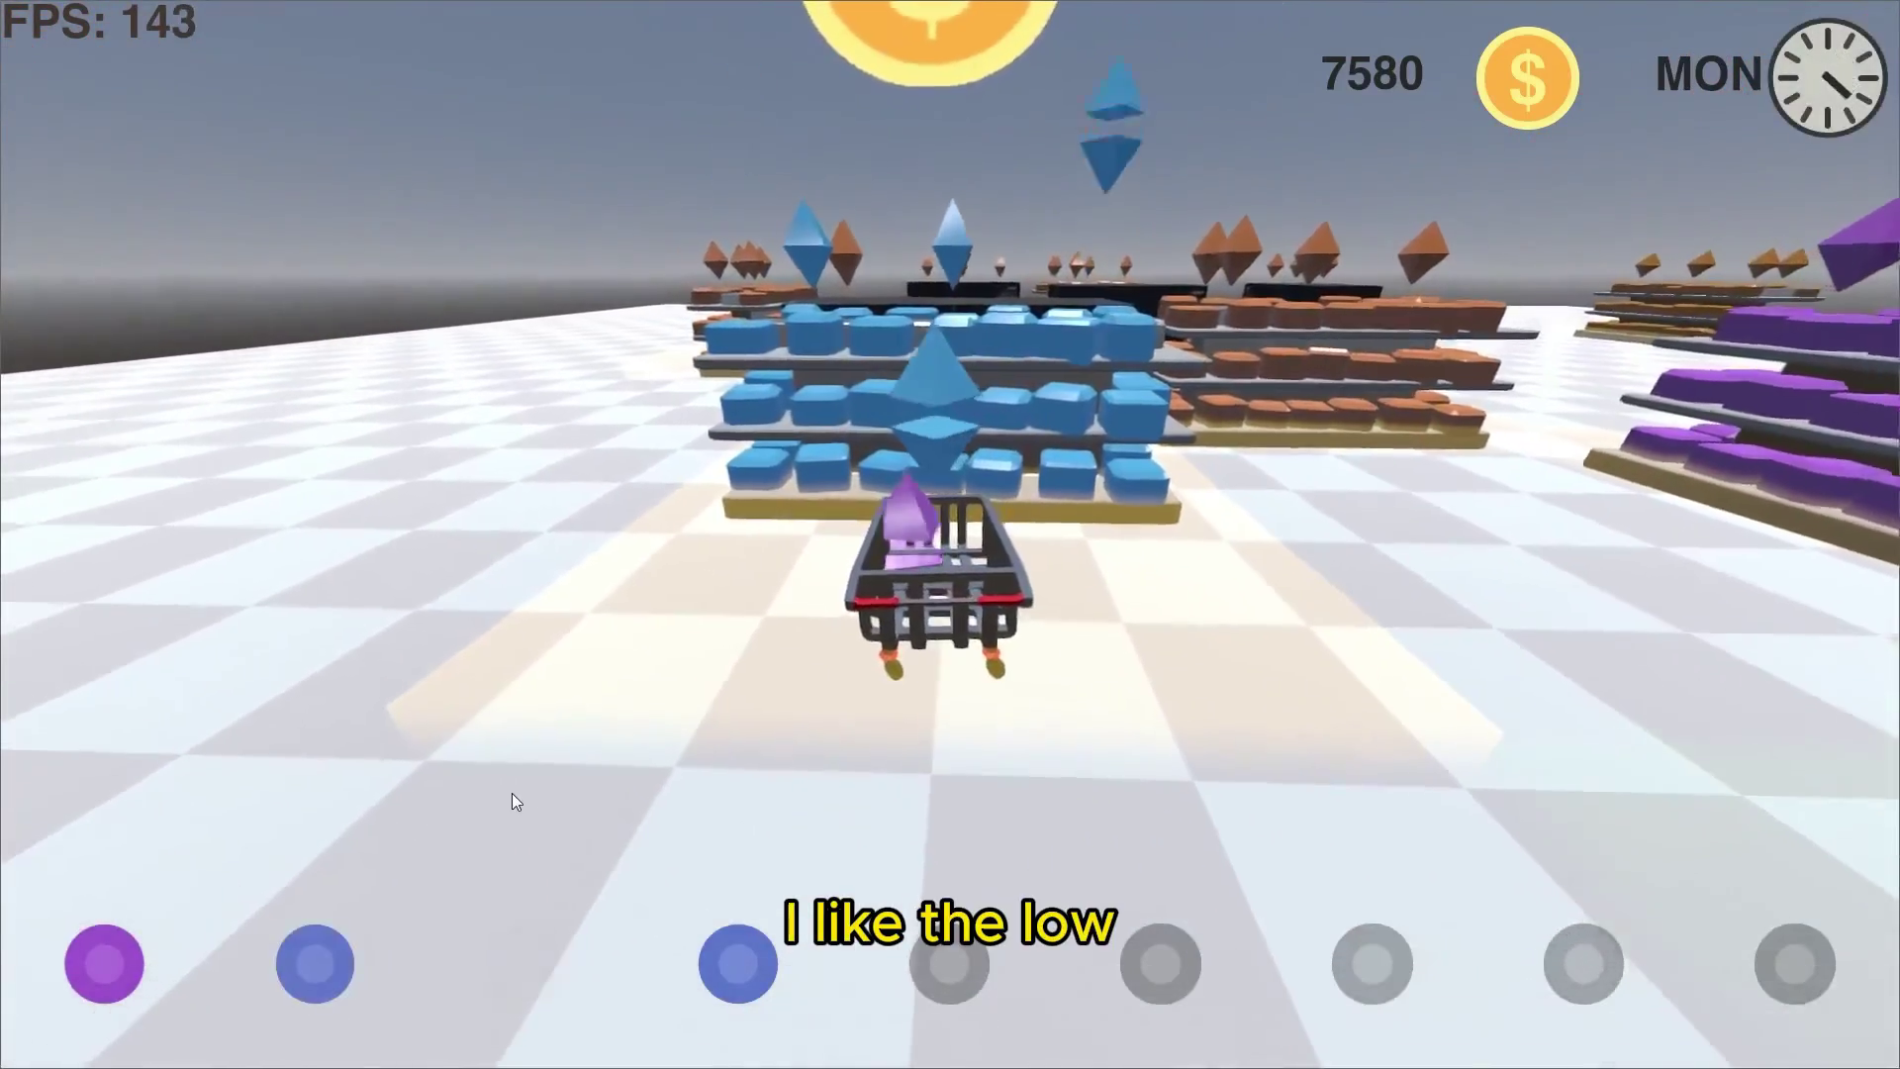
key(w)
key(a)
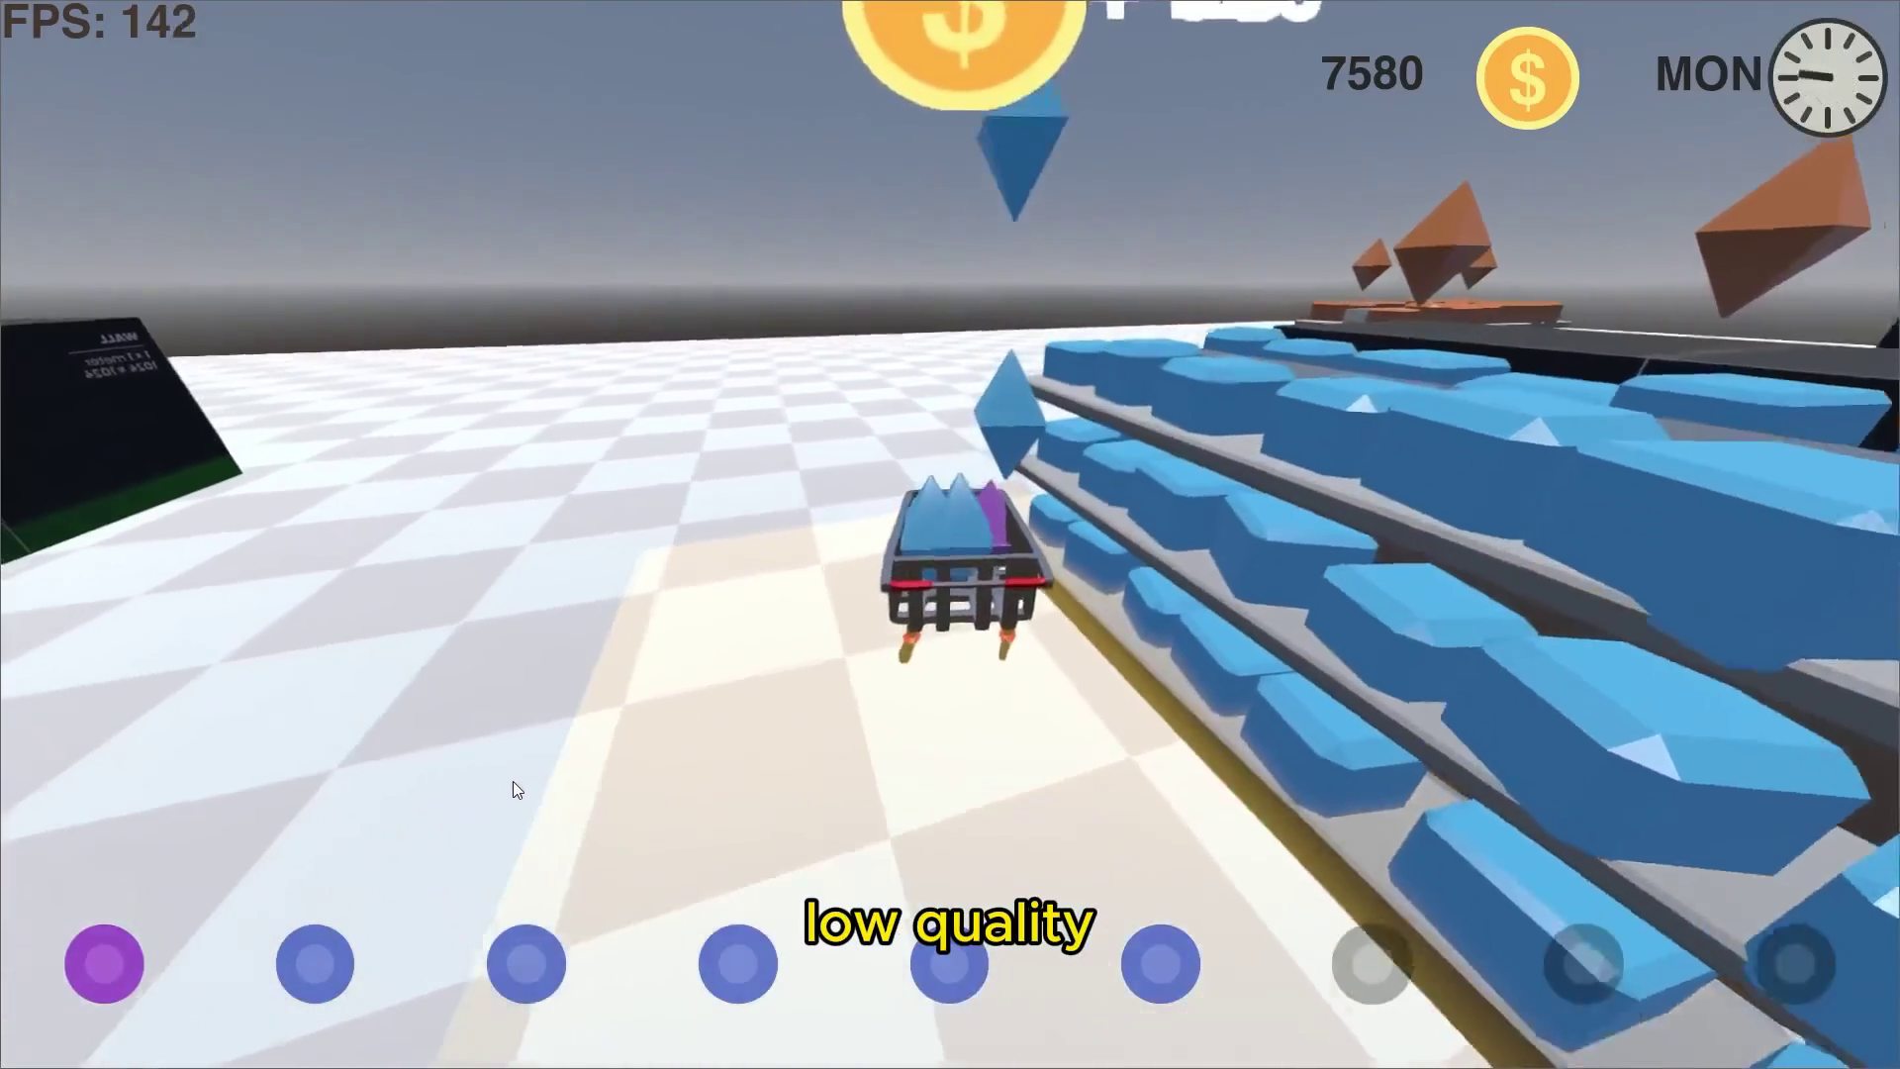
key(w)
key(d)
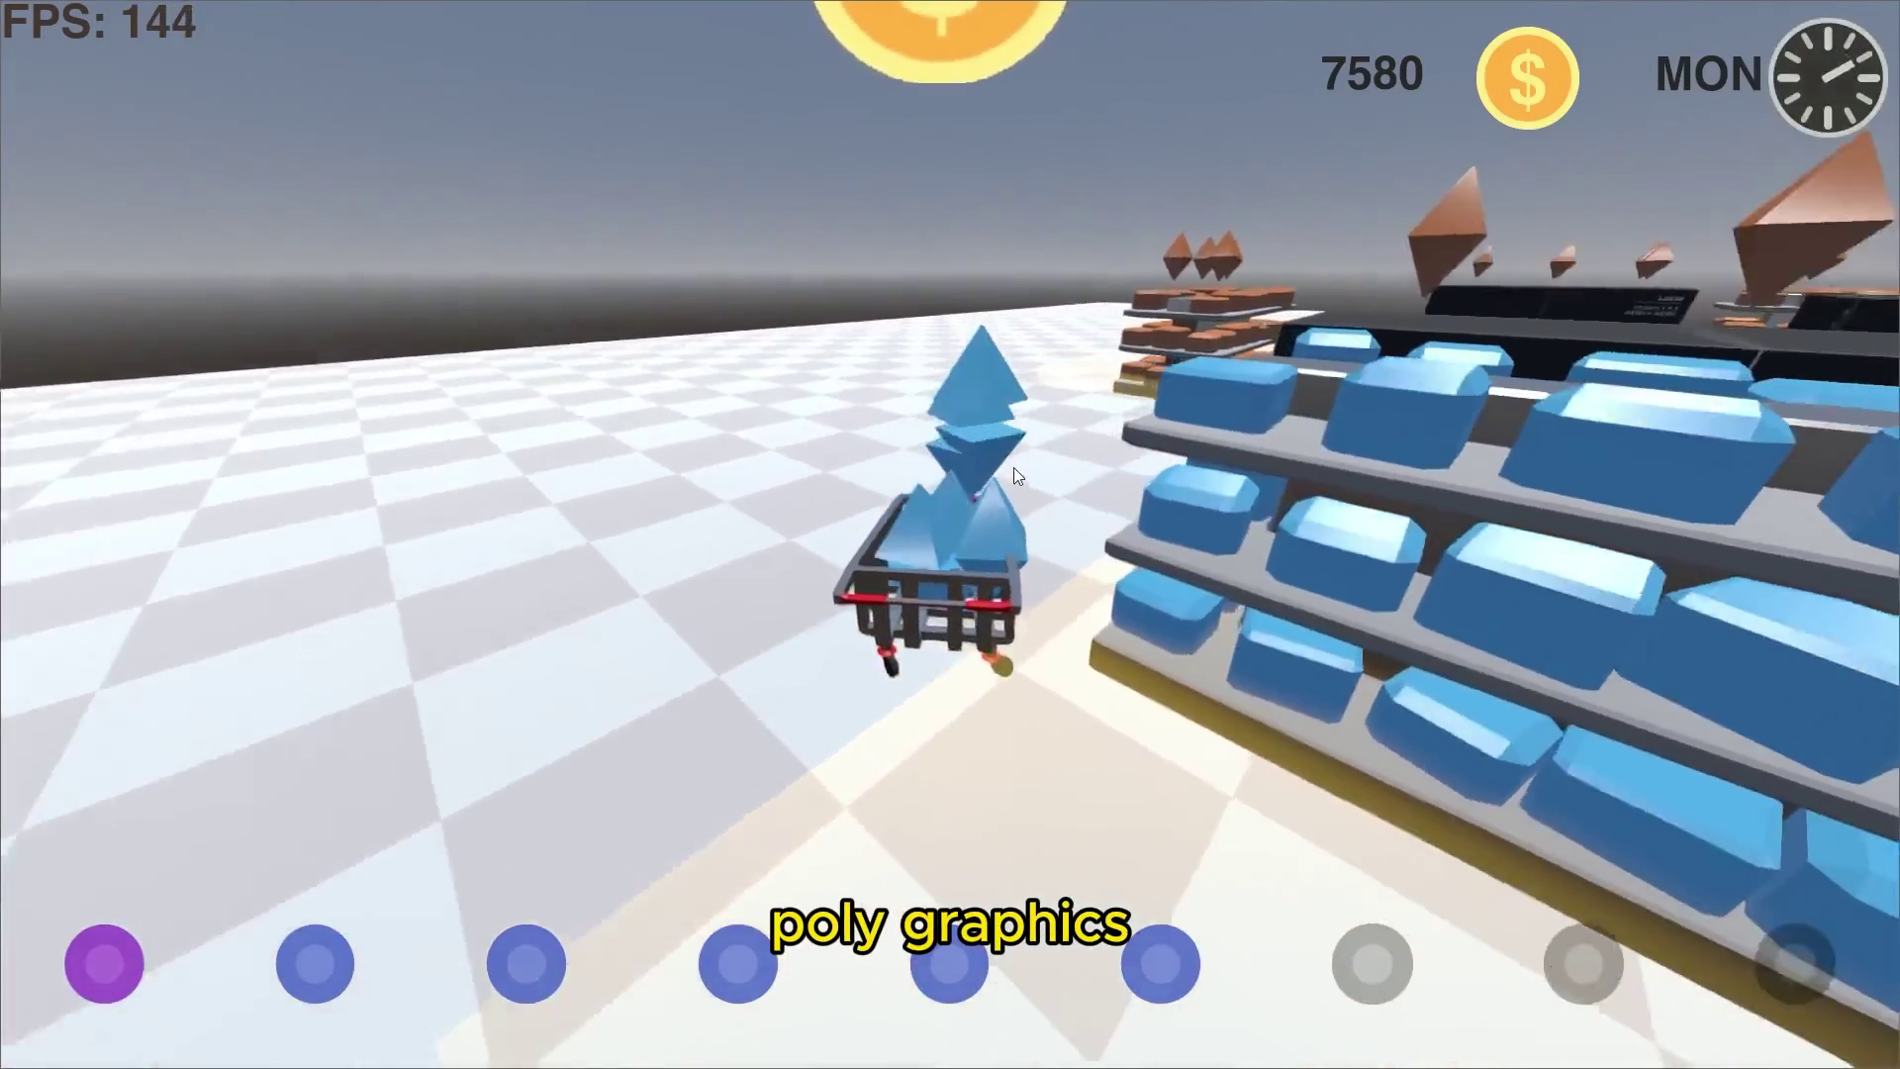
Tour the shelves and checkouts with the loaded cart to view the low-poly 3D world.
key(w)
key(d)
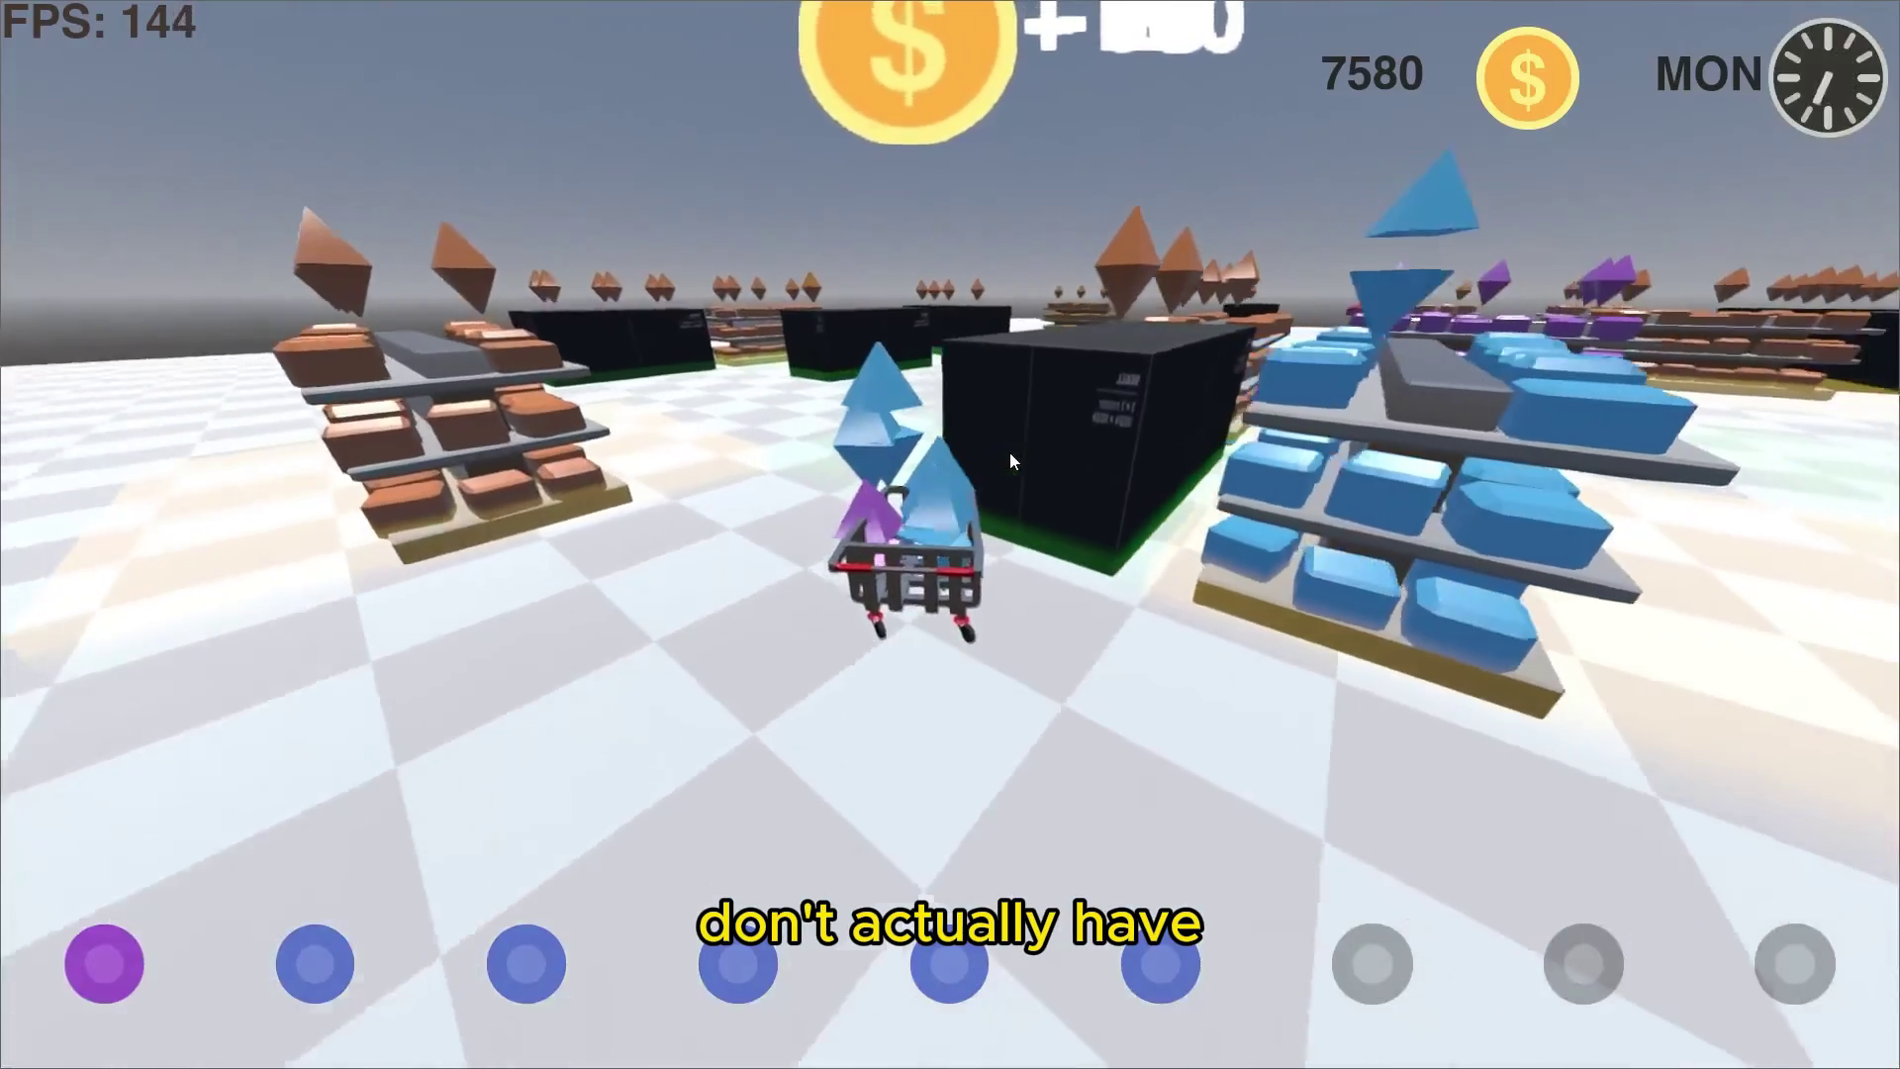
key(w)
key(d)
key(a)
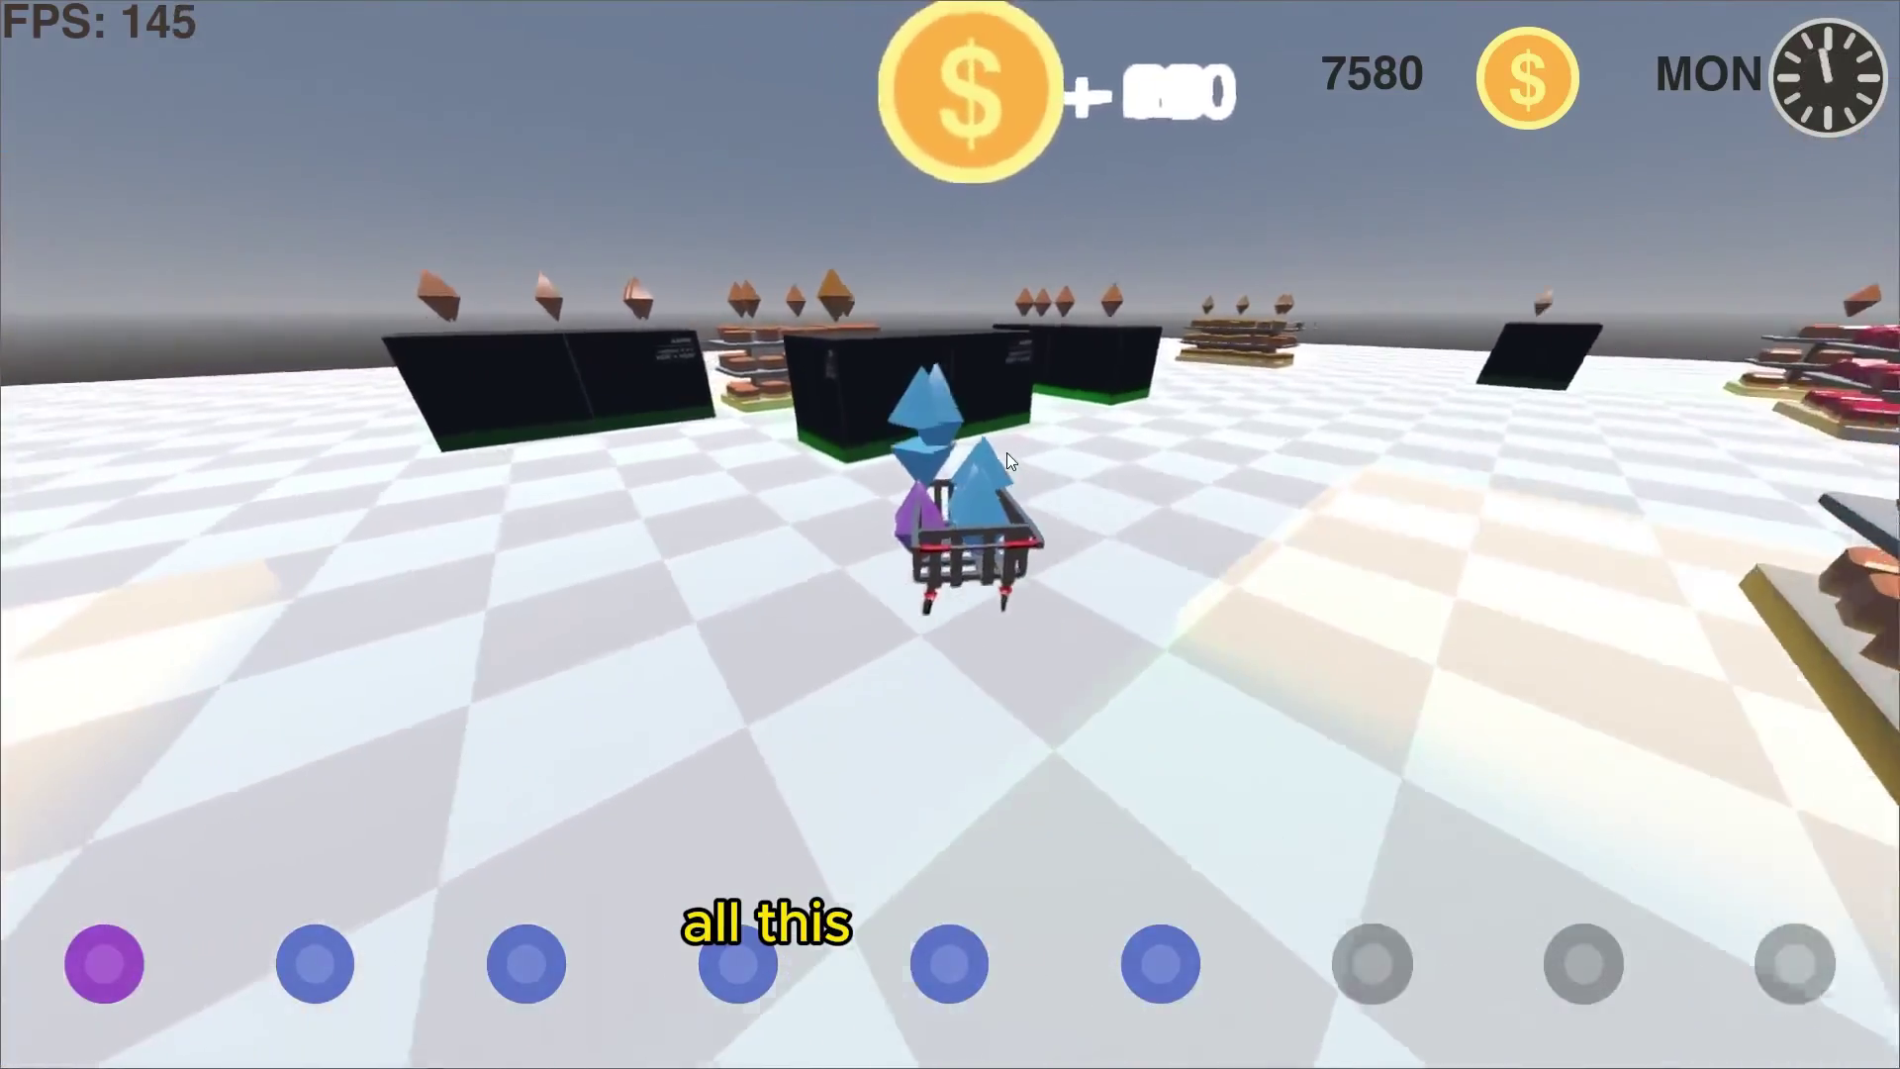
key(w)
key(a)
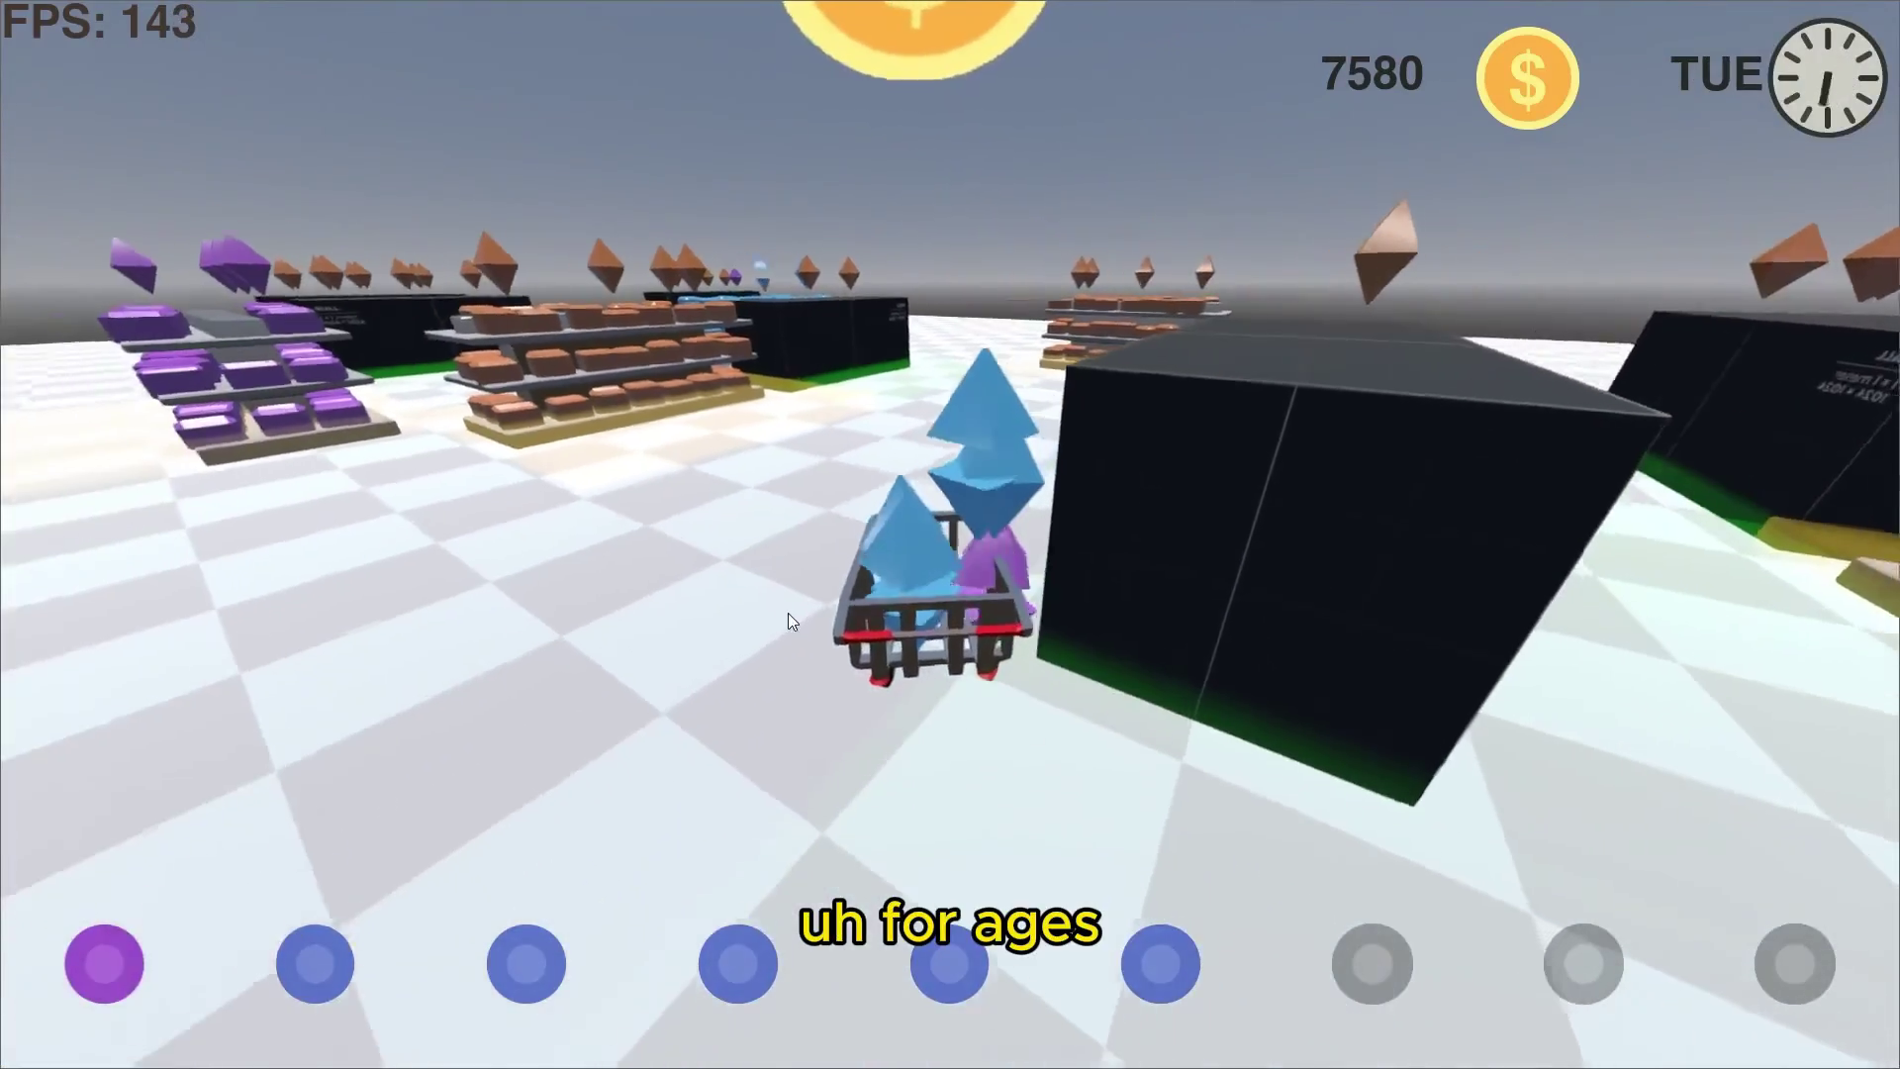
key(a)
key(s)
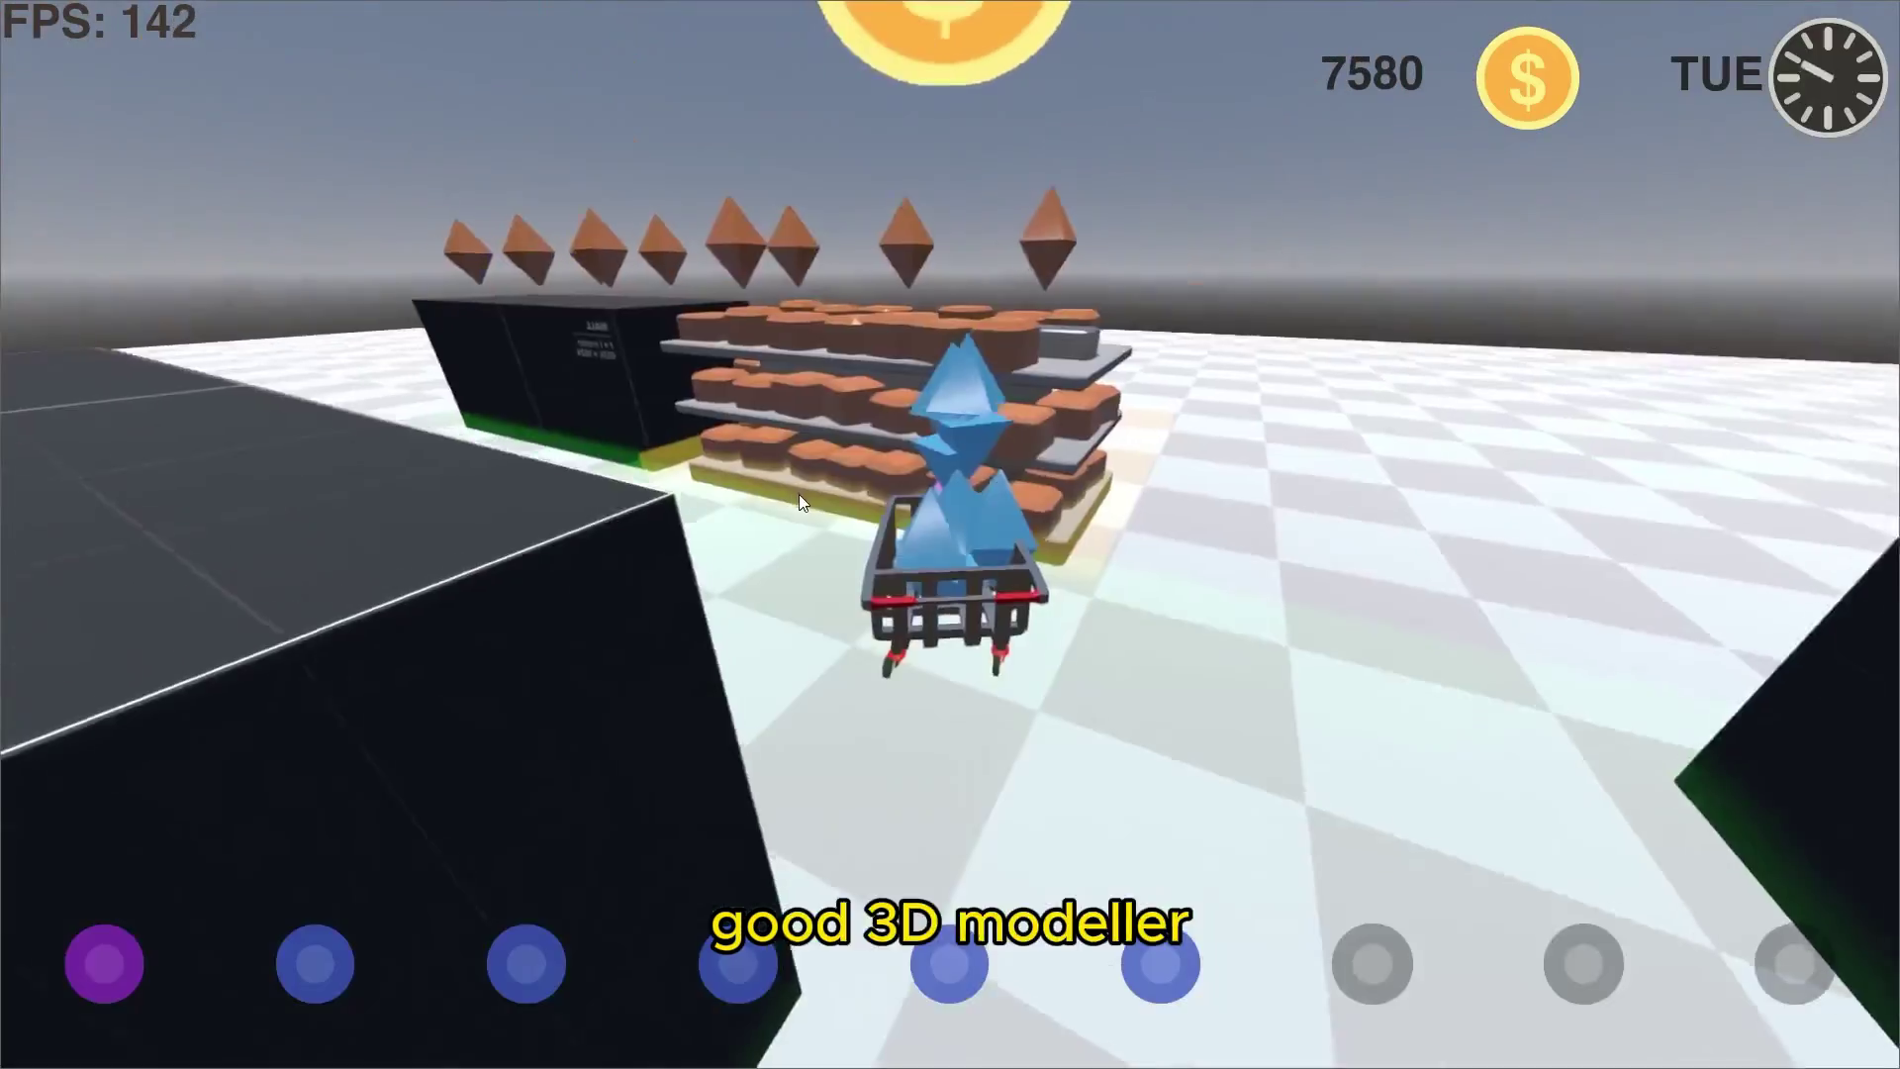
Fill the three free cart slots with orange-brown items from the shelf and sell them at the adjacent checkout.
key(w)
key(a)
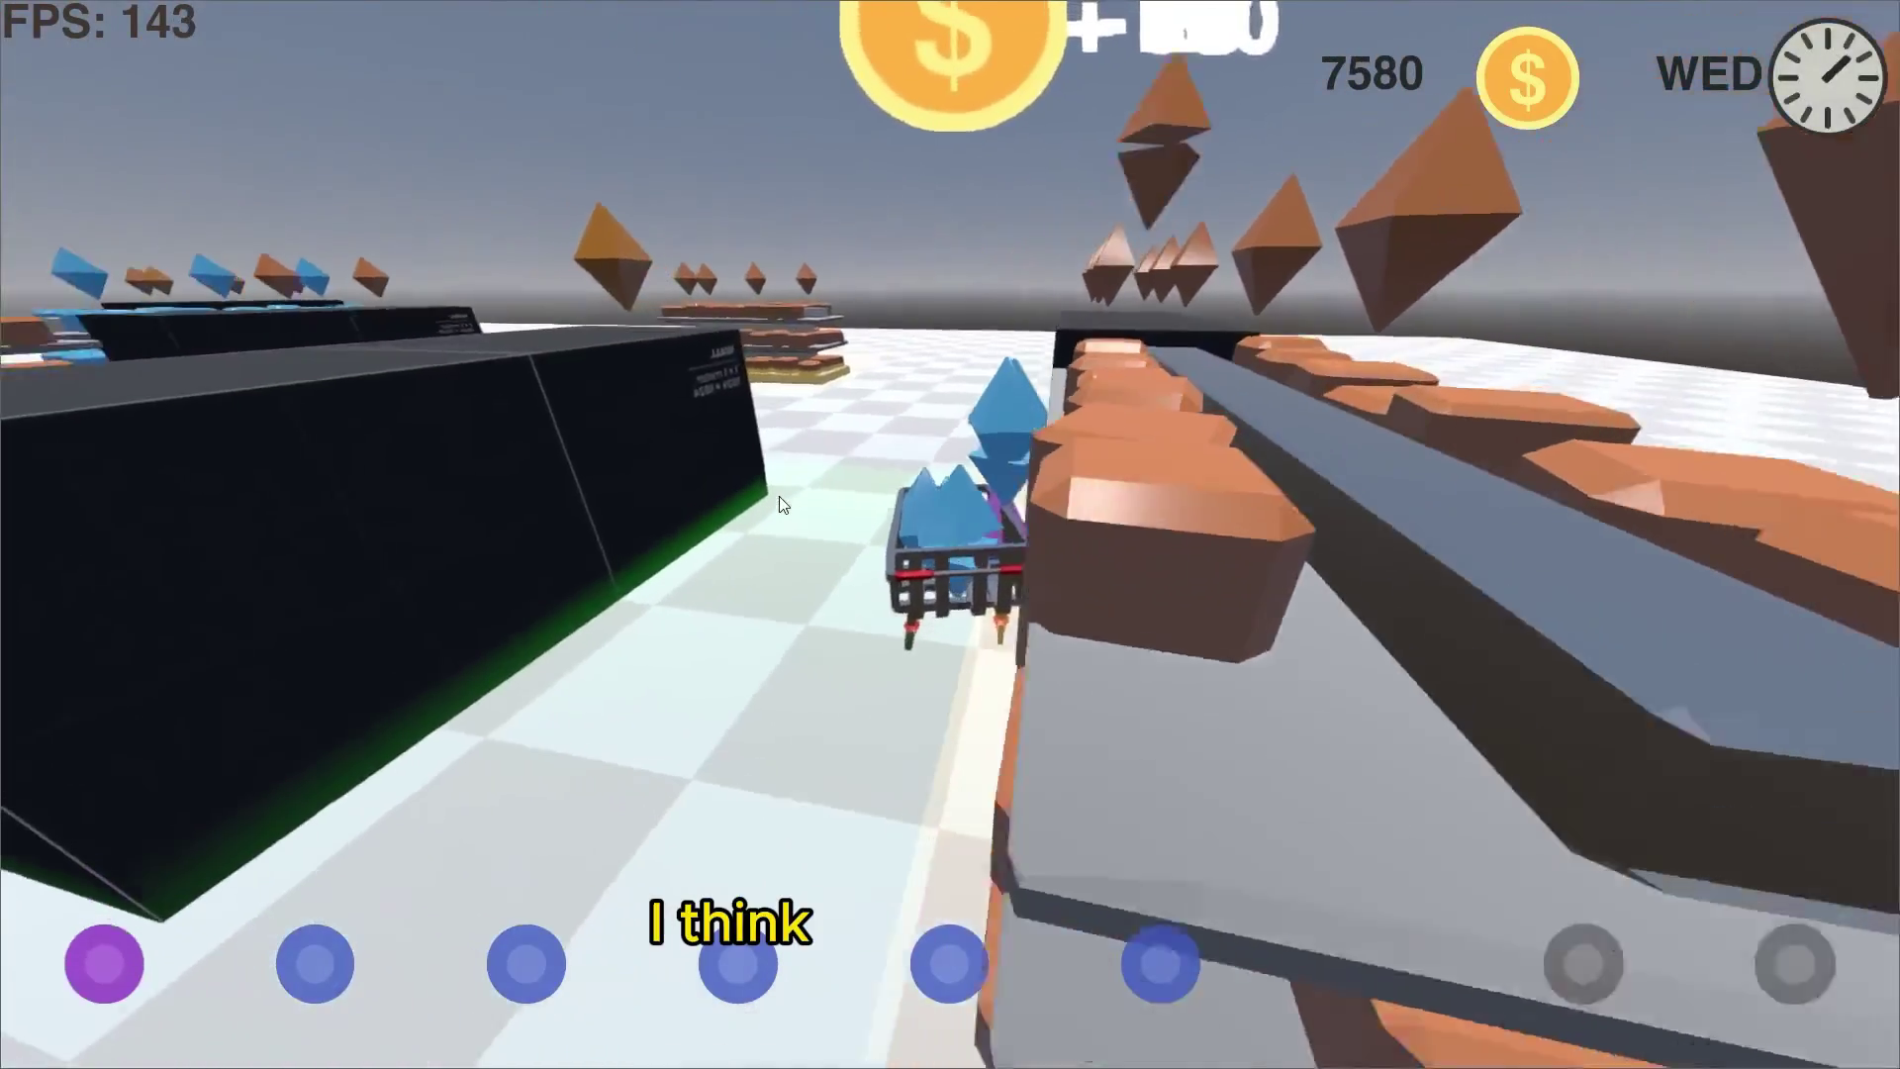
key(w)
key(a)
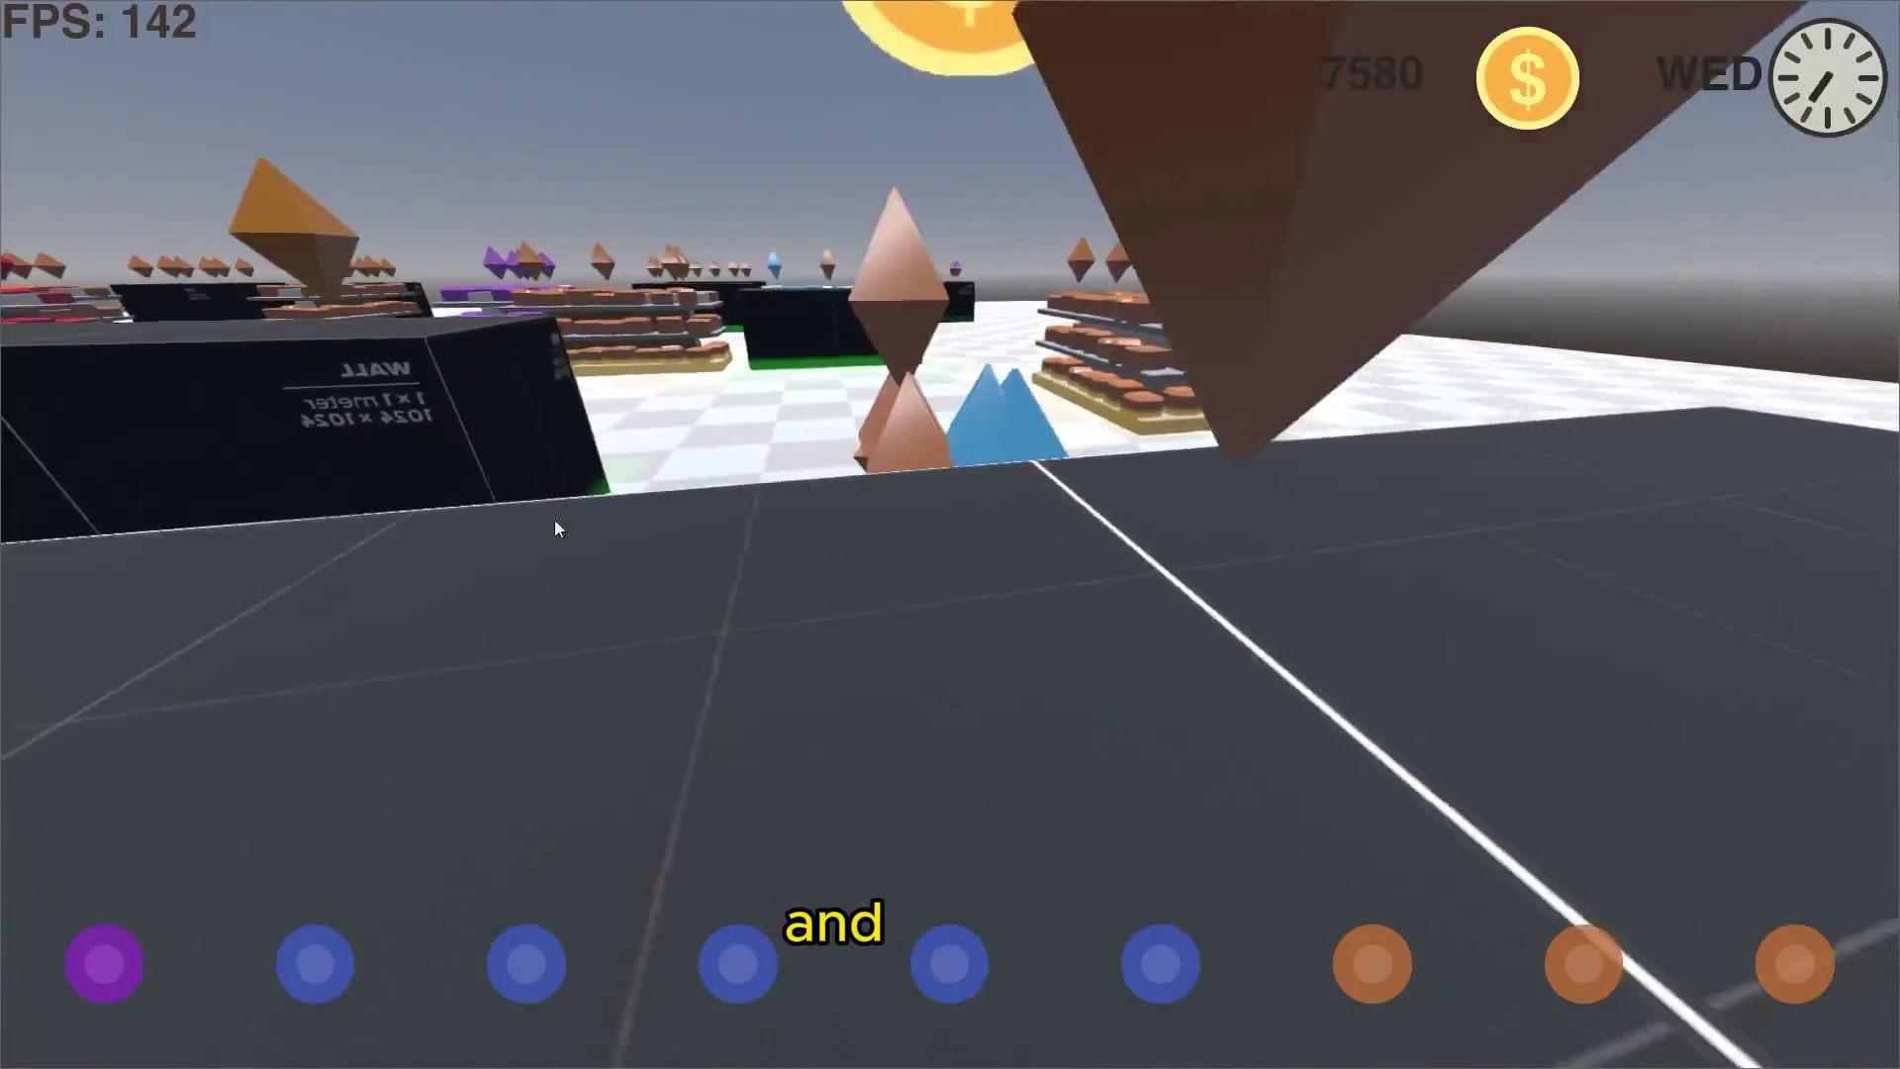
key(w)
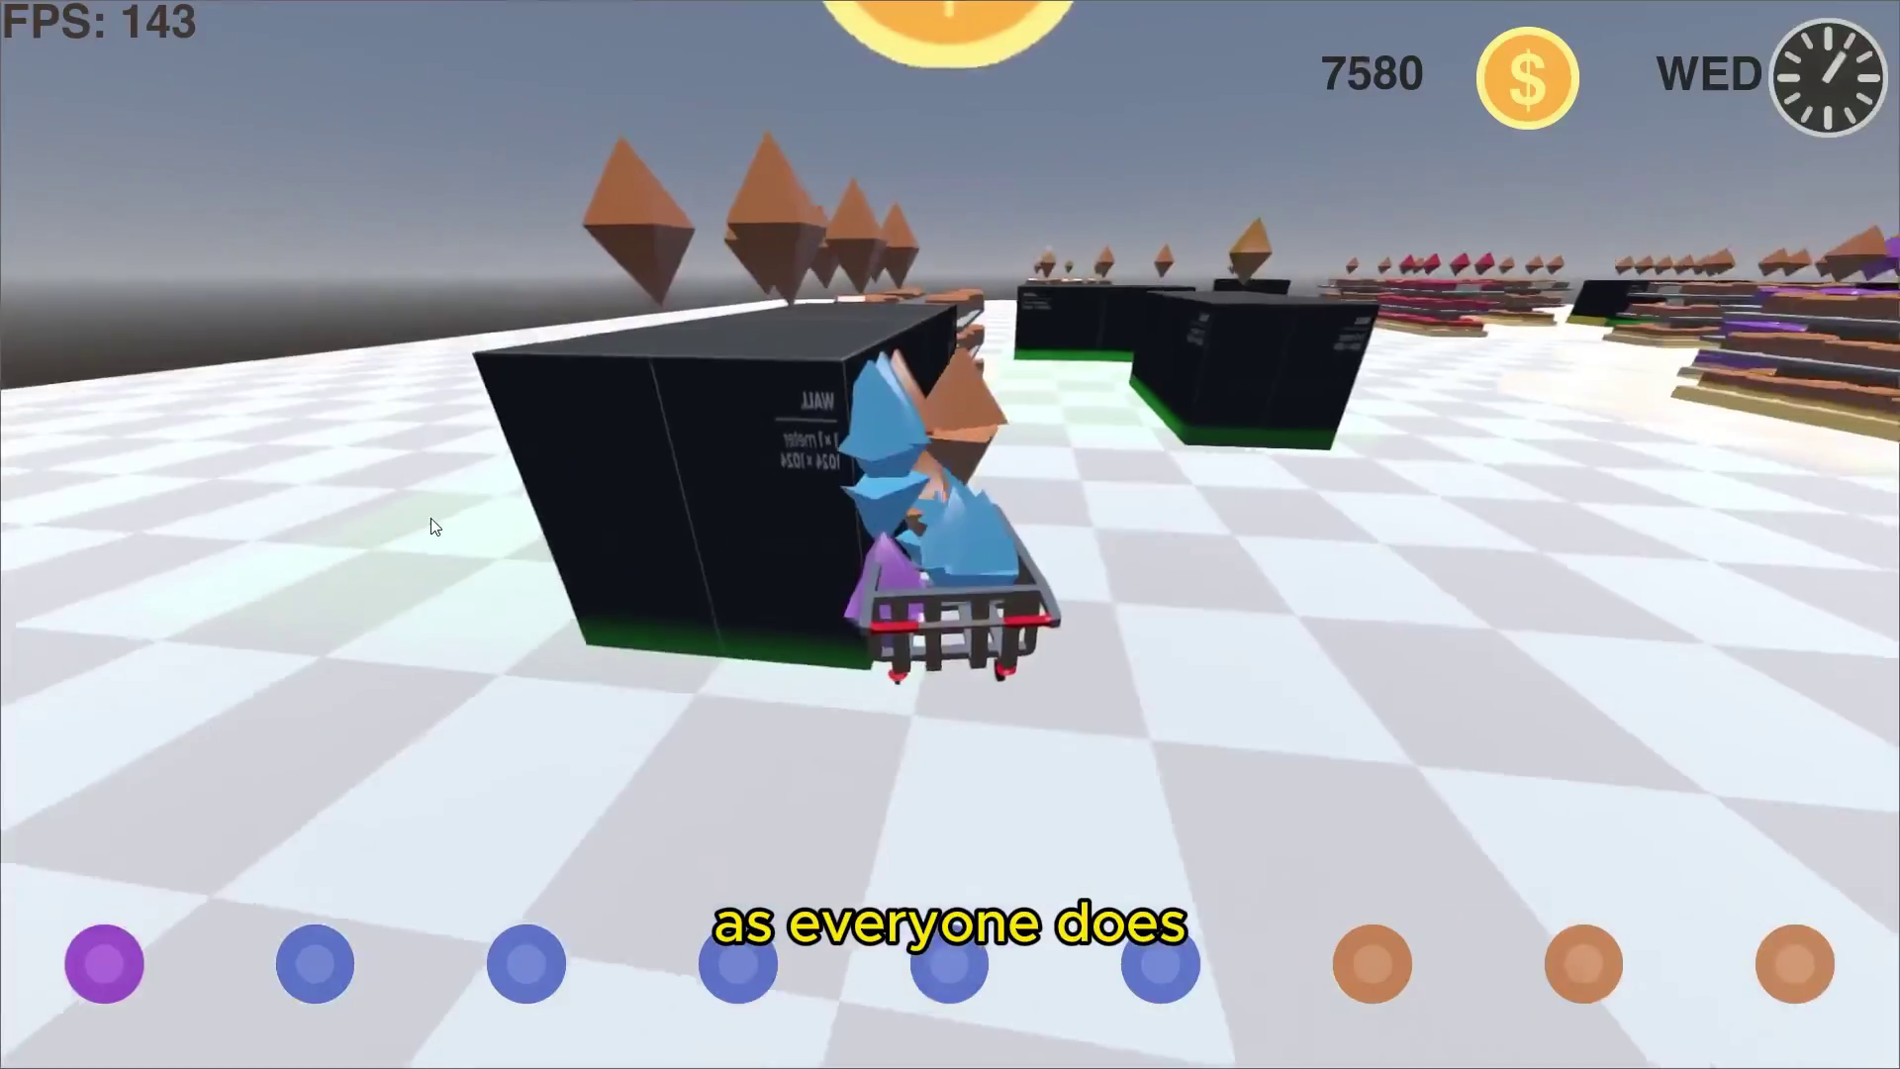
key(w)
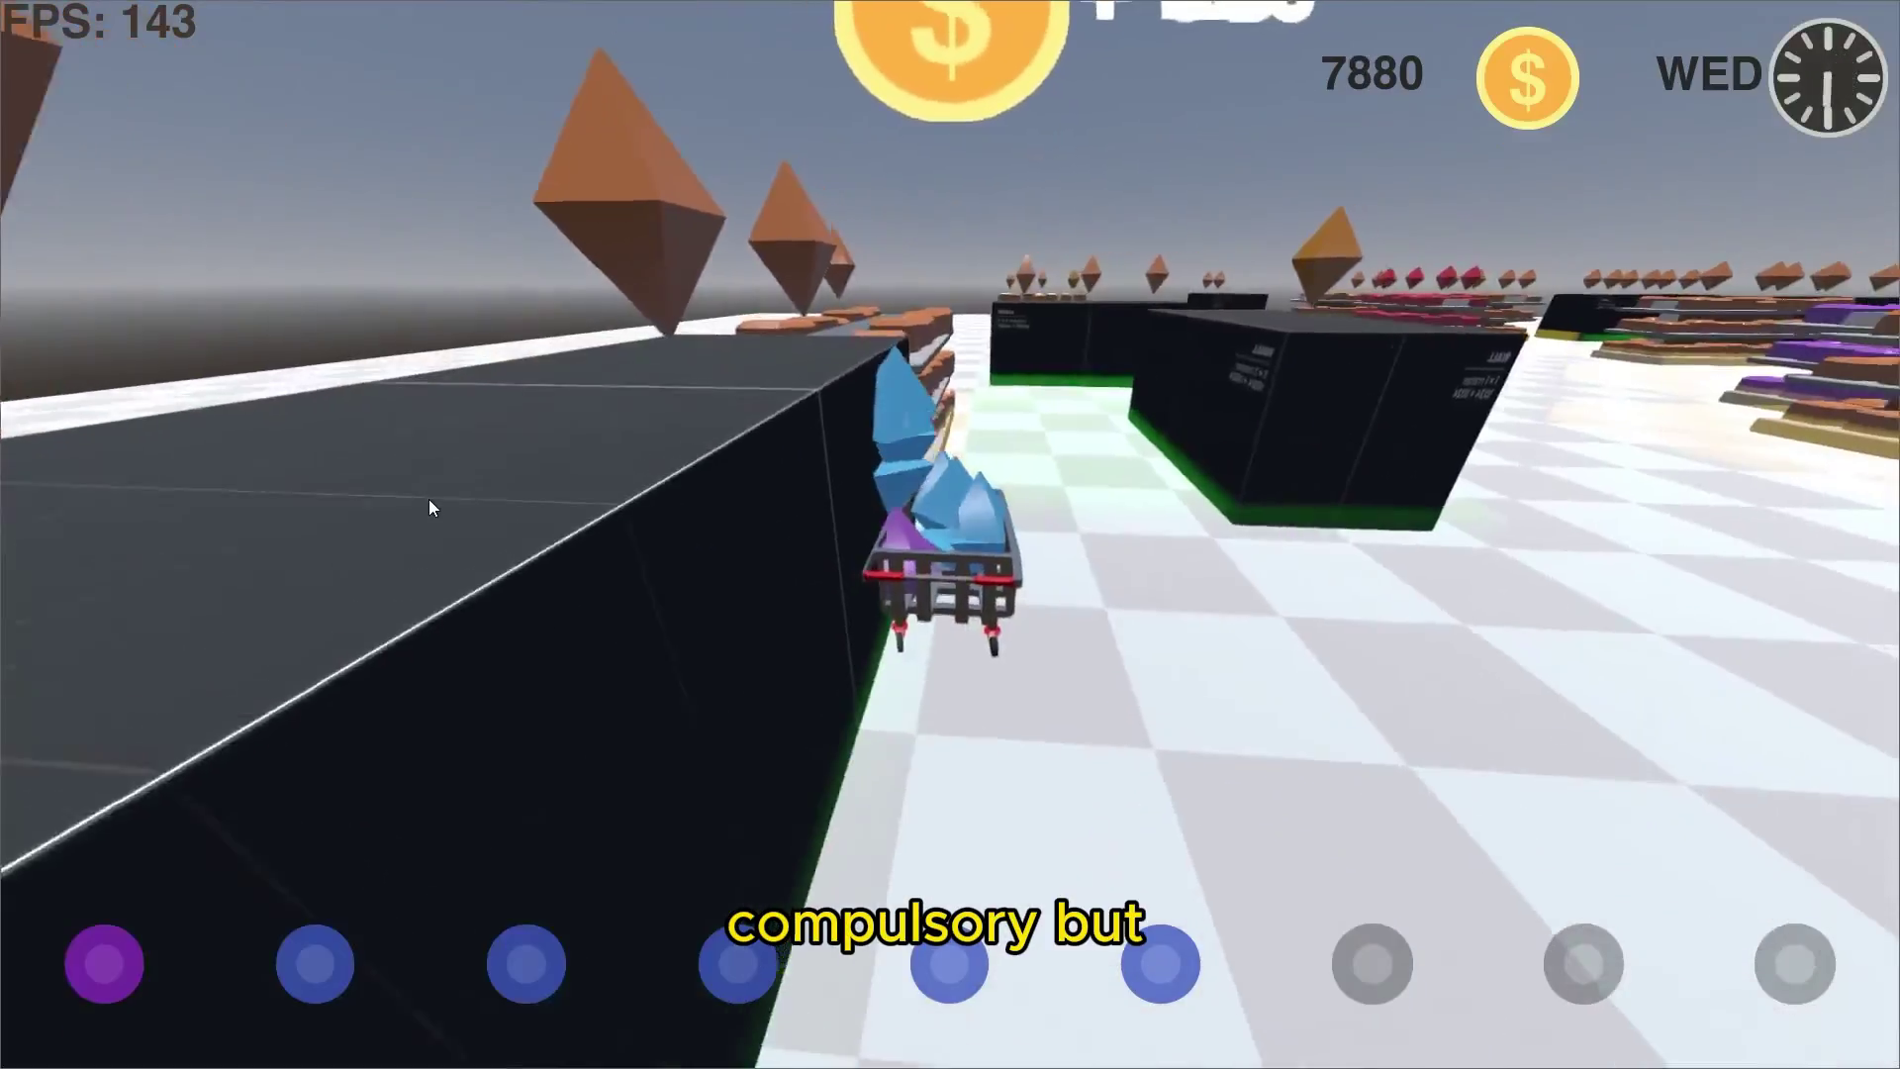
Drive along the next orange-brown shelf to collect two items and sell them at the checkout block beyond it.
key(w)
key(a)
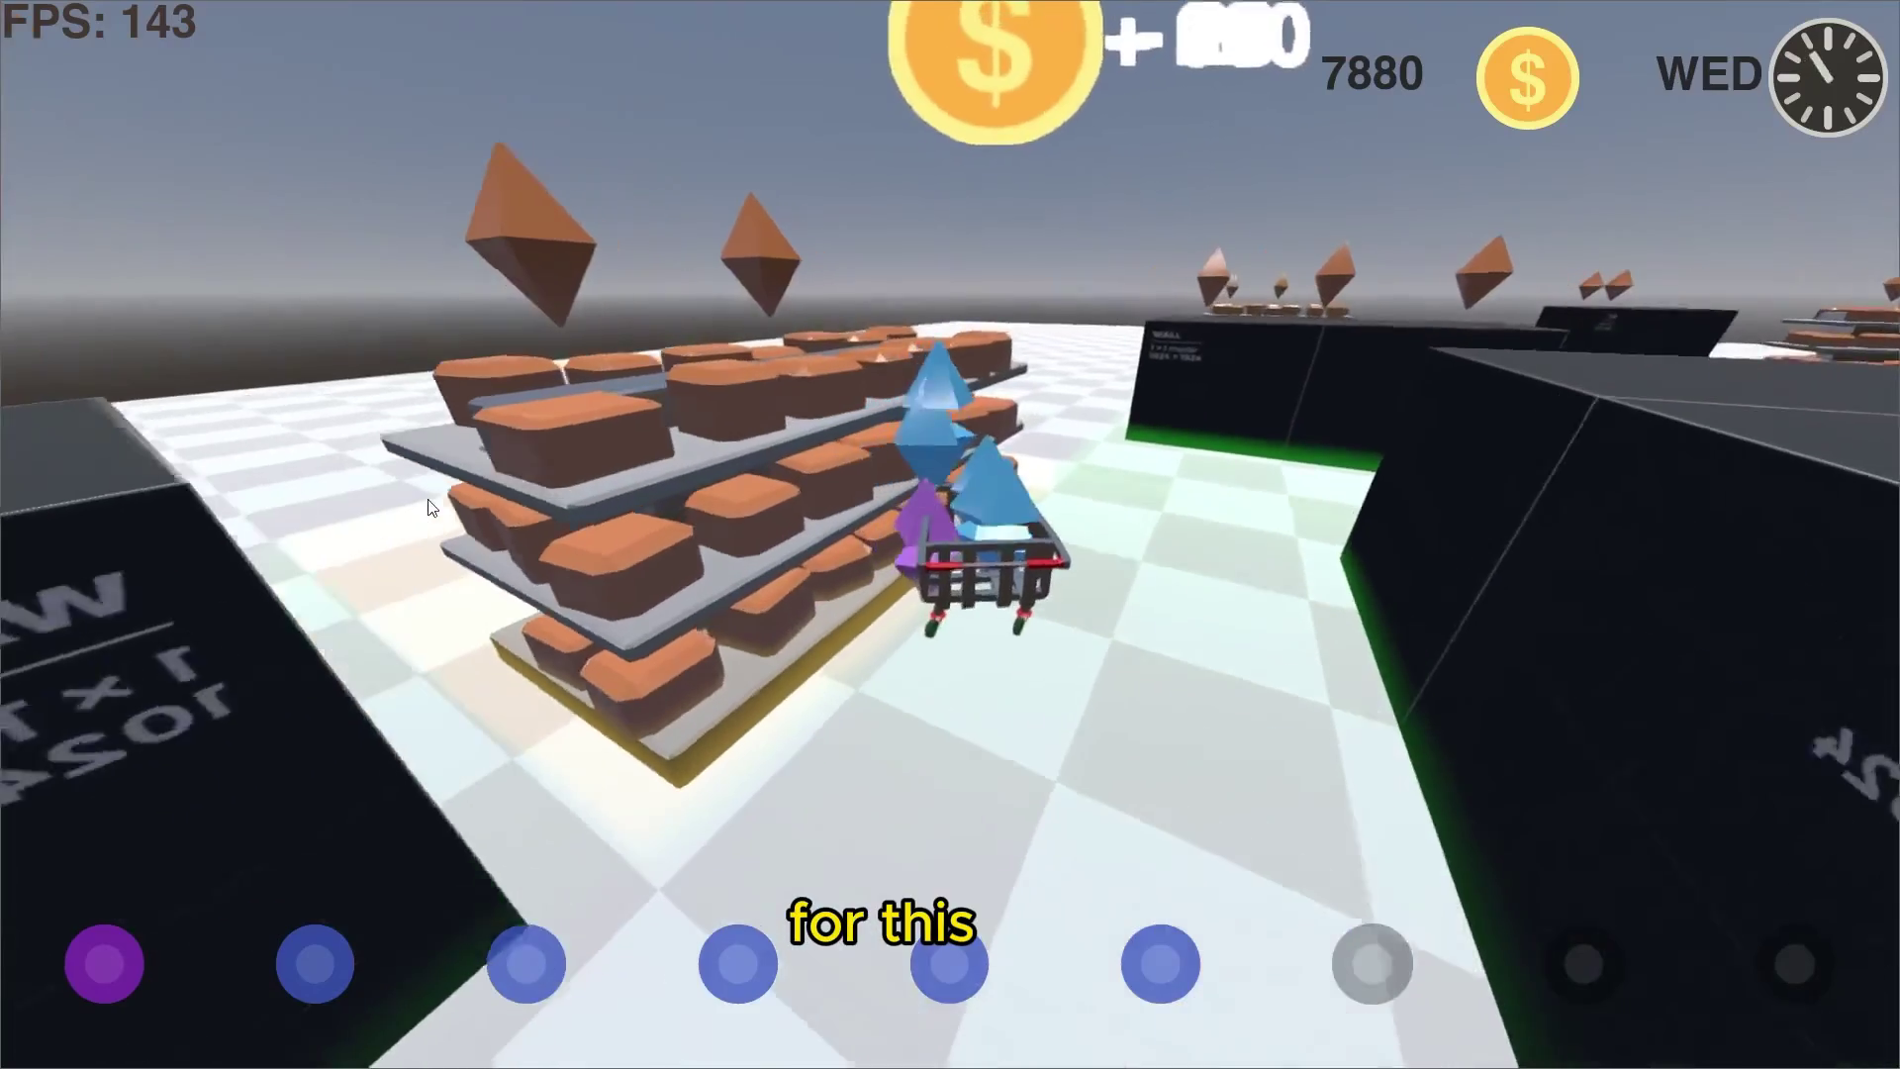
key(w)
key(d)
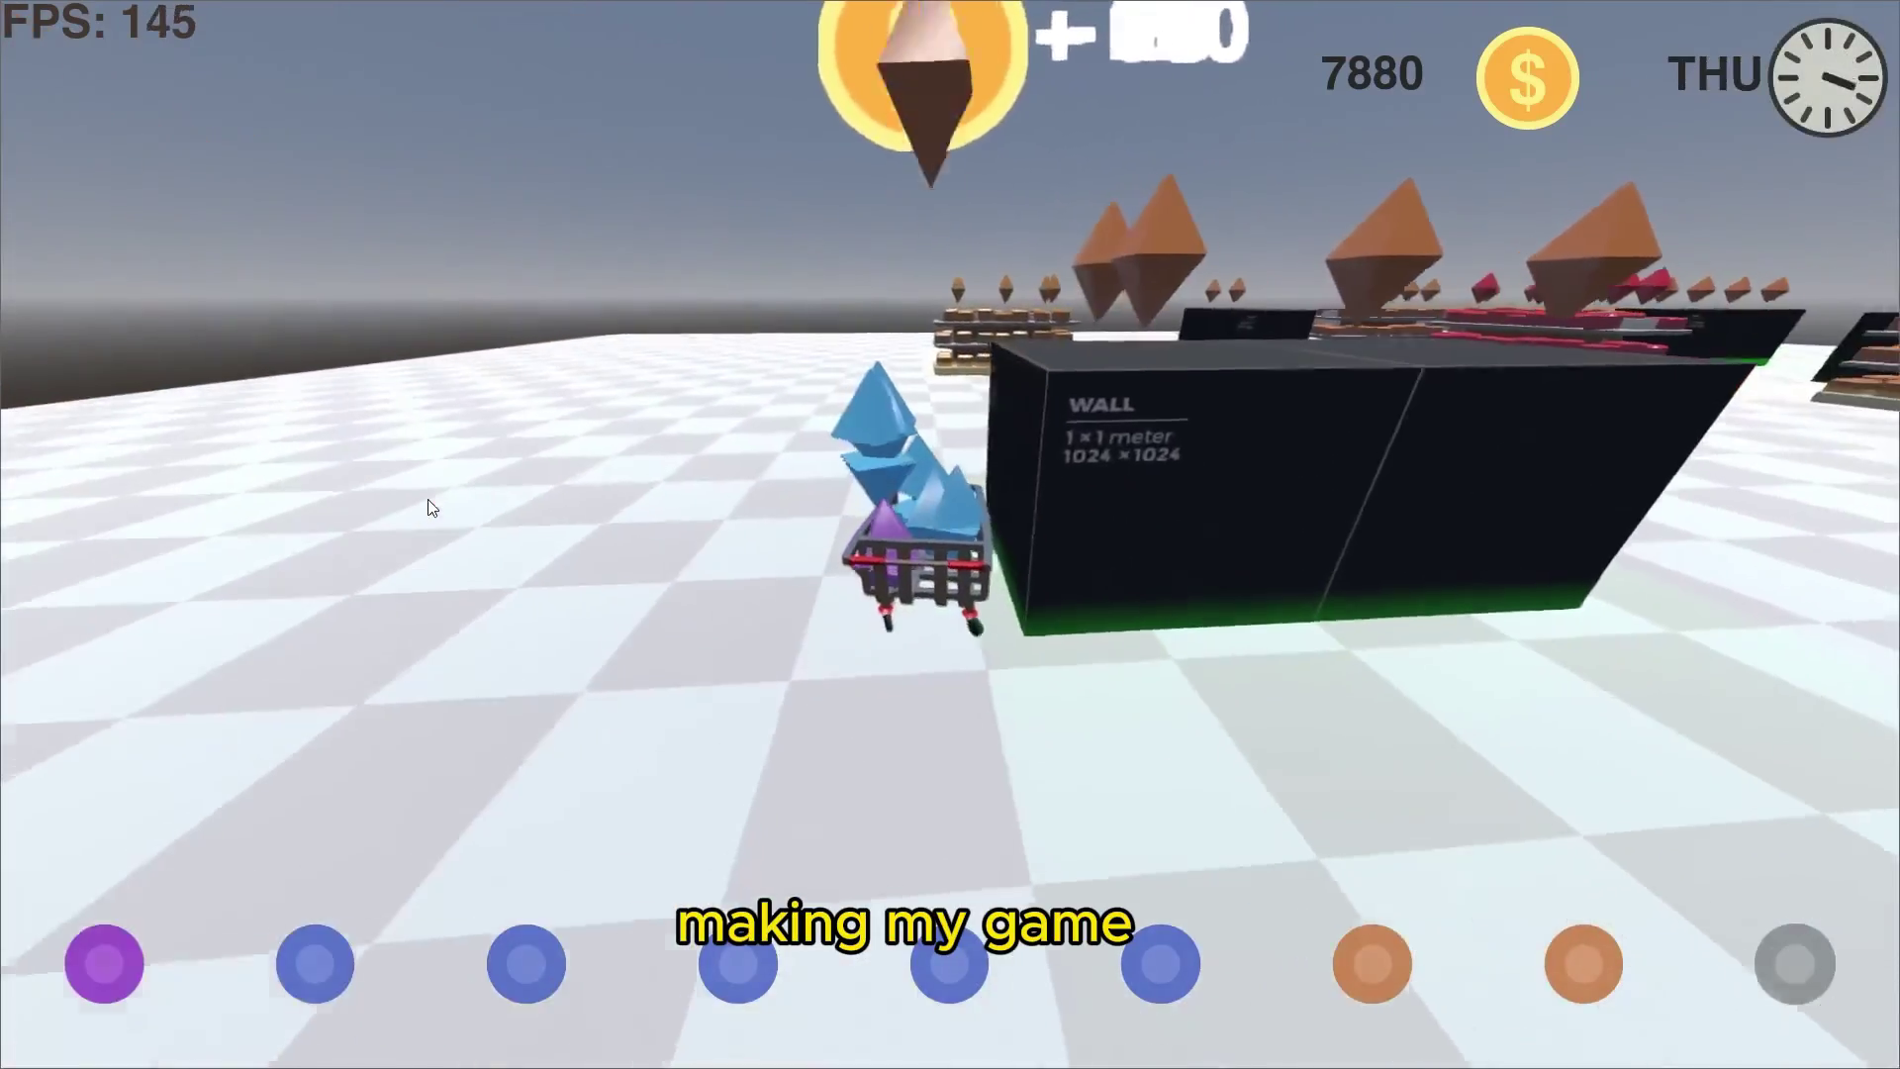
key(w)
key(a)
key(d)
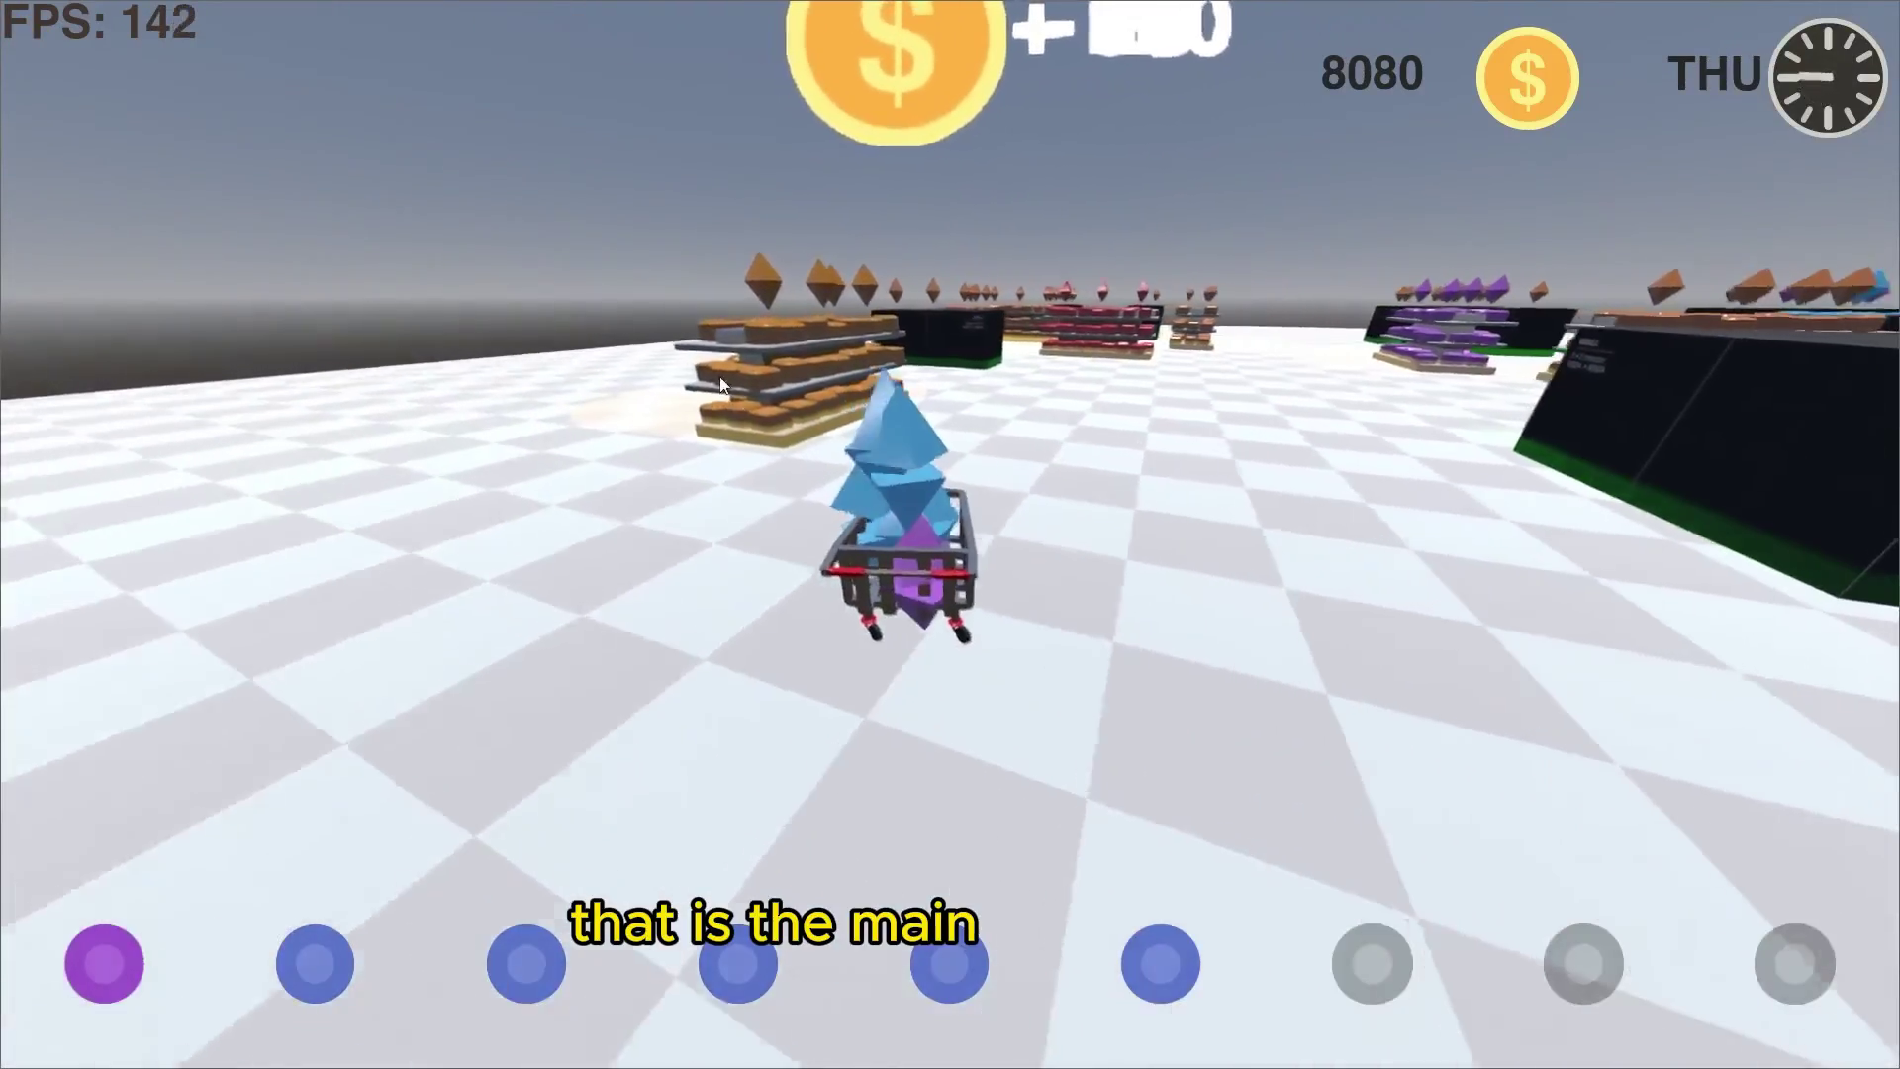
Drive past the checkout block to the red shelf, sell red items at the checkout and load another red item.
key(w)
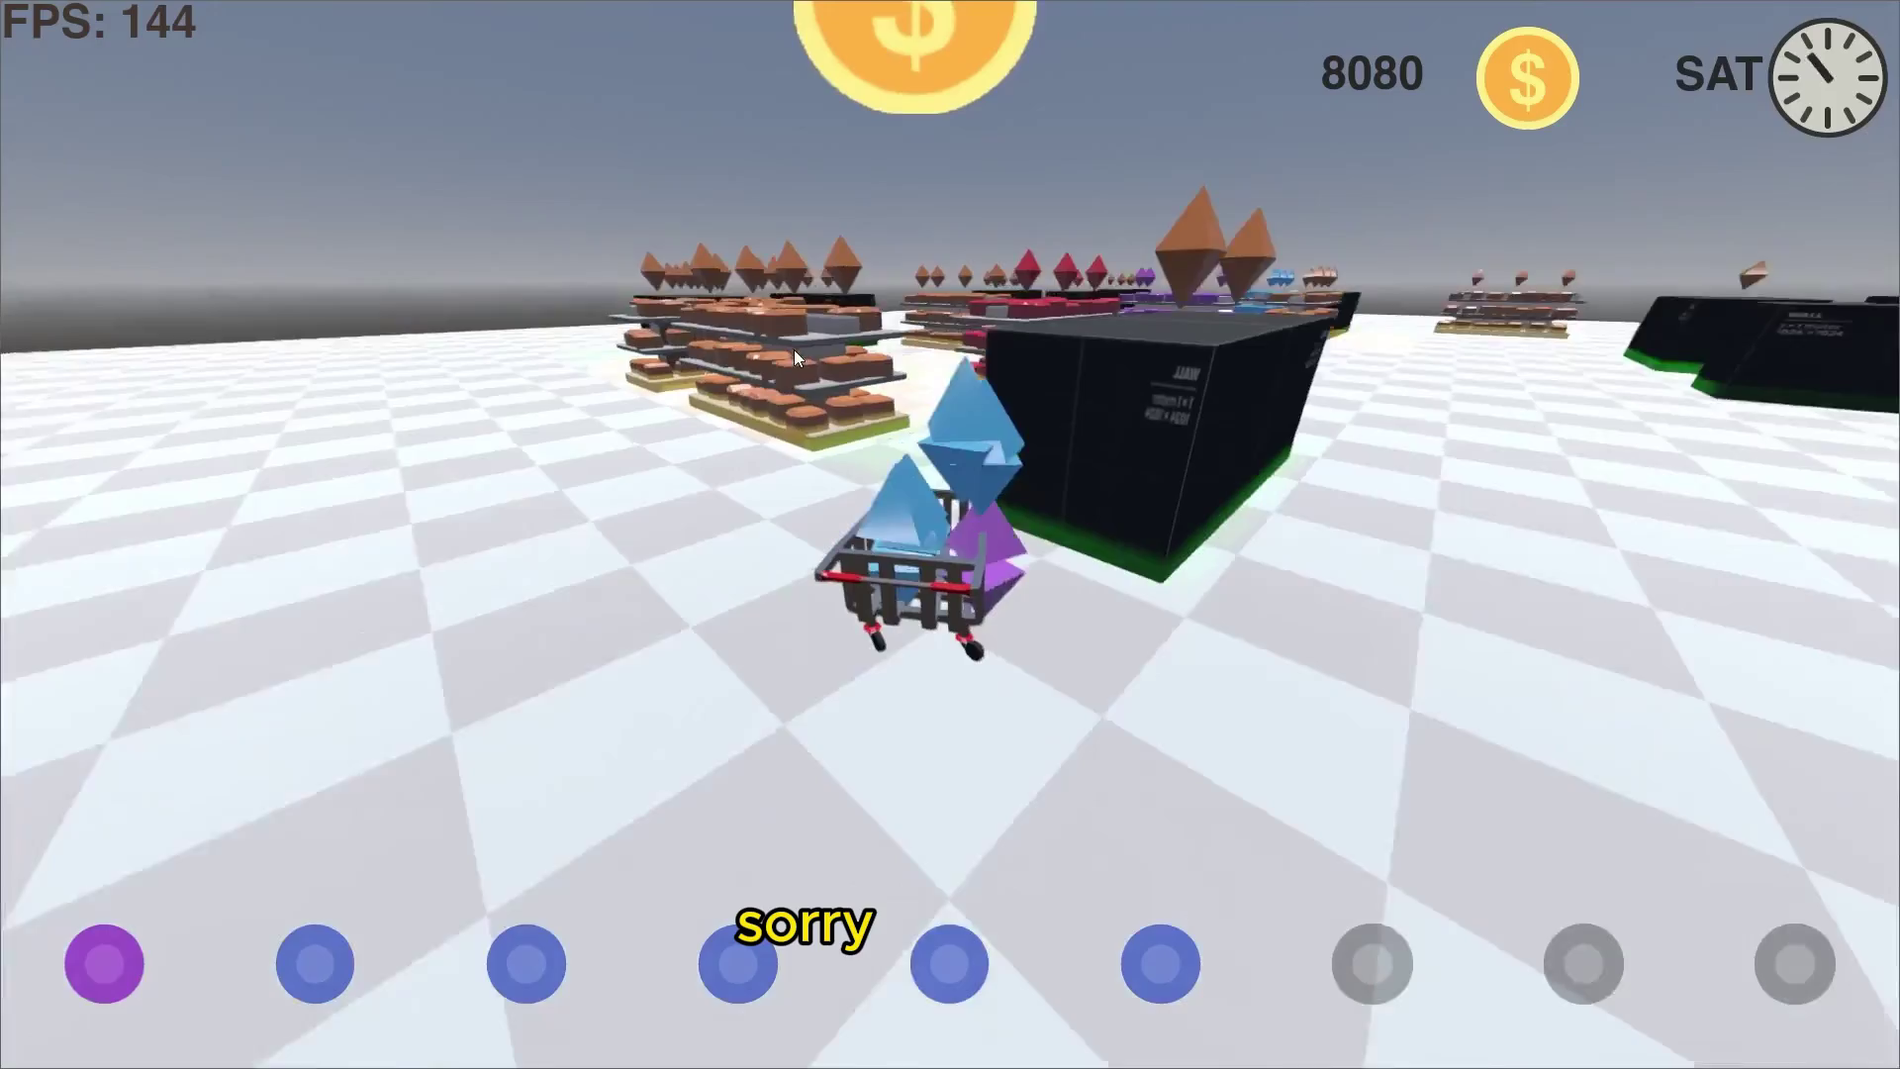
key(w)
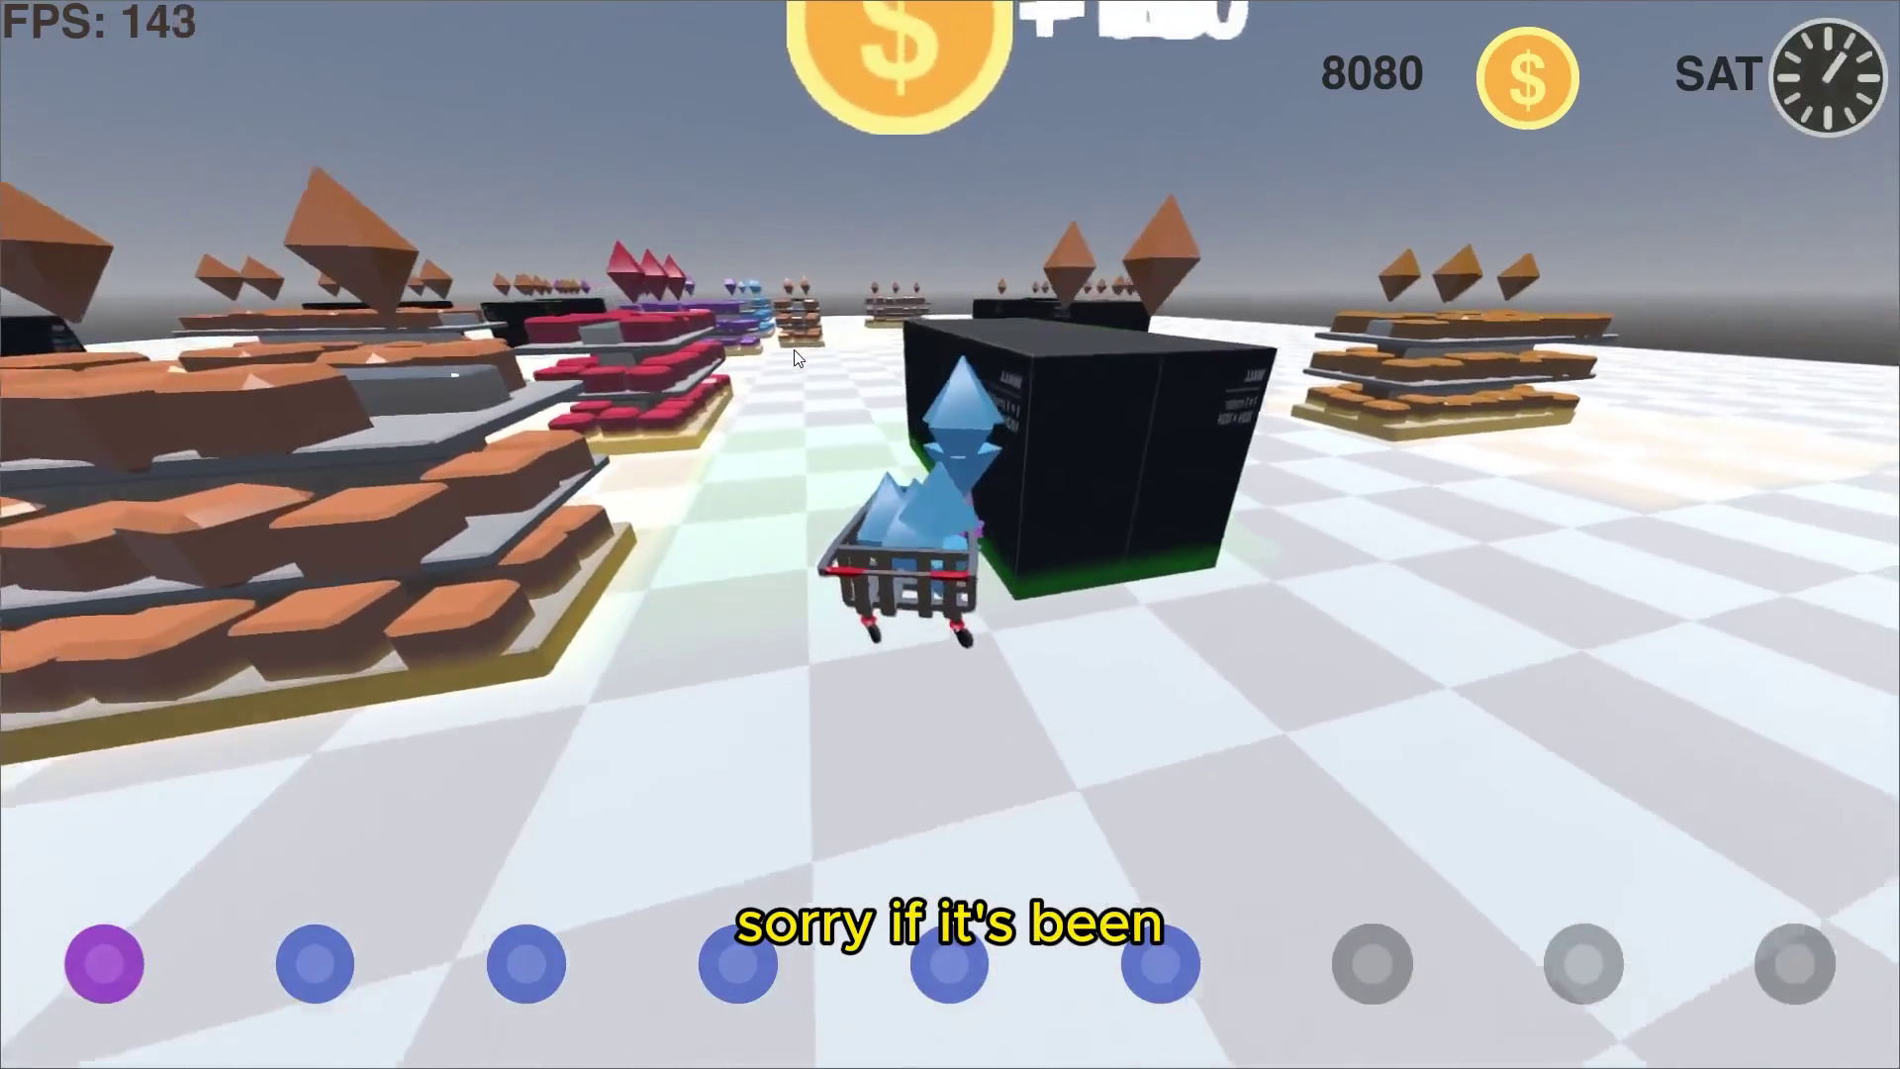
key(w)
key(d)
key(a)
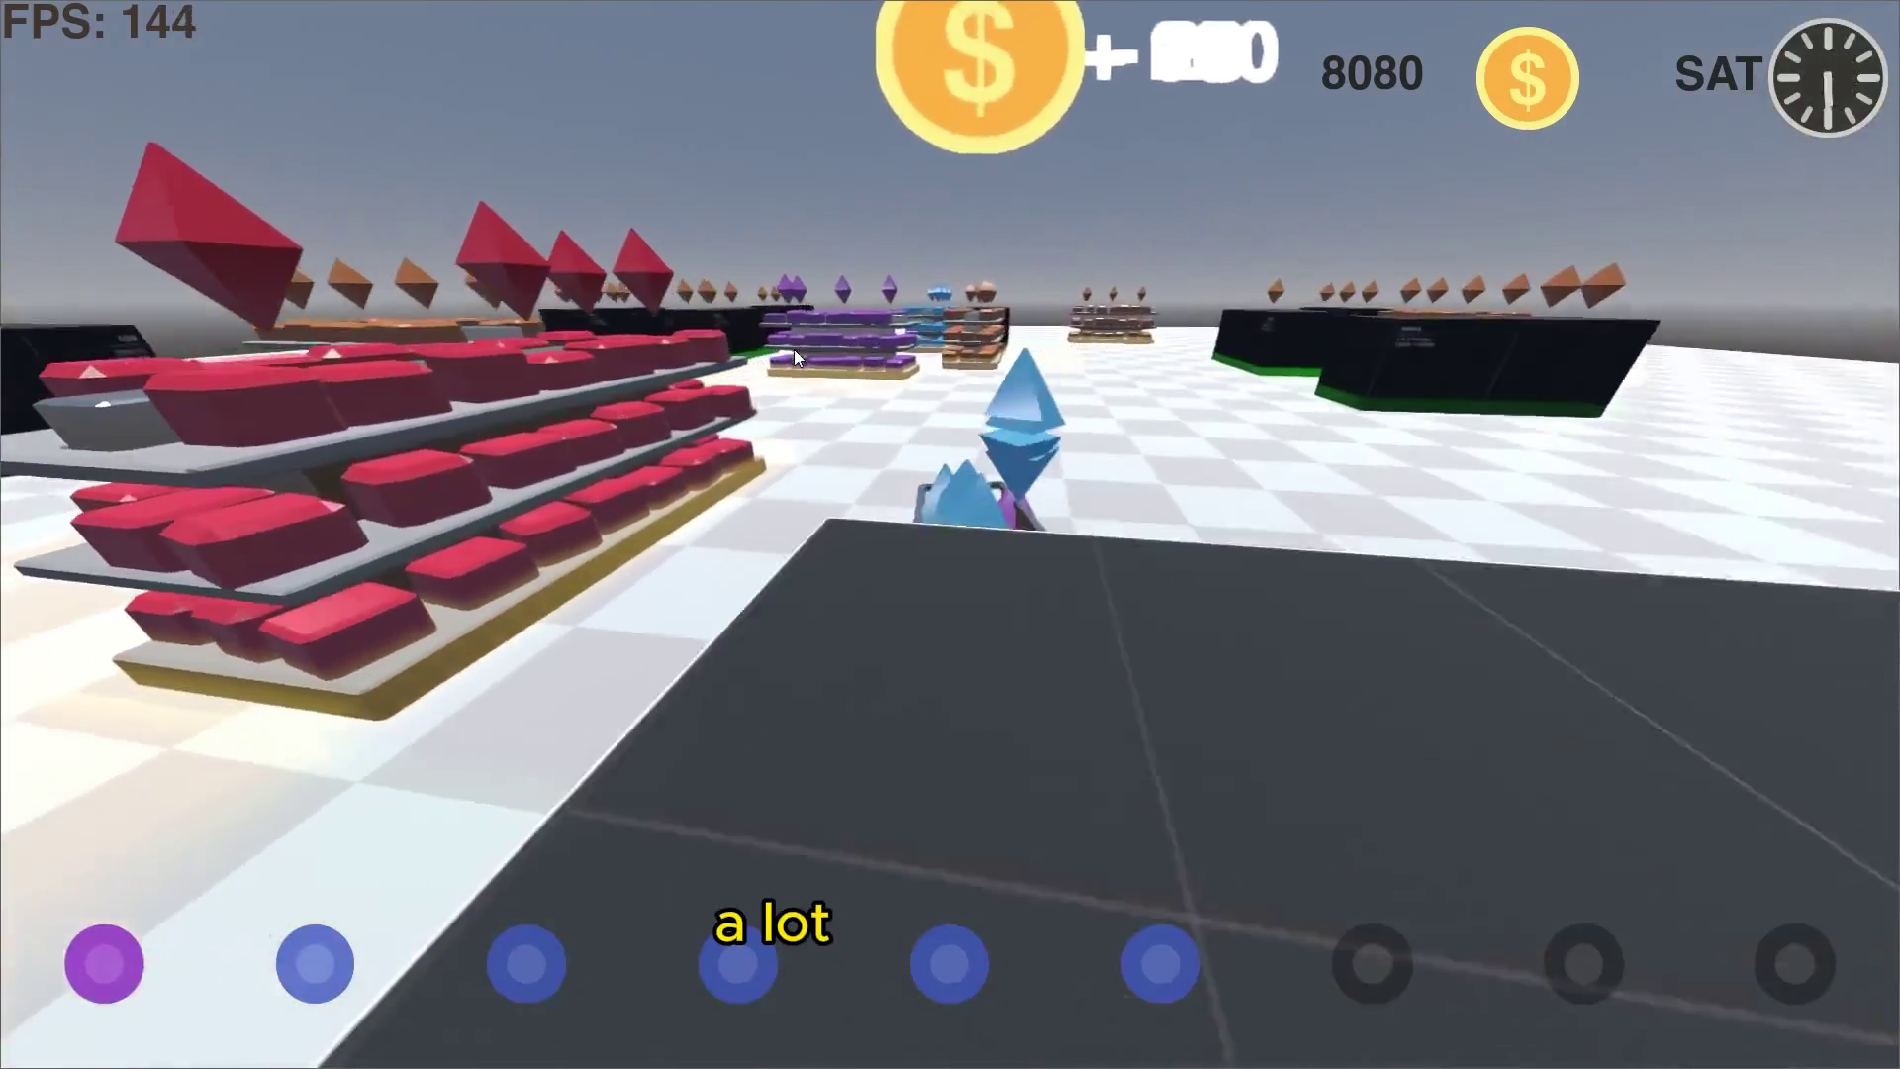
key(w)
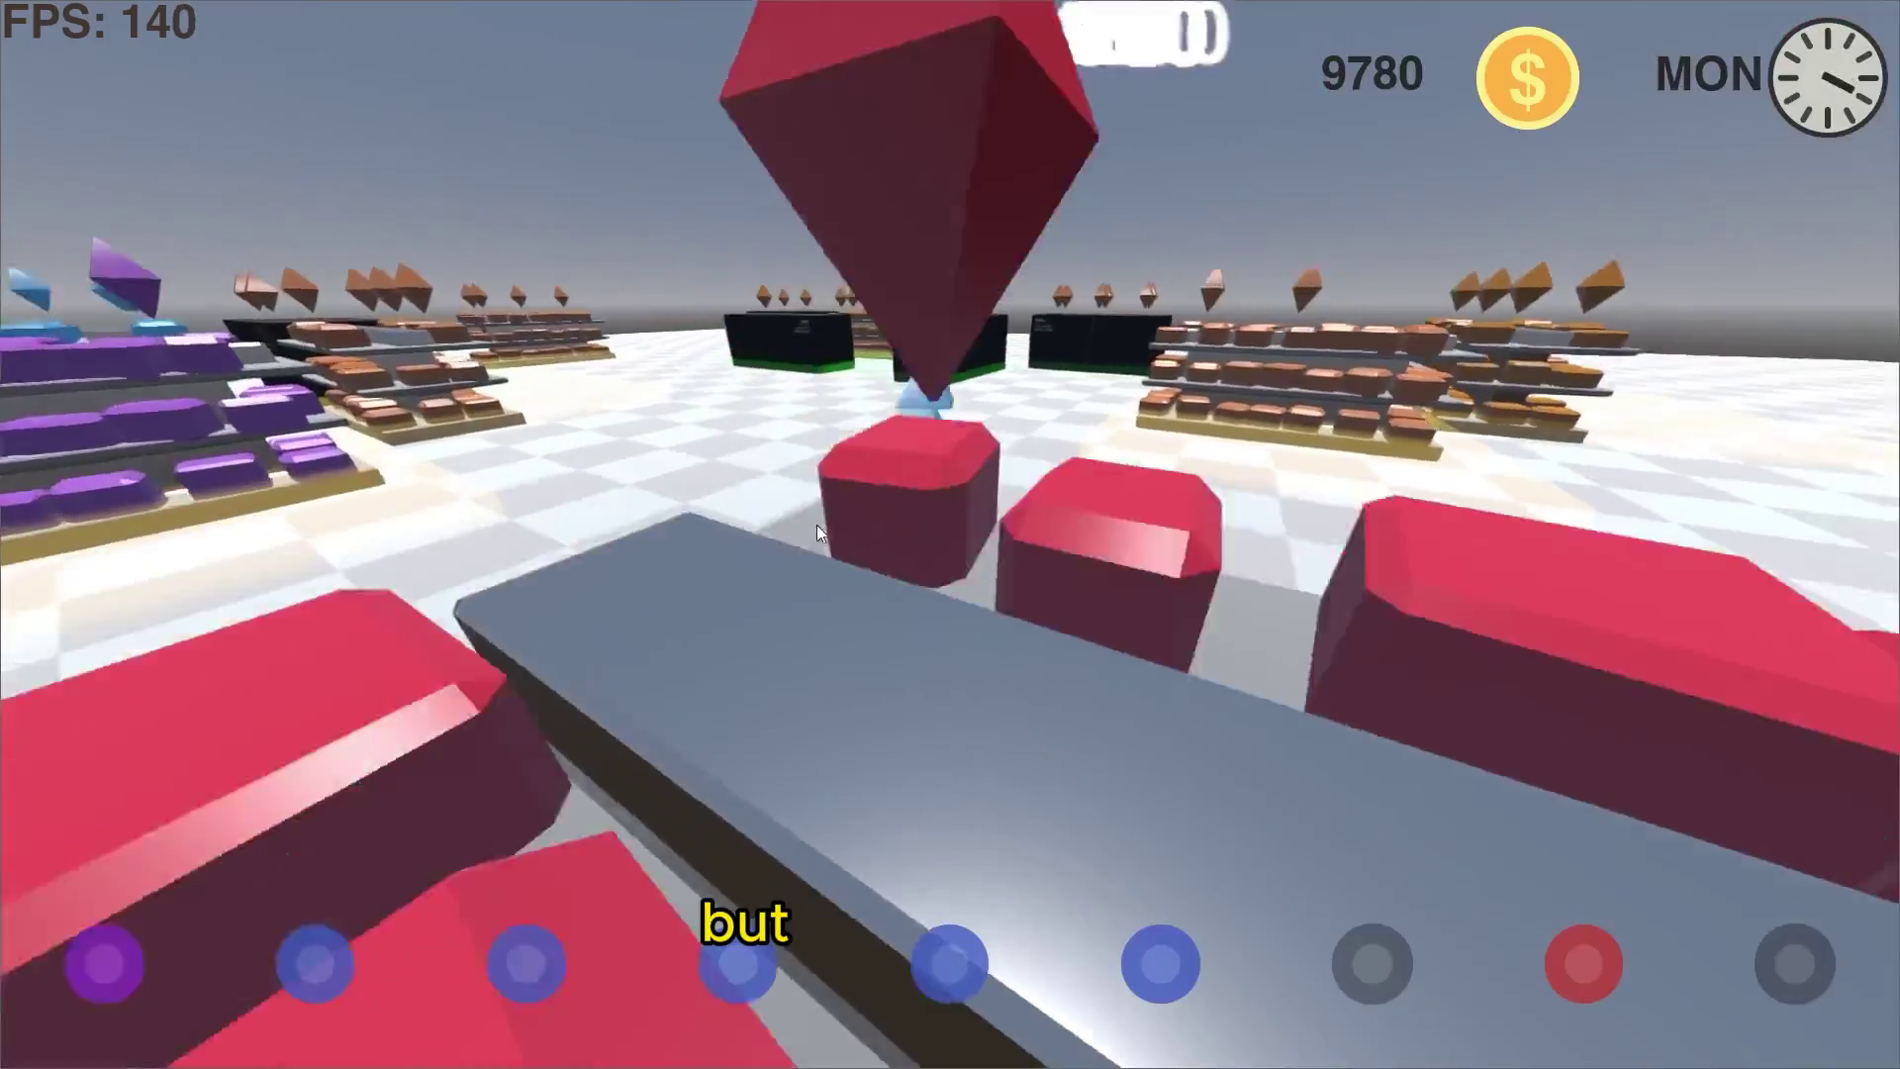
Tour the checkout blocks and the purple, orange-brown and blue shelves with the loaded cart to view the 3D world.
key(w)
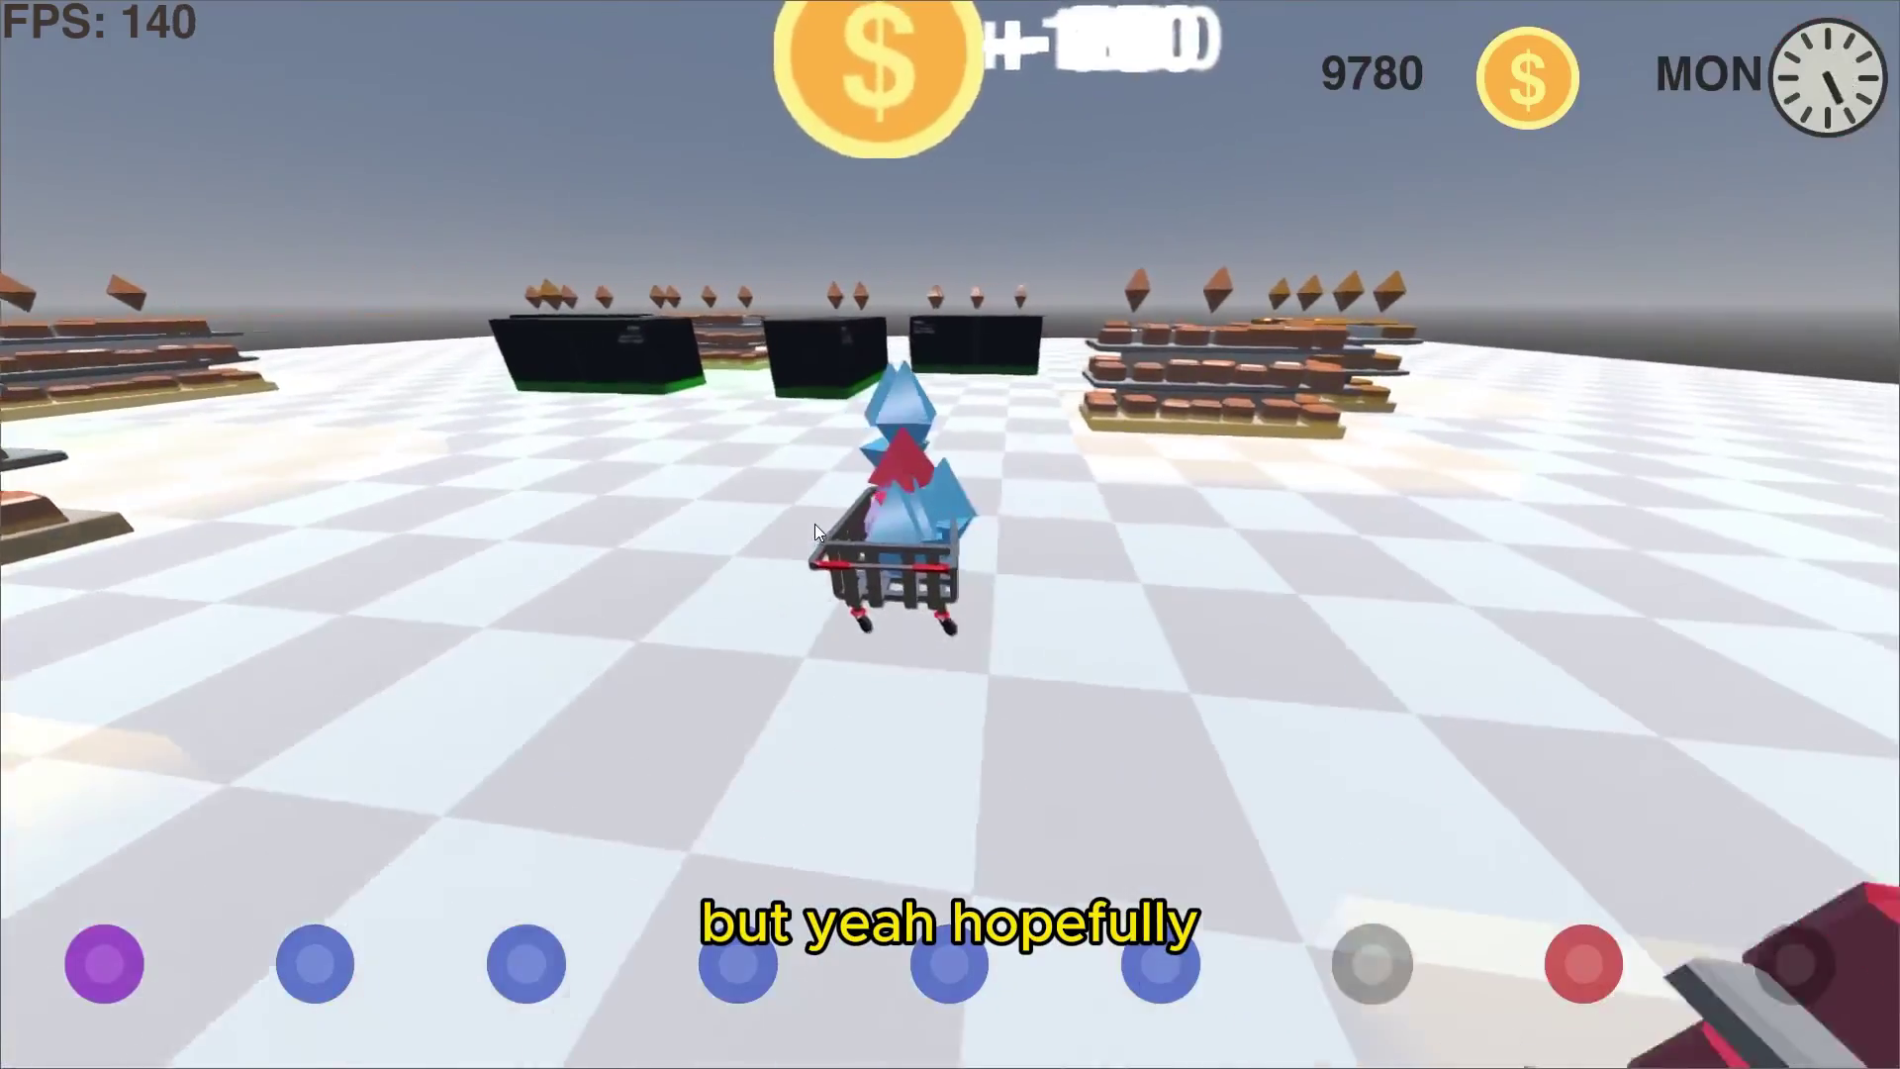
key(w)
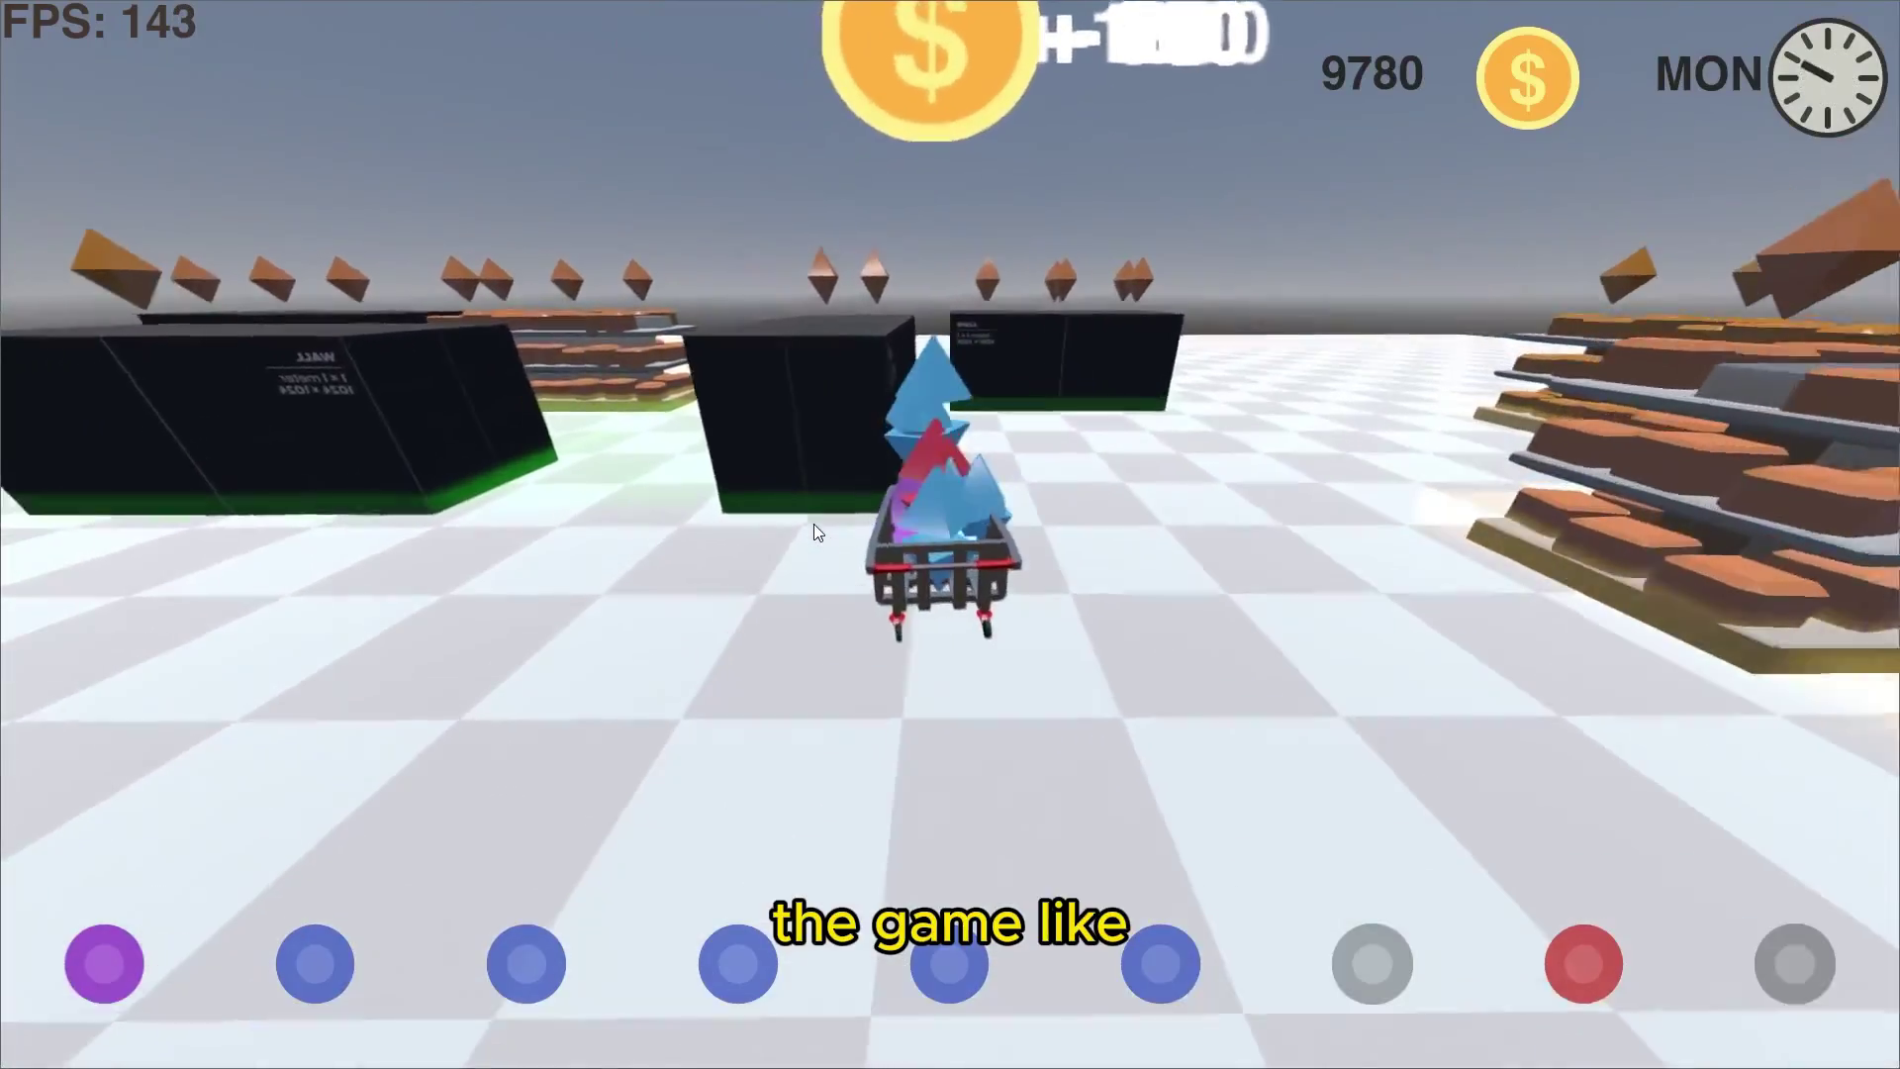
key(w)
key(a)
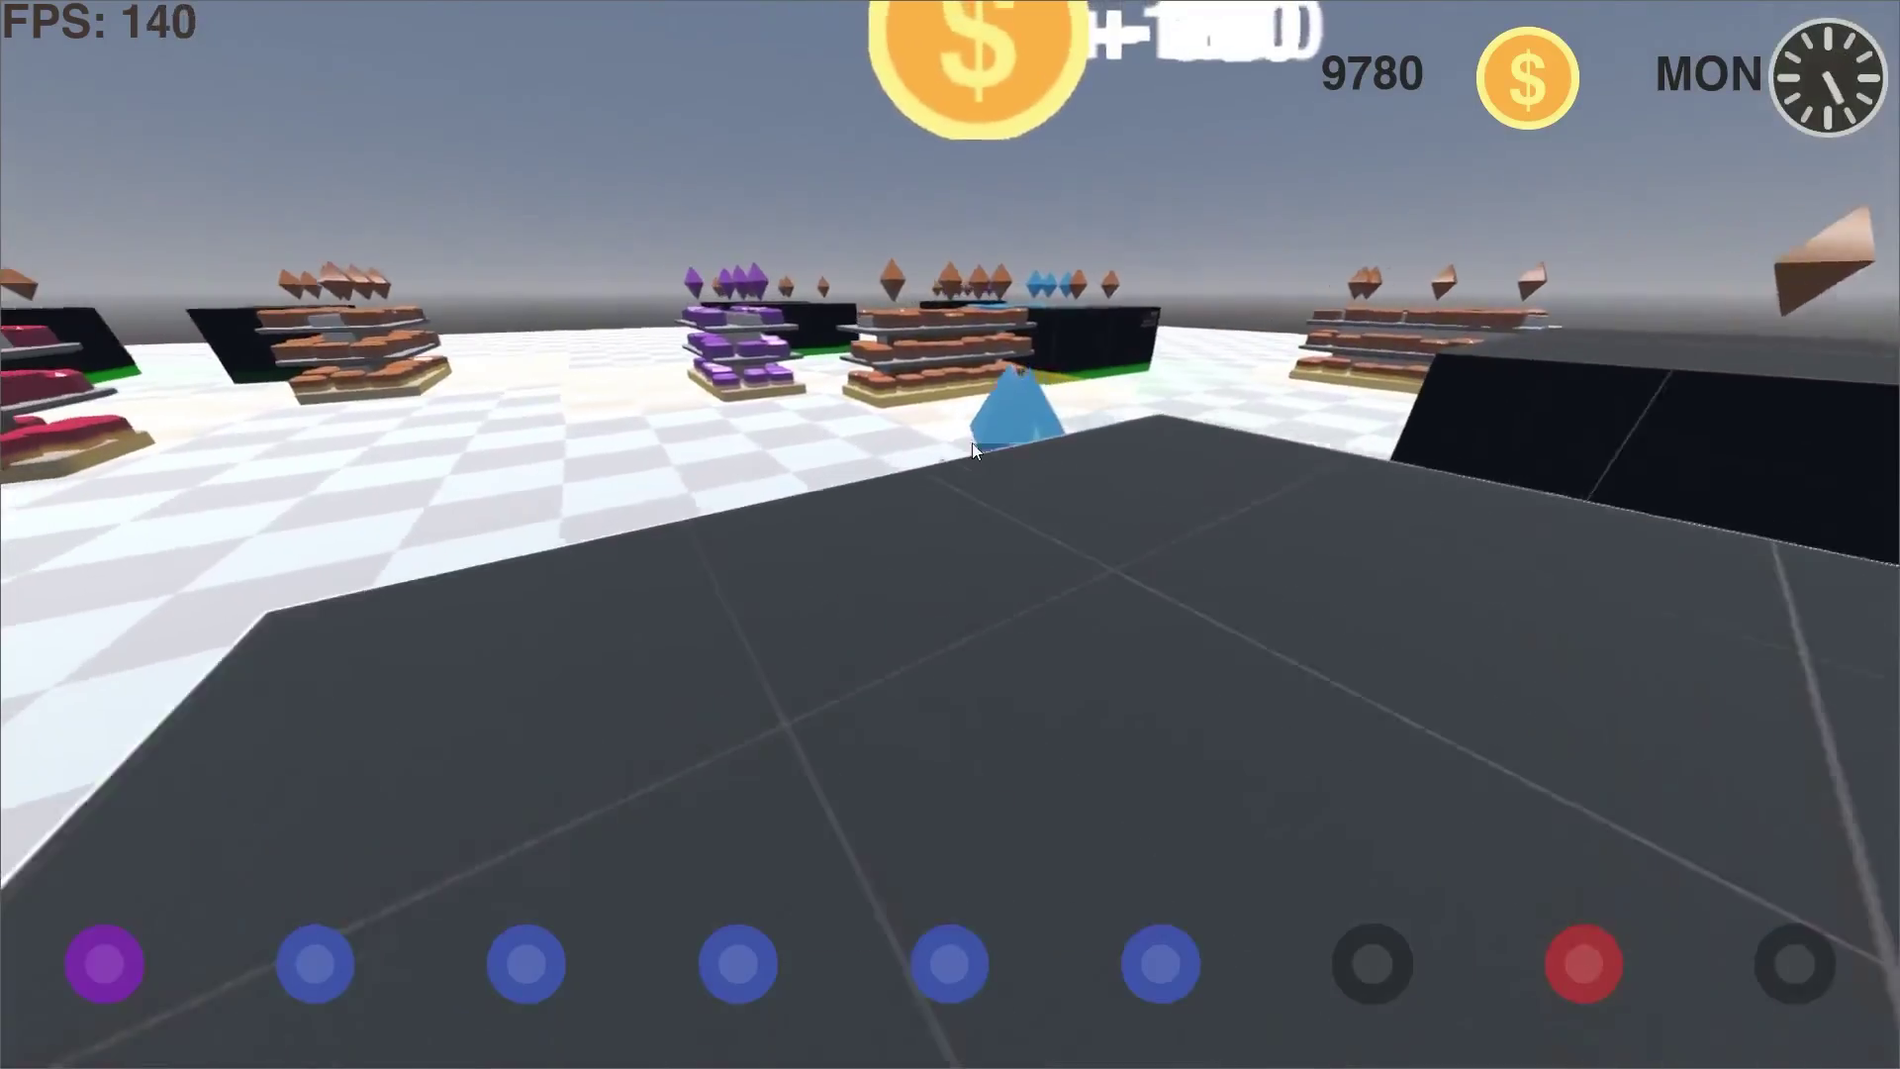
key(w)
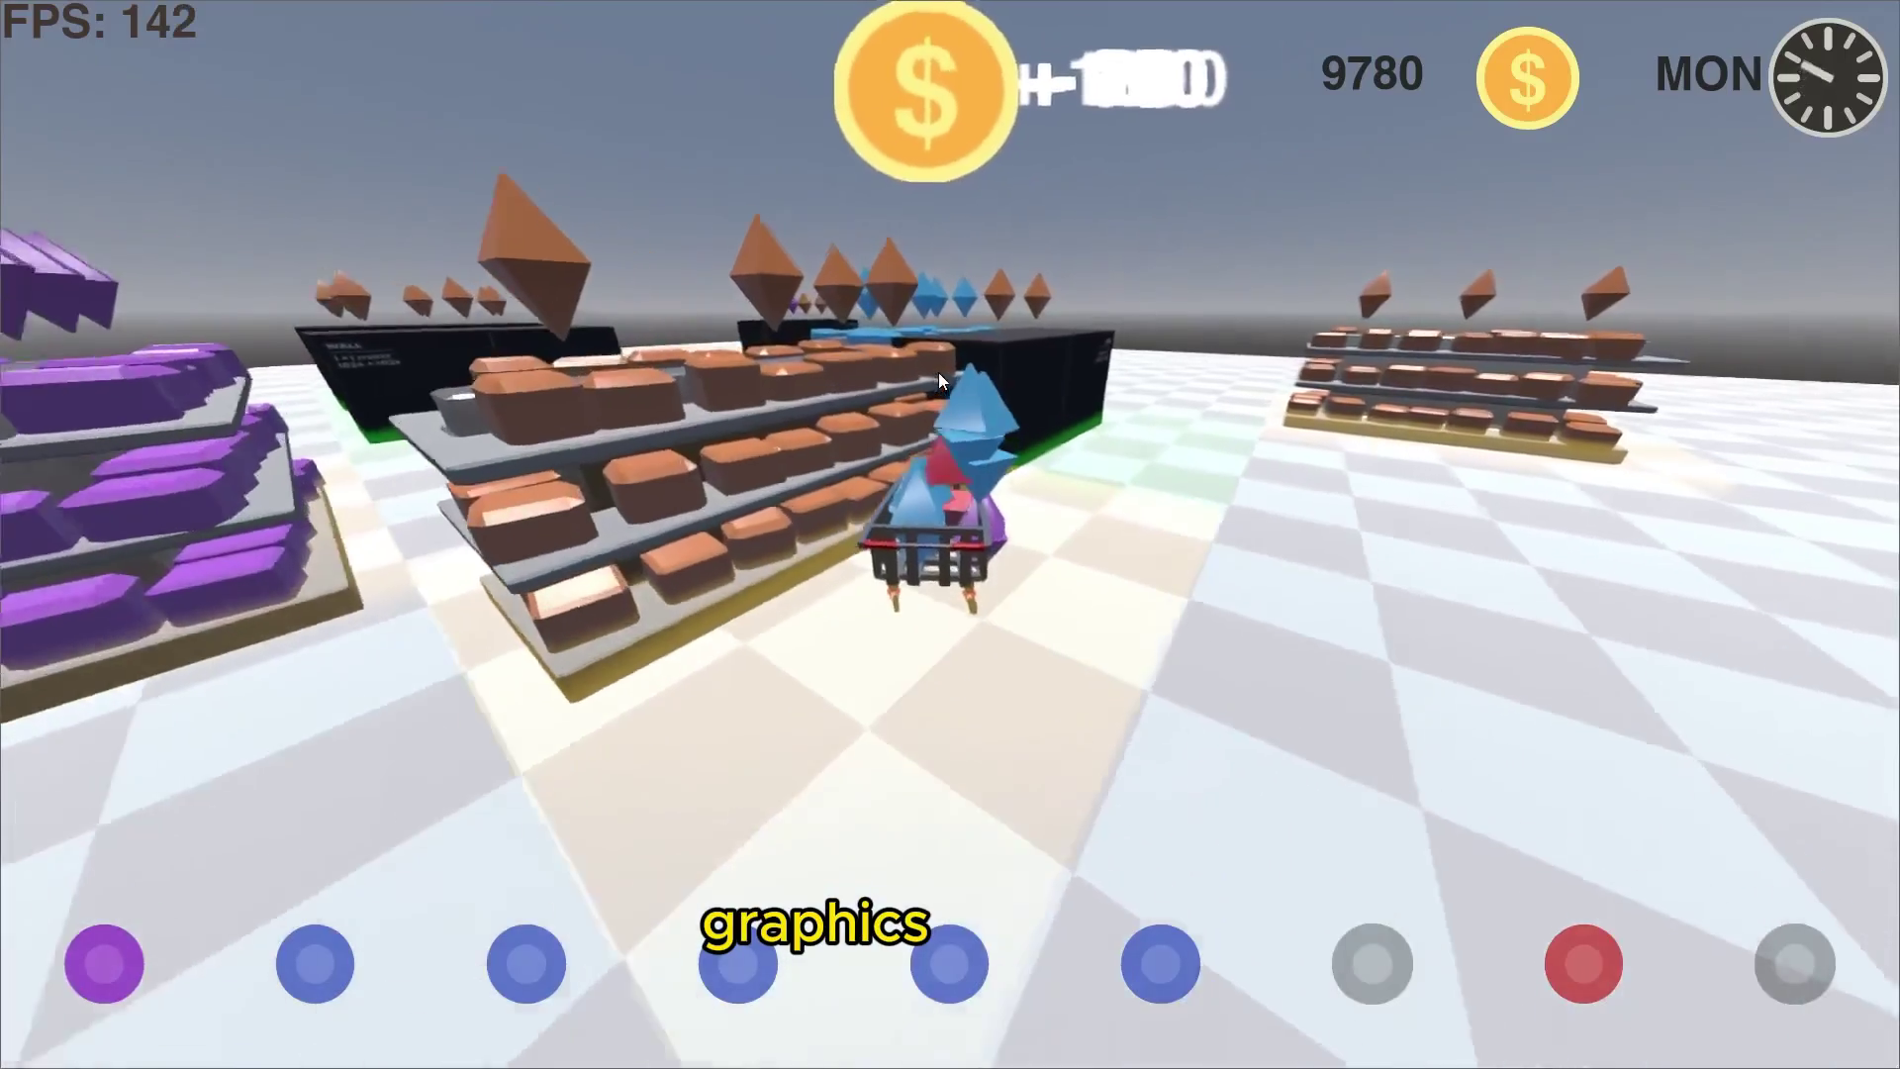
key(w)
key(d)
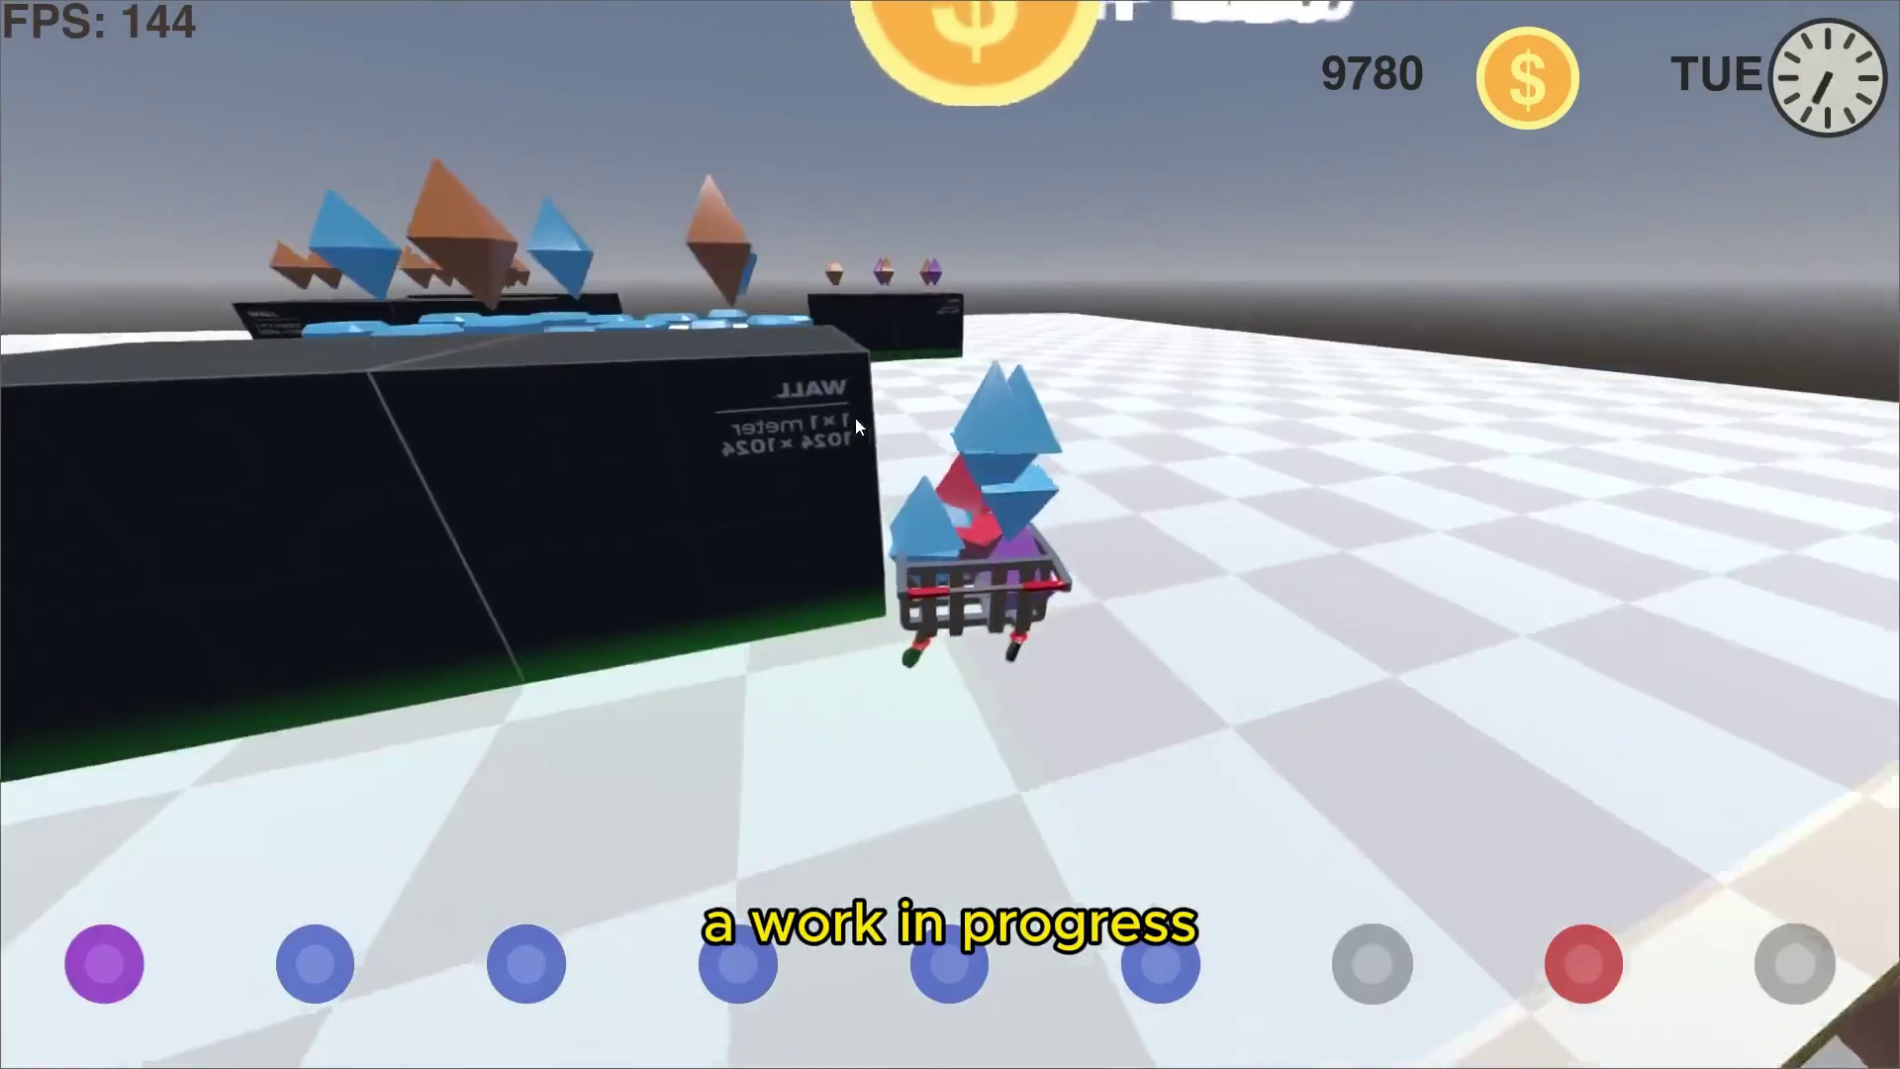
key(w)
key(a)
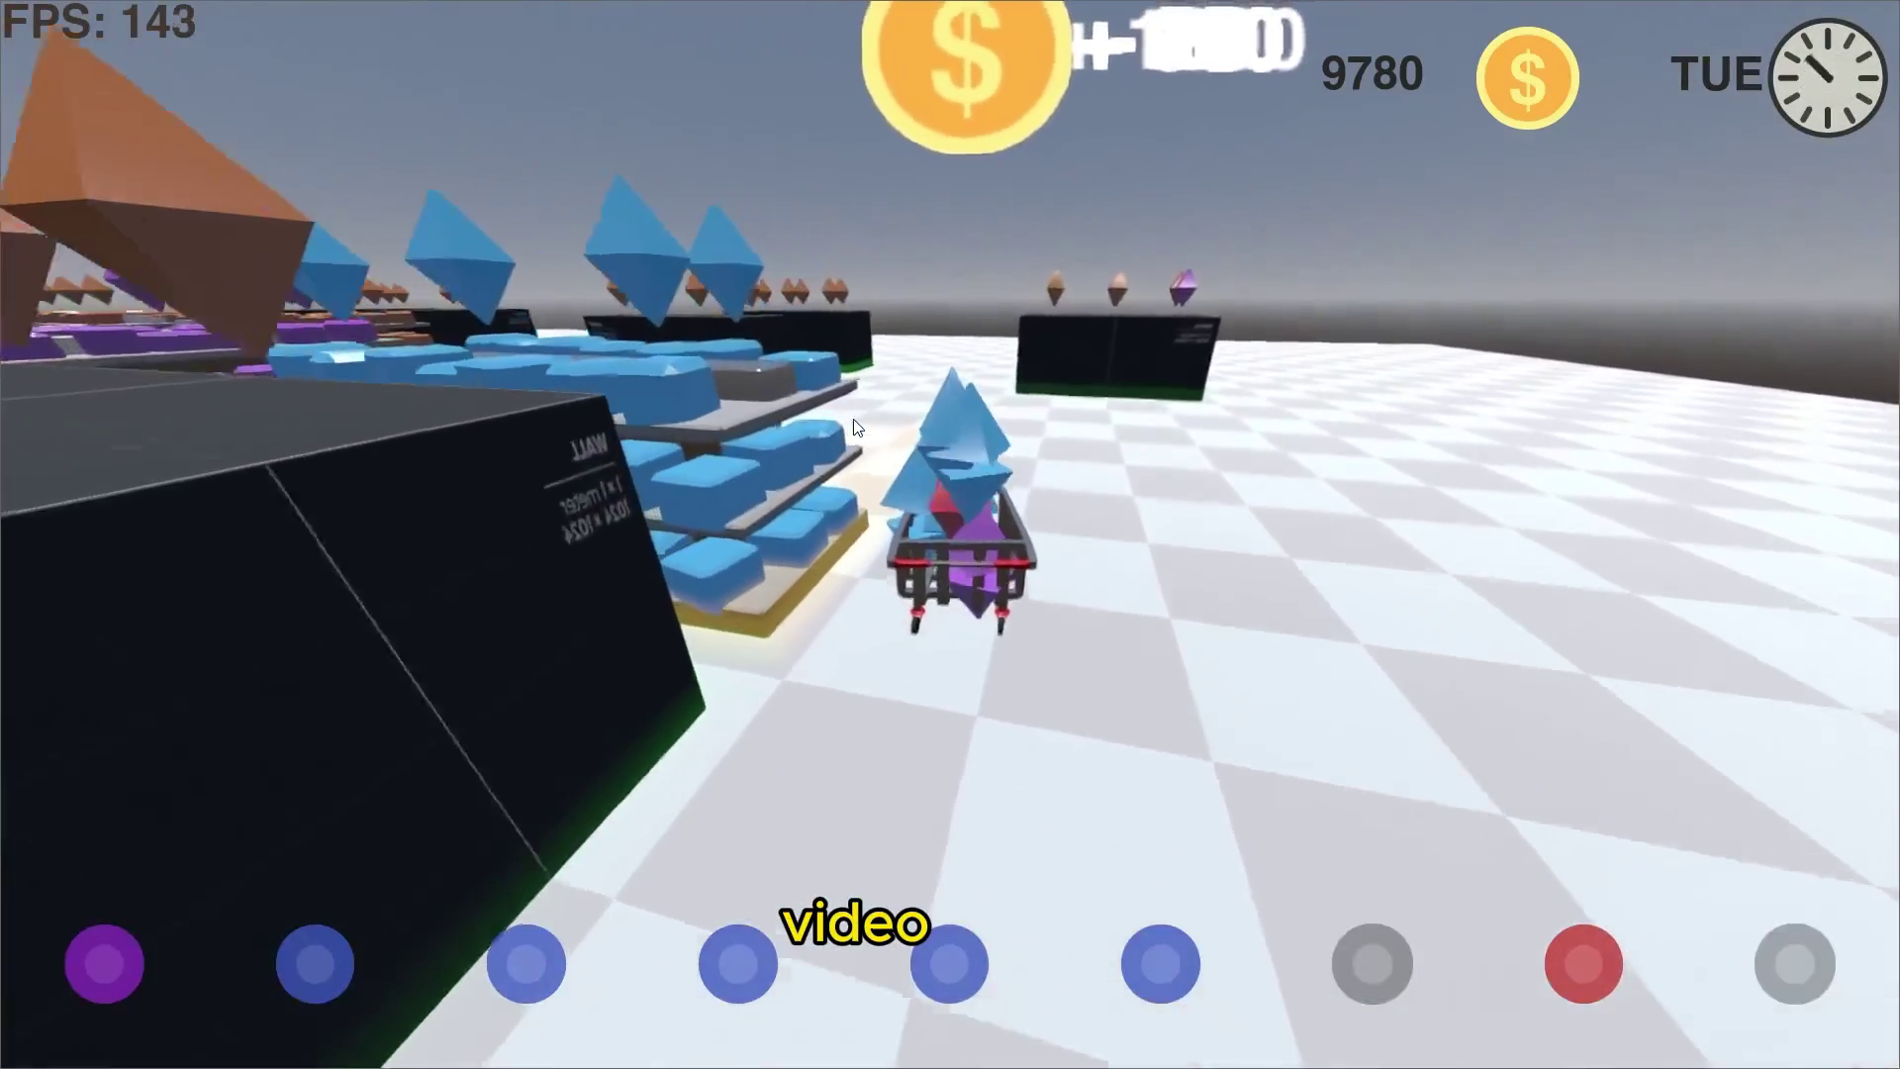